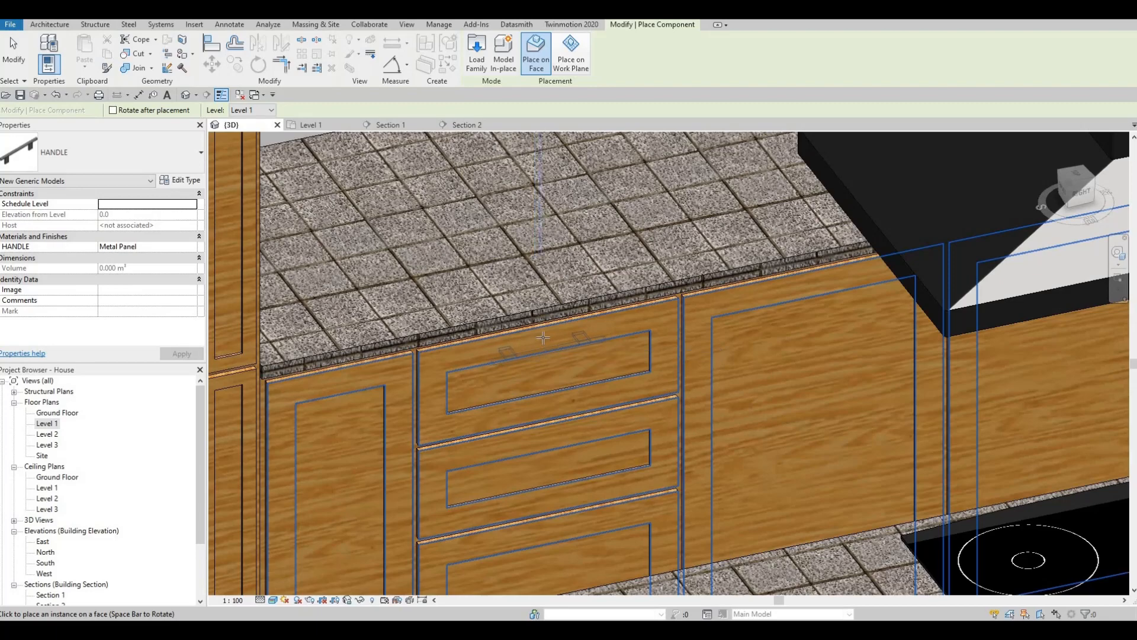
Place a horizontal handle on the top drawer beside the fridge and a vertical handle on the upper cabinet door
scroll(522, 255, down, 5)
scroll(516, 328, up, 6)
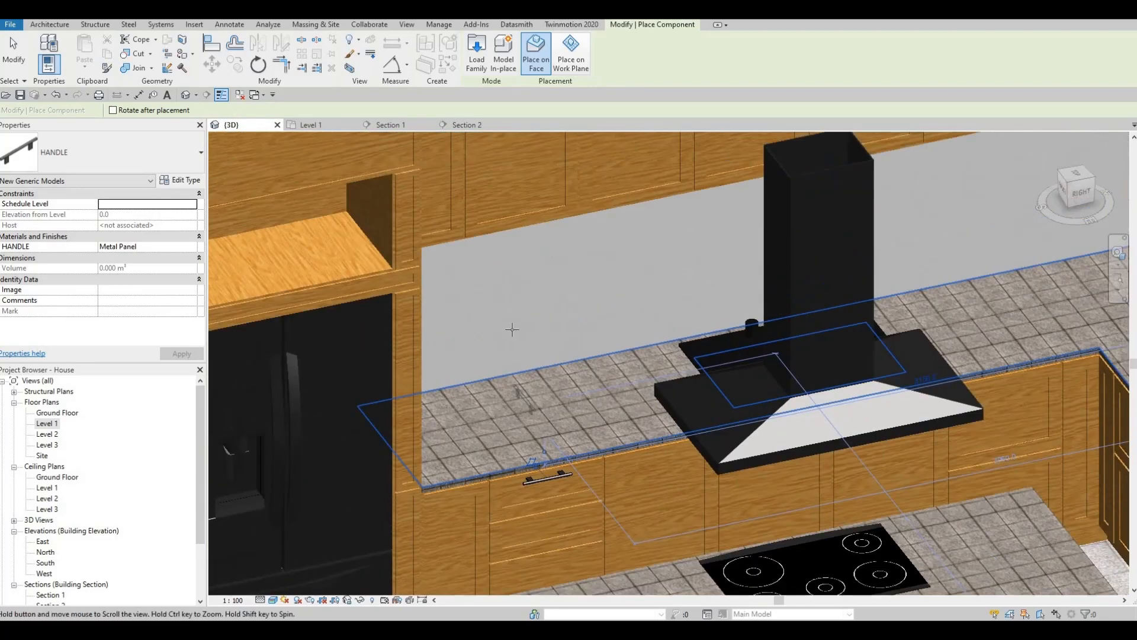
scroll(537, 325, up, 3)
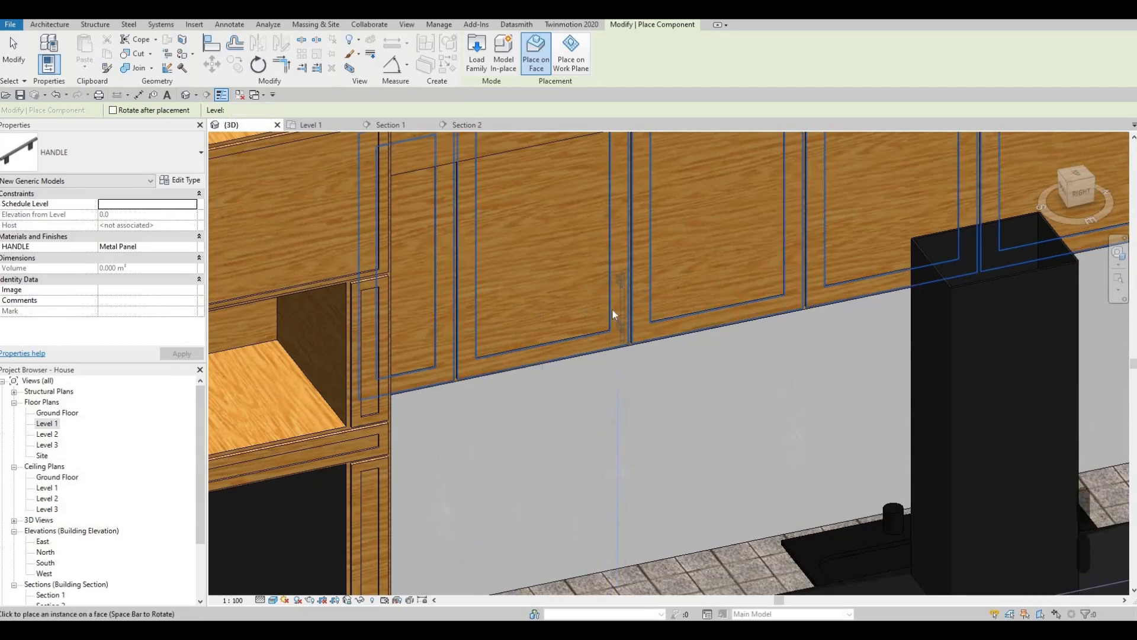
click(613, 314)
scroll(613, 314, down, 5)
scroll(533, 356, up, 2)
key(Escape)
scroll(321, 262, up, 3)
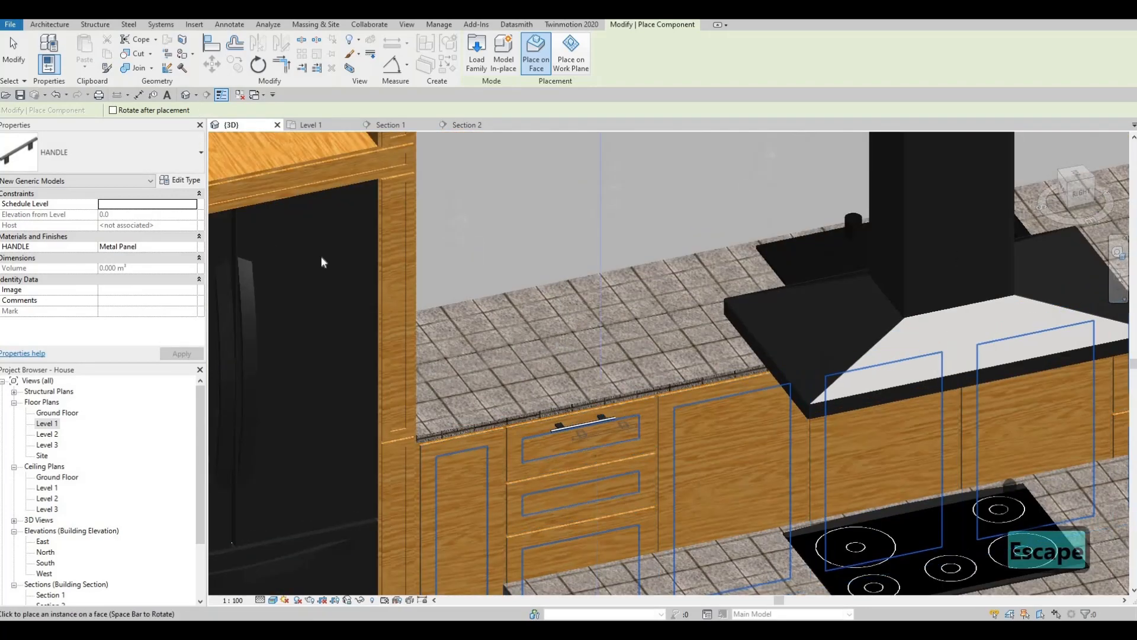
key(Escape)
Check the section line beside the kitchen island in the Level 1 plan, and return to the 3D view
scroll(291, 139, down, 3)
click(309, 125)
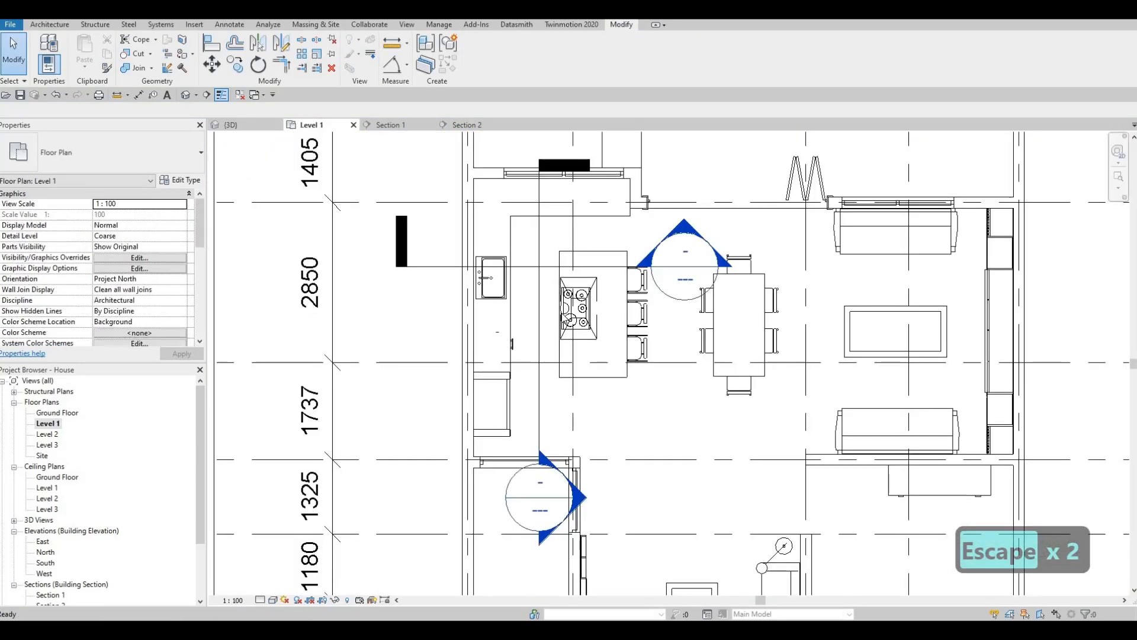
click(539, 305)
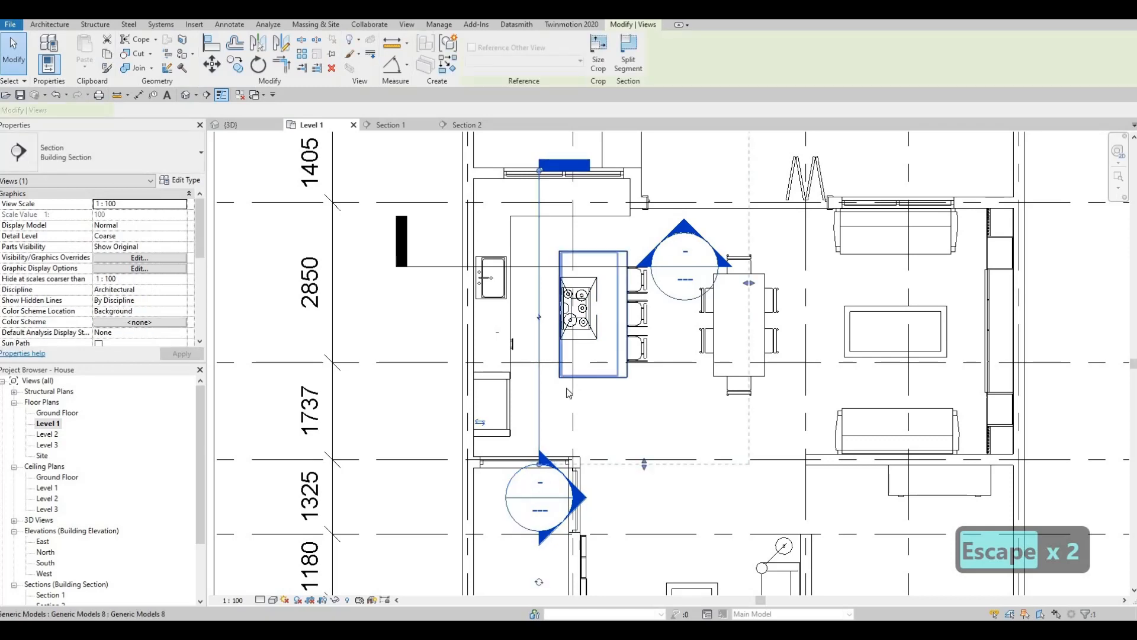
key(Escape)
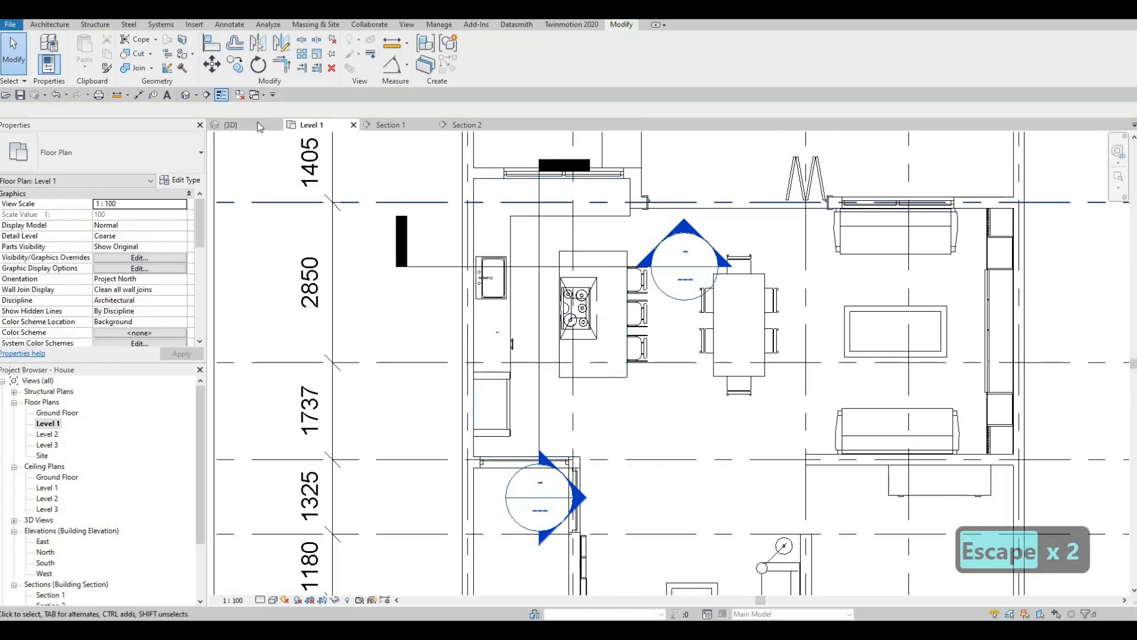
key(ctrl+Tab)
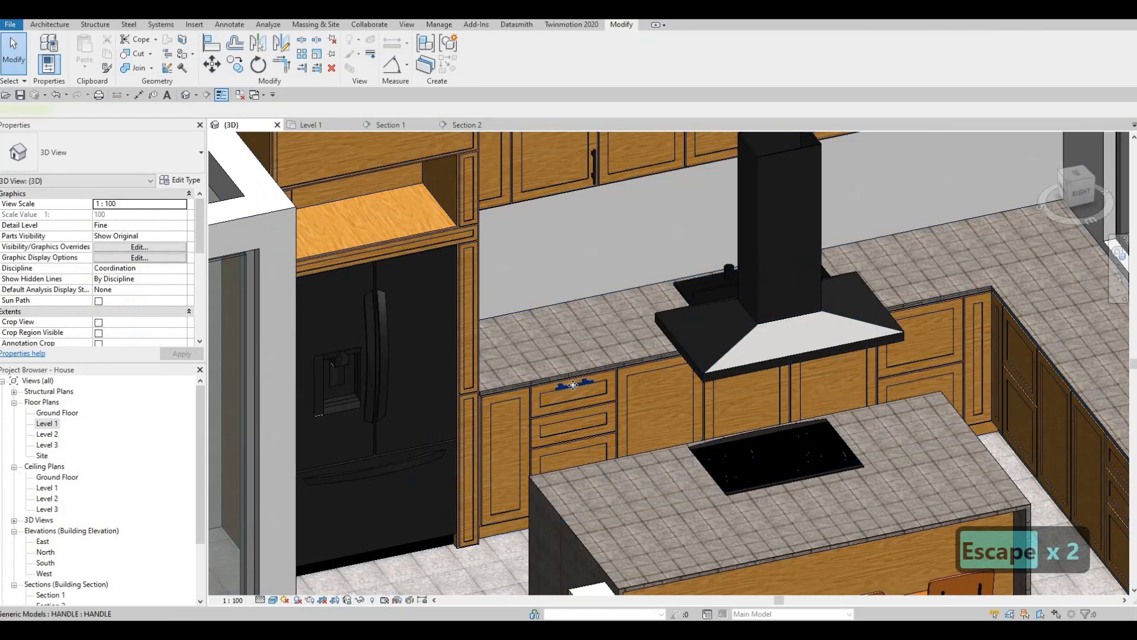
Create a similar handle and place it horizontally on the lower drawer front of the kitchen island's two-drawer unit
click(573, 386)
key(c)
key(s)
shift+middle_drag(598, 408, 651, 380)
scroll(628, 380, up, 6)
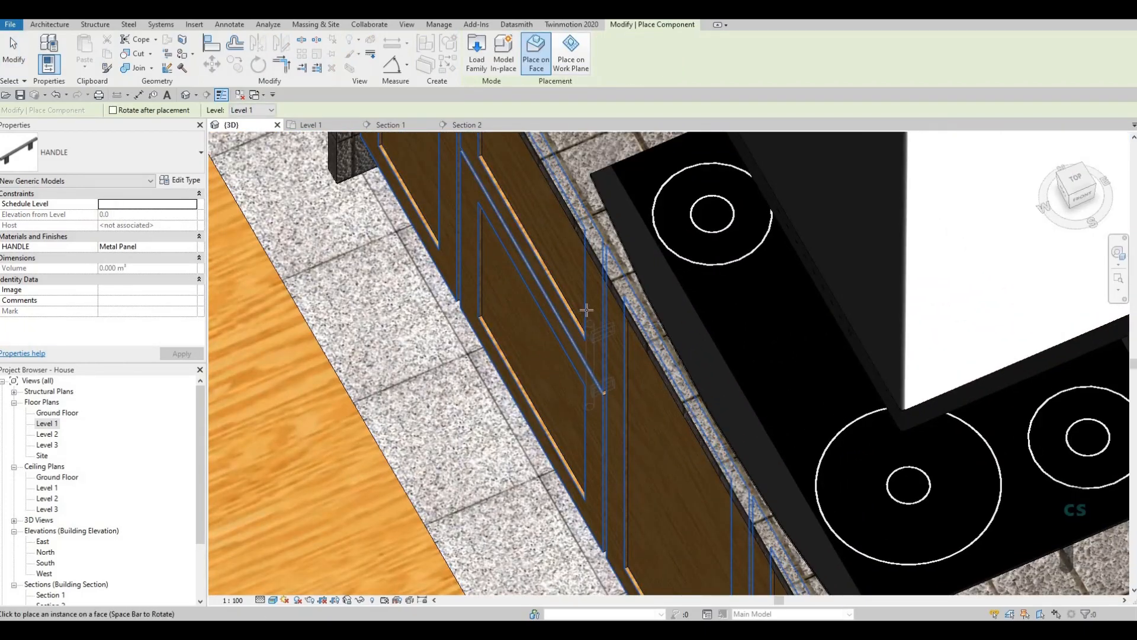
click(522, 272)
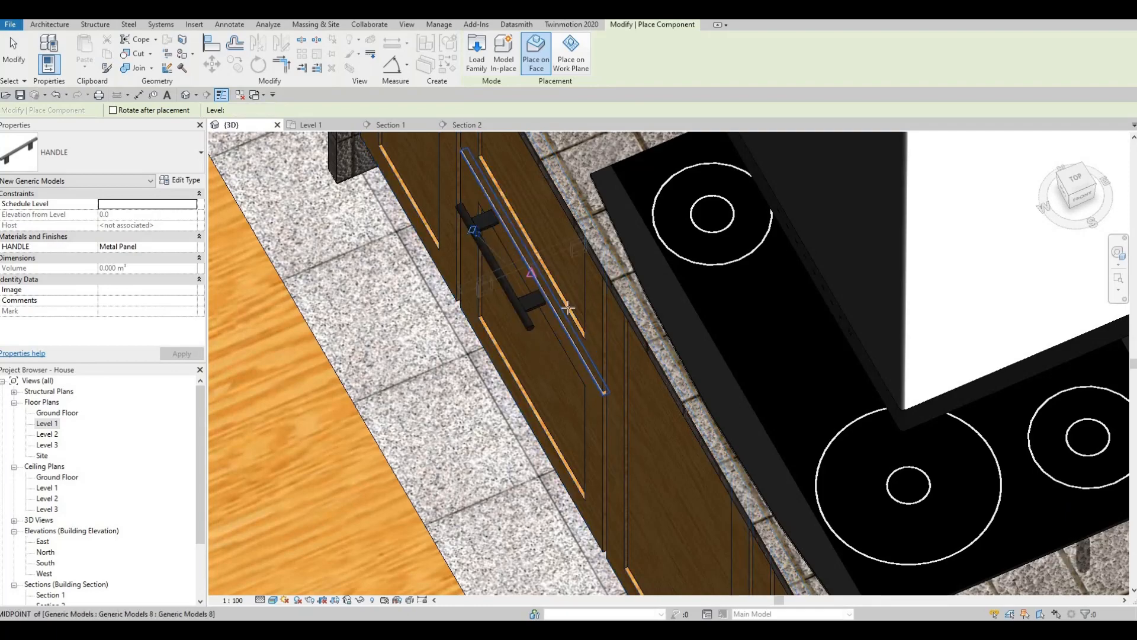
key(Escape)
key(Escape)
scroll(522, 272, down, 4)
key(Escape)
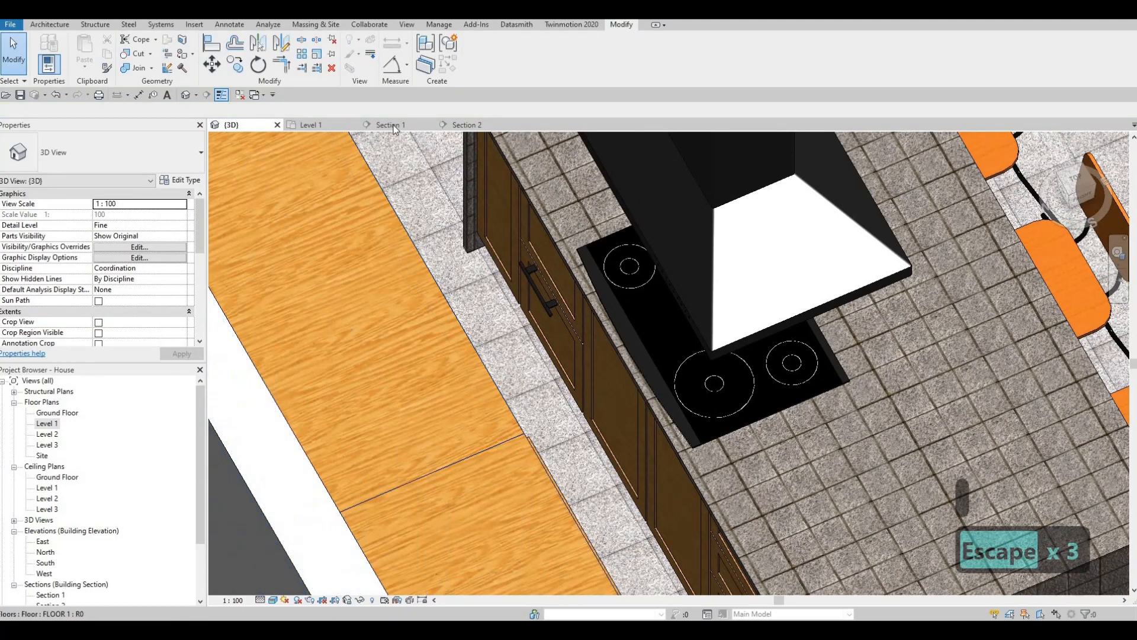
In Section 1, move the island's drawer handle to the midpoint of the lower drawer panel's upper edge
click(393, 126)
scroll(596, 302, down, 2)
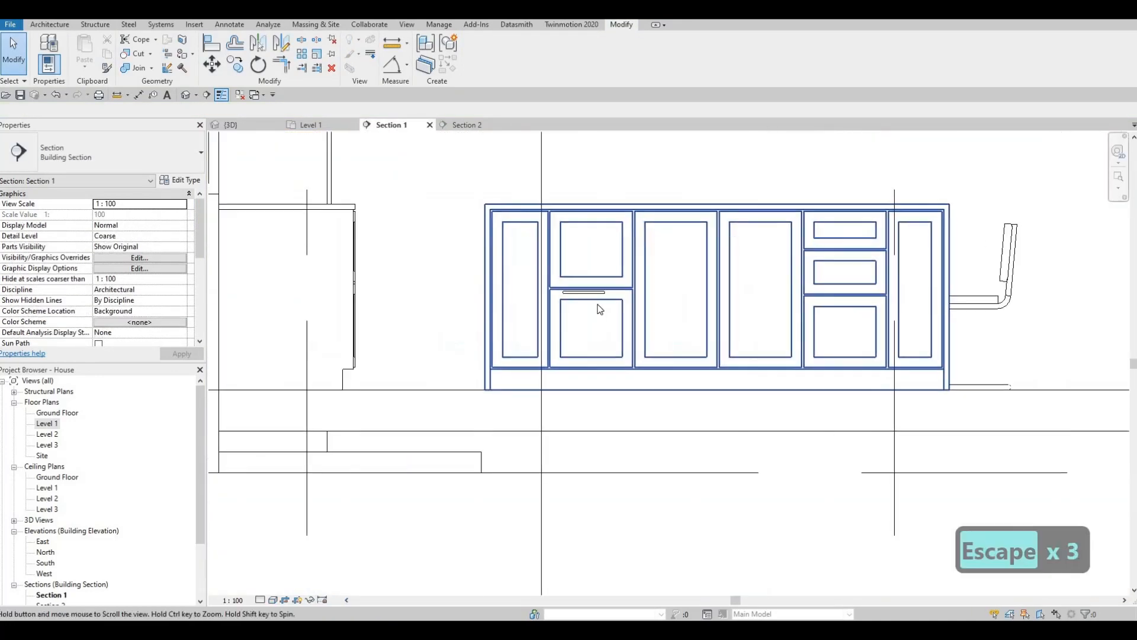
scroll(594, 335, up, 5)
key(Escape)
key(Escape)
click(587, 331)
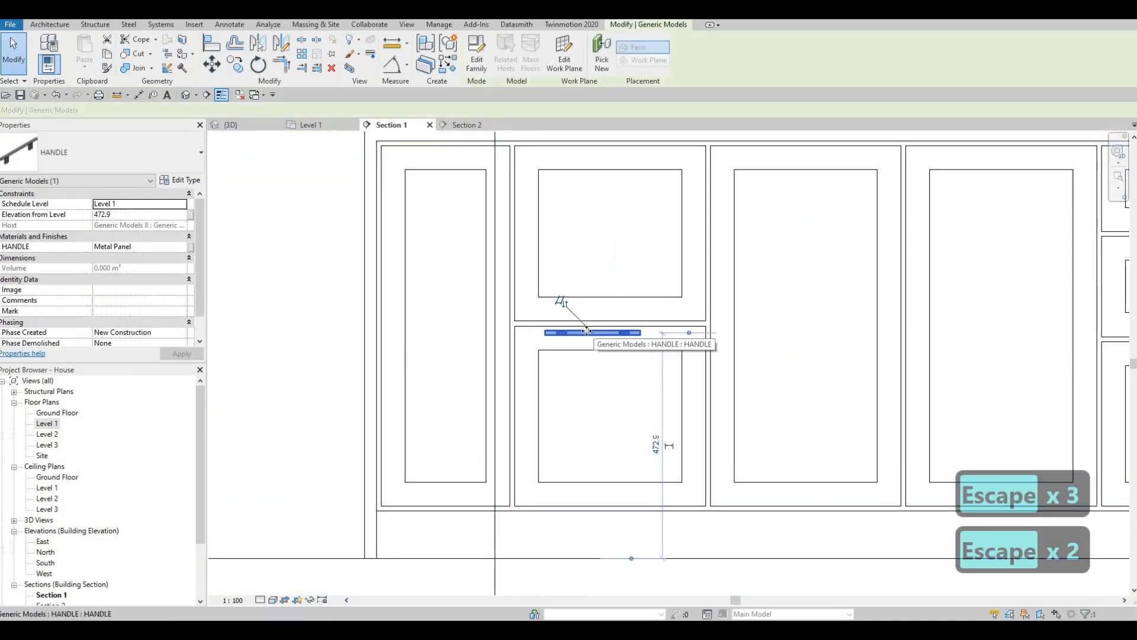
key(m)
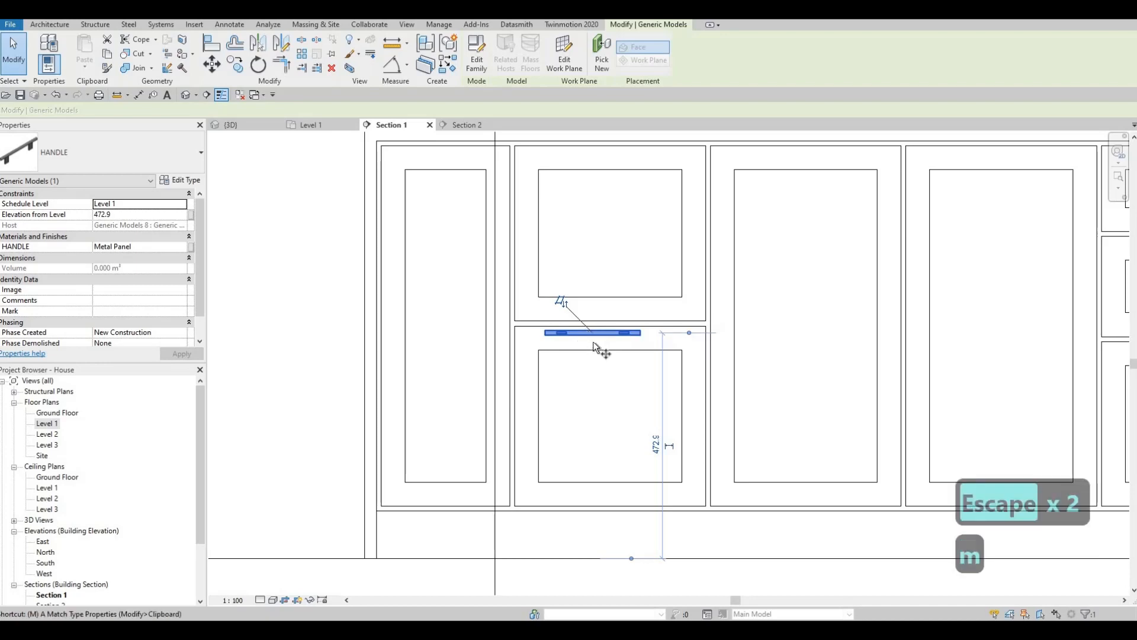
click(595, 336)
click(611, 349)
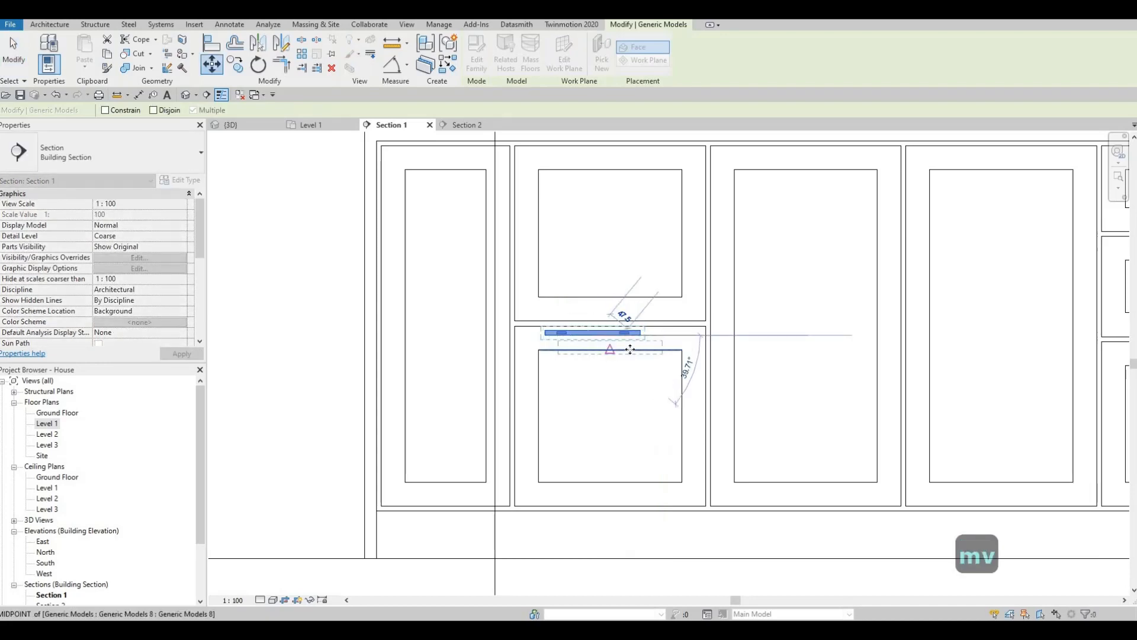
key(Escape)
key(Escape)
Nudge the centred handle upward by four increments into the frame strip above the lower drawer's panel
click(632, 348)
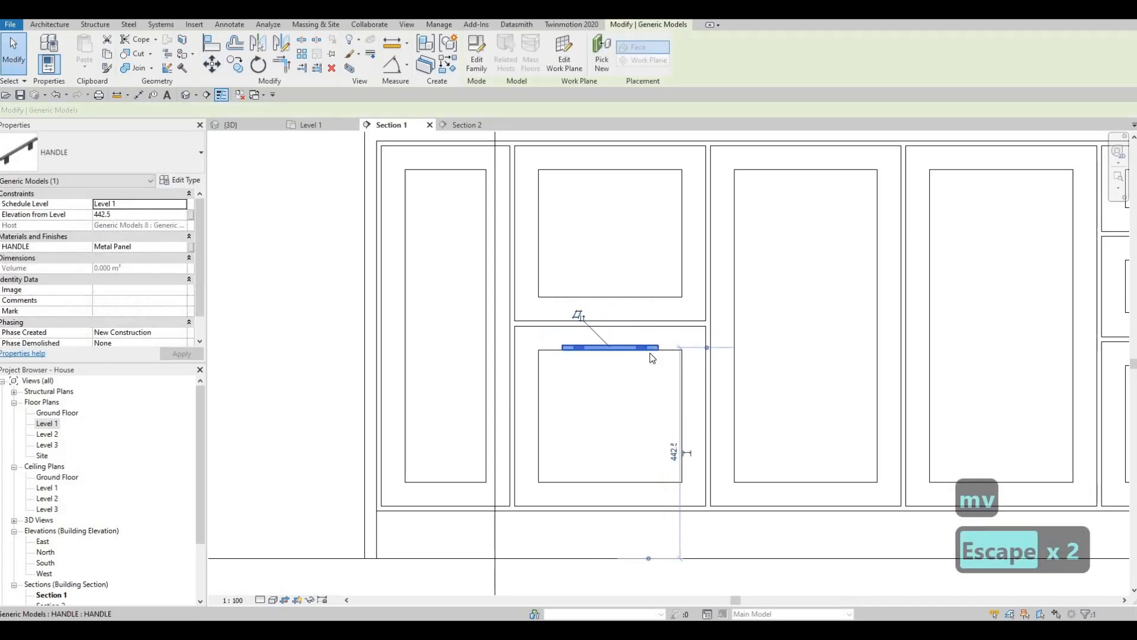
key(Up)
key(Up)
key(Up)
key(Up)
key(Escape)
key(Escape)
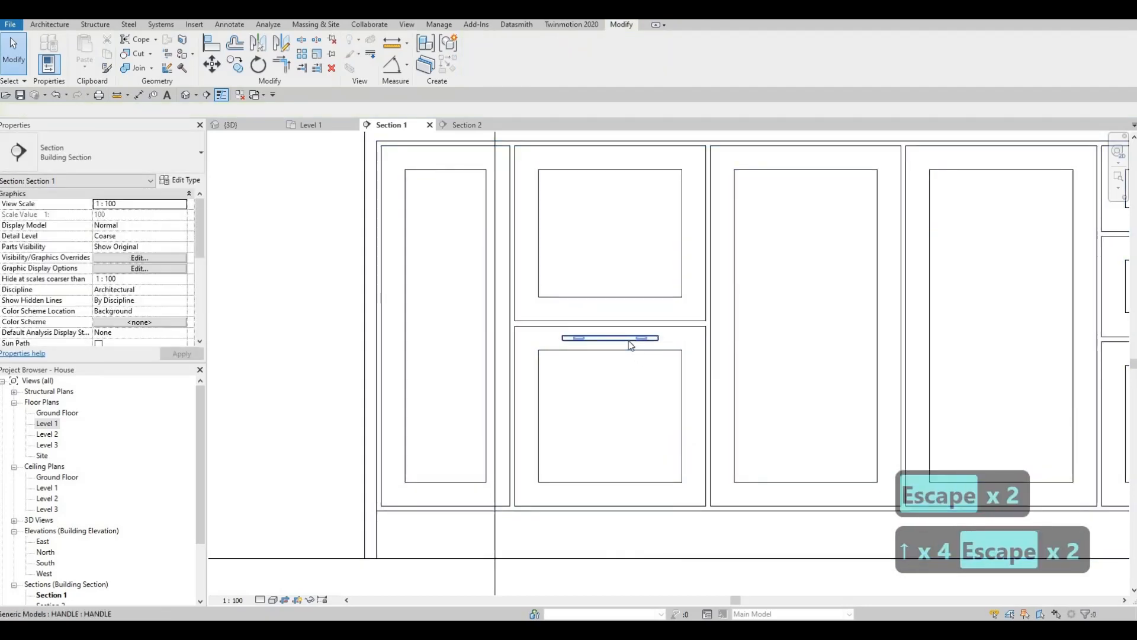
Copy the horizontal handle to the upper drawer of the two-drawer unit and to each front of the three-drawer unit
click(625, 335)
key(c)
key(o)
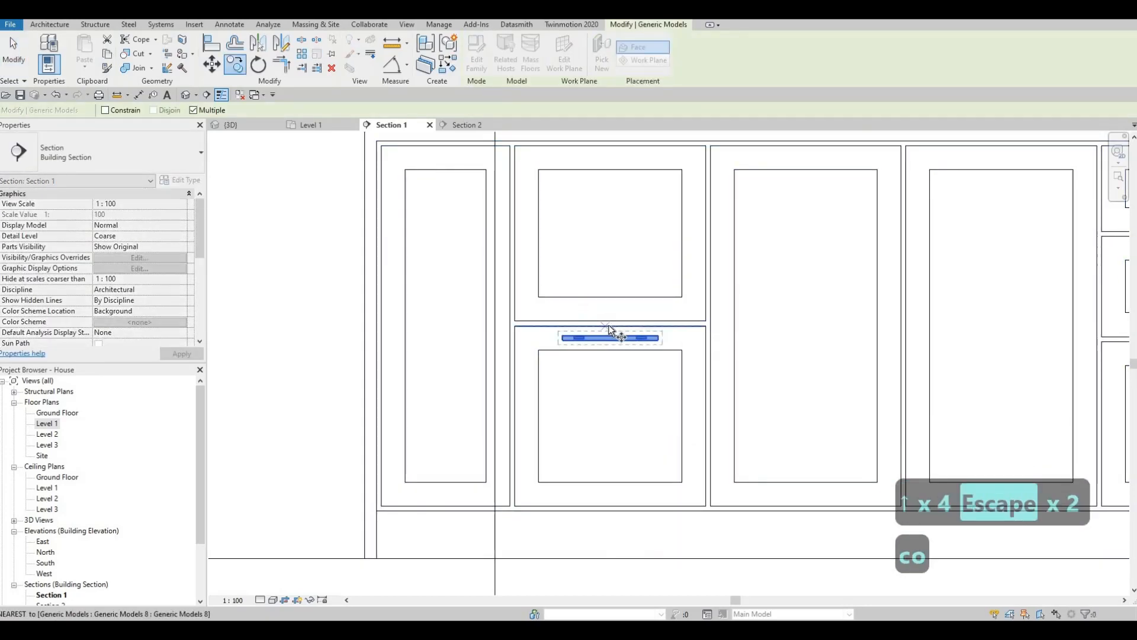
click(772, 228)
scroll(744, 170, down, 3)
scroll(752, 170, up, 3)
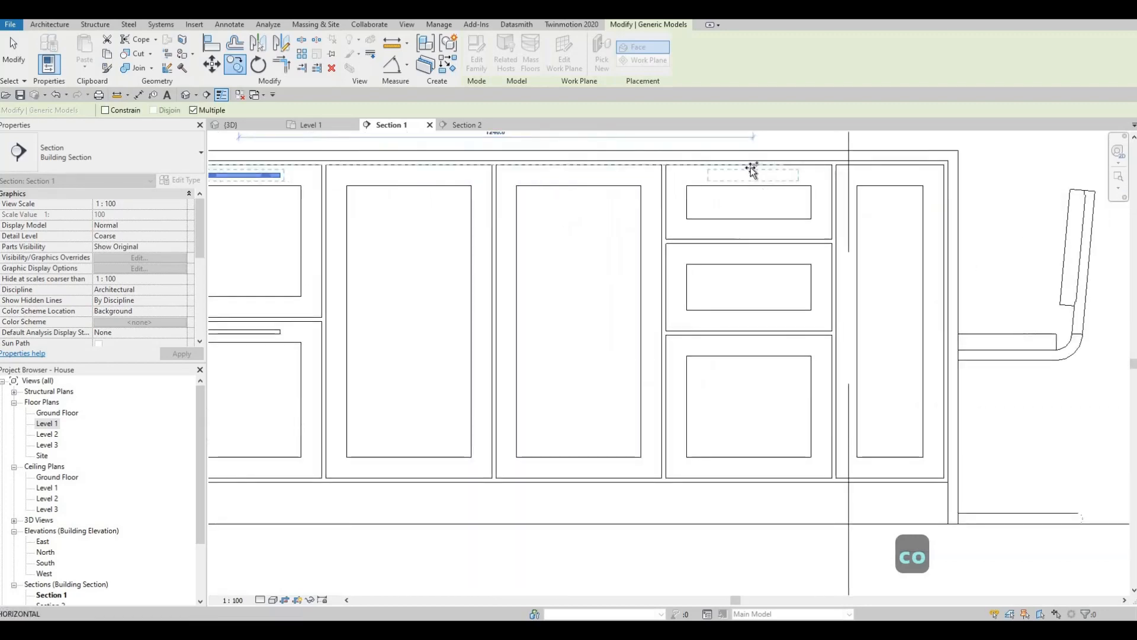
click(752, 244)
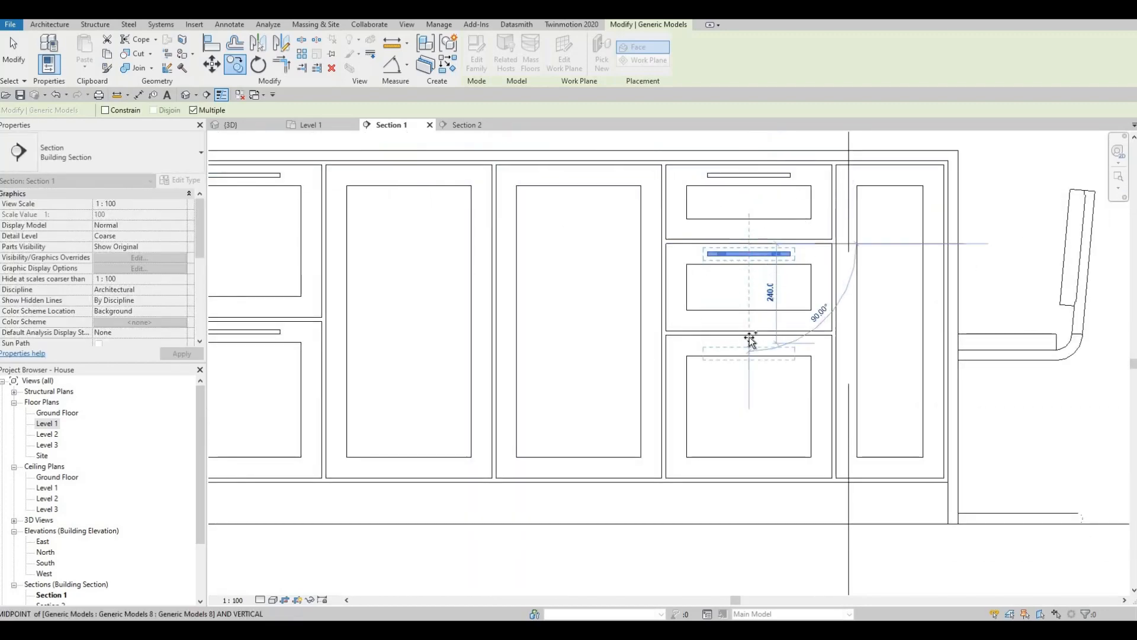
click(749, 335)
middle_drag(315, 328, 599, 343)
key(Escape)
key(Escape)
key(Escape)
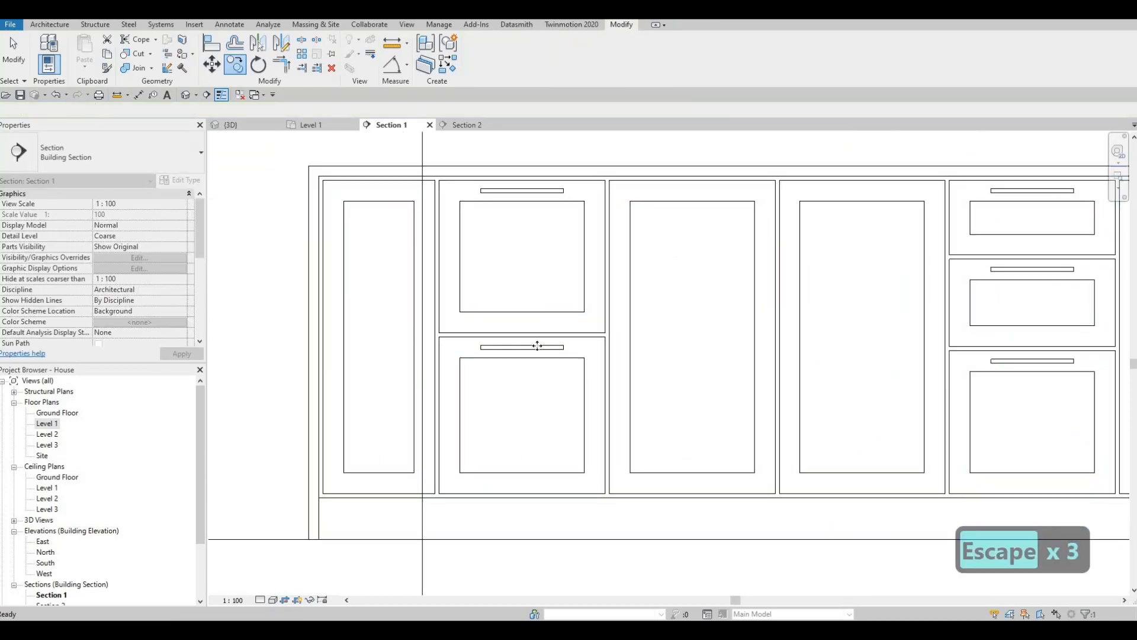
Create a similar handle, rotate it to vertical and place it near the upper right corner of the leftmost narrow door
click(538, 346)
key(c)
key(s)
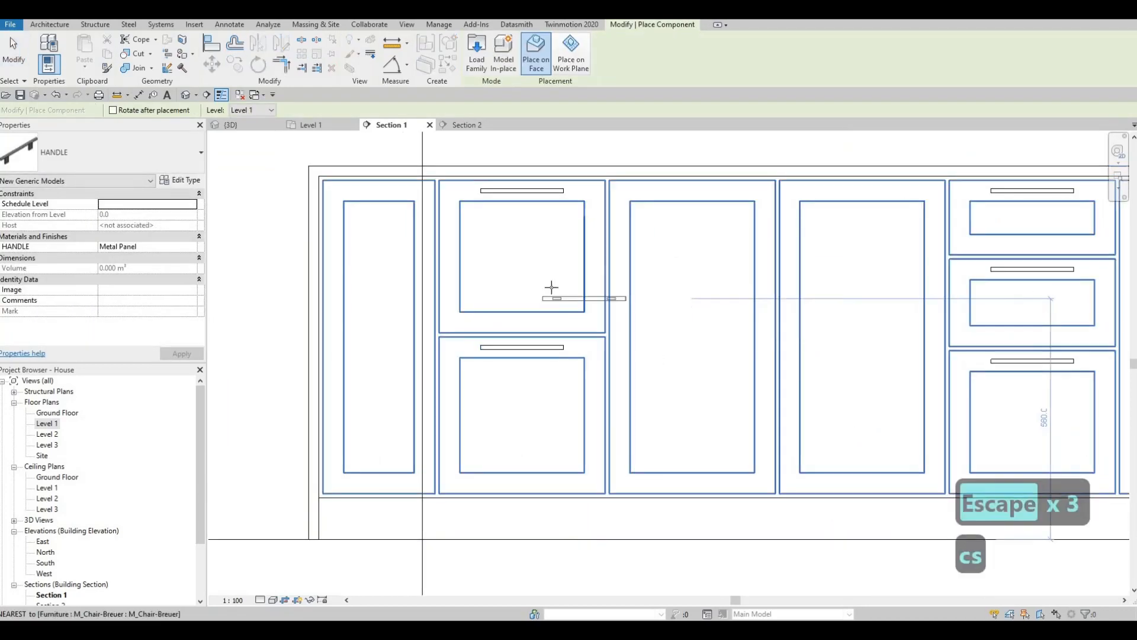
key(space)
scroll(427, 236, up, 3)
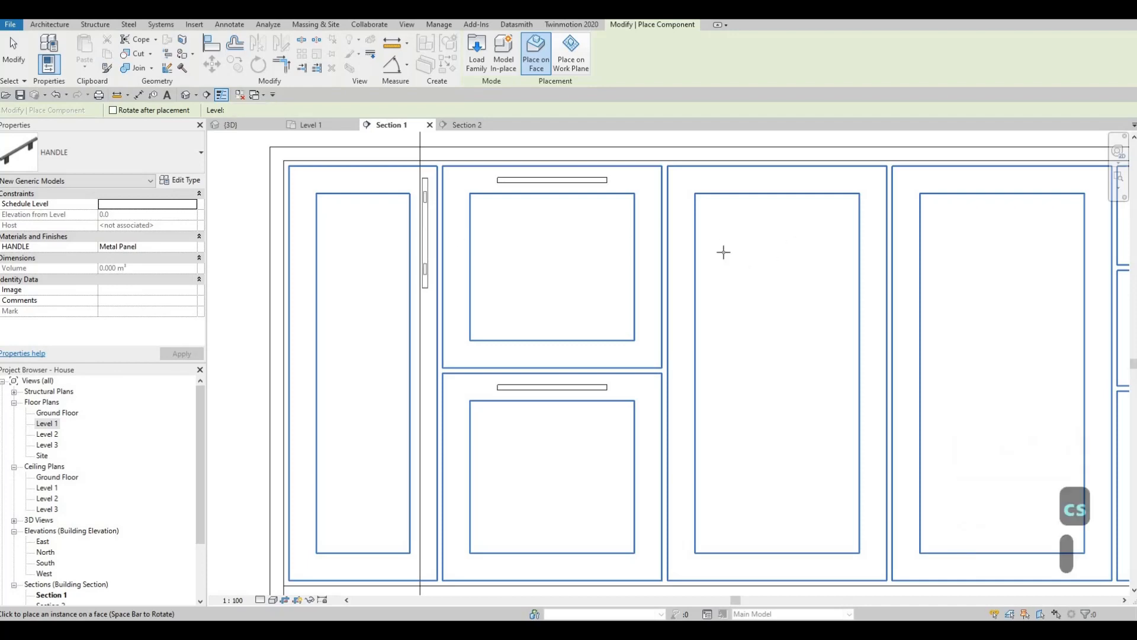
middle_drag(724, 252, 641, 248)
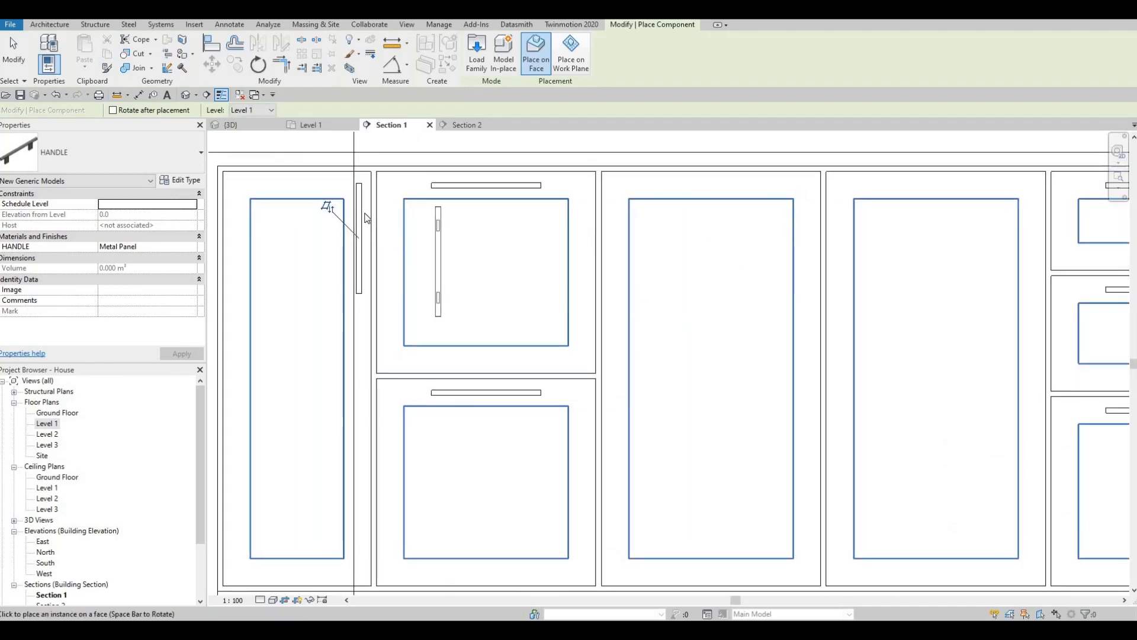
key(Escape)
key(Escape)
Copy the vertical handle to the matching upper right corner of the left wide door in the island's middle
click(359, 202)
key(c)
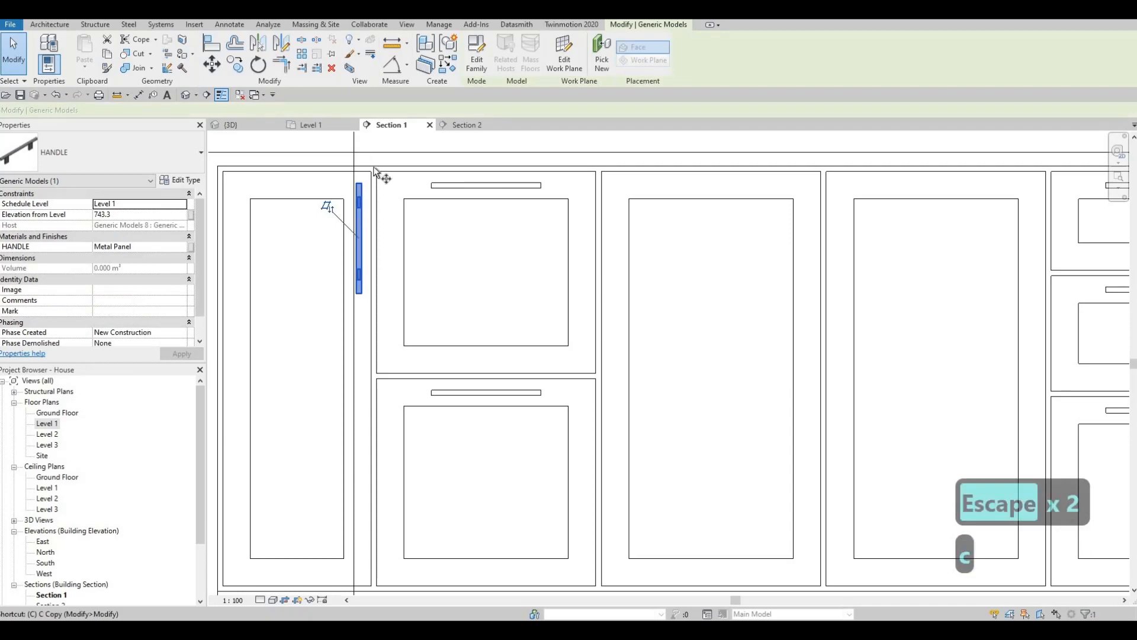
key(o)
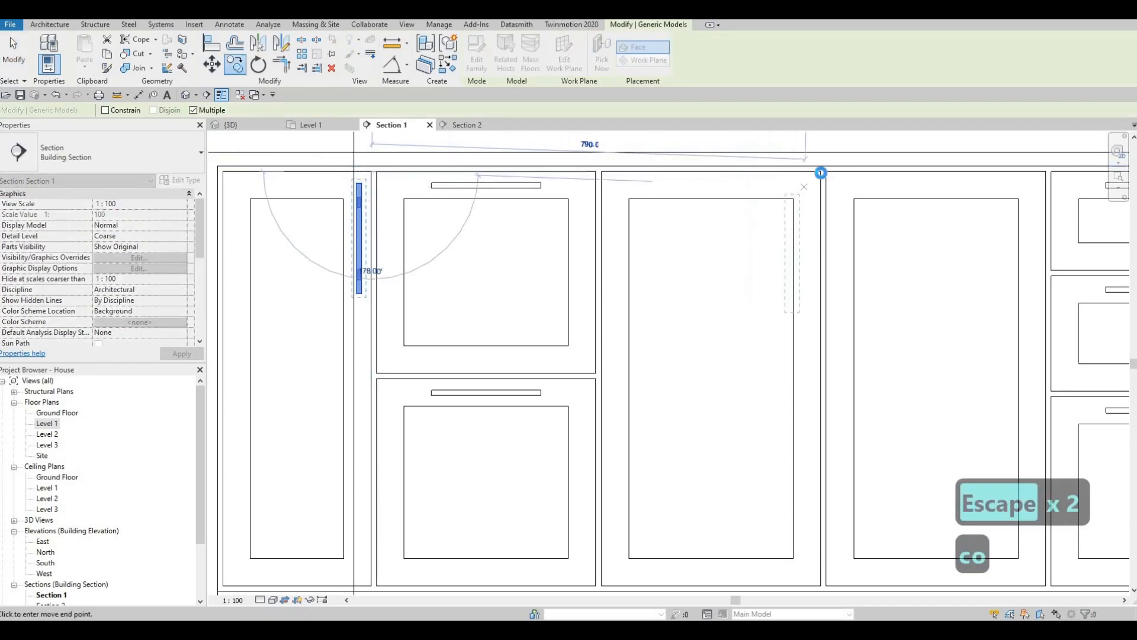
click(821, 173)
key(Escape)
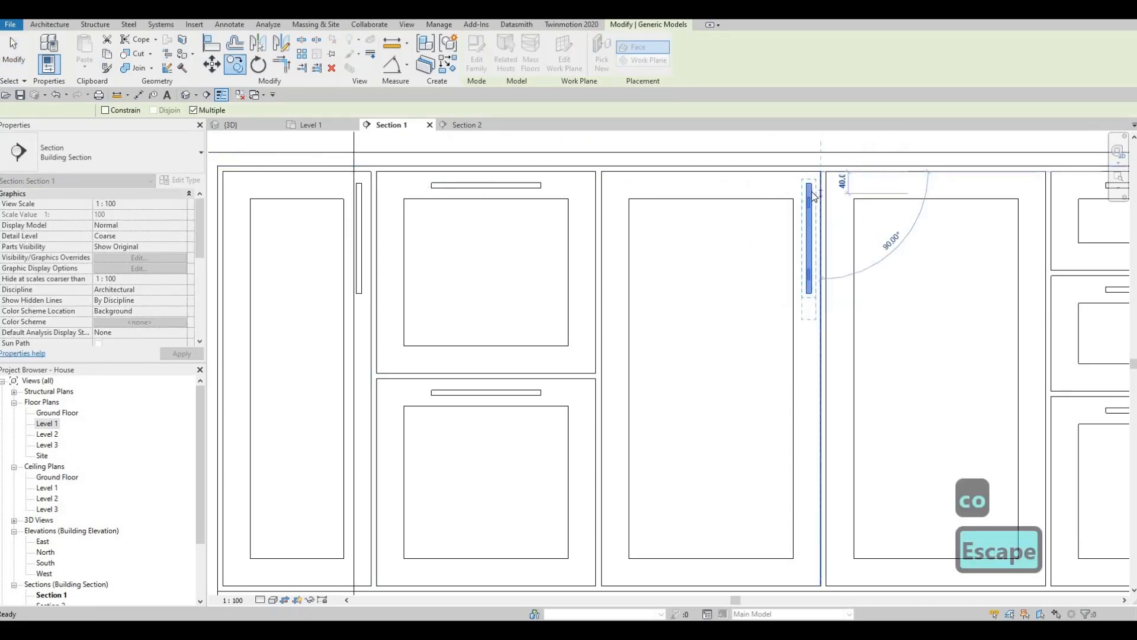
key(Escape)
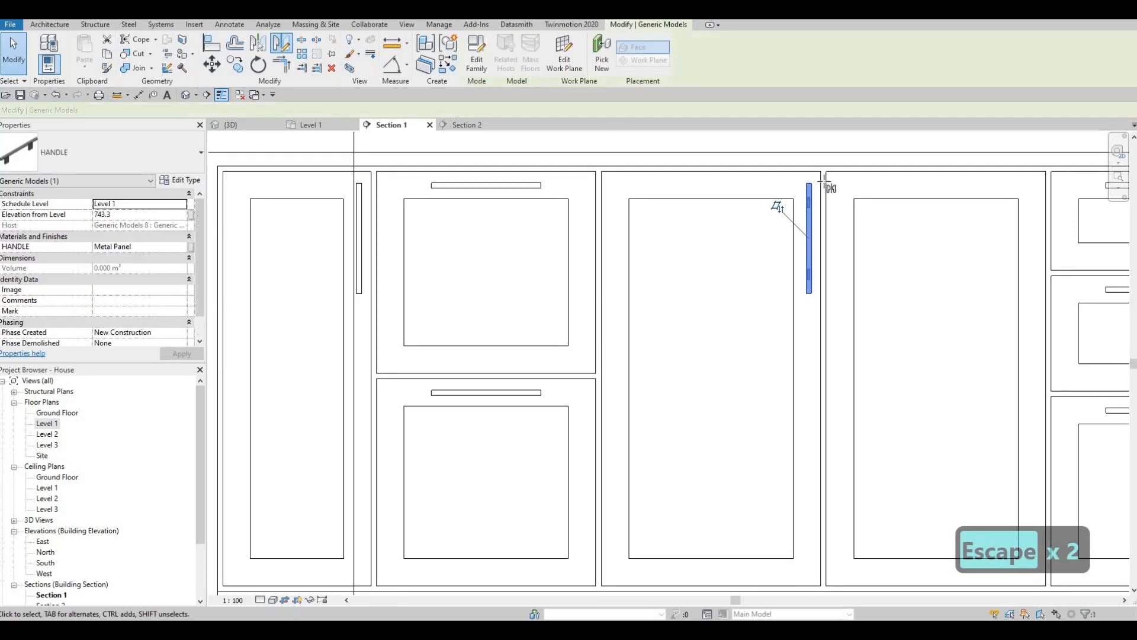
Mirror the copied vertical handle onto the neighbouring wide door, using the centre of the gap between the doors as axis
key(d)
key(m)
scroll(889, 145, up, 4)
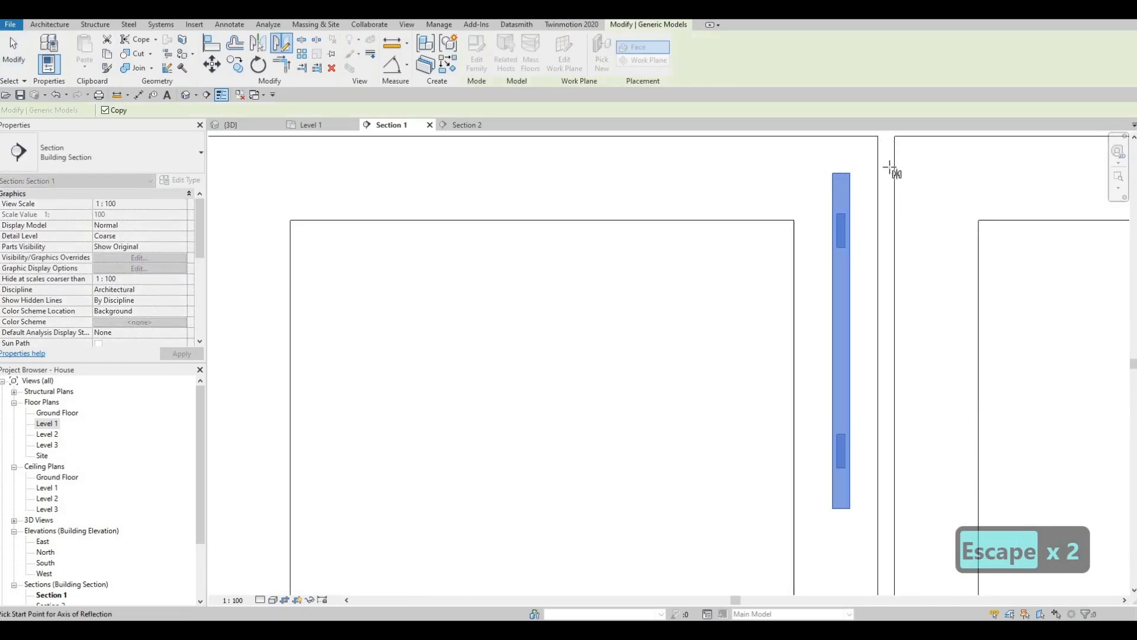
click(874, 235)
key(Escape)
scroll(632, 235, down, 4)
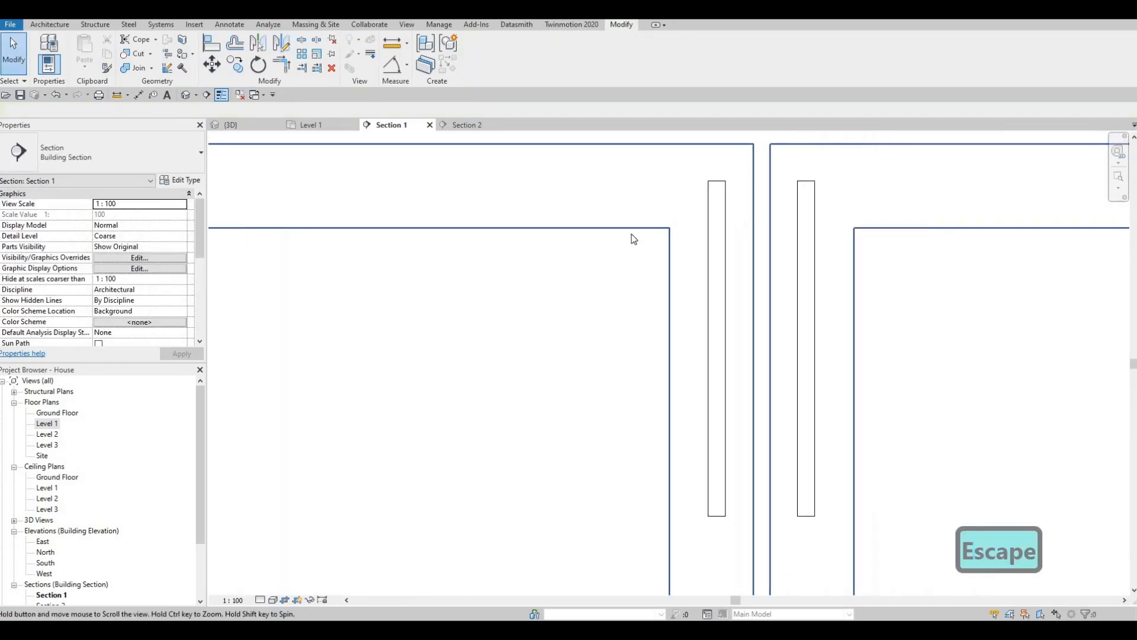
scroll(663, 238, down, 2)
key(Escape)
key(Escape)
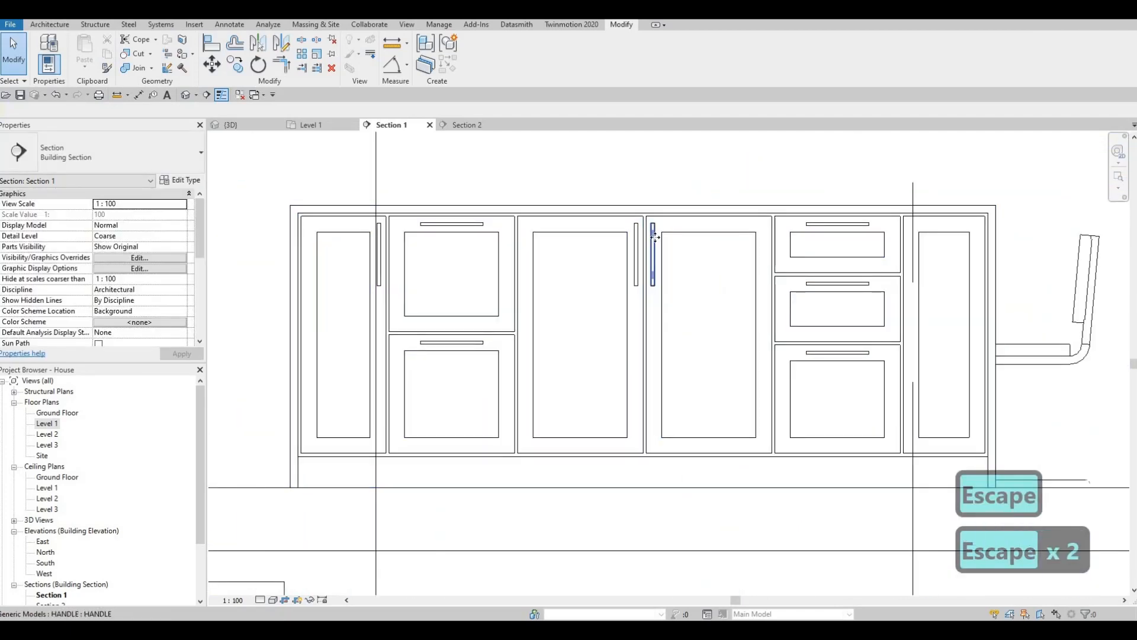
Copy the mirrored vertical handle to the upper left corner of the rightmost narrow door
click(654, 237)
key(c)
key(o)
scroll(711, 237, up, 2)
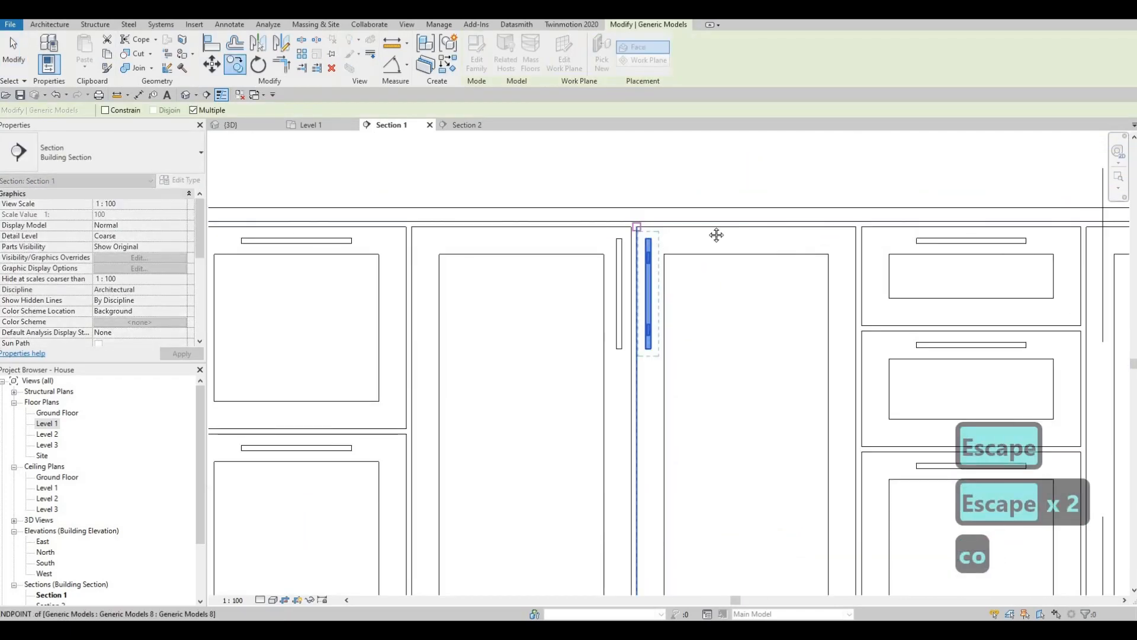
middle_drag(1089, 226, 801, 217)
click(802, 216)
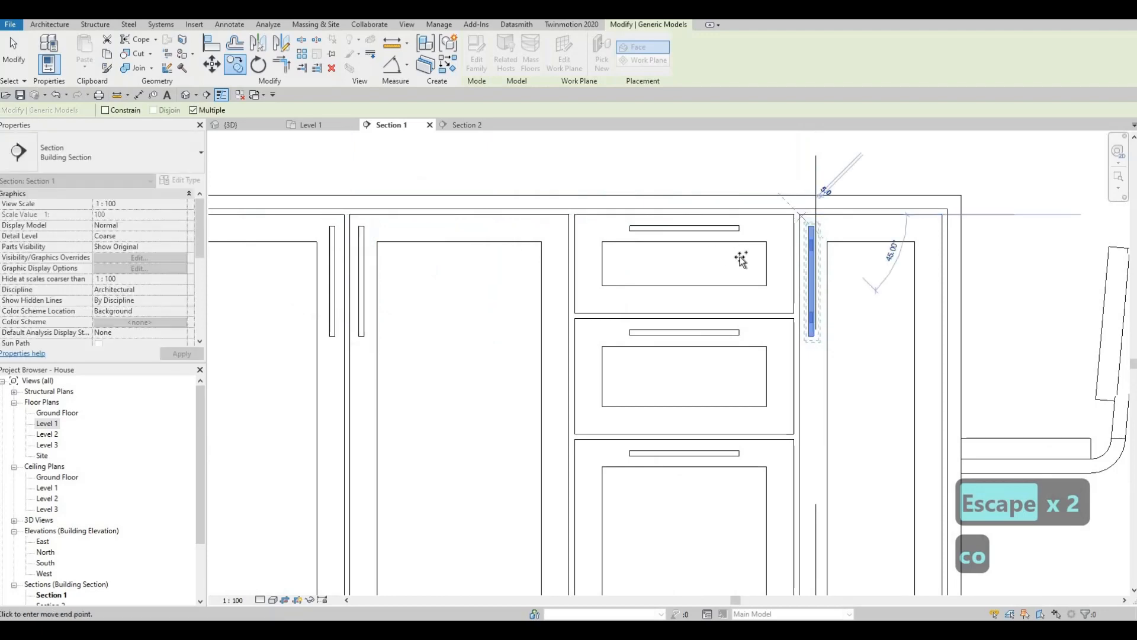
scroll(709, 254, down, 1)
scroll(723, 267, down, 6)
key(Escape)
key(Escape)
middle_drag(703, 289, 785, 275)
scroll(711, 266, down, 1)
key(Escape)
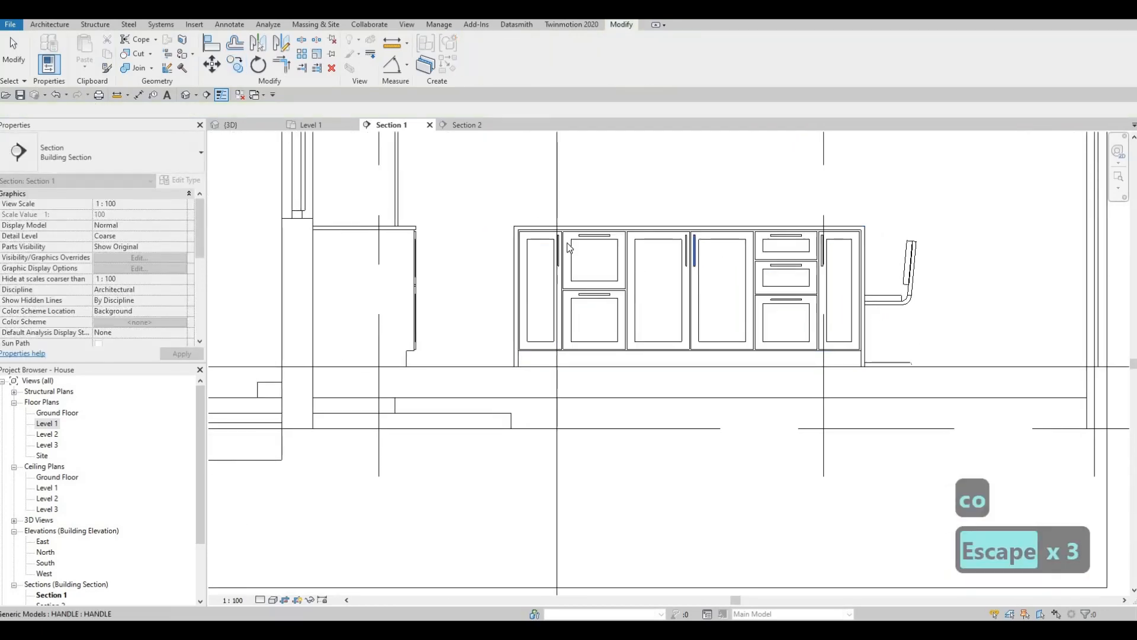
scroll(691, 260, down, 1)
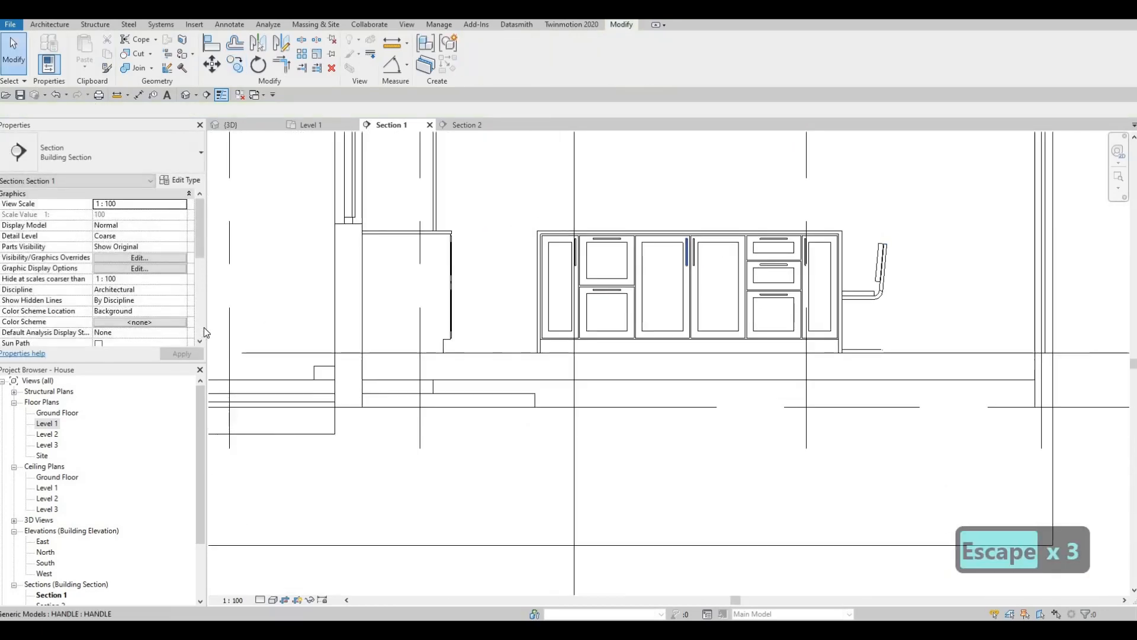
Open the Level 1 floor plan and show the kitchen area with its section line
double_click(48, 423)
scroll(553, 368, down, 2)
key(Escape)
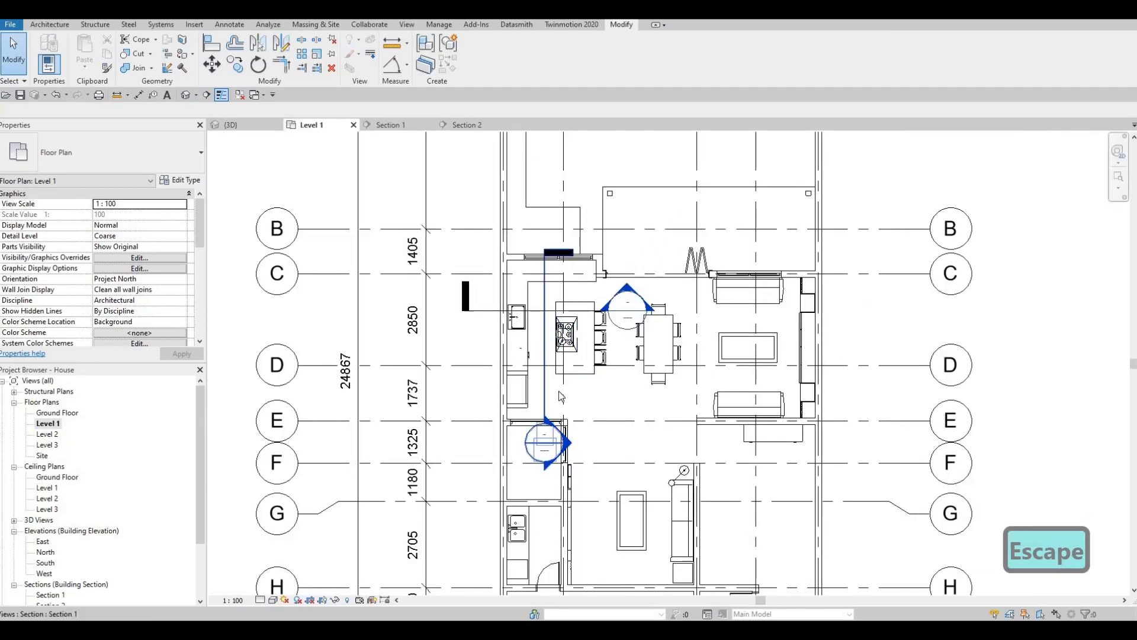
Flip the kitchen's vertical section line to face the wall cabinets and open its Section 1 view
click(545, 333)
key(Escape)
key(Escape)
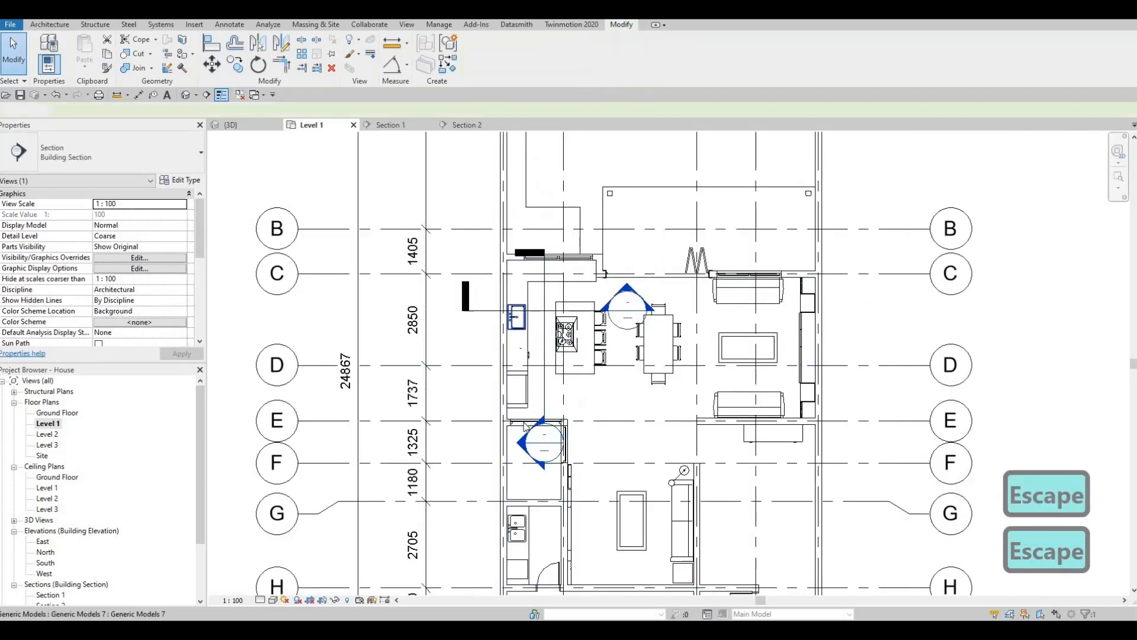
double_click(530, 252)
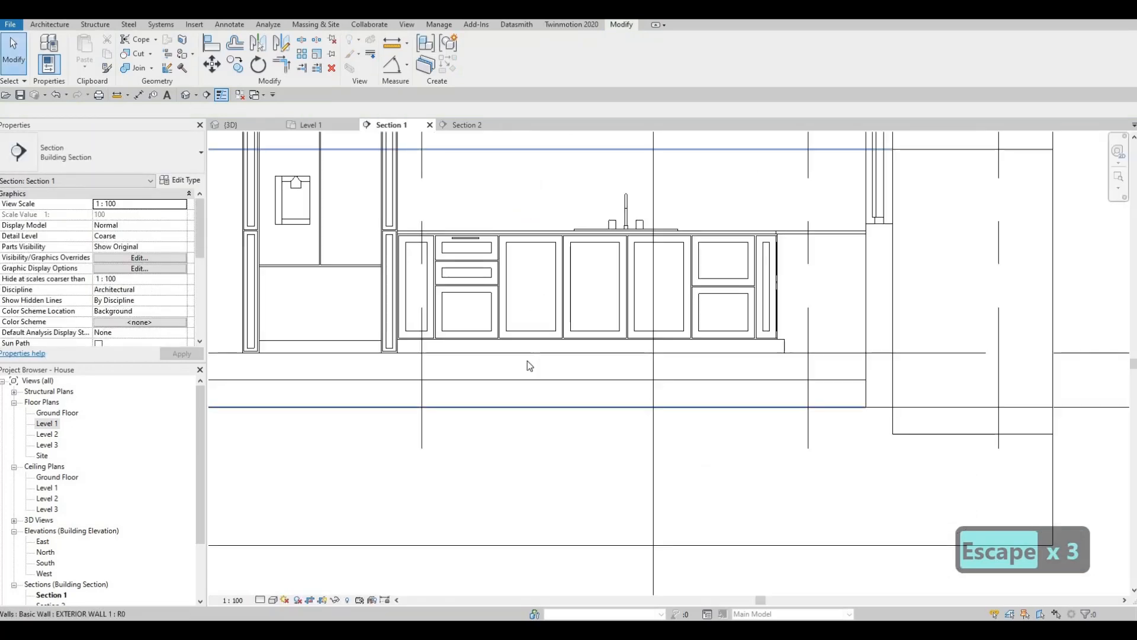
Move the horizontal handle on the top drawer of the left base unit to the midpoint of the drawer's upper edge
middle_drag(490, 292, 496, 320)
scroll(498, 320, up, 5)
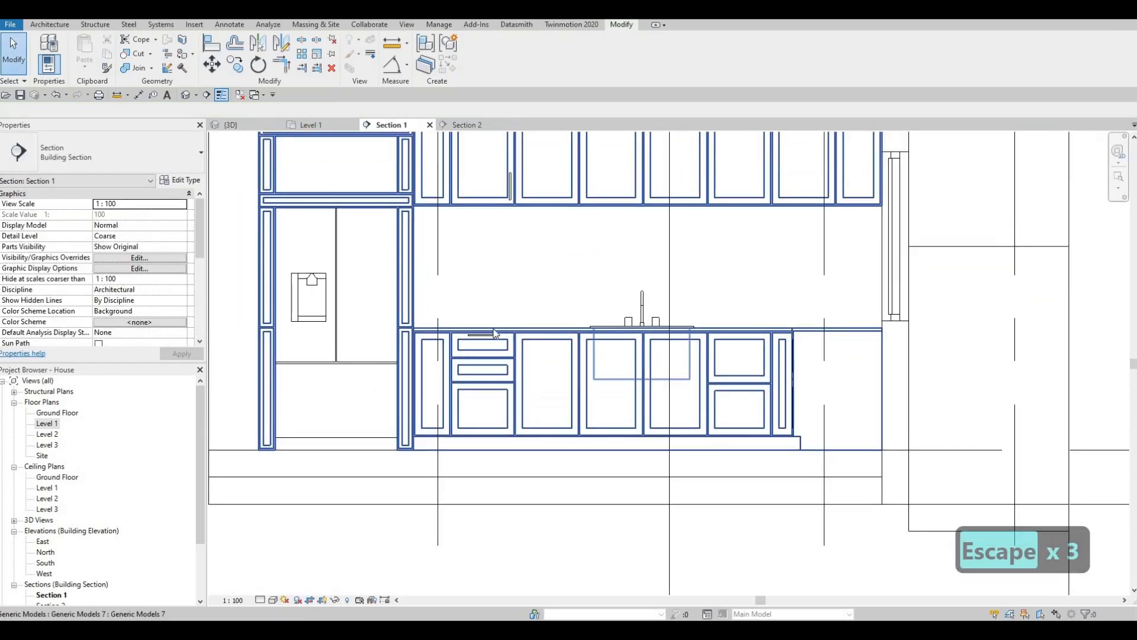
key(Escape)
click(500, 351)
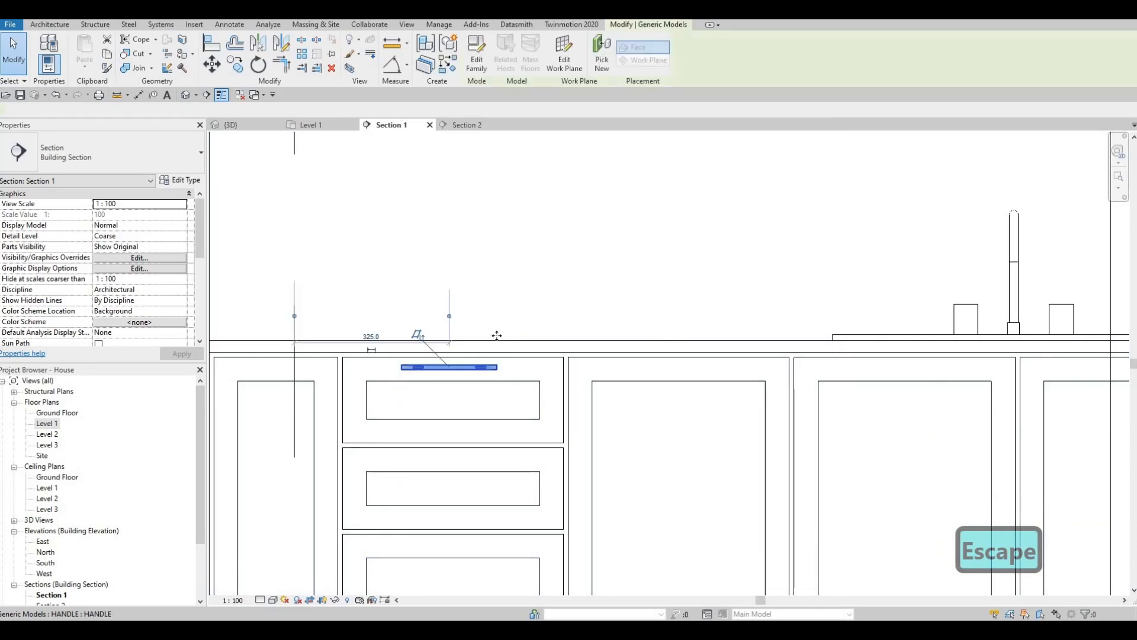
middle_drag(500, 351, 538, 325)
key(m)
key(v)
scroll(478, 343, up, 3)
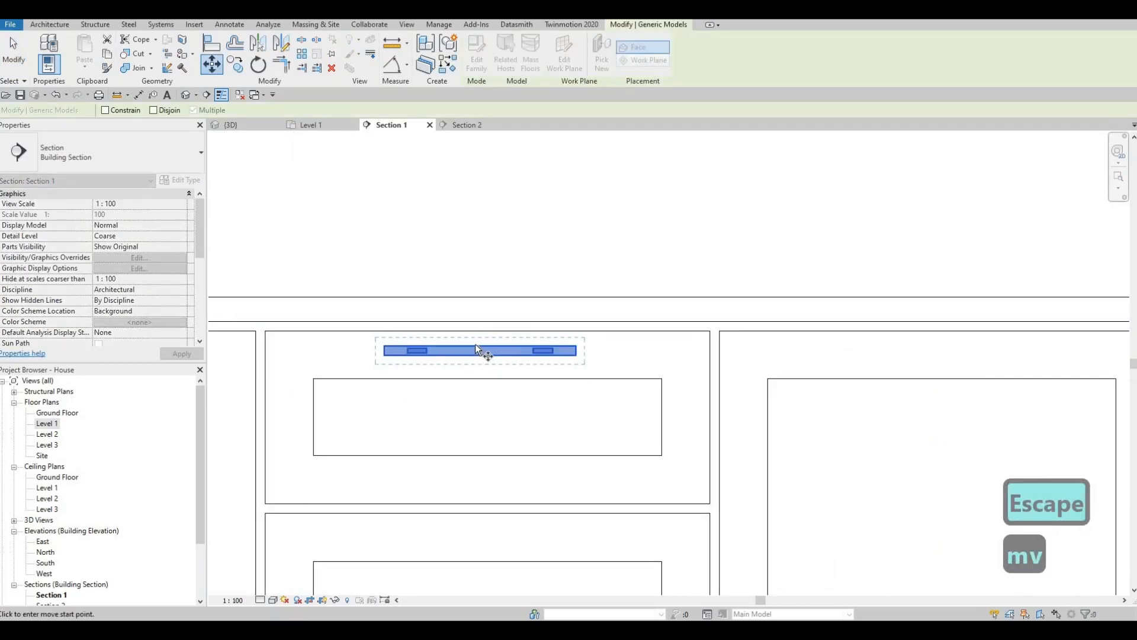
click(481, 343)
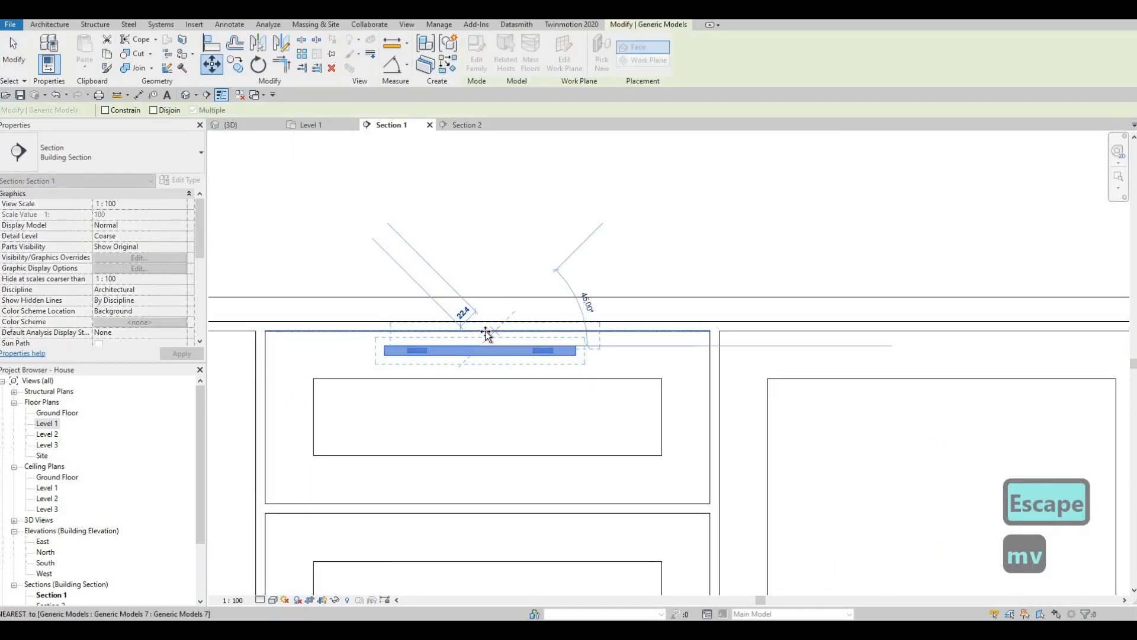
click(506, 341)
key(Escape)
key(Escape)
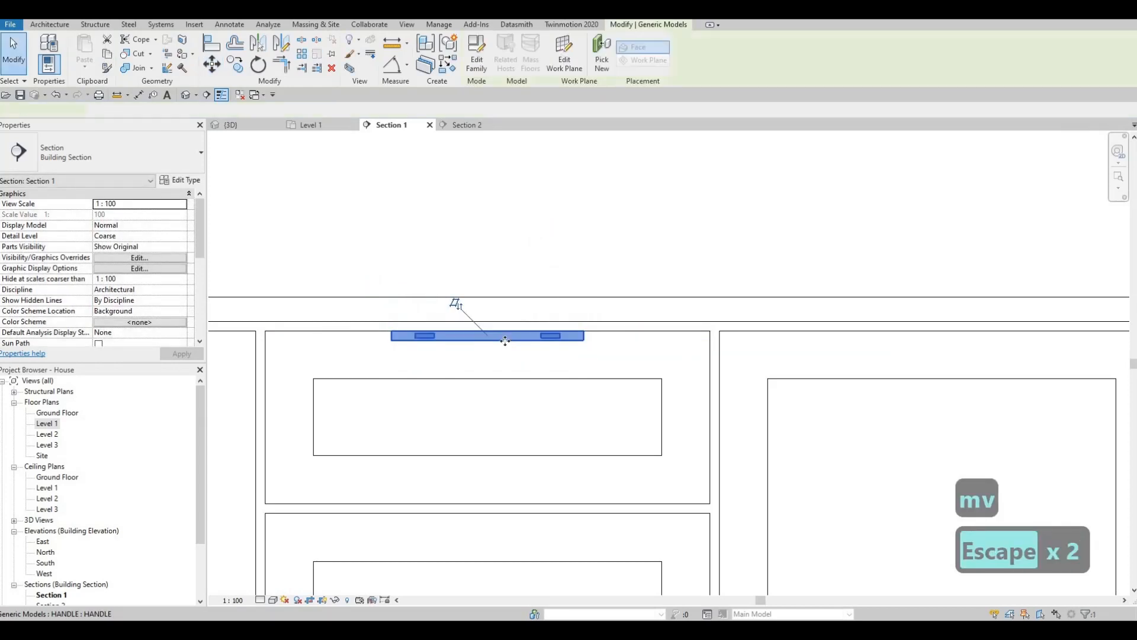
Nudge the top drawer's handle down six steps from the drawer's upper edge
click(506, 340)
key(Down)
key(Down)
key(Down)
key(Down)
key(Down)
key(Down)
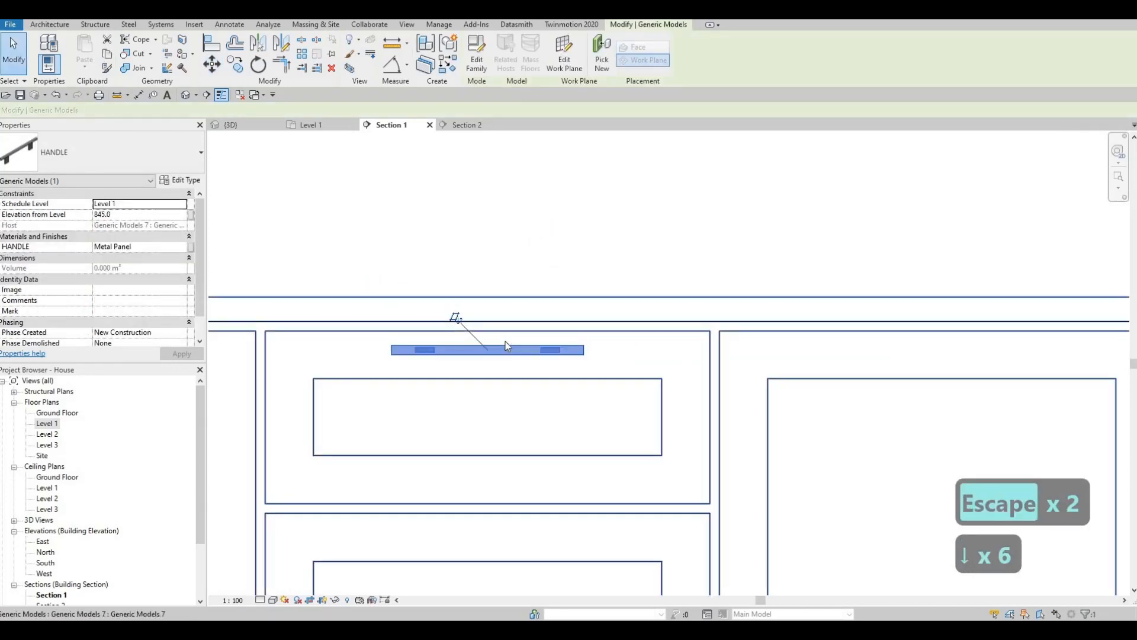
key(Escape)
key(Escape)
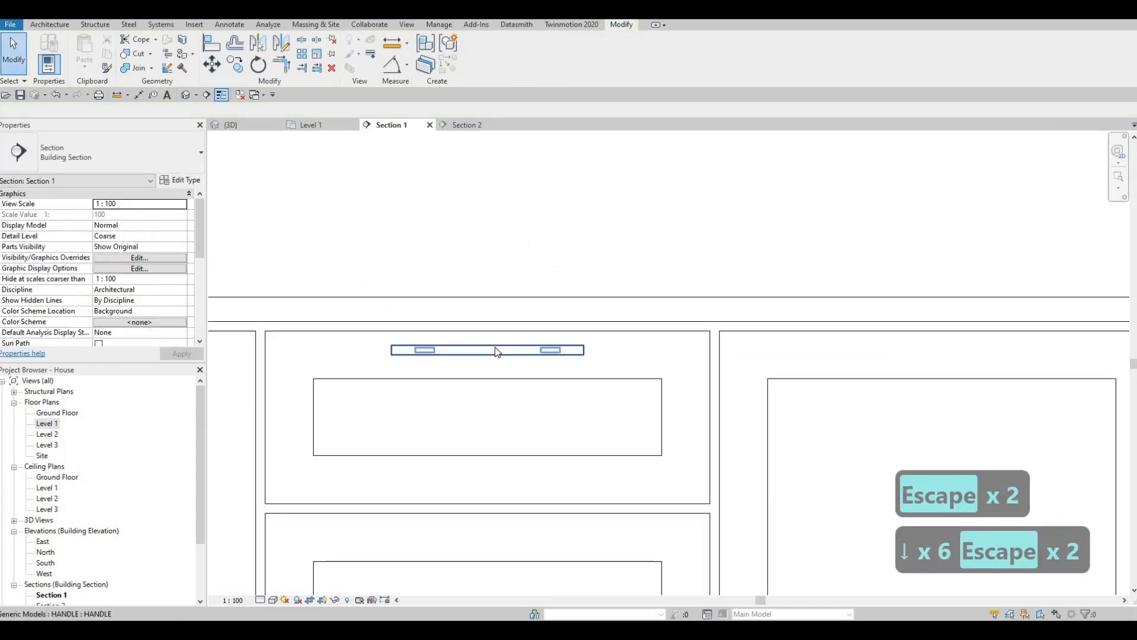
Copy the top drawer's handle to the middle and bottom drawers below, using the midpoints of their upper edges
click(495, 348)
key(c)
key(o)
click(489, 333)
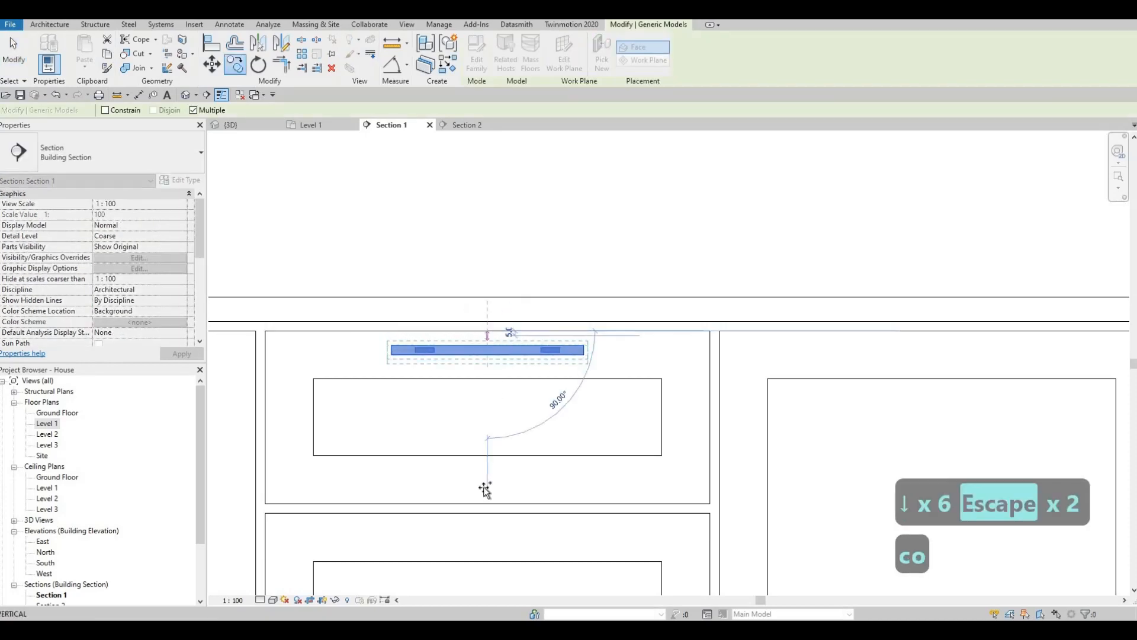
scroll(486, 489, down, 2)
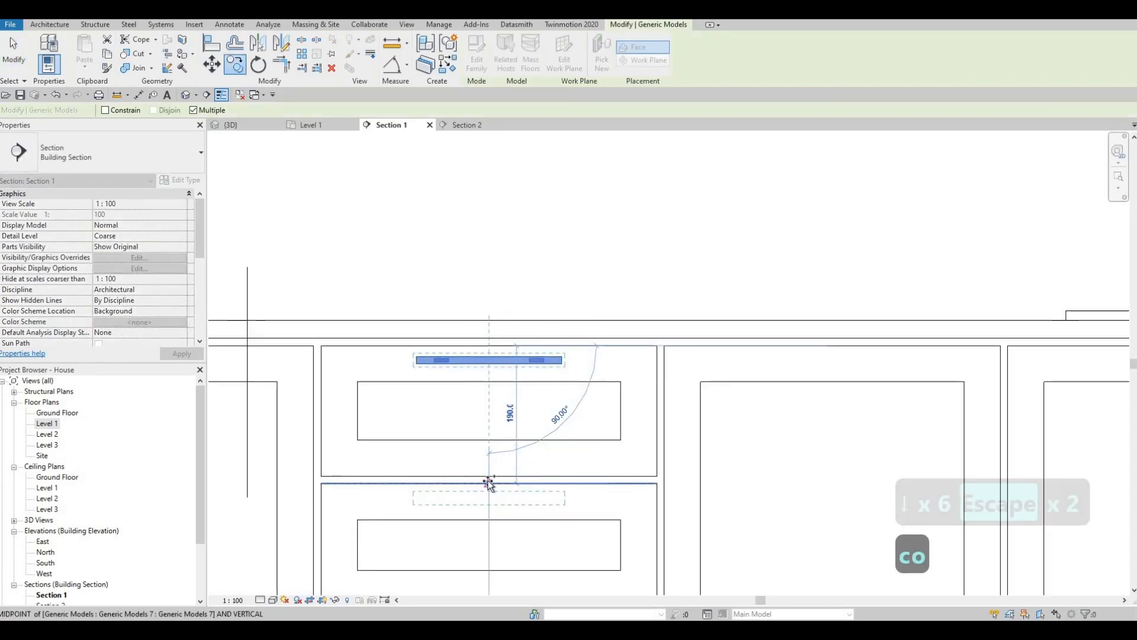
click(488, 483)
scroll(522, 196, down, 5)
scroll(501, 444, up, 4)
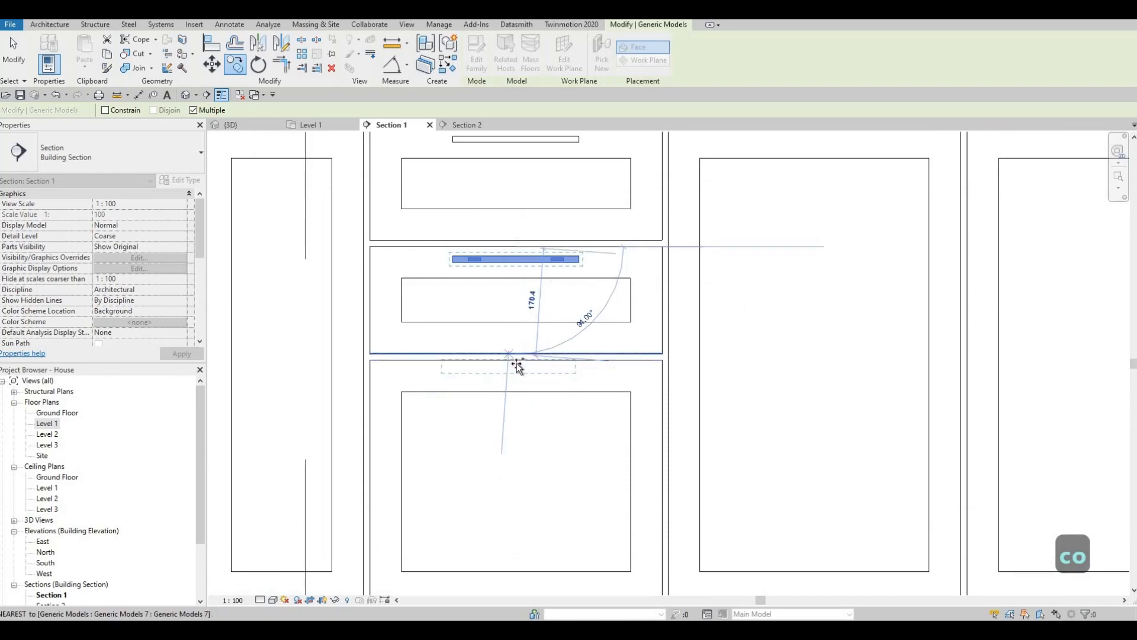
click(481, 361)
Copy the horizontal handle to the upper and lower drawers of the two-drawer base unit beside the sink doors
scroll(601, 377, down, 5)
scroll(659, 307, up, 5)
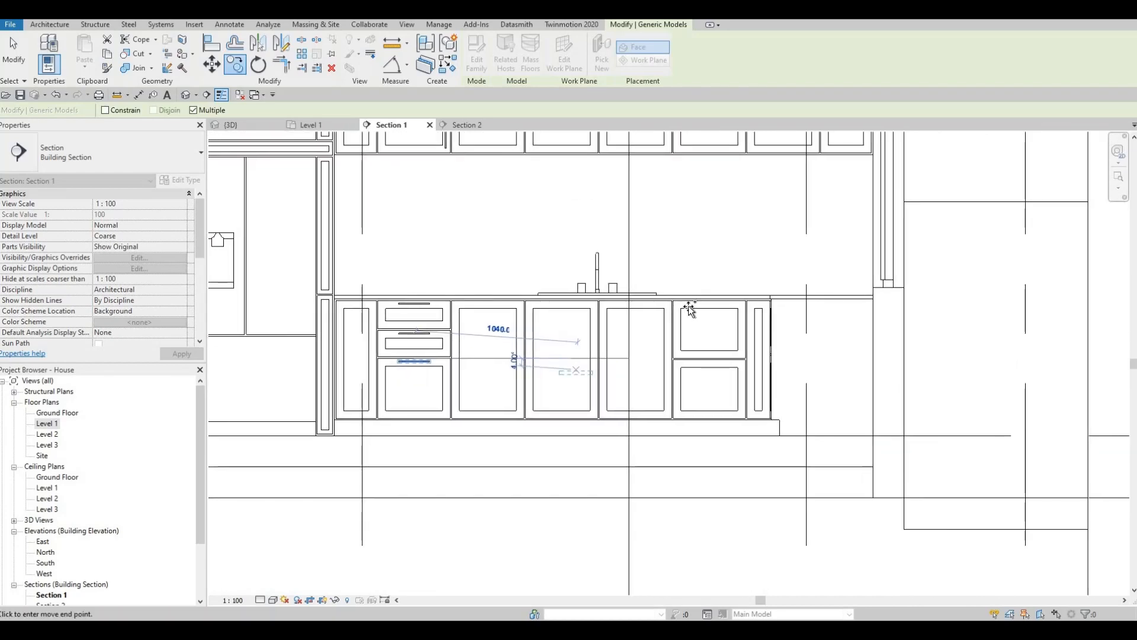
click(654, 503)
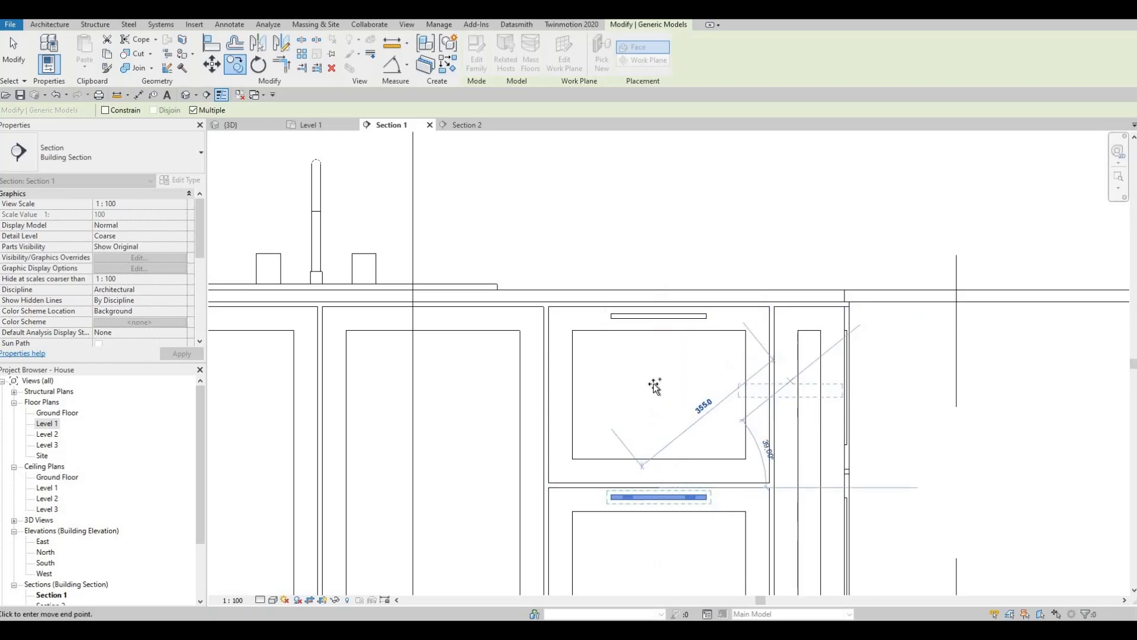
scroll(602, 401, down, 4)
scroll(583, 391, up, 6)
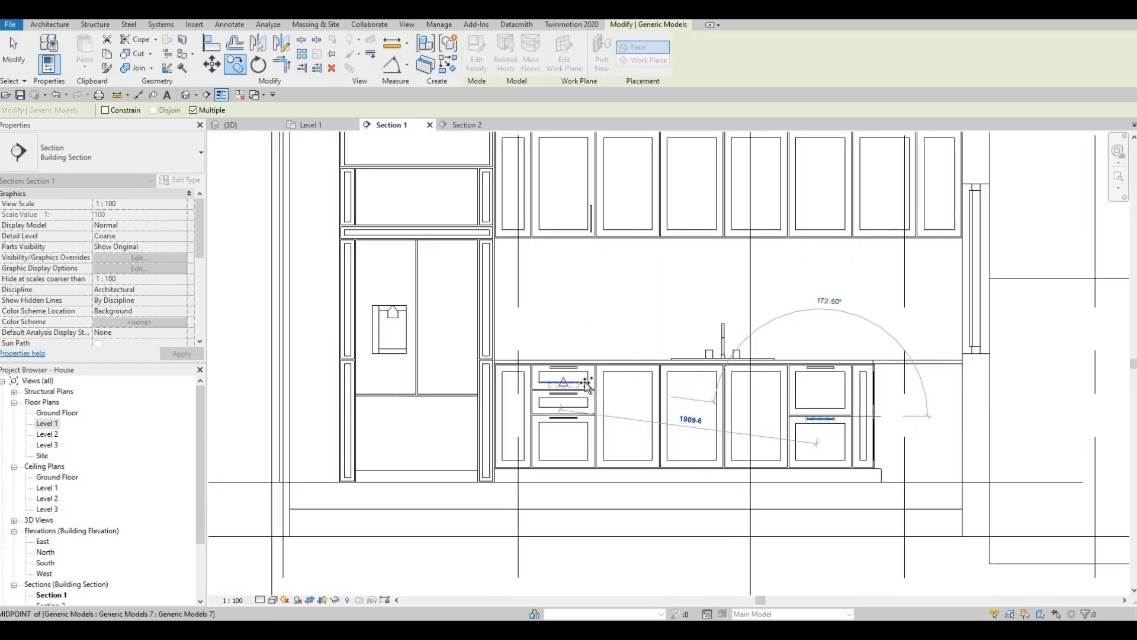
key(Escape)
key(Escape)
key(Escape)
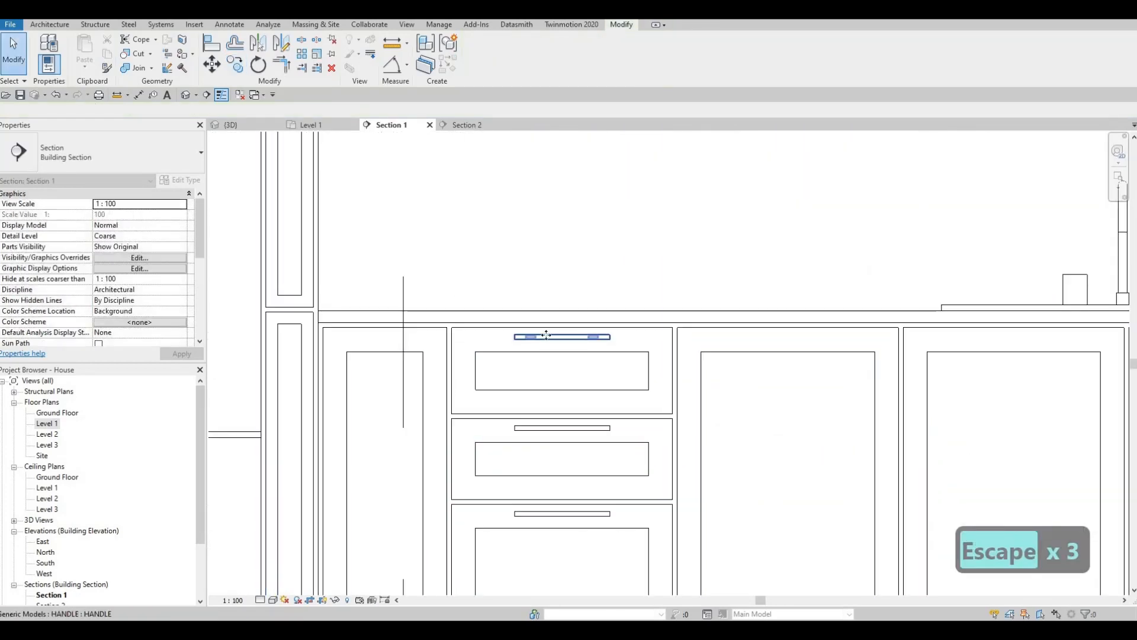
Place similar vertical handles on the two doors below the sink, beside the gap where the doors meet
click(547, 336)
key(c)
key(s)
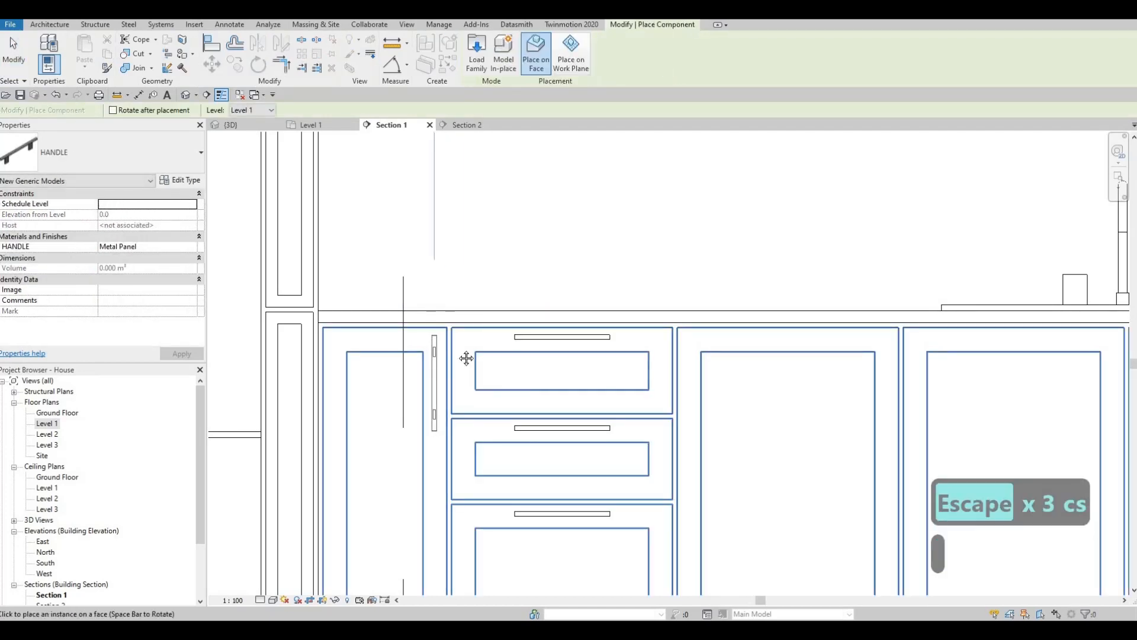
mouse_move(747, 375)
middle_down()
mouse_move(443, 348)
mouse_move(597, 342)
mouse_move(546, 344)
middle_up()
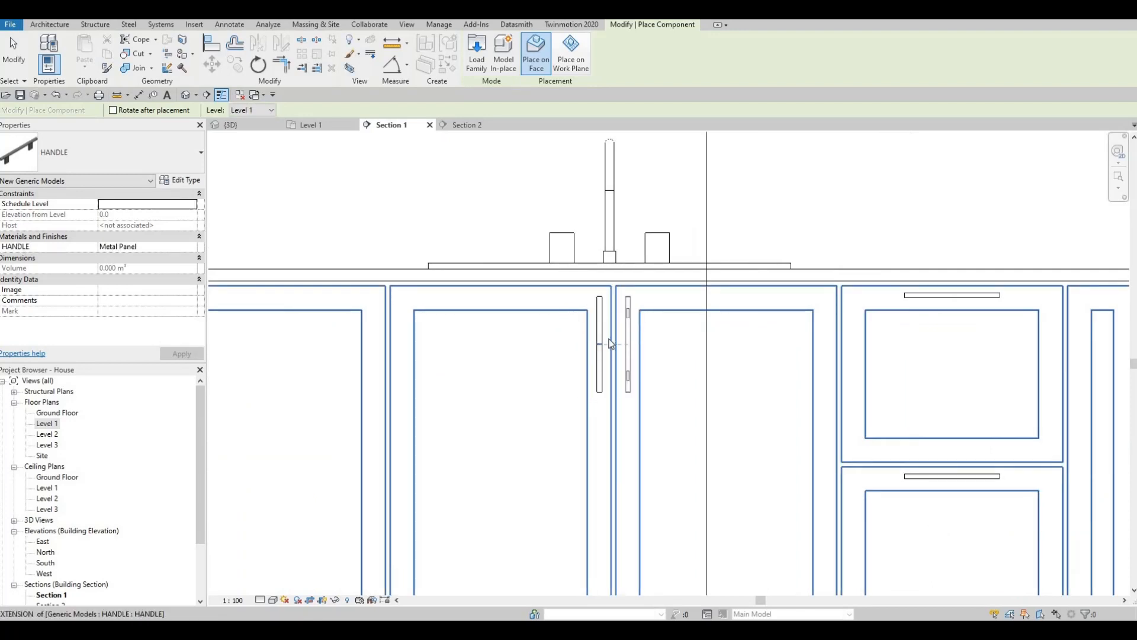
click(611, 343)
key(Escape)
key(Escape)
key(Escape)
Copy the left sink door's vertical handle to the upper right corner of the wide door on its left
click(604, 336)
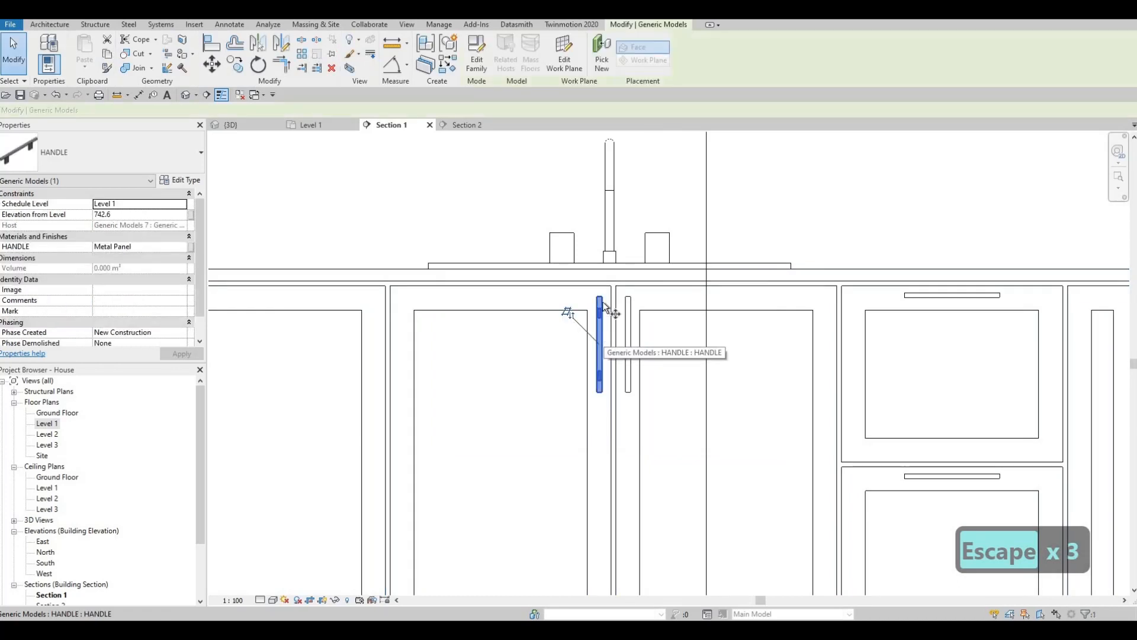
key(c)
key(o)
click(612, 286)
scroll(523, 305, down, 4)
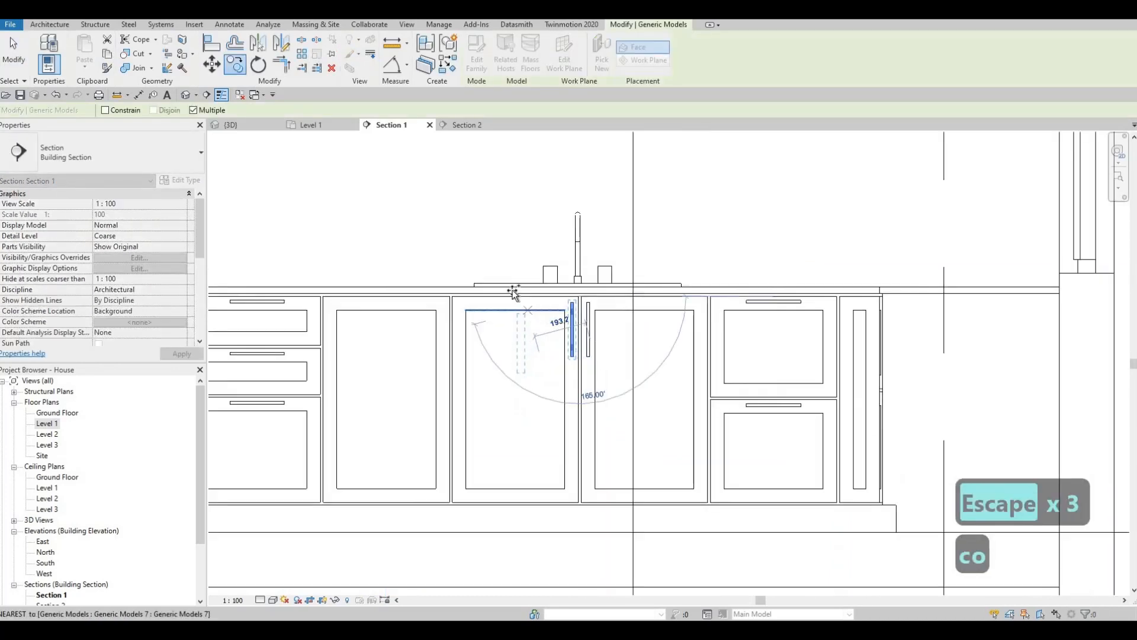
middle_drag(422, 298, 495, 295)
scroll(523, 298, up, 3)
click(527, 295)
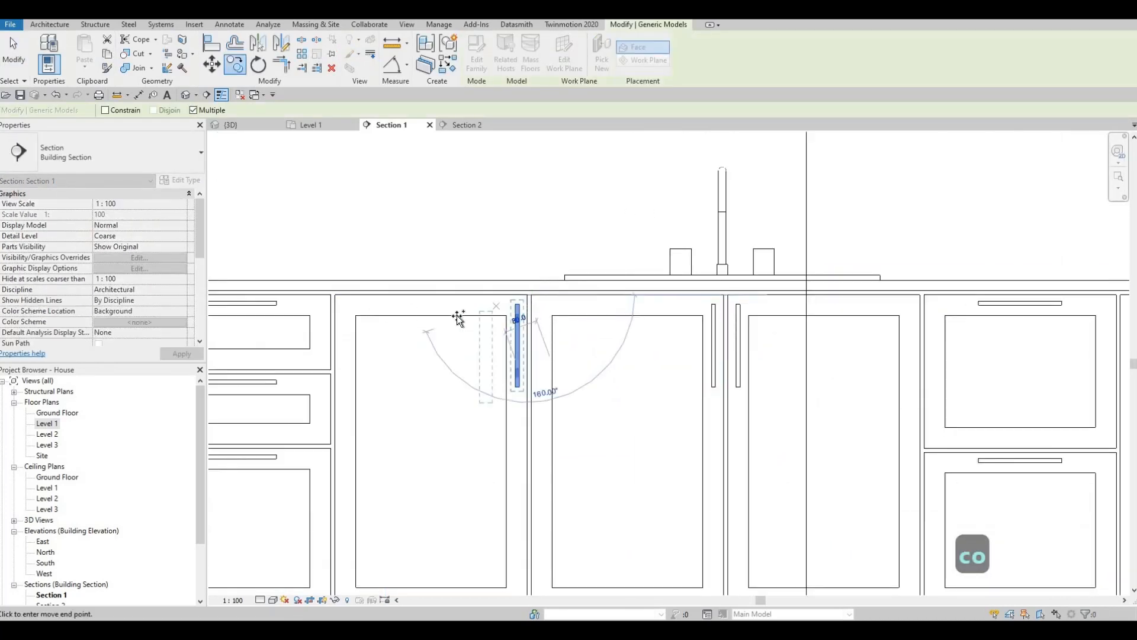
Copy the vertical handle to the upper right corner of the leftmost narrow base door
middle_drag(429, 309, 705, 319)
click(406, 305)
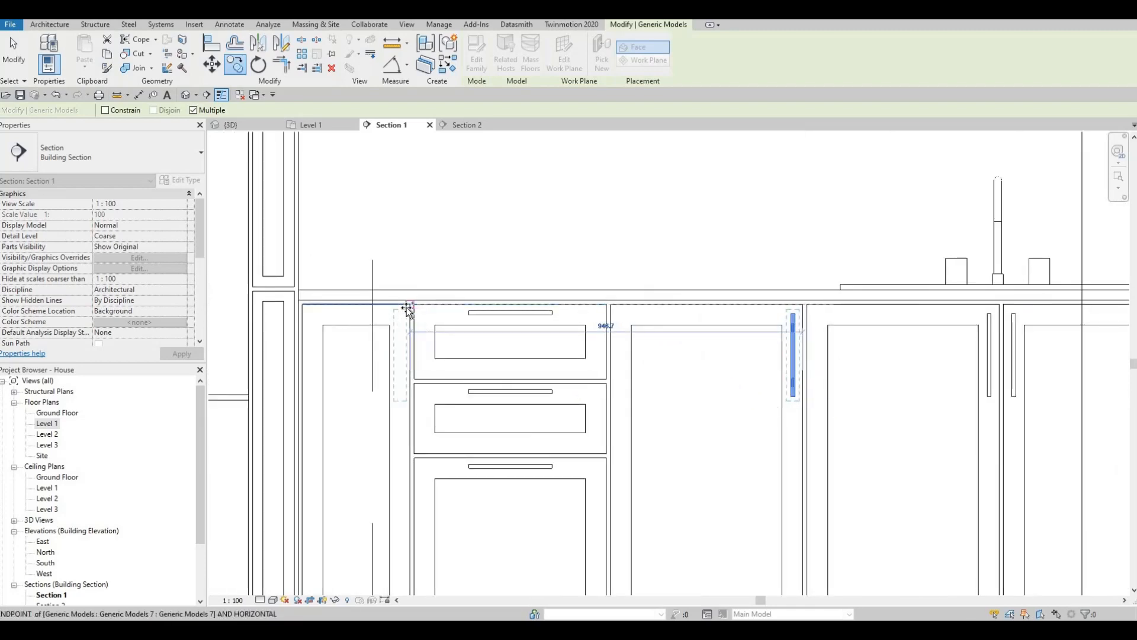
scroll(563, 337, down, 3)
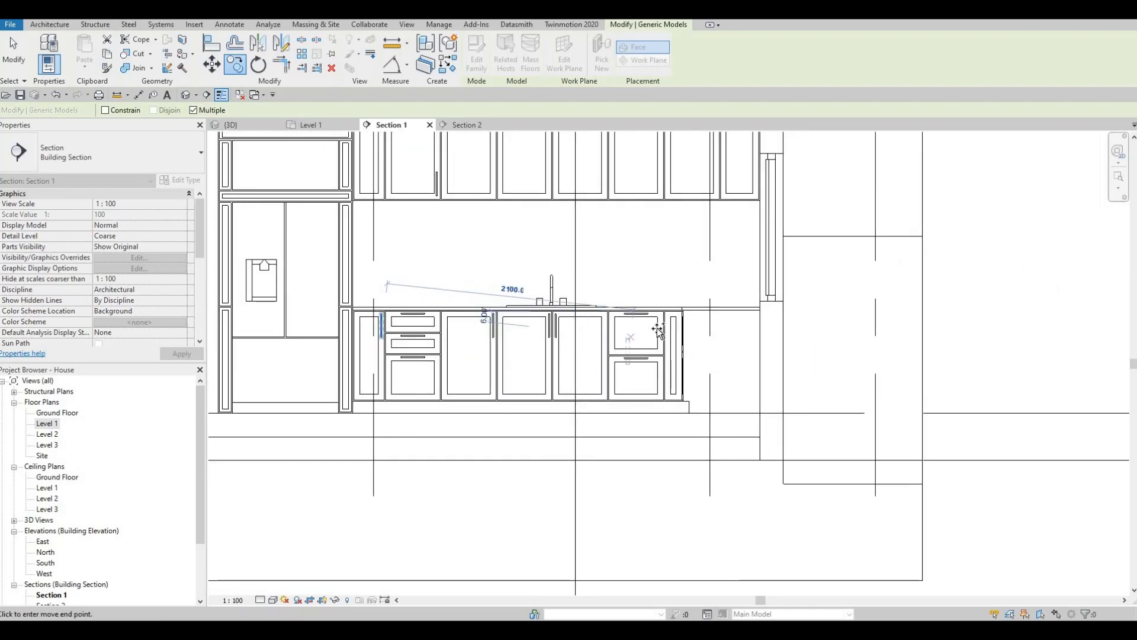
scroll(656, 331, up, 2)
scroll(540, 318, down, 3)
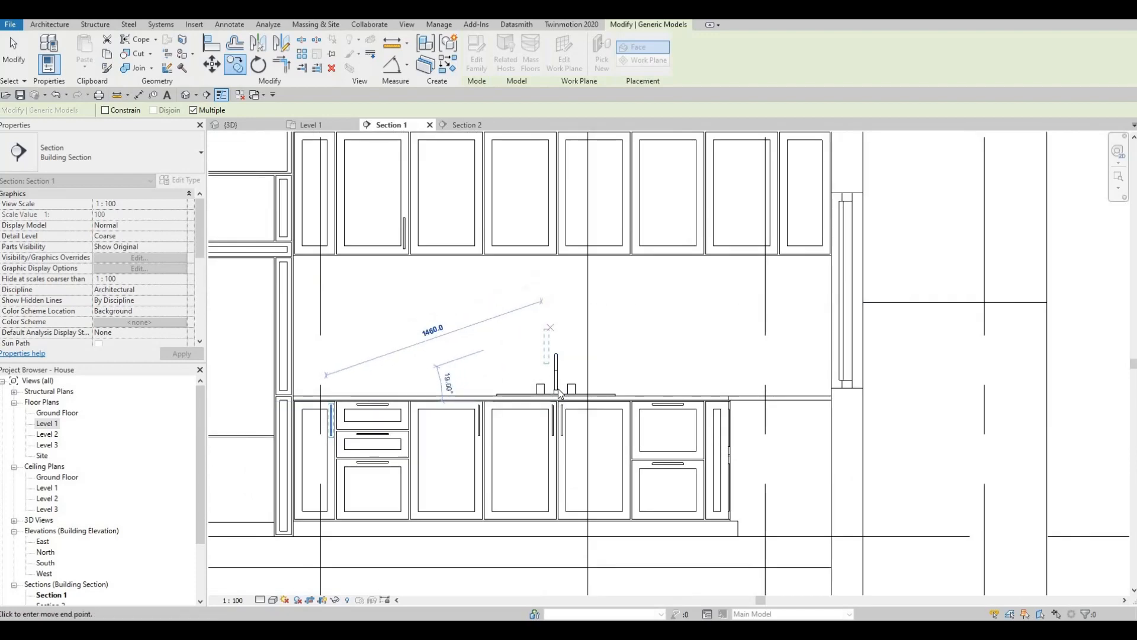
key(Escape)
key(Escape)
Copy the wall cabinet's vertical handle from the first wide door to the lower right corner of the third wide door
scroll(435, 340, up, 2)
middle_drag(371, 285, 371, 346)
key(Escape)
key(Escape)
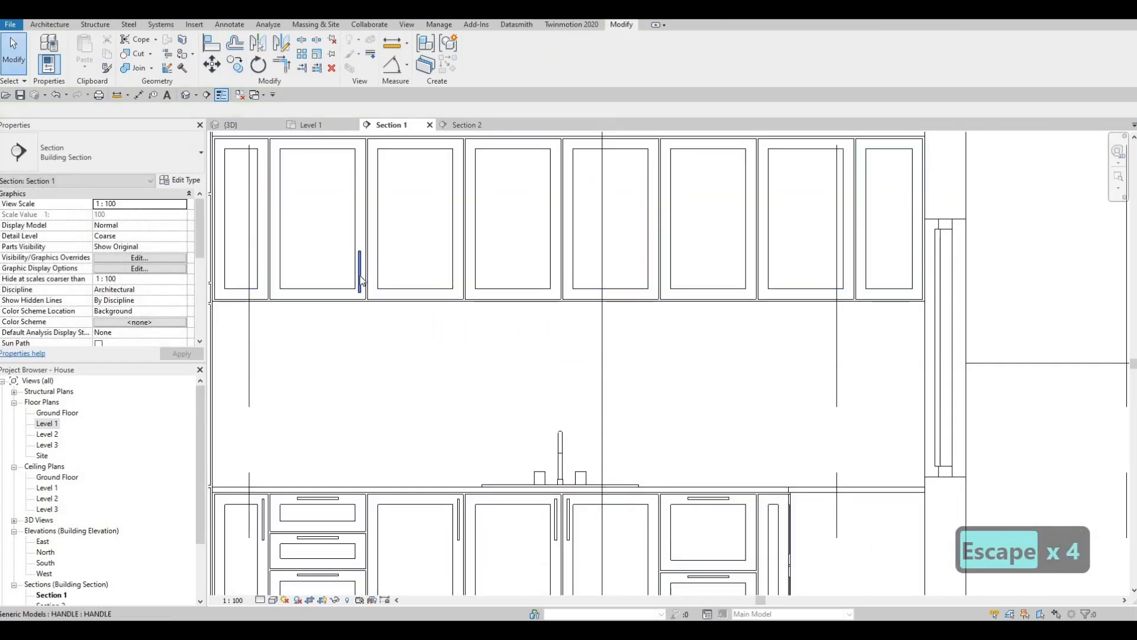
click(360, 283)
key(c)
key(o)
scroll(367, 298, up, 2)
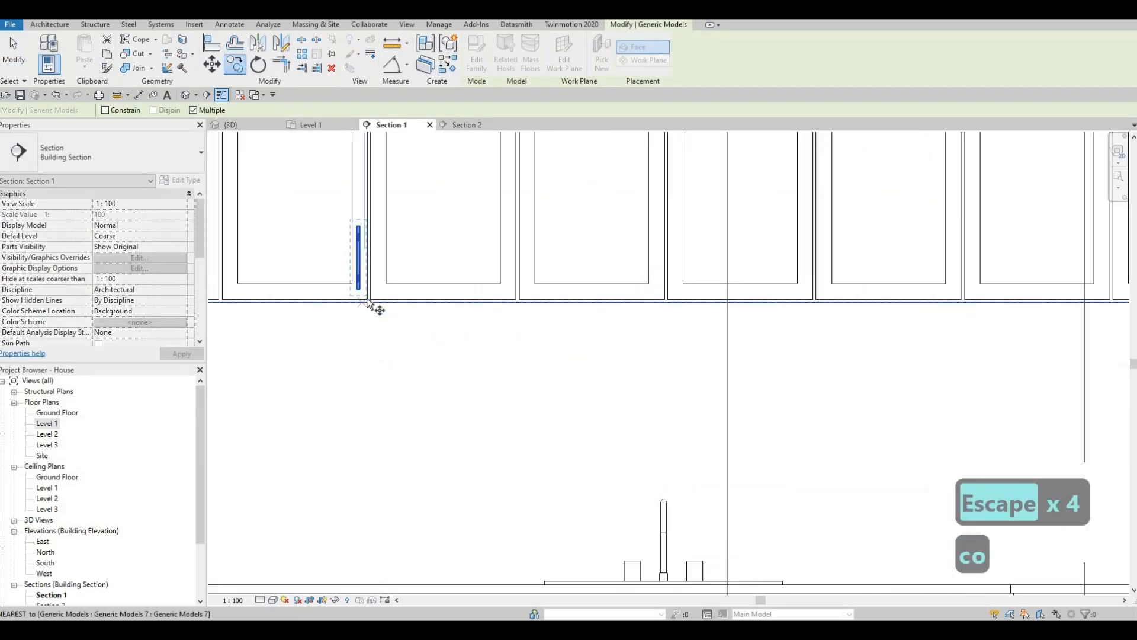
middle_drag(661, 298, 615, 303)
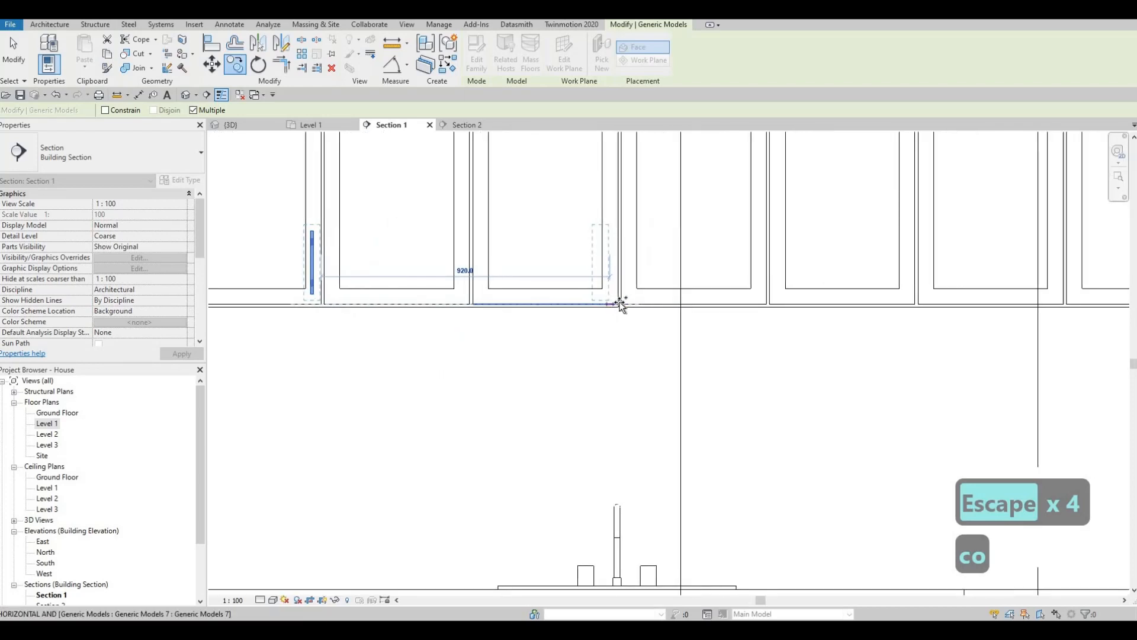
click(627, 292)
key(Escape)
key(Escape)
key(Escape)
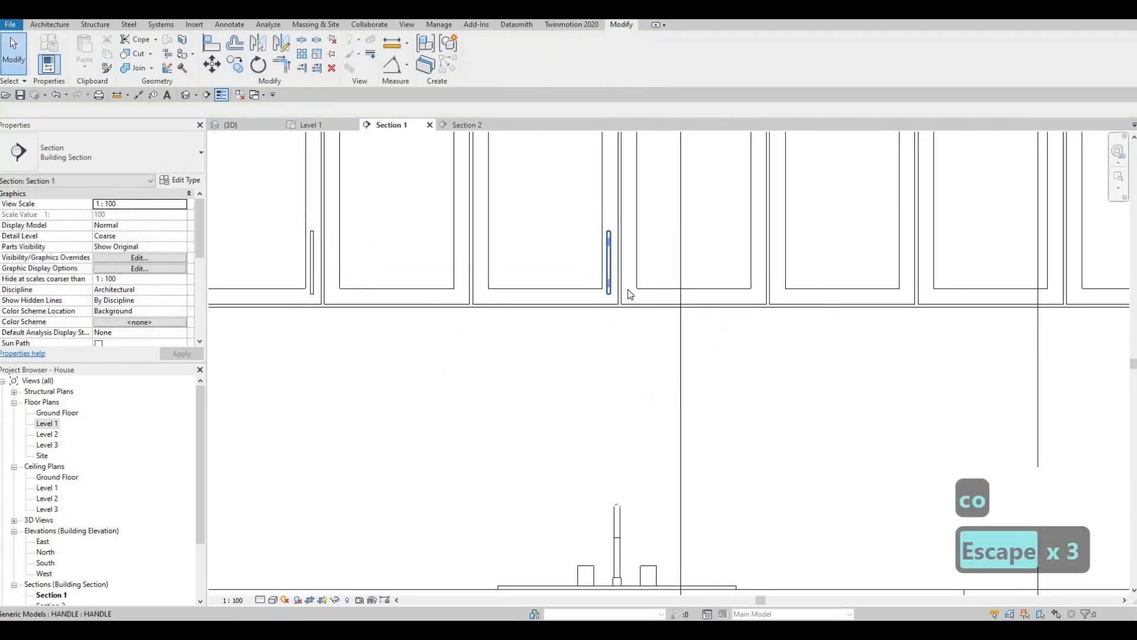
Nudge the copied wall cabinet handle three steps right and two steps back left
scroll(629, 294, up, 2)
scroll(629, 292, up, 1)
key(Right)
key(Right)
key(Right)
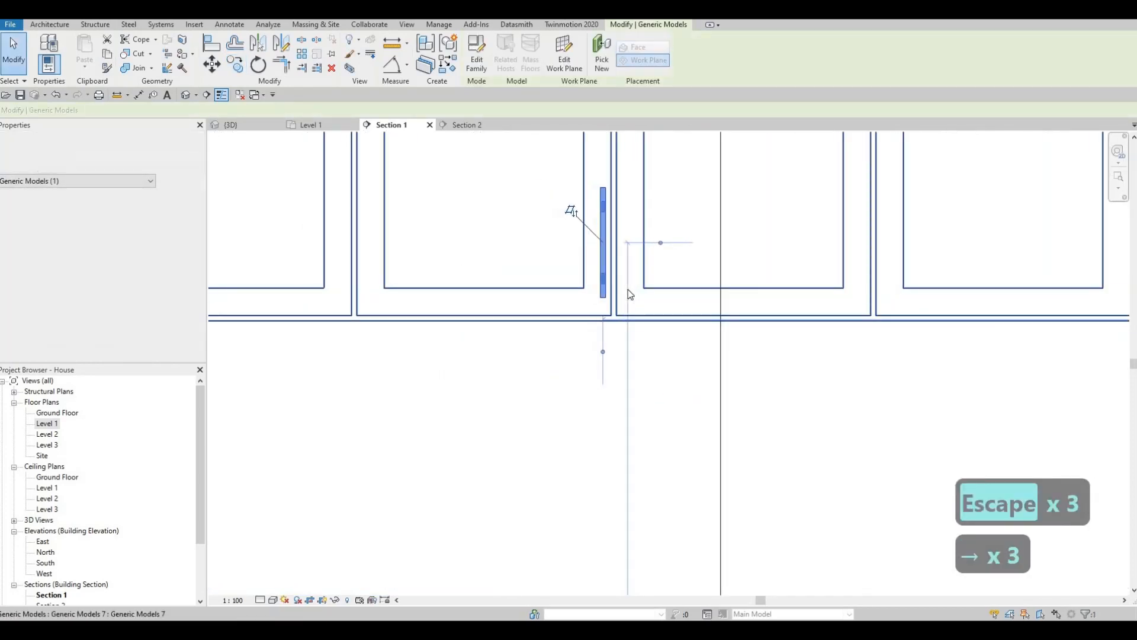
key(Left)
key(Left)
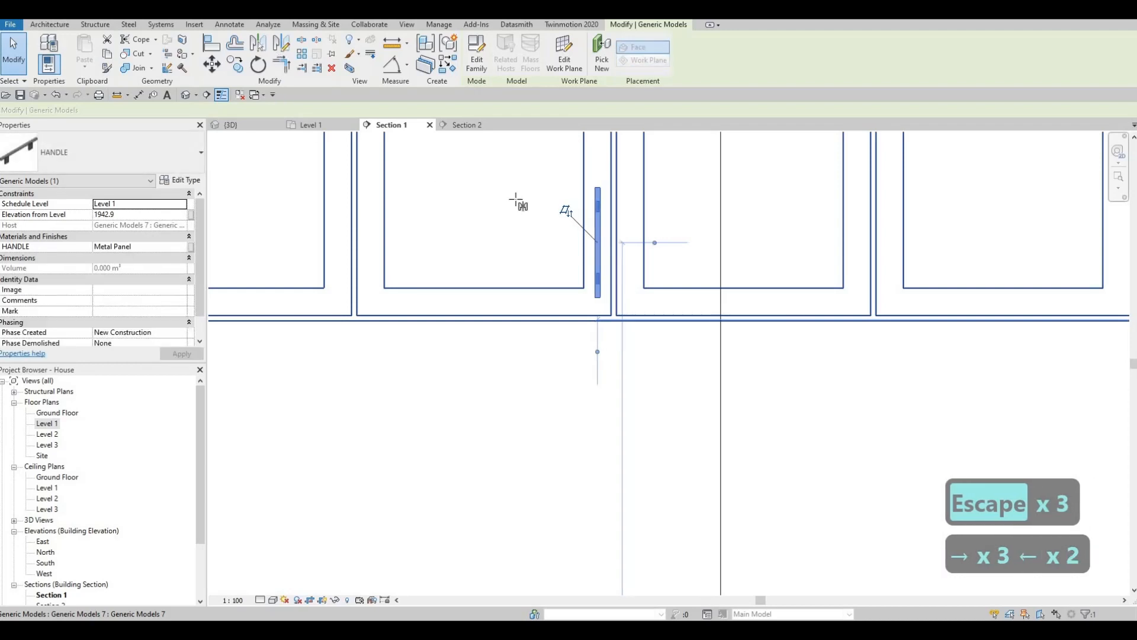
Mirror the copied wall cabinet handle onto the neighbouring wide door about the centre of the gap between the doors
scroll(627, 327, up, 3)
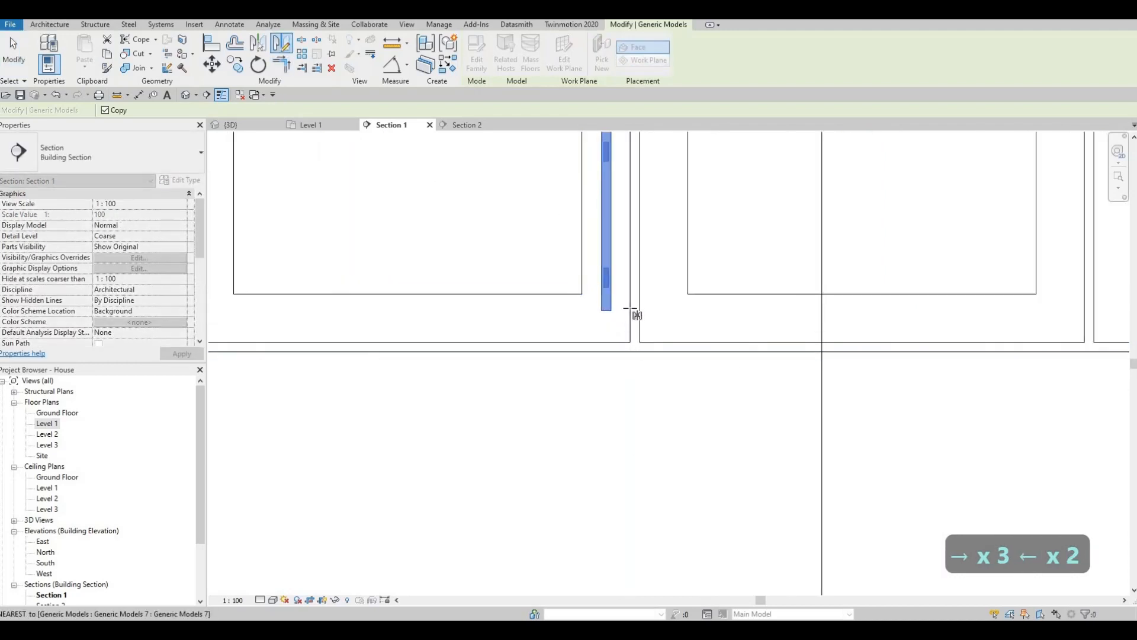
scroll(635, 315, down, 5)
key(Escape)
key(Escape)
key(Escape)
key(Escape)
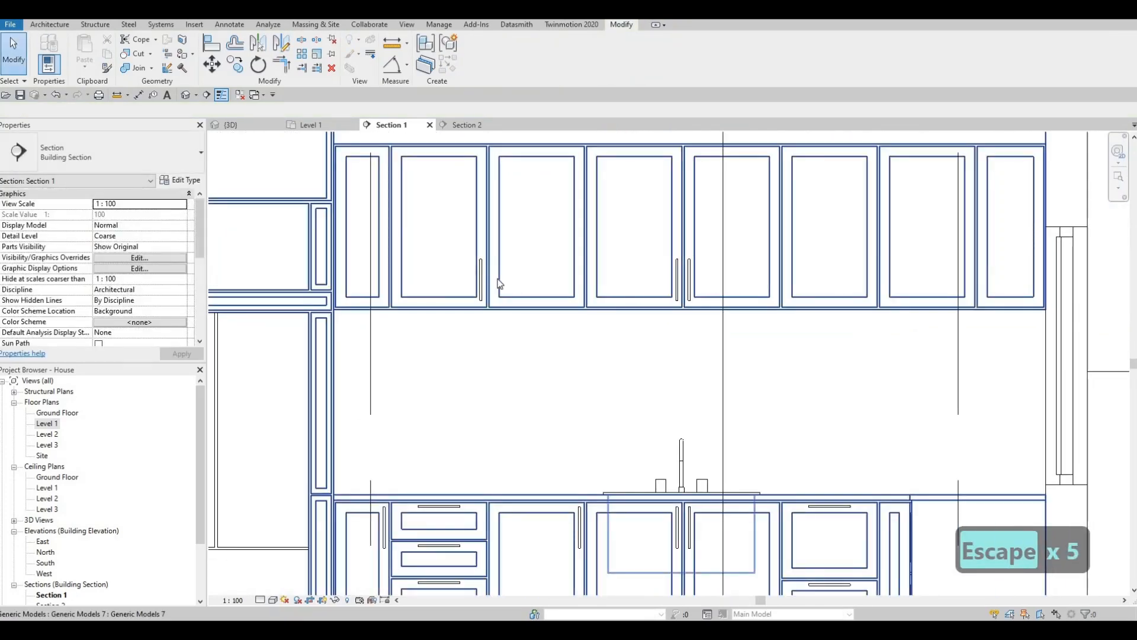
Delete the original vertical handle on the first wide wall cabinet door
key(Escape)
click(481, 278)
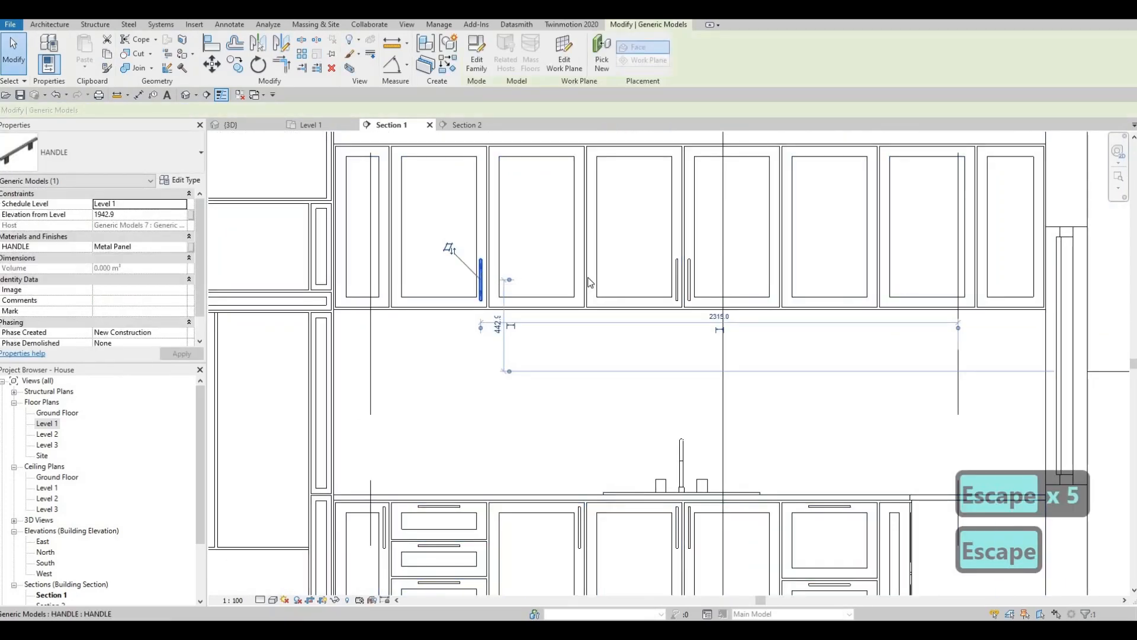
key(Delete)
key(Escape)
Copy the pair of vertical wall cabinet handles onto the lower corners of the first-second and fifth-sixth wide door pairs
drag(643, 242, 716, 305)
key(c)
key(o)
scroll(713, 314, up, 4)
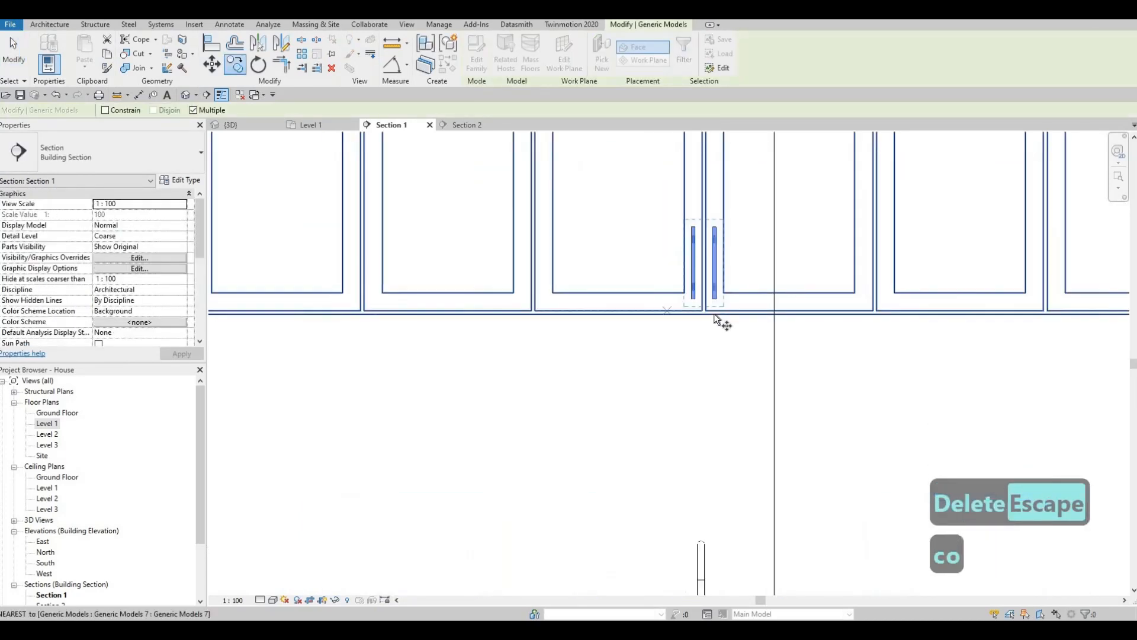
click(710, 311)
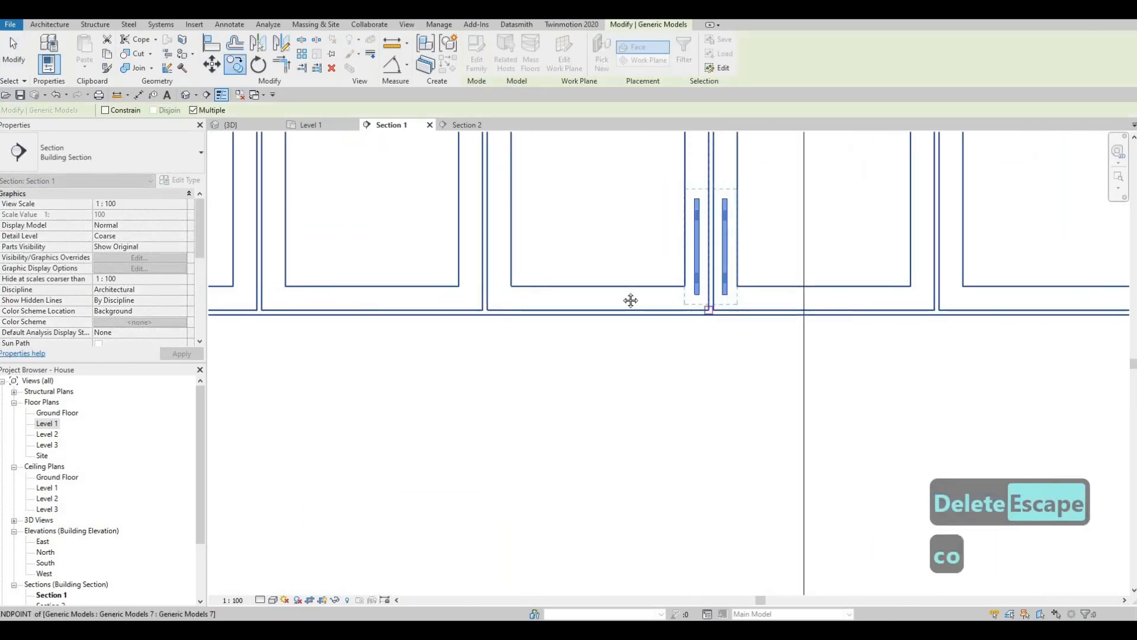
middle_drag(456, 312, 648, 308)
click(454, 307)
scroll(594, 305, down, 3)
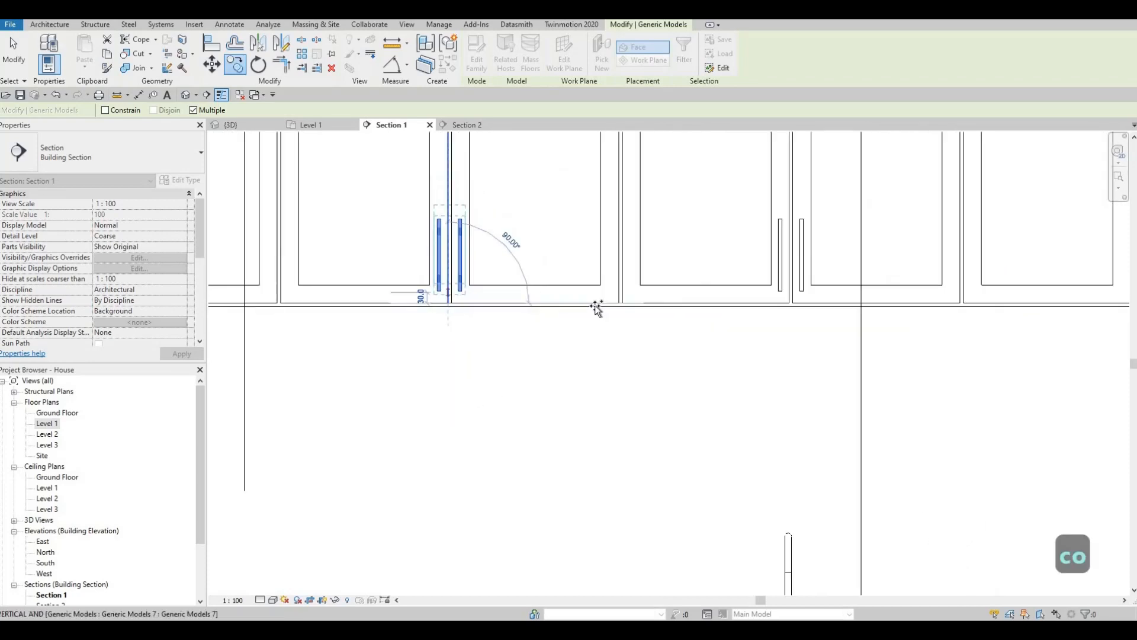
middle_drag(795, 301, 642, 299)
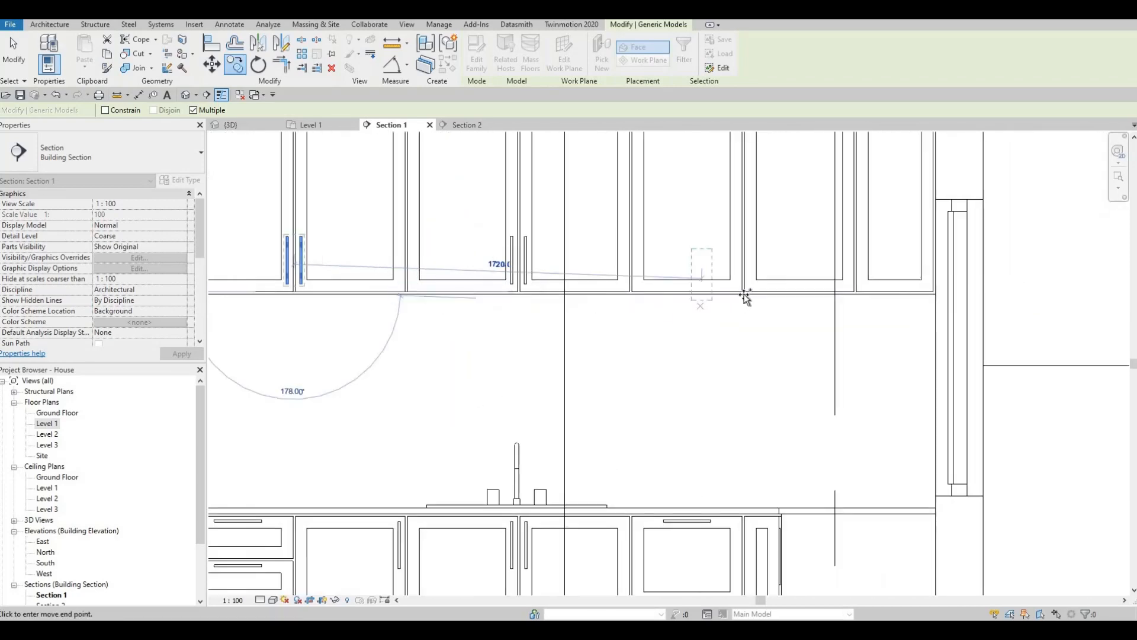
click(681, 304)
scroll(747, 323, down, 3)
key(Escape)
key(Escape)
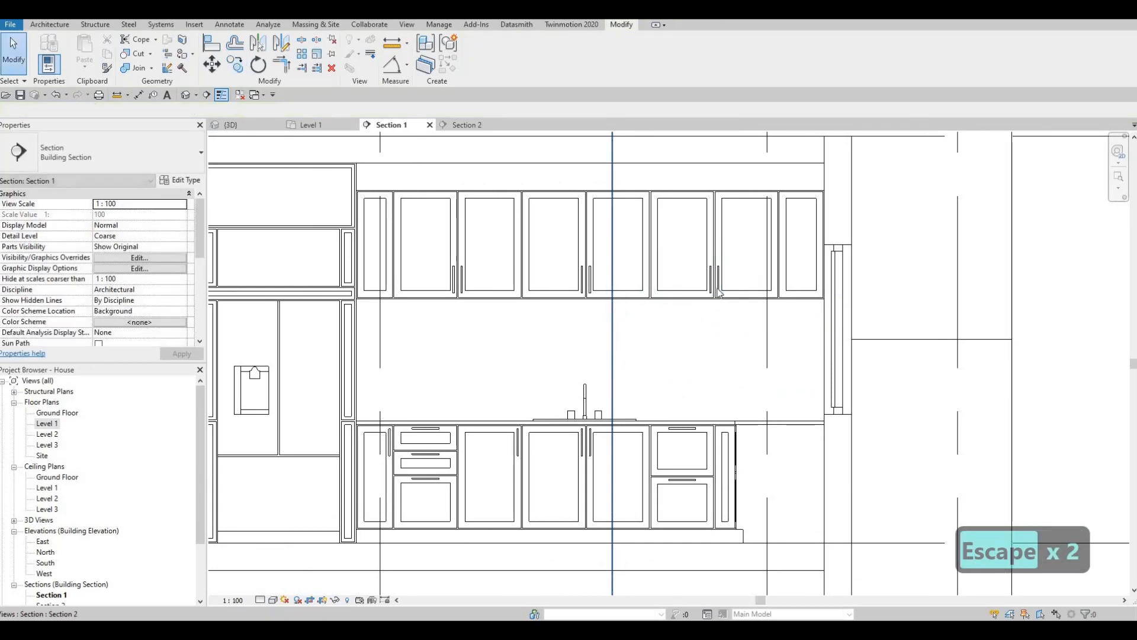
Open the Section 2 view and examine the base units below the window
scroll(510, 291, up, 2)
middle_drag(269, 277, 312, 270)
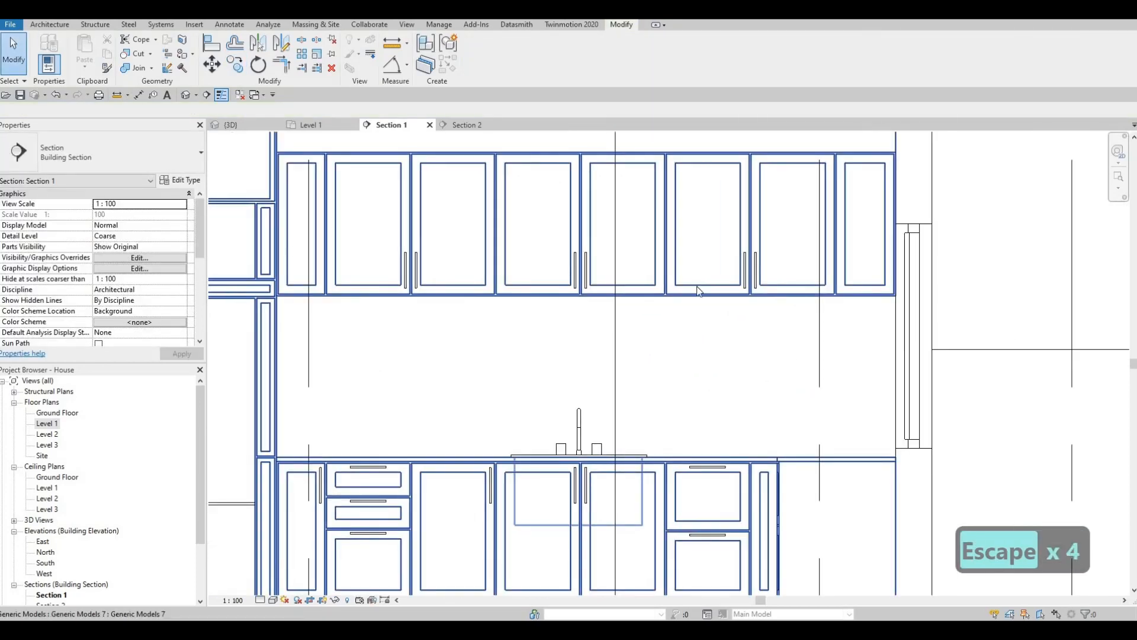
scroll(533, 290, down, 2)
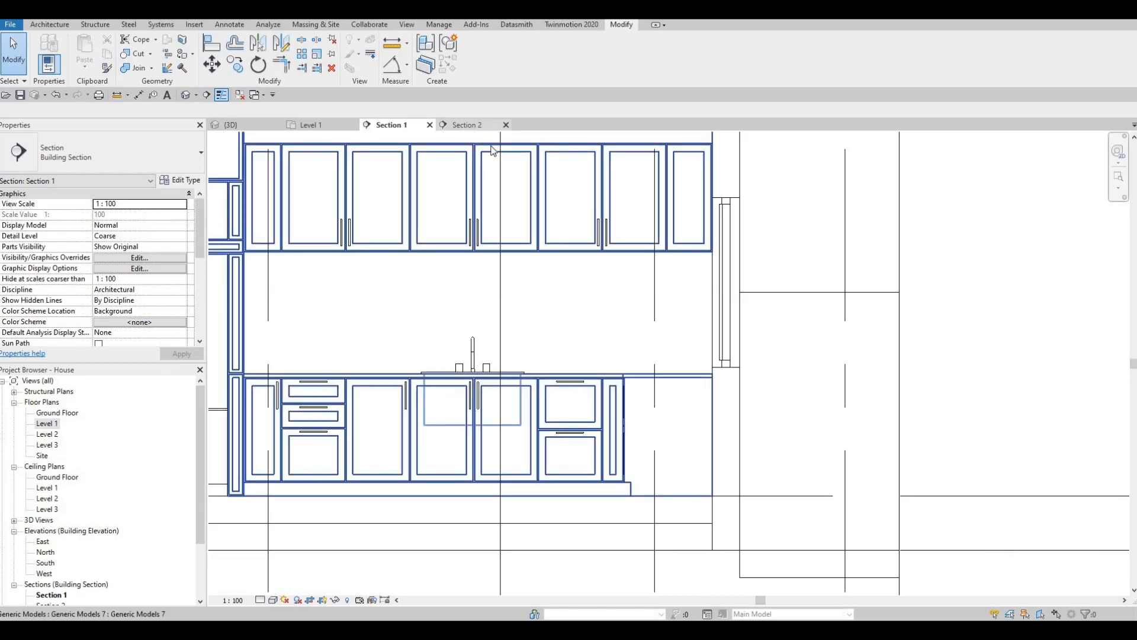
click(468, 123)
middle_drag(546, 301, 521, 278)
scroll(521, 273, down, 3)
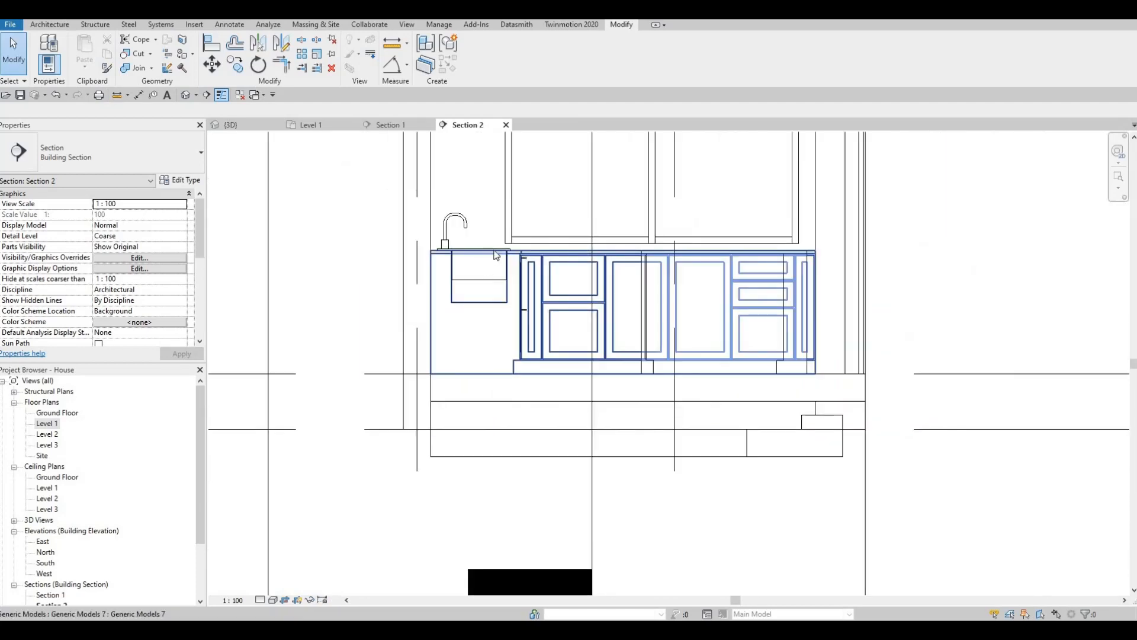
middle_drag(635, 275, 524, 273)
scroll(503, 261, up, 4)
key(Escape)
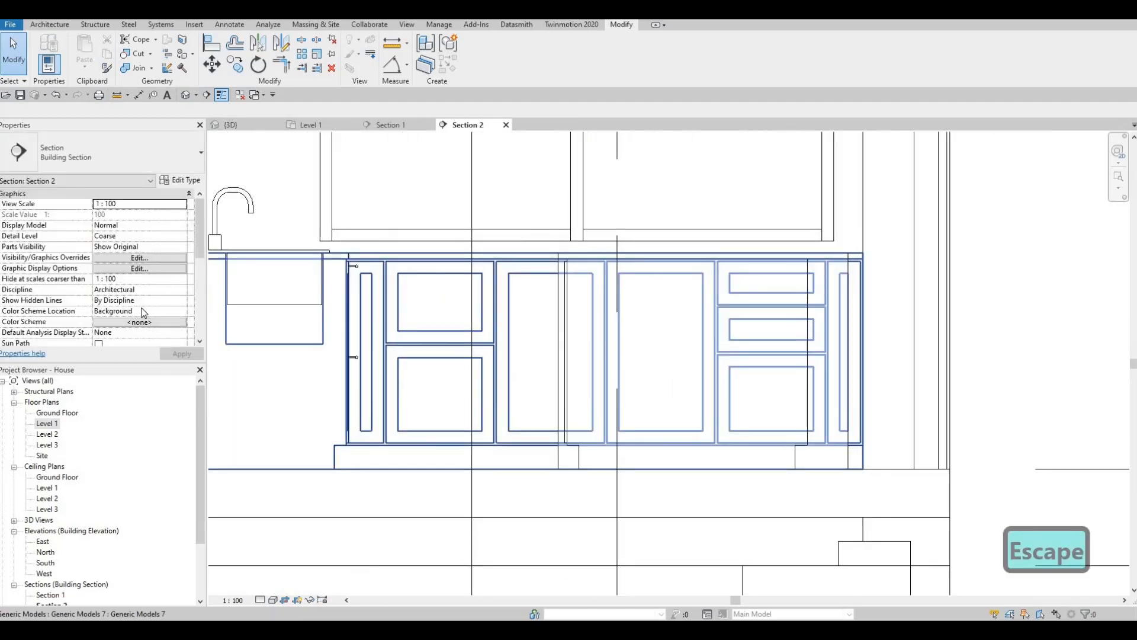
Shift the Section 2 line in the Level 1 plan towards the base units along the window wall and reopen Section 2
double_click(48, 424)
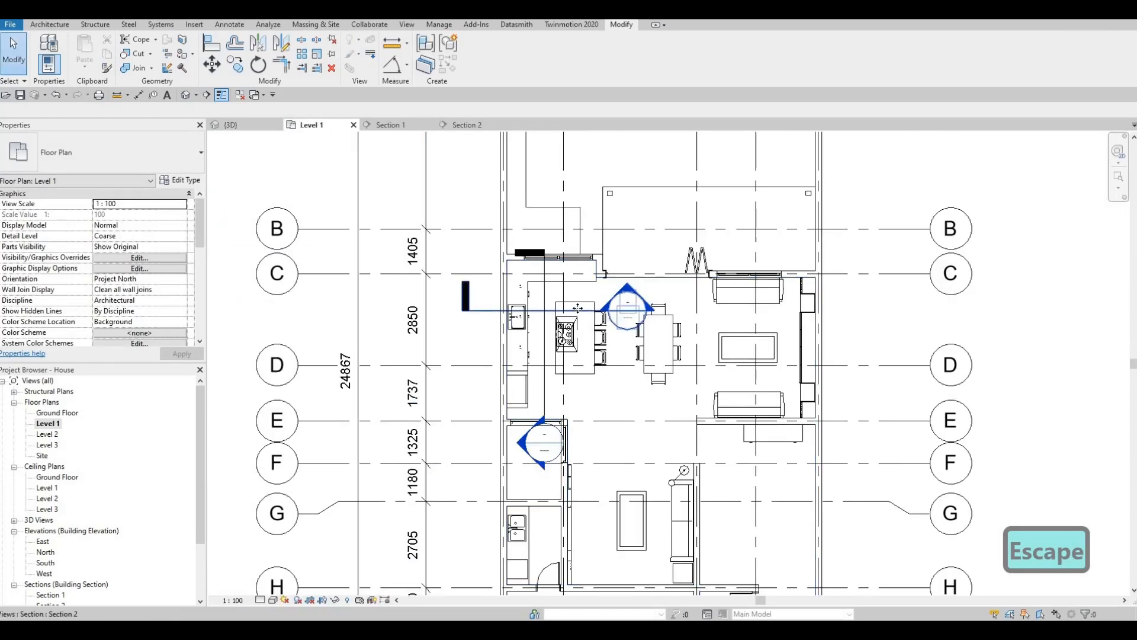
click(576, 310)
scroll(579, 307, up, 3)
drag(592, 293, 601, 271)
double_click(677, 284)
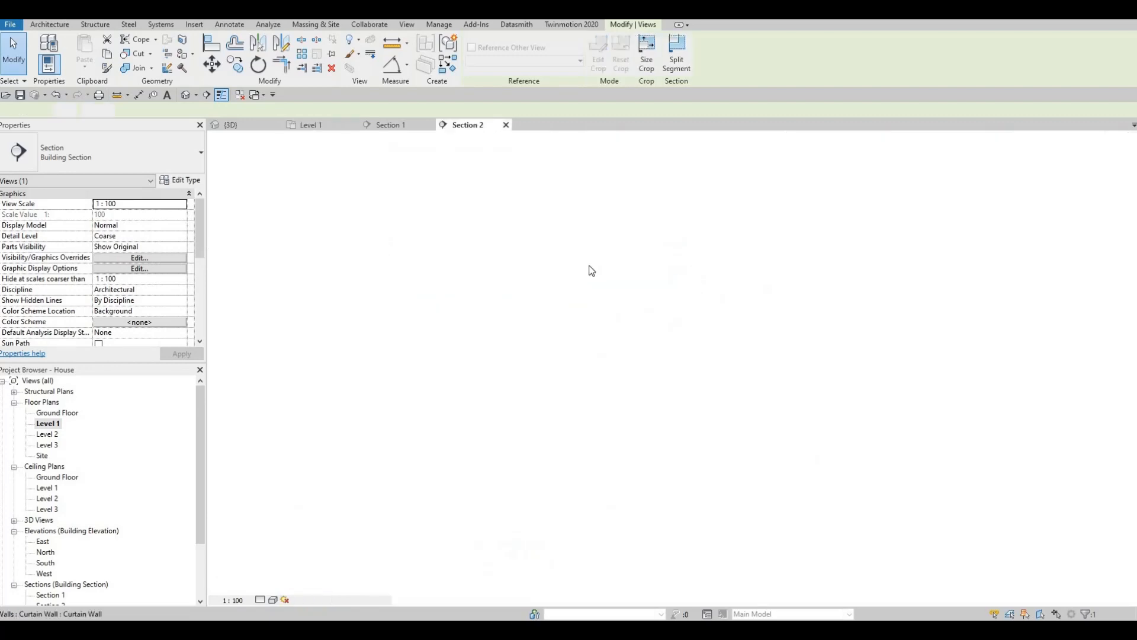
key(Escape)
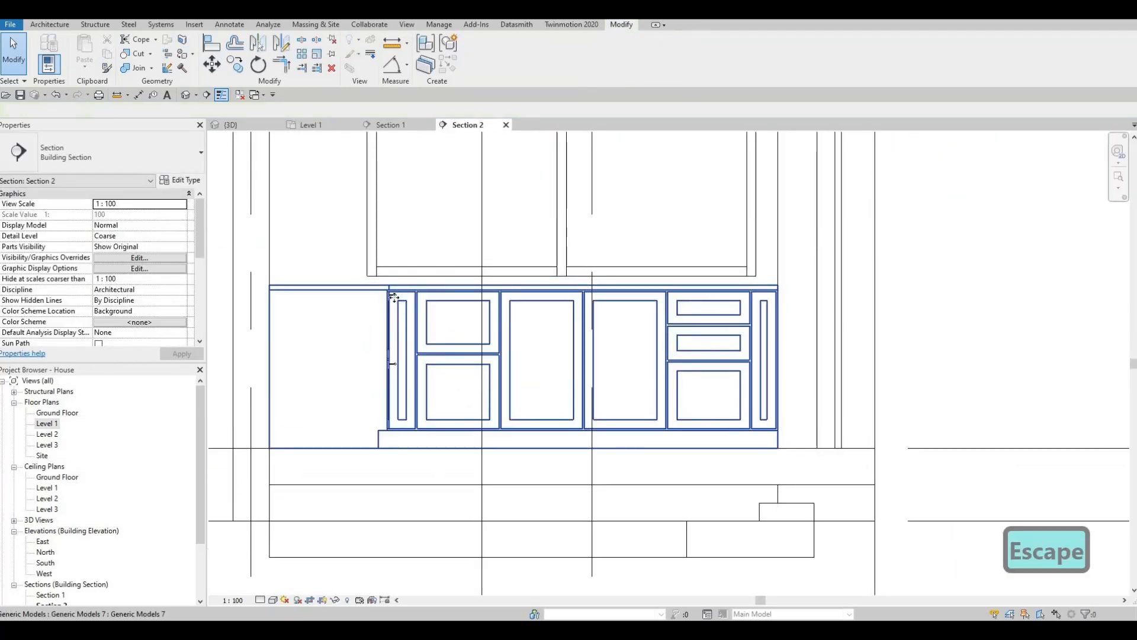
key(Escape)
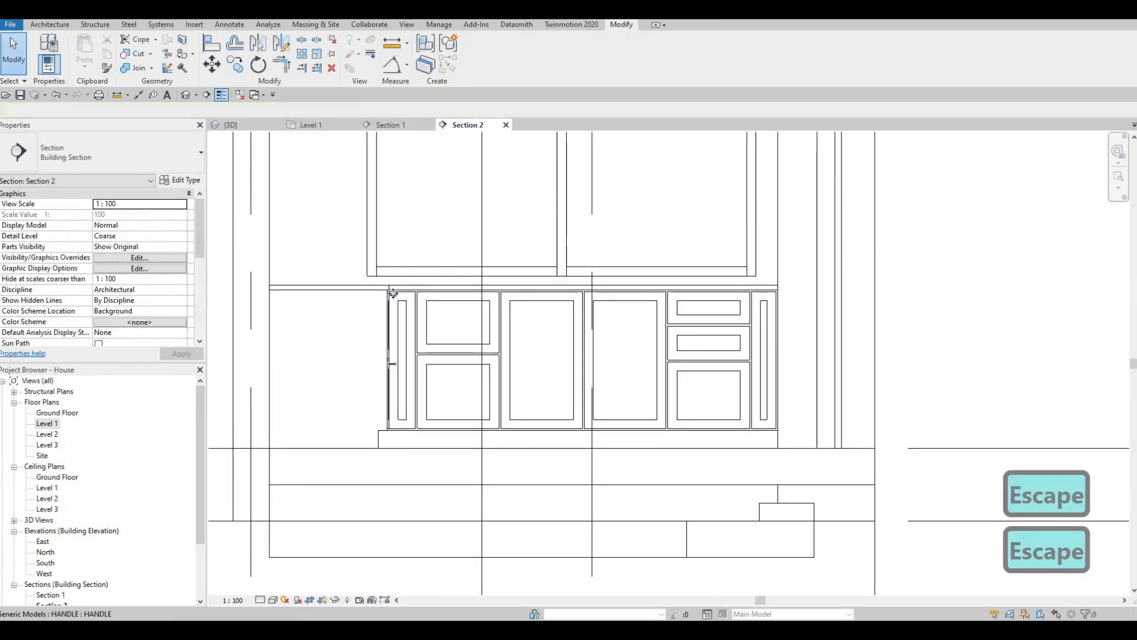
Place a horizontal handle of the same type at the top centre of the two-drawer unit's upper drawer
click(394, 297)
key(c)
key(s)
scroll(465, 296, up, 3)
scroll(469, 294, up, 2)
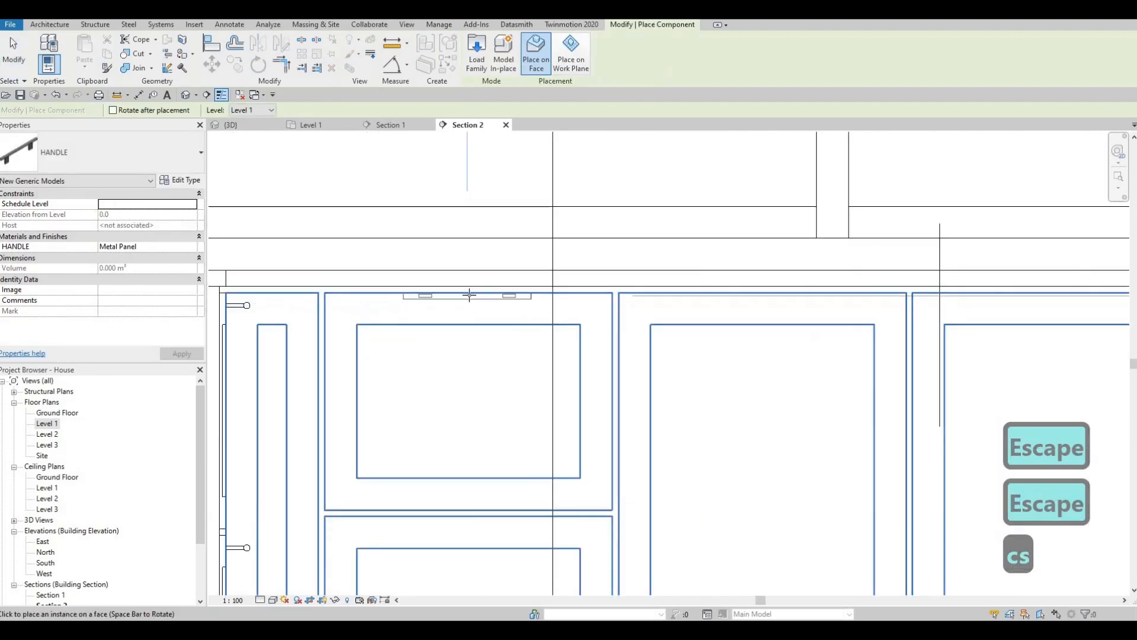
key(Escape)
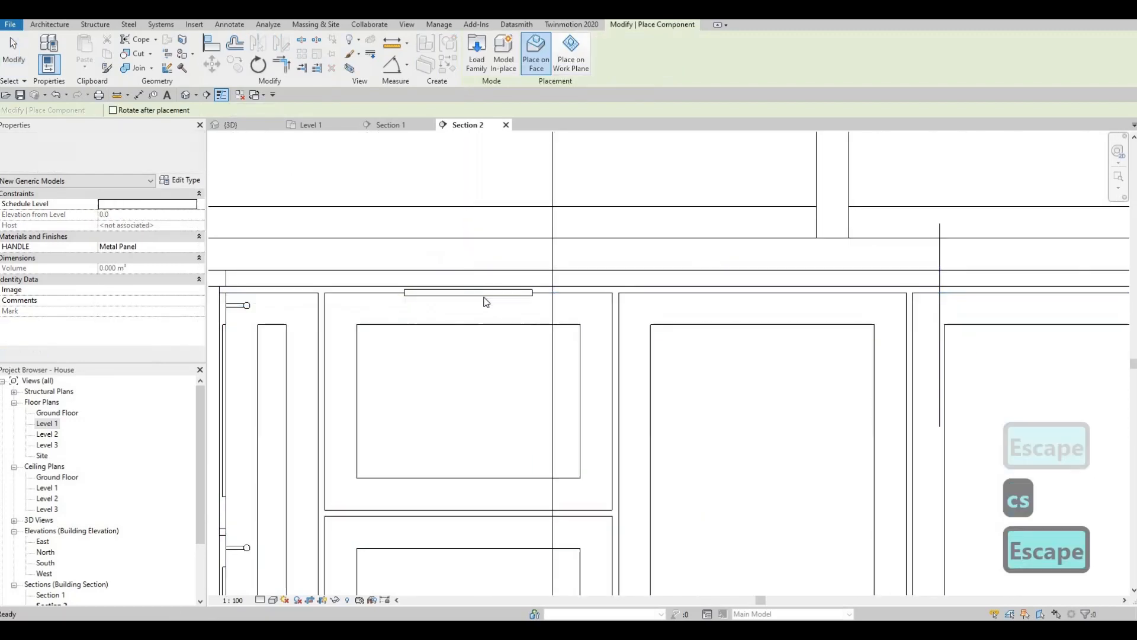
Nudge the new upper drawer handle nine steps down onto the drawer's top rail
click(483, 293)
key(Down)
key(Down)
key(Down)
key(Down)
key(Down)
key(Down)
key(Down)
key(Down)
key(Down)
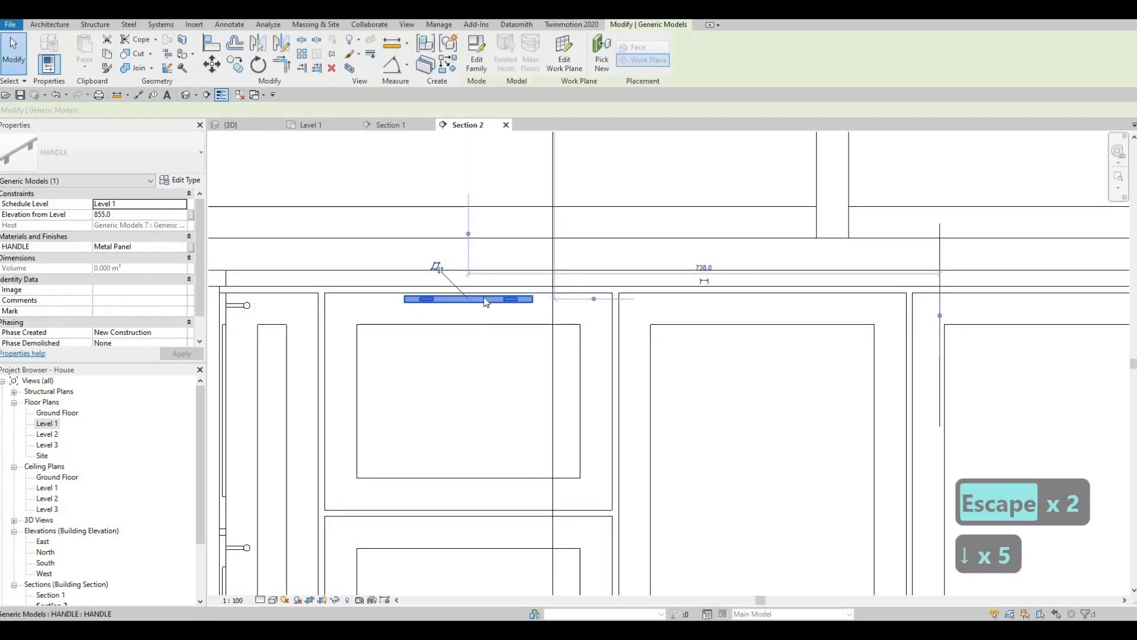
key(Escape)
key(Escape)
key(Escape)
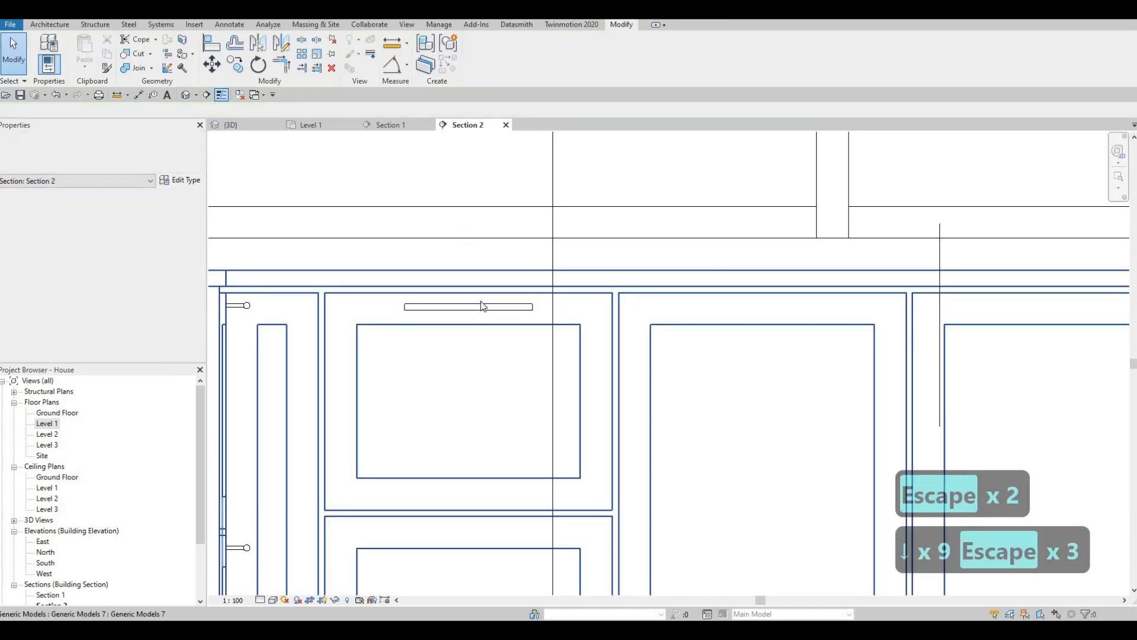
Copy the handle from the drawer's top midpoint to the lower drawer and all three drawers of the neighbouring three-drawer unit
click(481, 304)
key(c)
key(o)
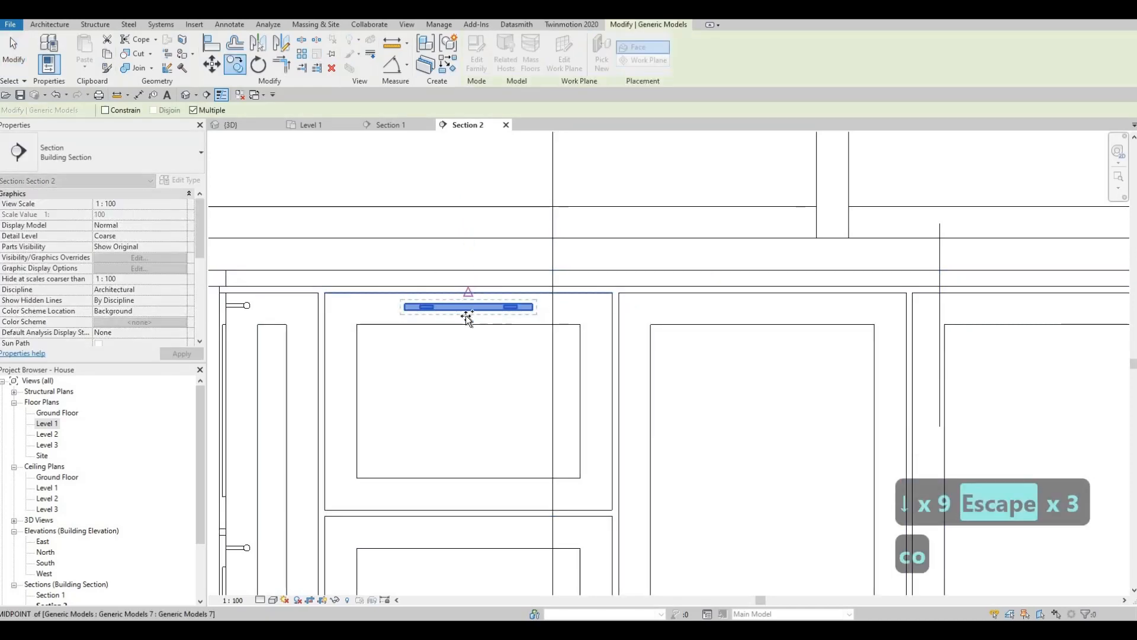
click(496, 296)
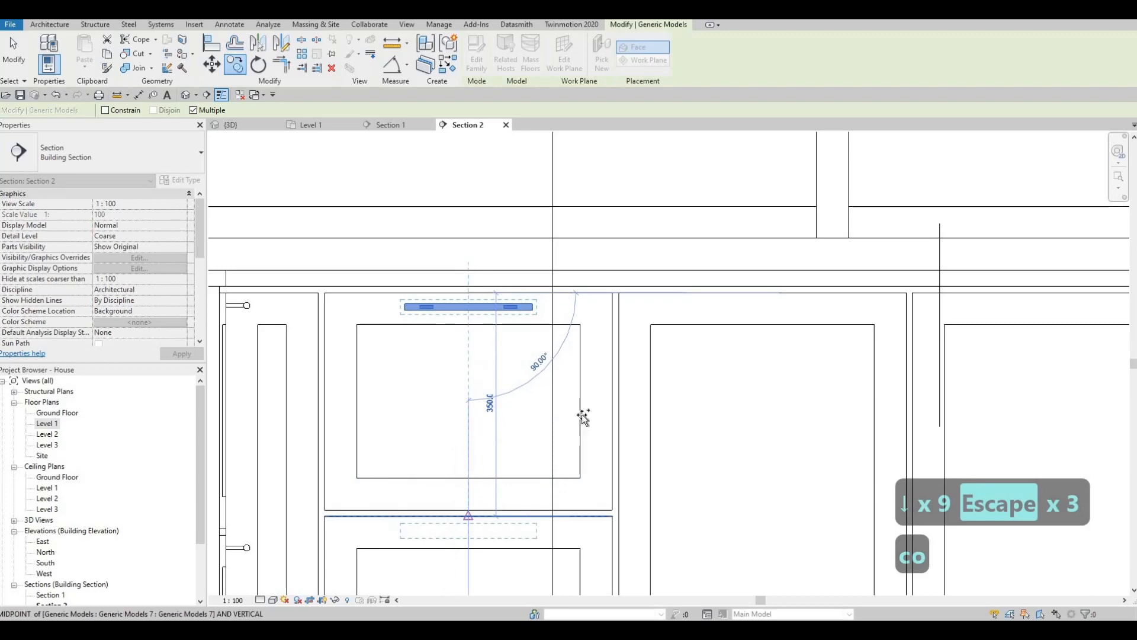
scroll(729, 312, down, 3)
click(728, 311)
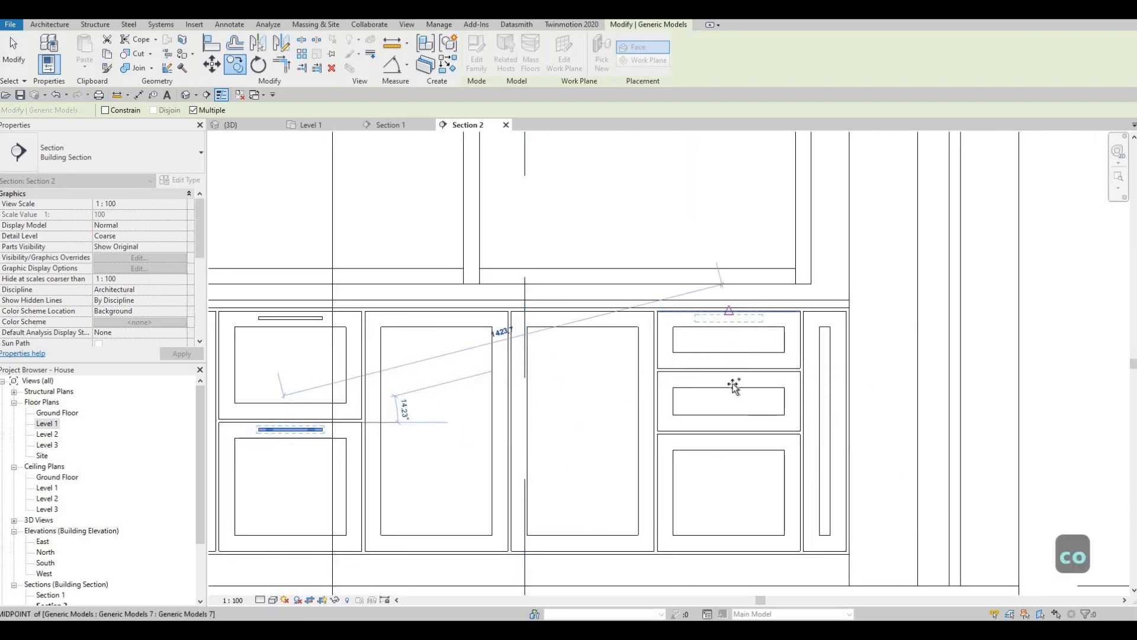
click(734, 440)
click(729, 433)
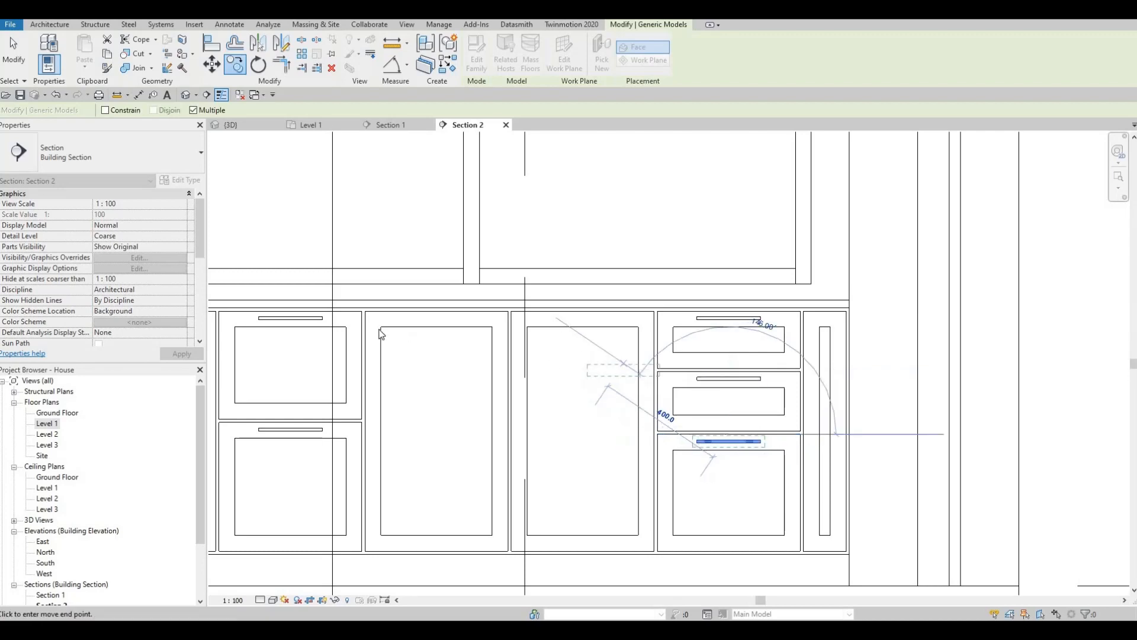
scroll(628, 364, down, 2)
key(Escape)
key(Escape)
key(Escape)
Place two vertical handles near the upper meeting corners of the two wide base unit doors
key(c)
key(s)
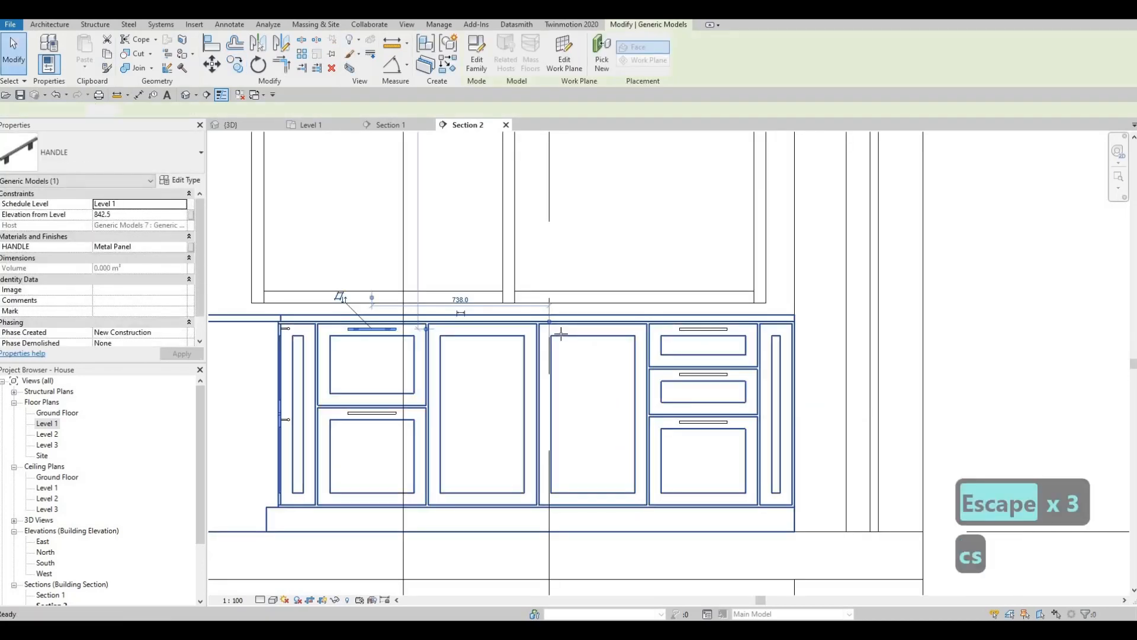
scroll(534, 356, up, 3)
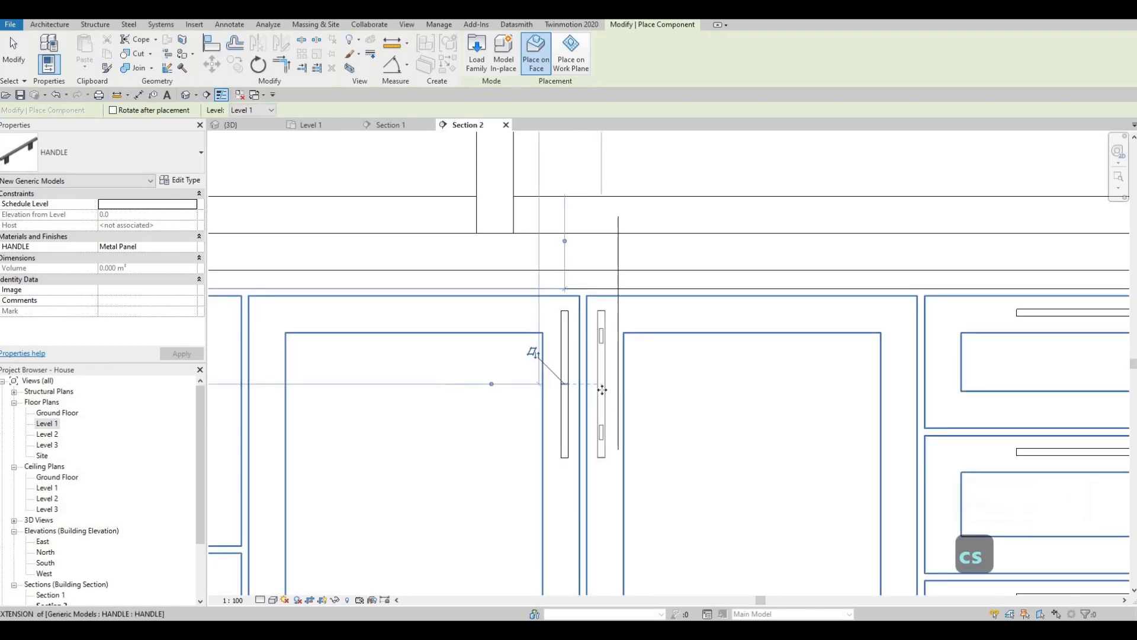
key(Escape)
key(Escape)
scroll(545, 390, down, 3)
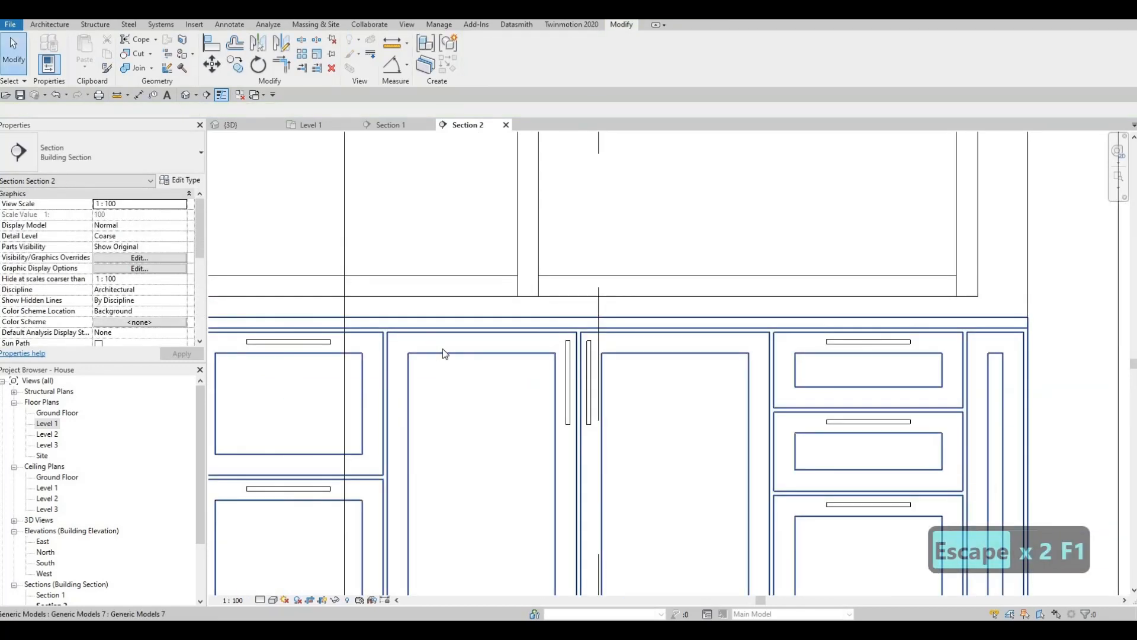
Open the 3D view and examine the handles on the kitchen units and the seating side of the island
key(F1)
scroll(509, 354, down, 4)
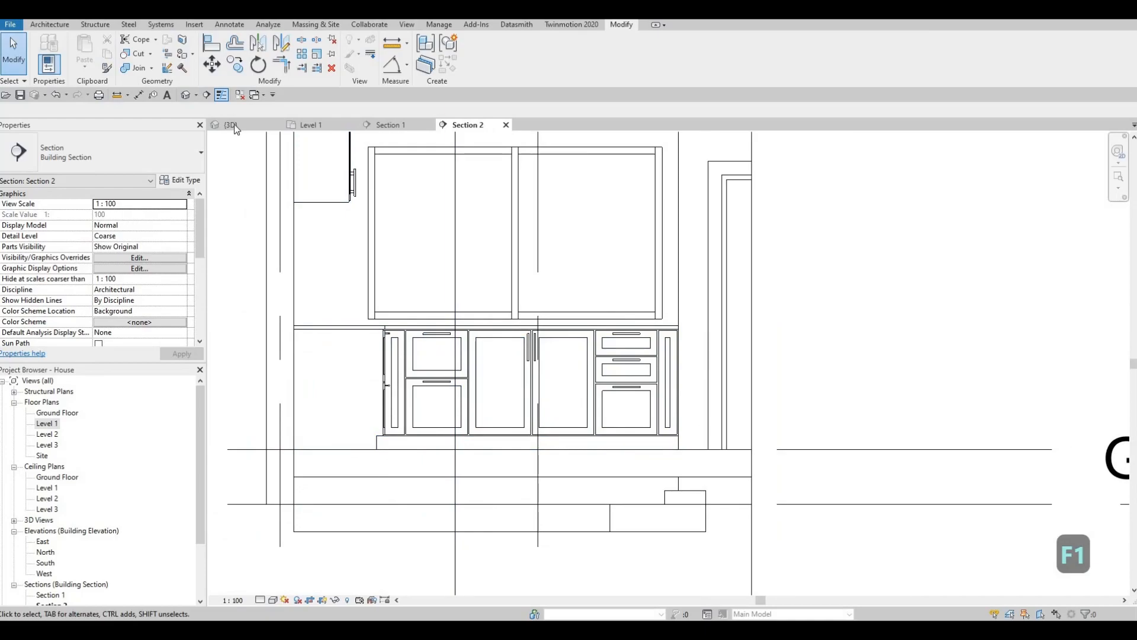
click(240, 125)
scroll(411, 340, down, 3)
shift+middle_drag(411, 340, 442, 480)
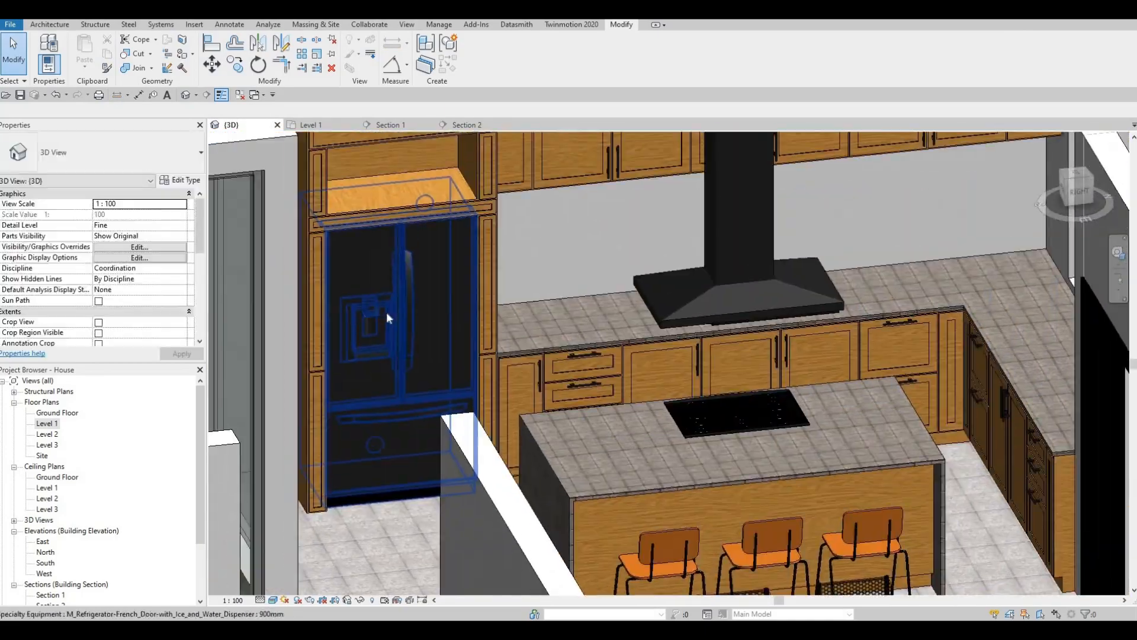
middle_drag(386, 320, 388, 376)
scroll(410, 320, down, 1)
middle_drag(409, 303, 374, 378)
scroll(461, 457, down, 1)
shift+middle_drag(374, 378, 489, 464)
scroll(485, 424, up, 3)
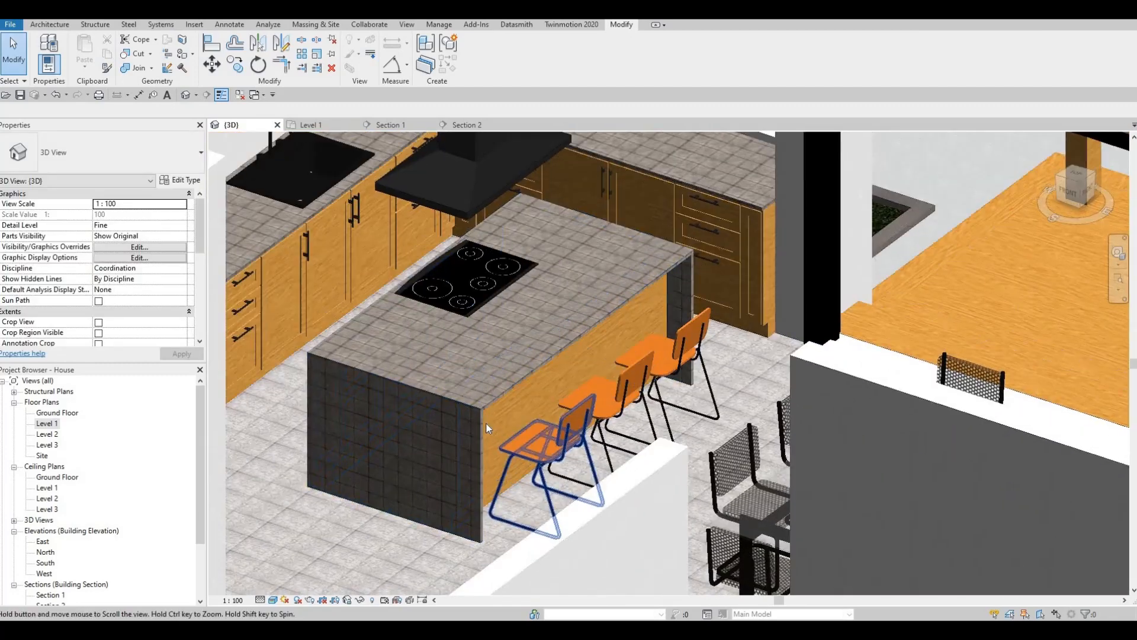
scroll(491, 409, up, 2)
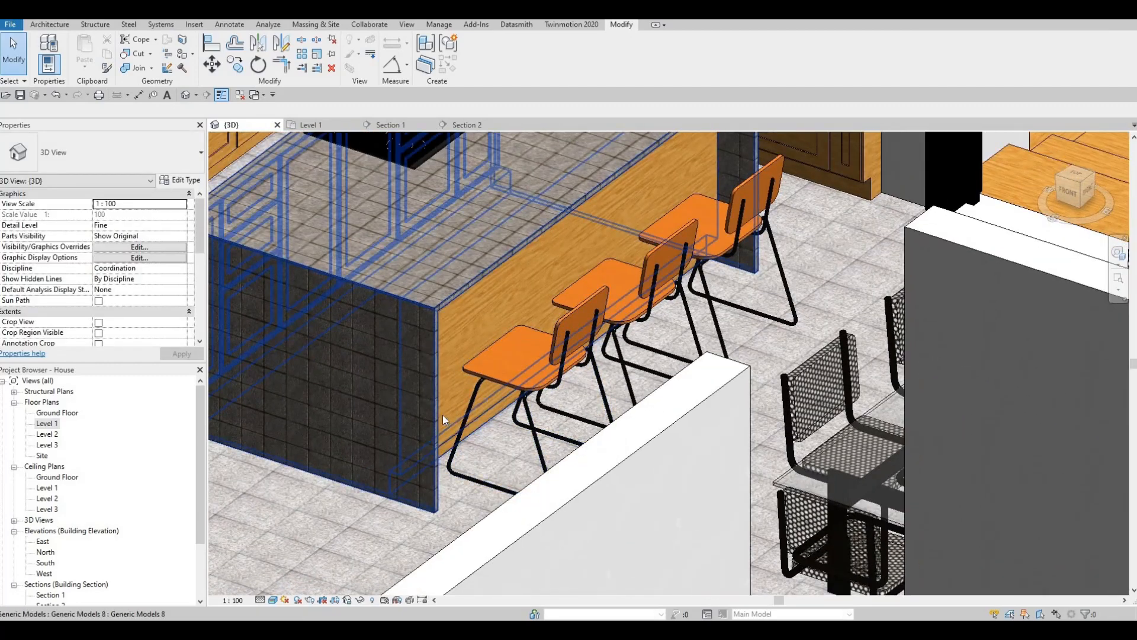
key(F1)
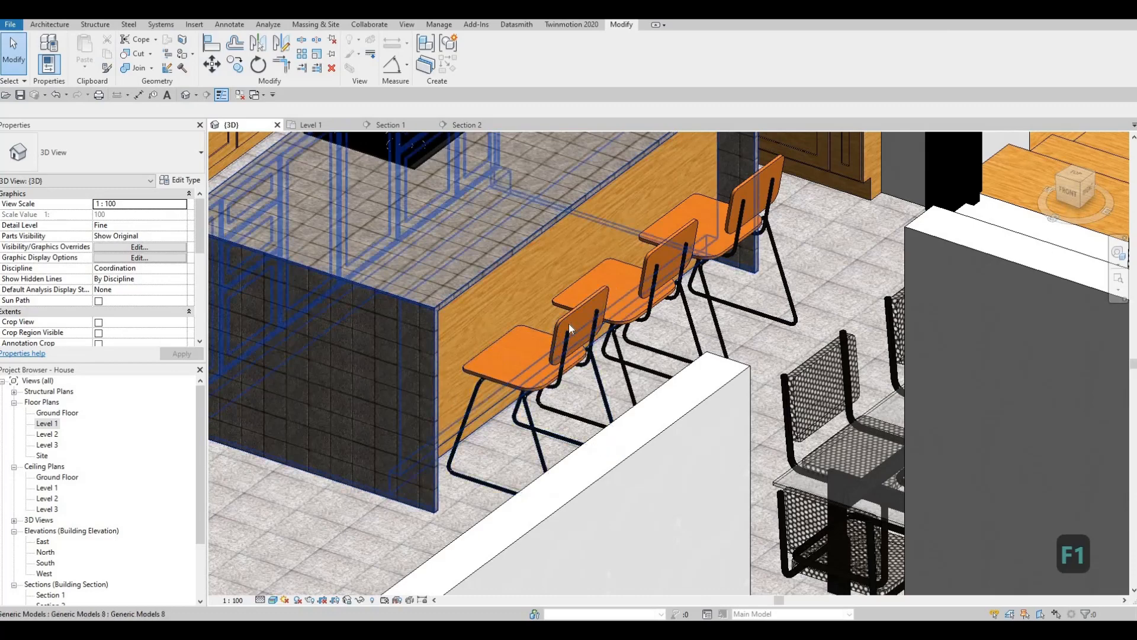
scroll(569, 323, down, 2)
shift+middle_drag(563, 329, 503, 367)
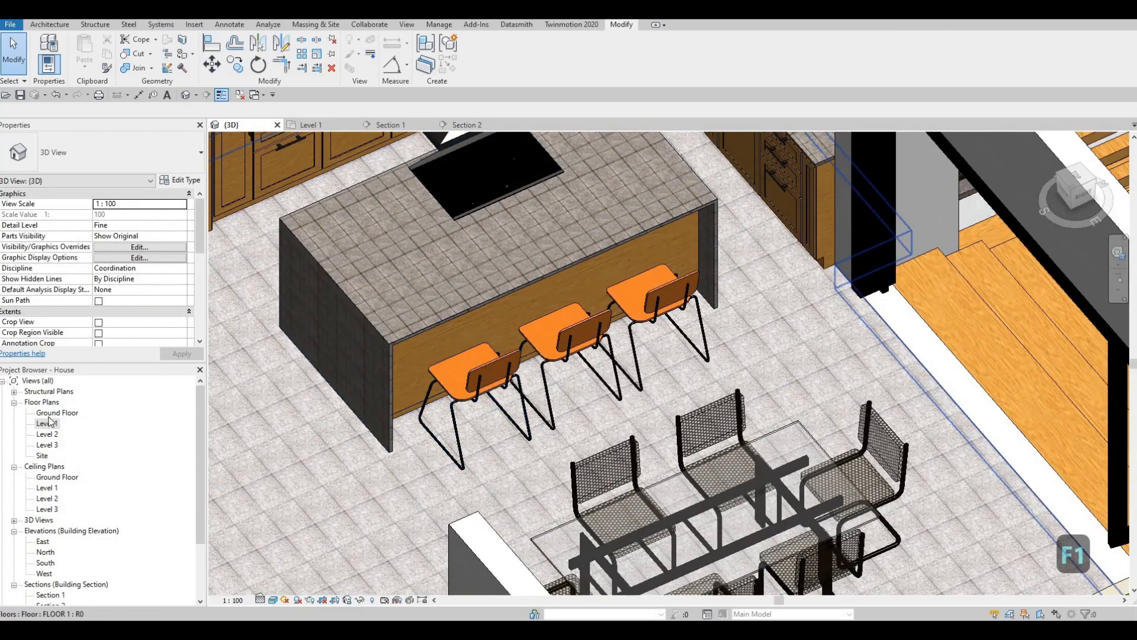
Start an in-place model in the Generic Models category from the Level 1 plan and begin a sweep
double_click(47, 424)
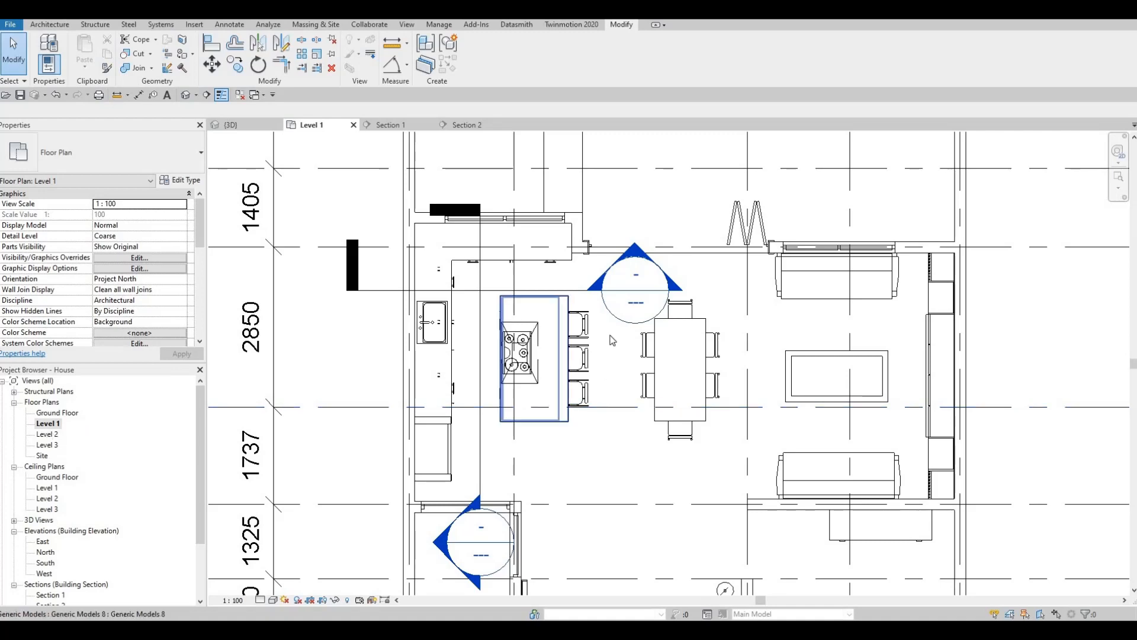
scroll(610, 335, up, 3)
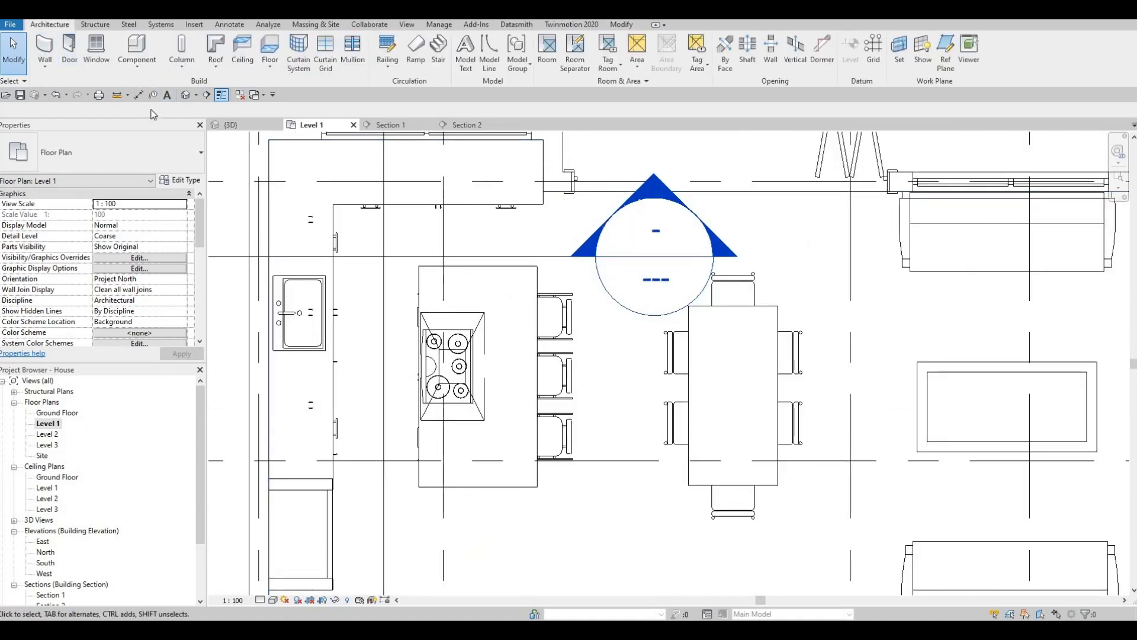
click(137, 66)
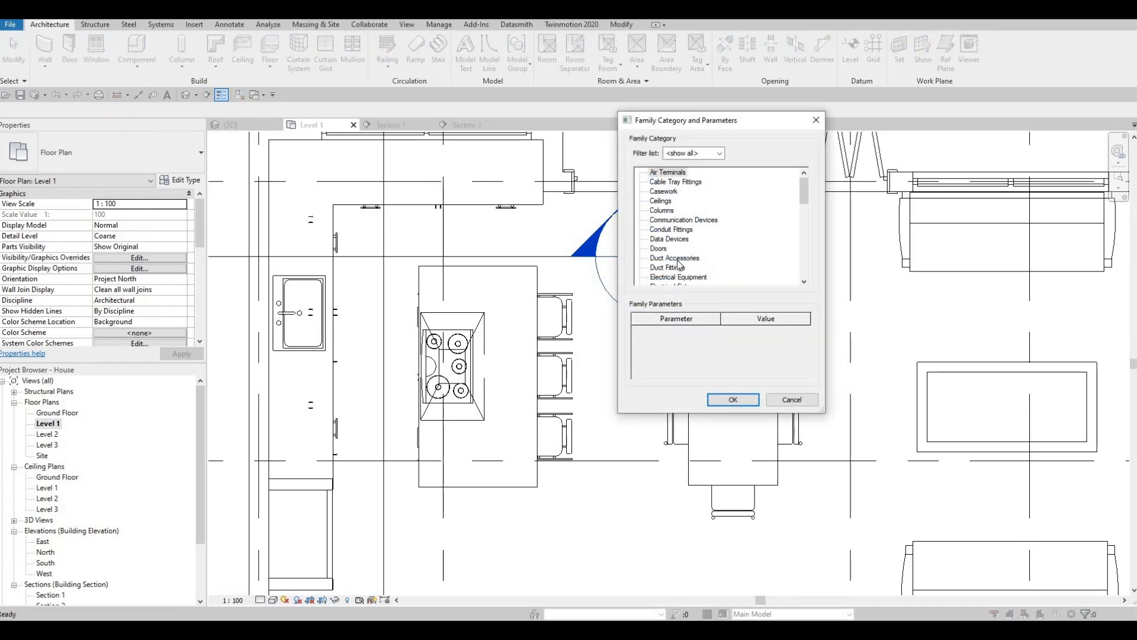
scroll(682, 260, down, 3)
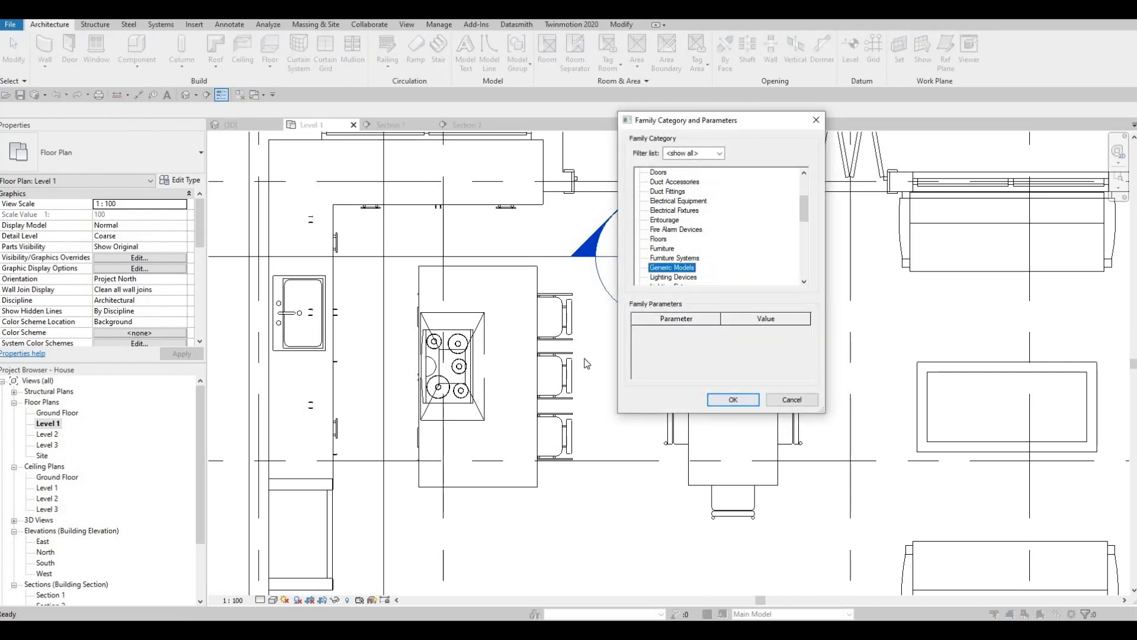
key(Return)
key(Return)
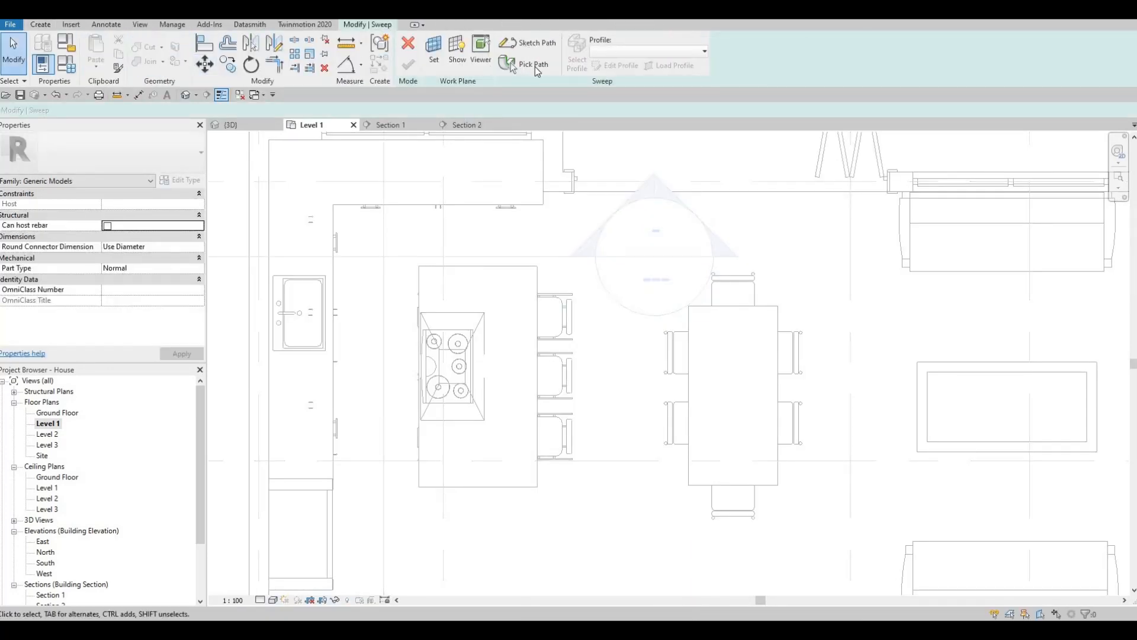
Sketch the sweep path along the island's seating edge as a rectangle about 1960 mm long, removing its long side inside the island
click(514, 43)
scroll(543, 285, up, 4)
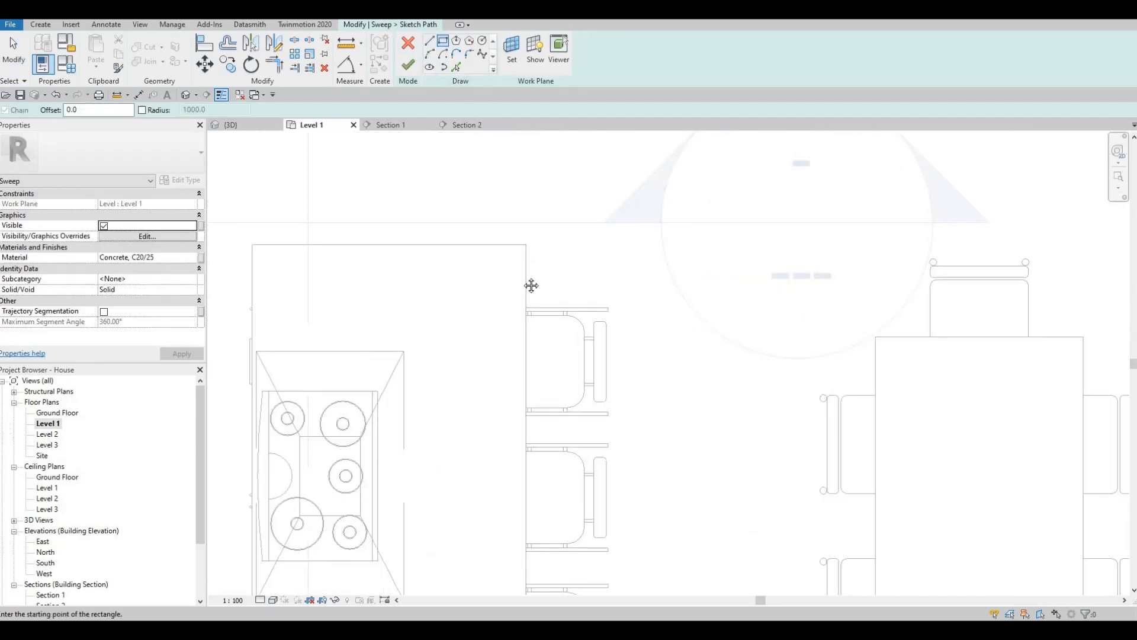
click(502, 273)
middle_drag(559, 542, 531, 389)
middle_drag(532, 454, 550, 324)
click(532, 431)
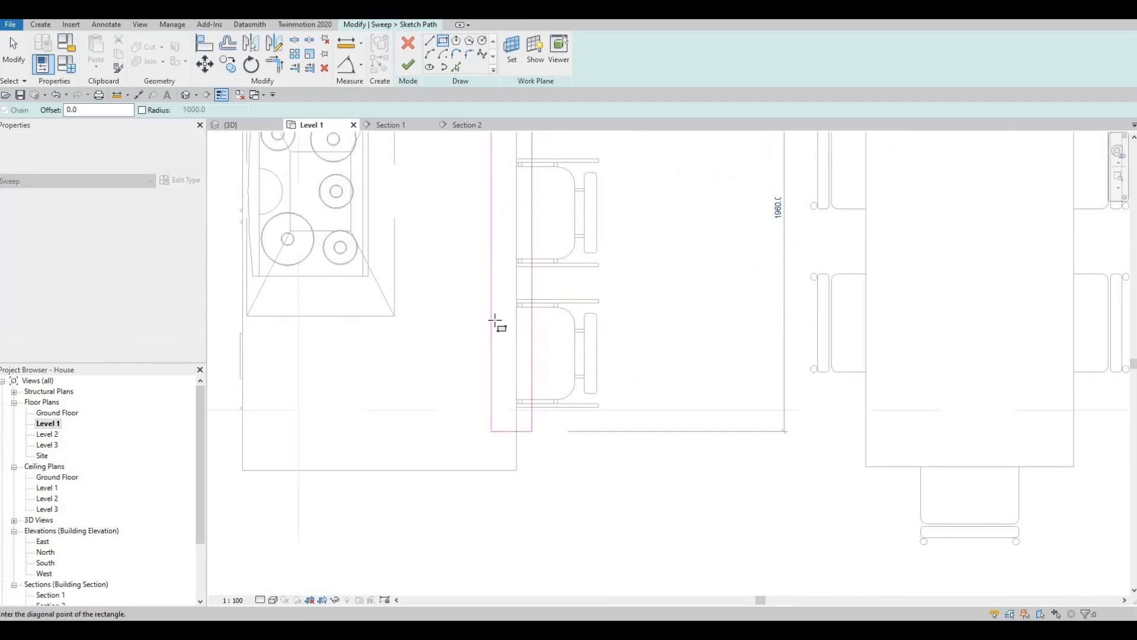
key(Escape)
key(Escape)
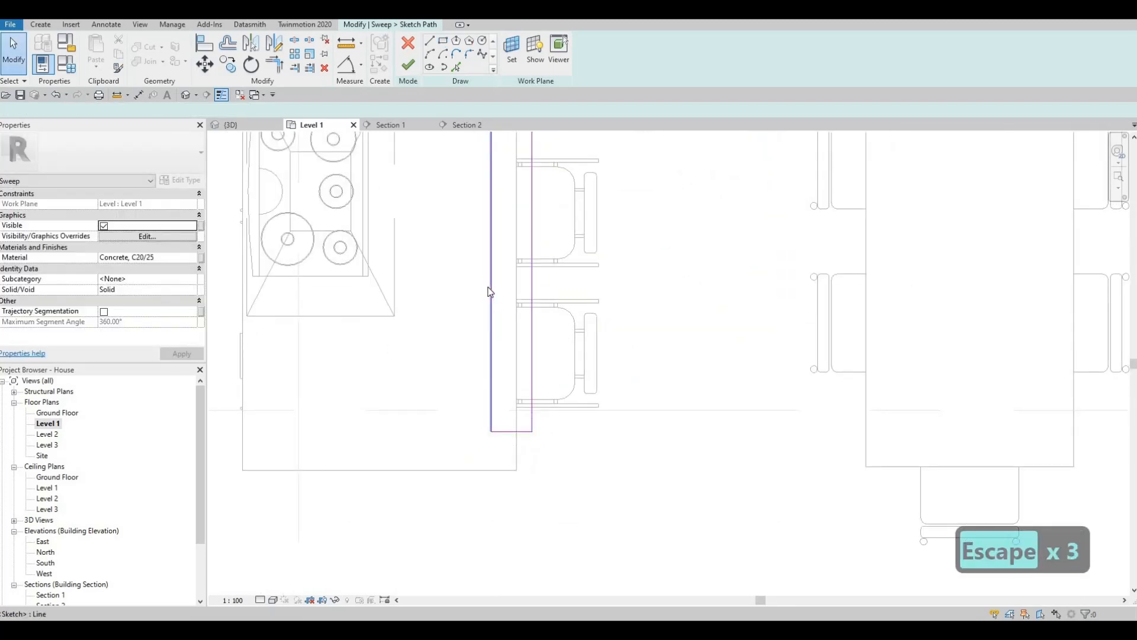
click(490, 291)
key(Delete)
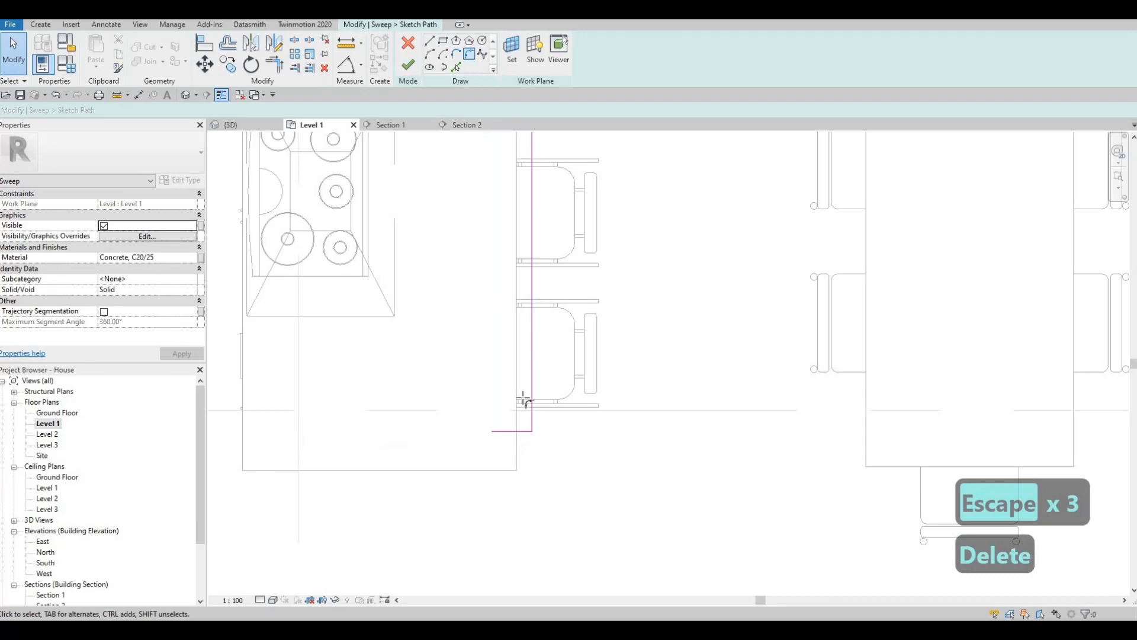
Round the path's two outer corners with fillet arcs, about 40 mm radius at the lower corner and 60 mm at the upper
key(t)
key(r)
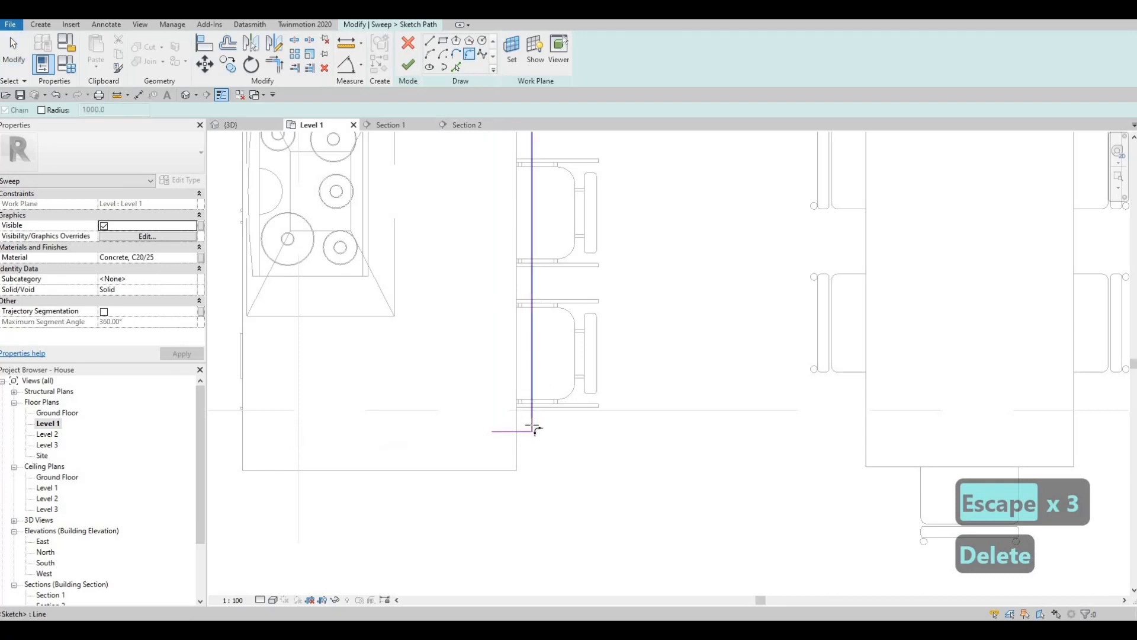
click(533, 425)
click(530, 431)
middle_drag(560, 310, 563, 374)
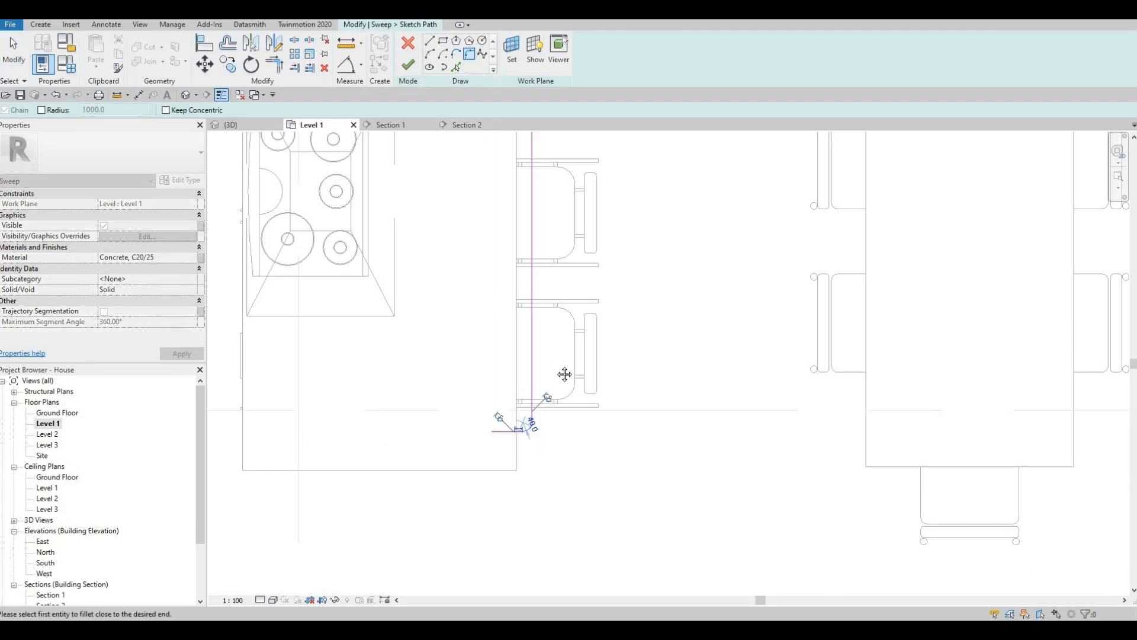
scroll(531, 241, down, 3)
middle_drag(531, 241, 532, 361)
scroll(533, 241, up, 4)
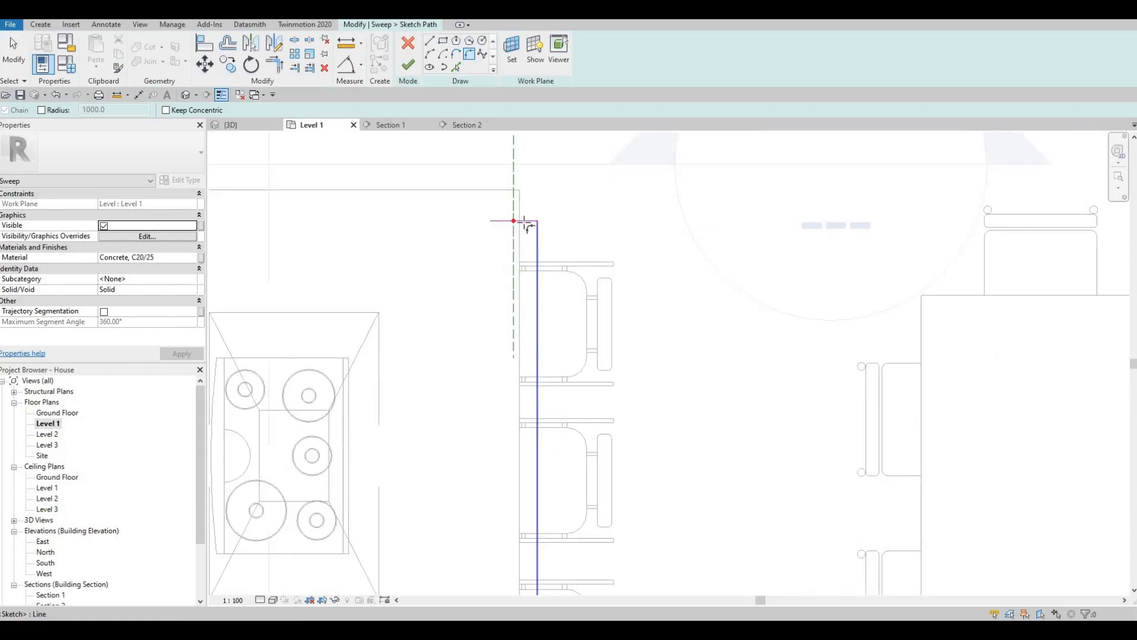
click(528, 222)
click(537, 226)
click(531, 230)
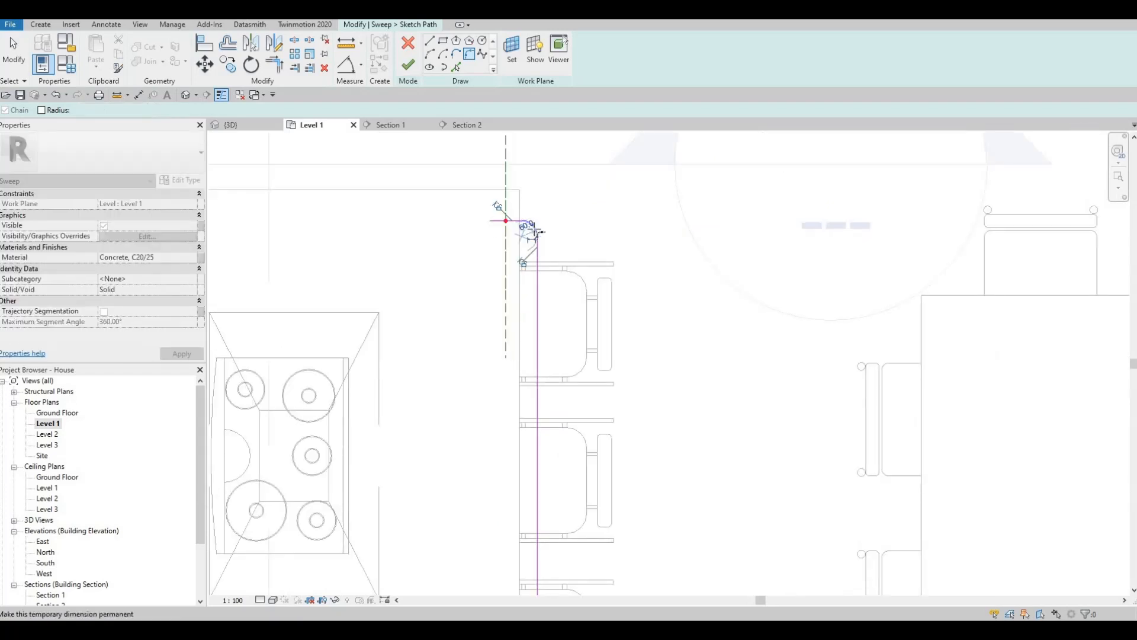
Set the upper fillet's radius to 40 mm and finish the sweep path
scroll(533, 231, up, 2)
key(Escape)
key(Escape)
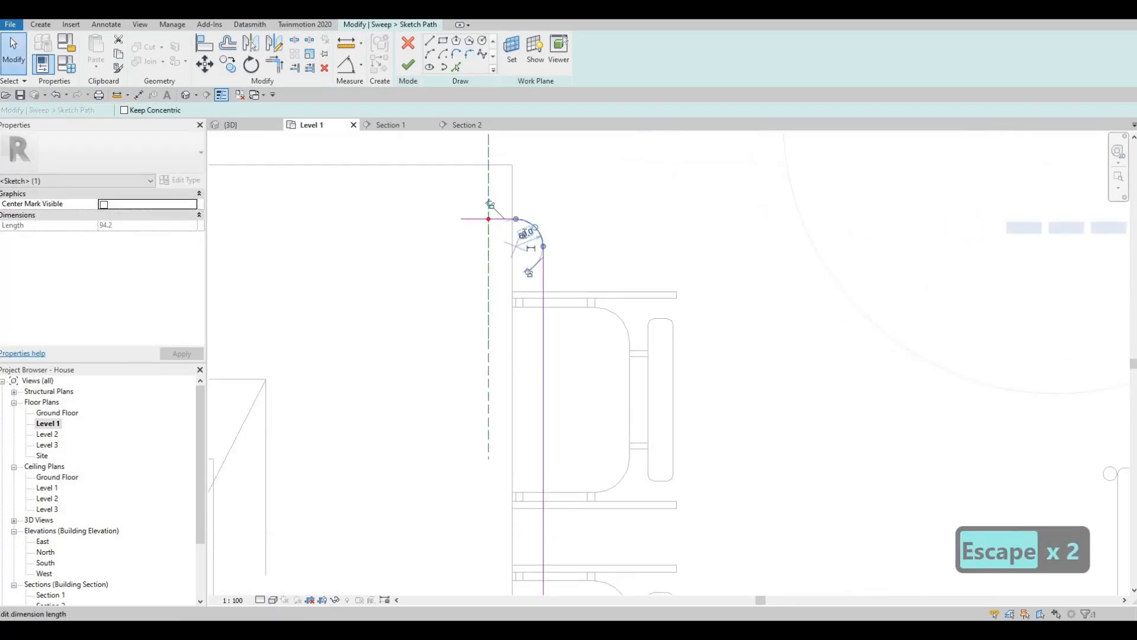
text(40)
key(Return)
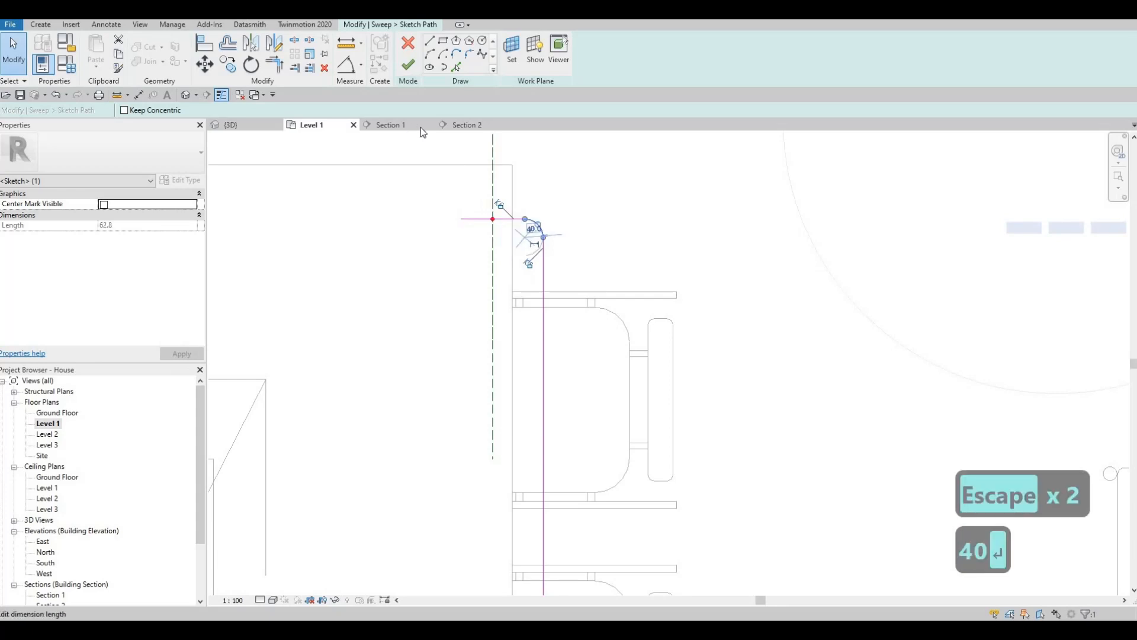
key(Escape)
key(Escape)
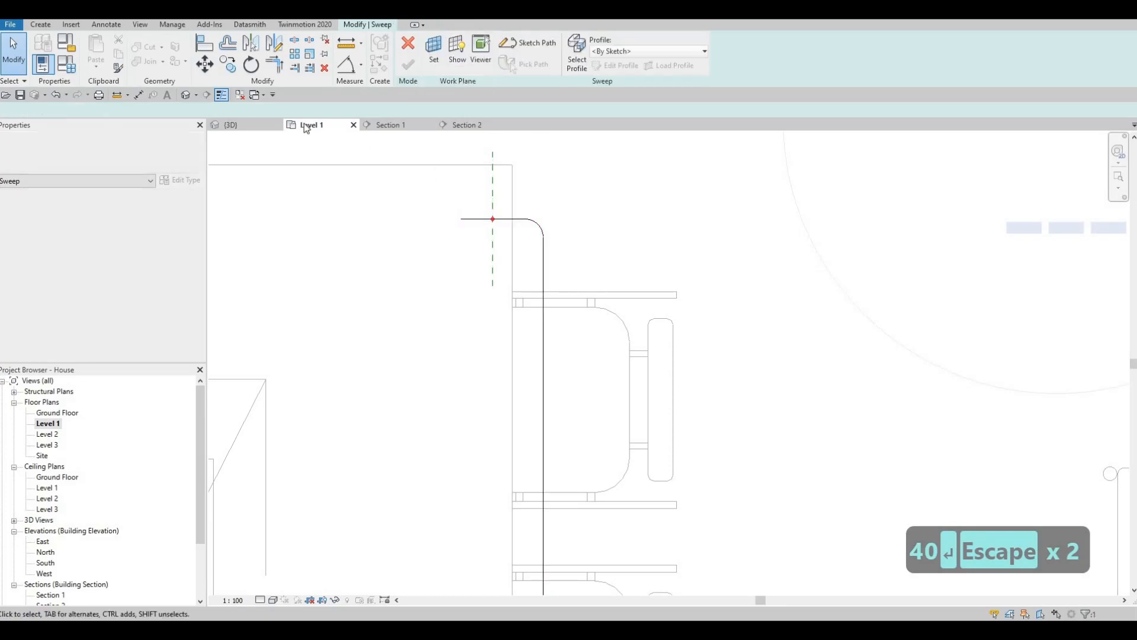
In the 3D view, sketch a circular sweep profile of about 15 mm radius centred on the path's profile point
click(233, 125)
shift+middle_drag(643, 244, 548, 243)
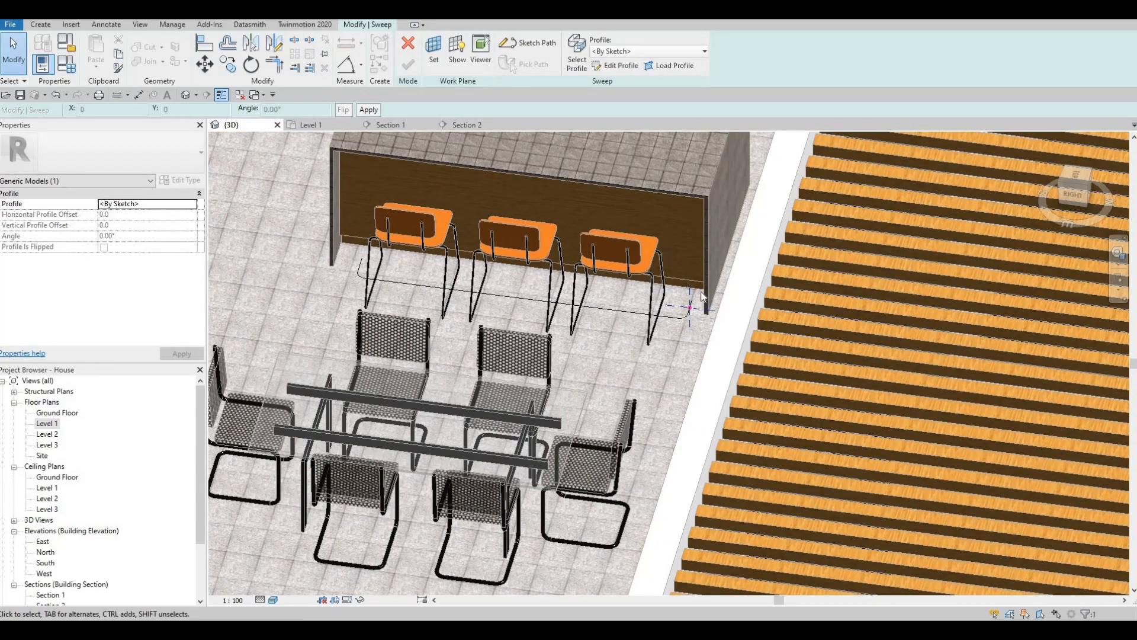
shift+middle_drag(658, 332, 687, 311)
scroll(689, 305, up, 2)
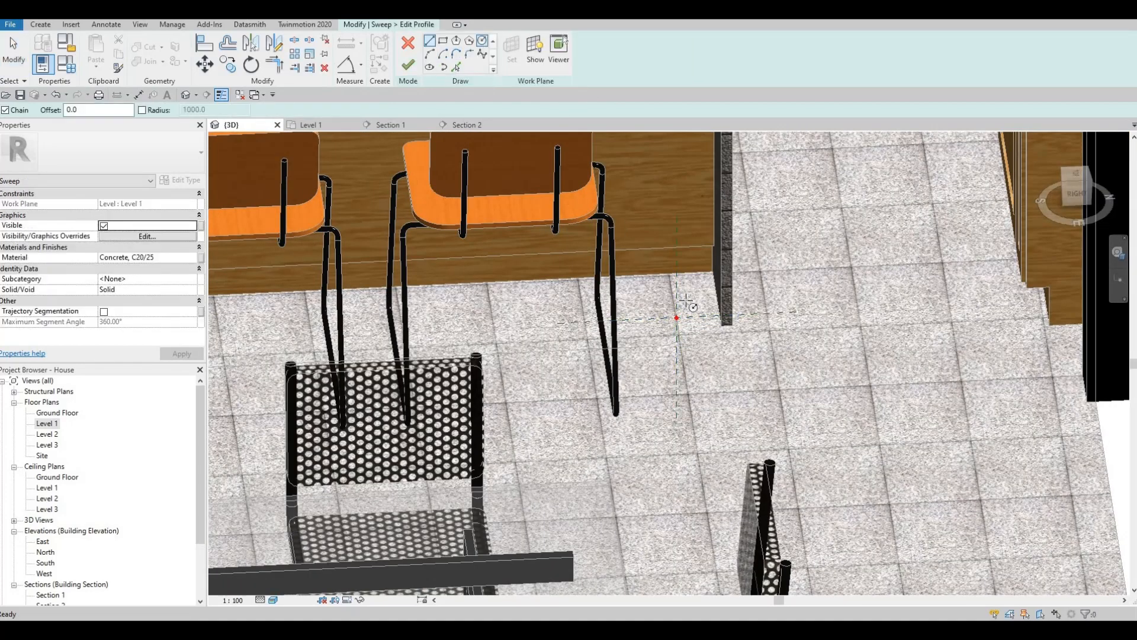
scroll(680, 322, up, 2)
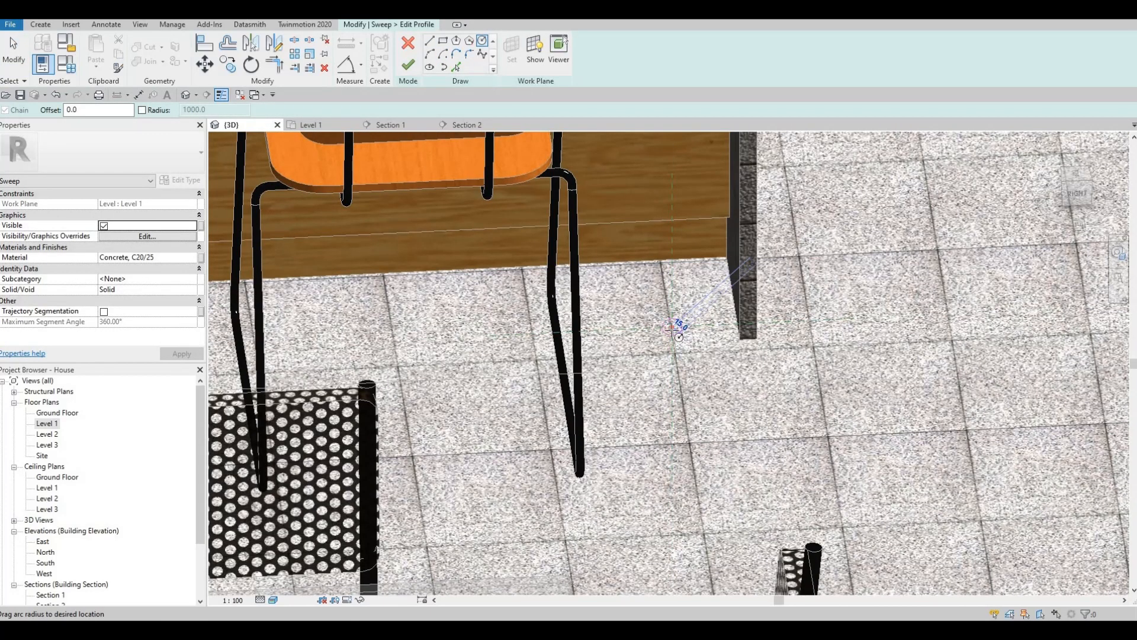
key(Escape)
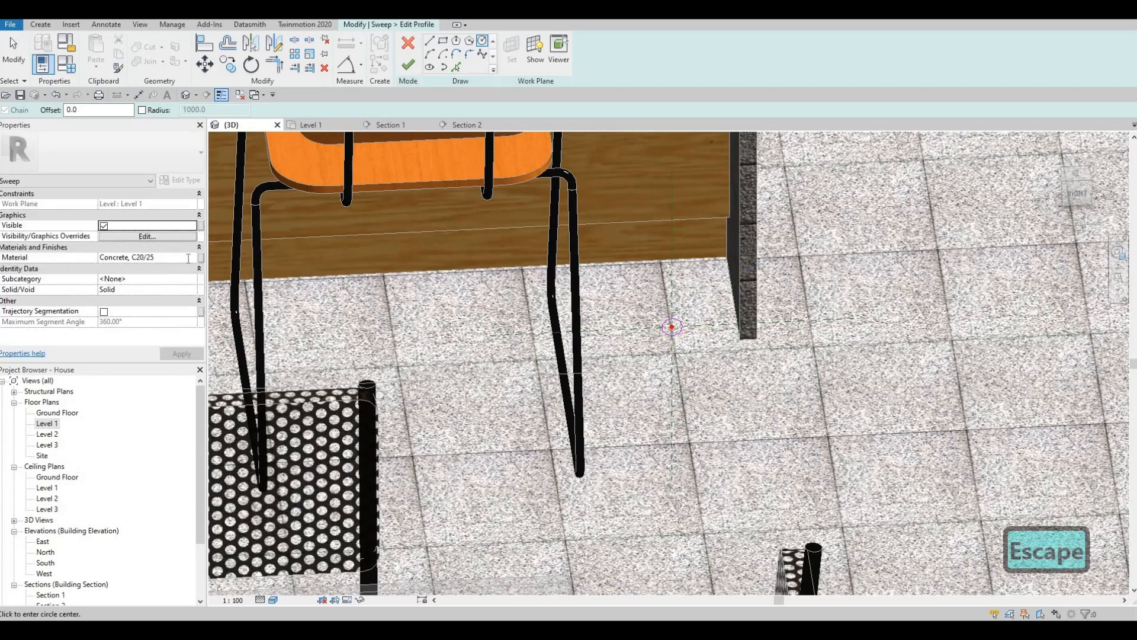
Assign the Aluminum 1100-H14 material from the AEC metal library to the sweep and finish its profile and the sweep
click(189, 259)
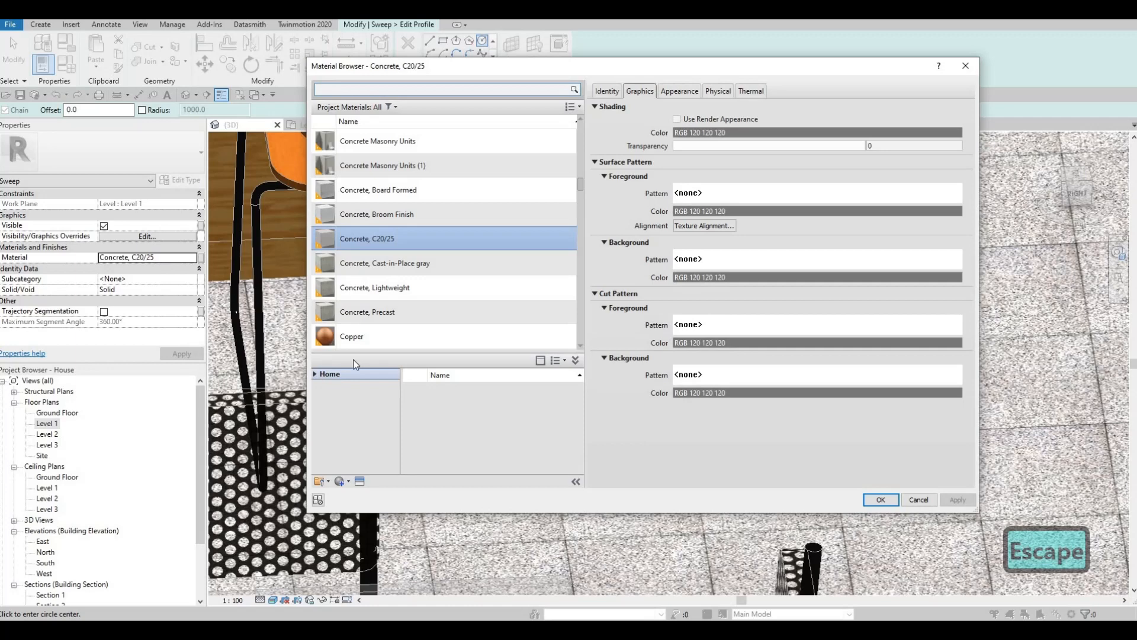
click(390, 334)
click(315, 374)
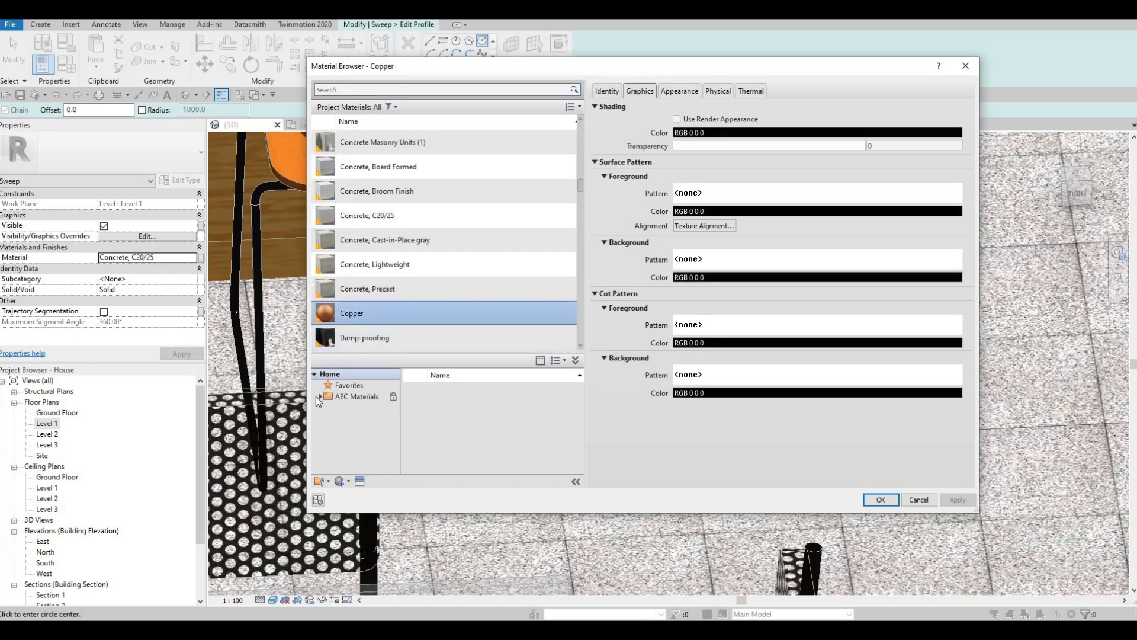
click(319, 397)
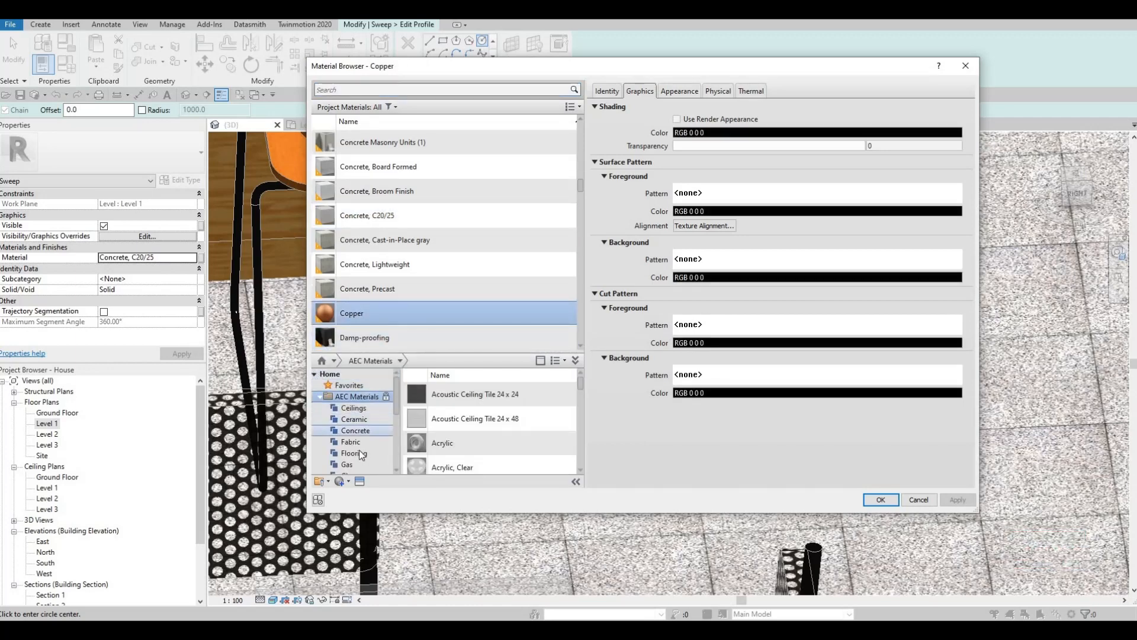
click(351, 385)
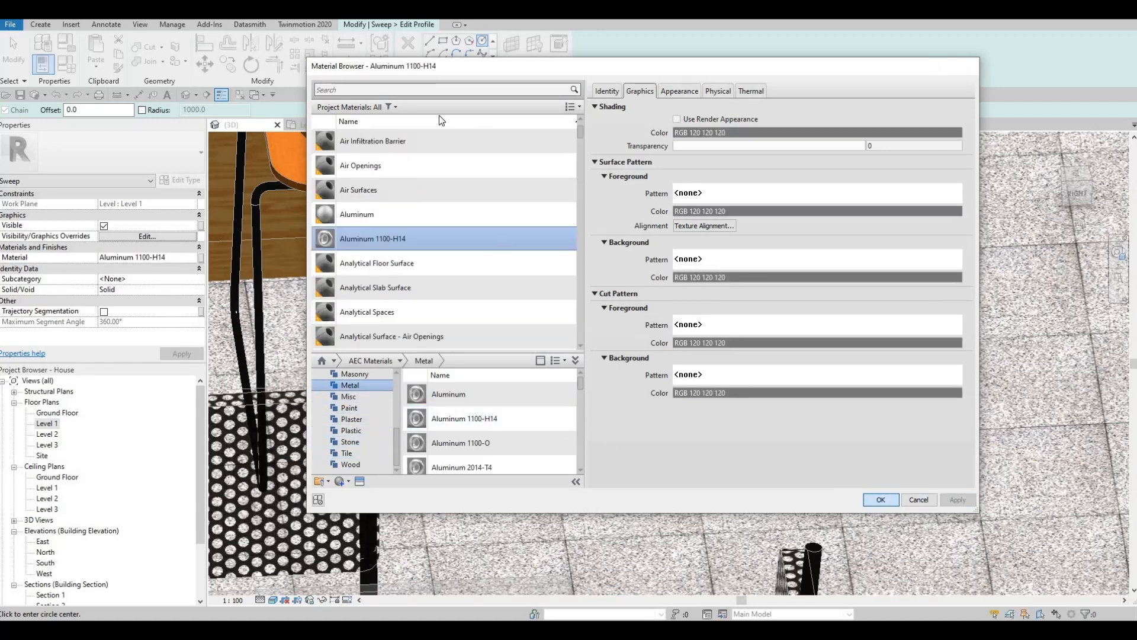
key(Return)
click(408, 64)
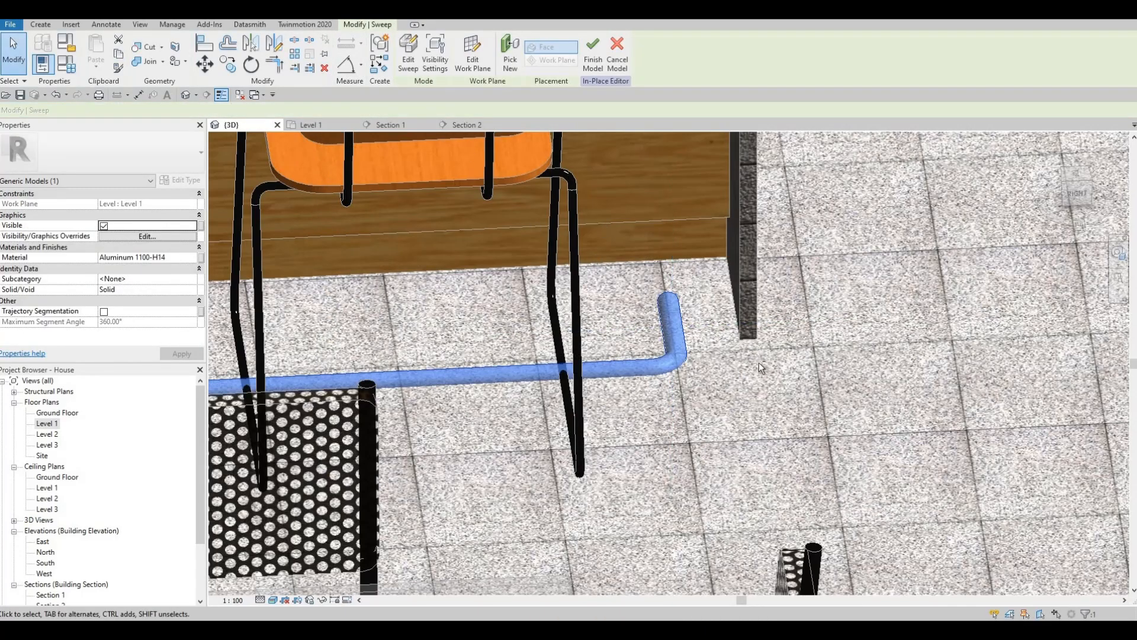
Examine the swept foot rail beneath the island stools in the 3D view
shift+middle_drag(720, 372, 818, 361)
scroll(817, 361, down, 1)
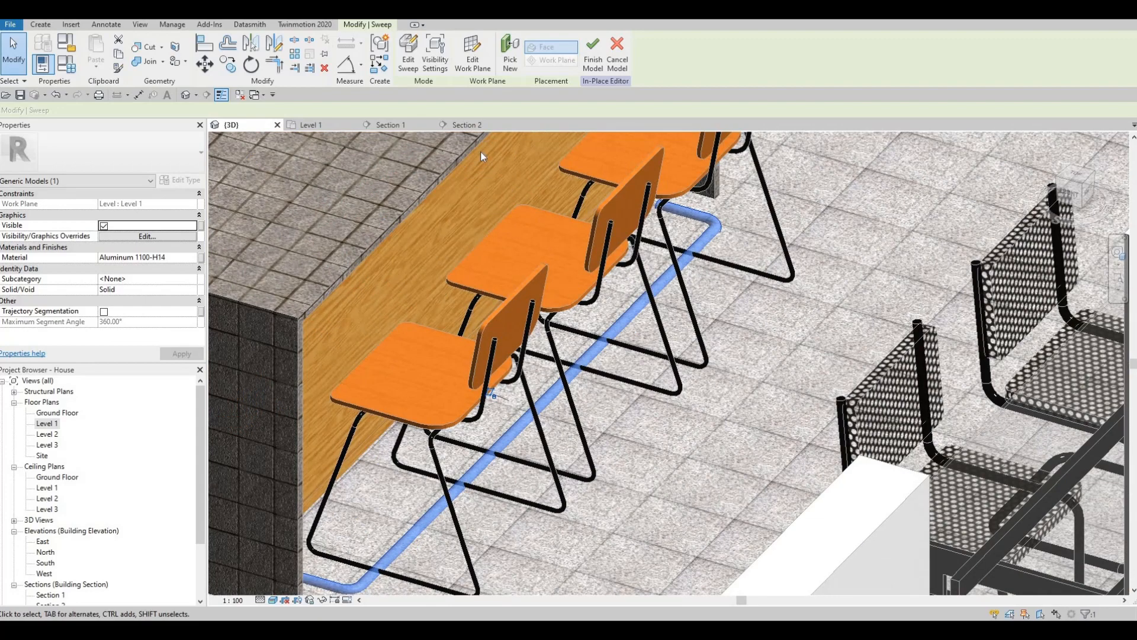
click(318, 126)
click(231, 124)
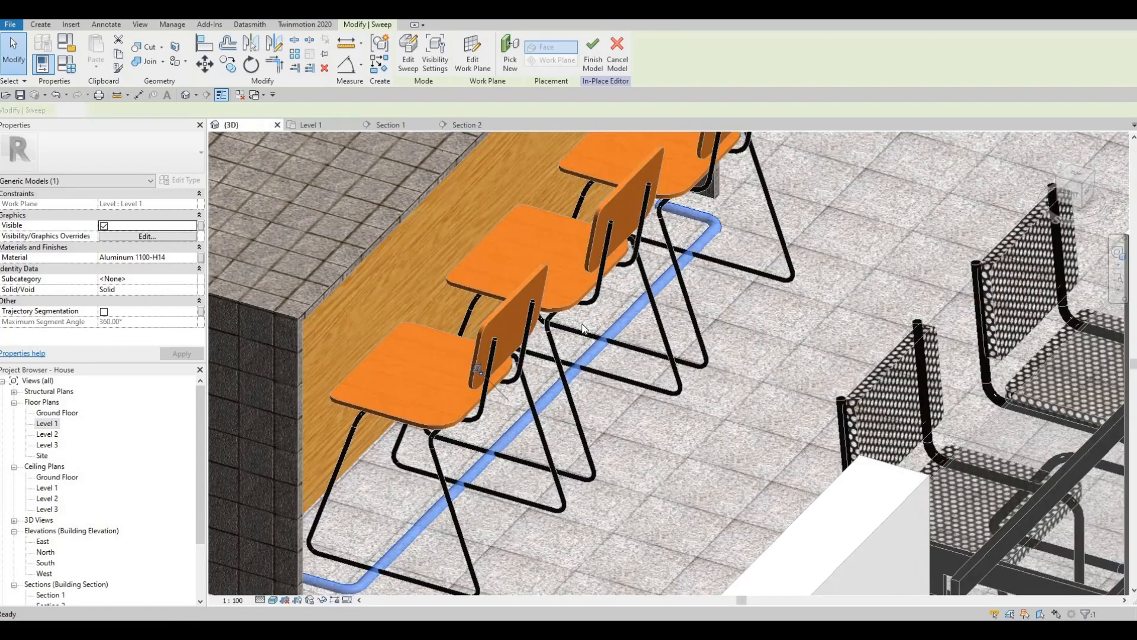
key(Escape)
key(Escape)
click(593, 348)
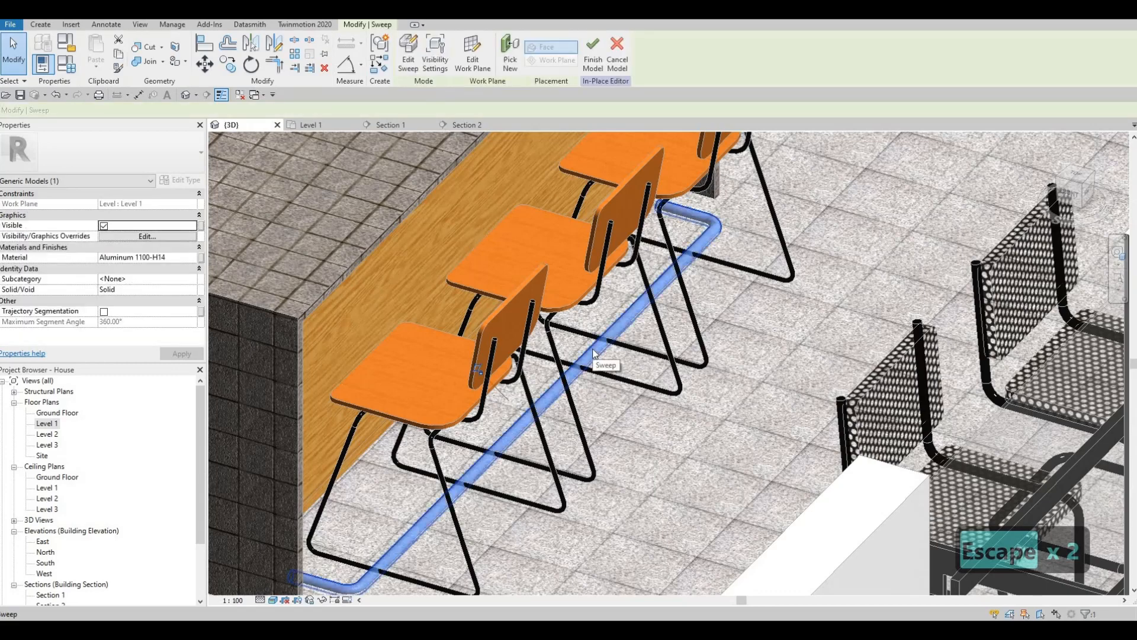
scroll(368, 148, down, 2)
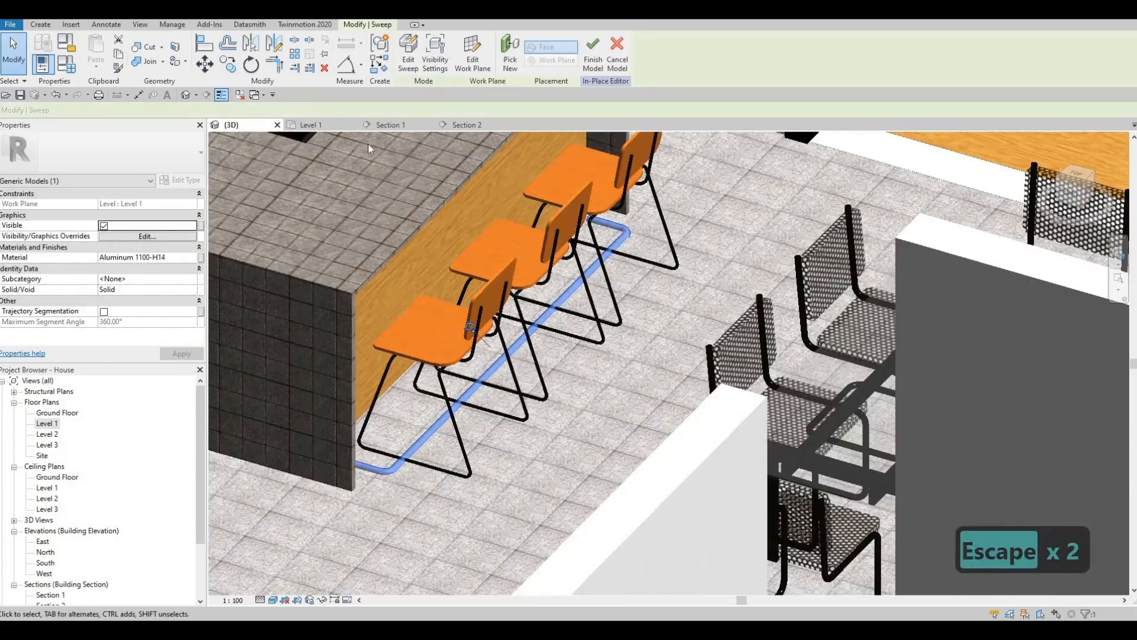
Finish the in-place model and move Section 1's cut line between the island stools and the dining table to view the rail in section
click(391, 125)
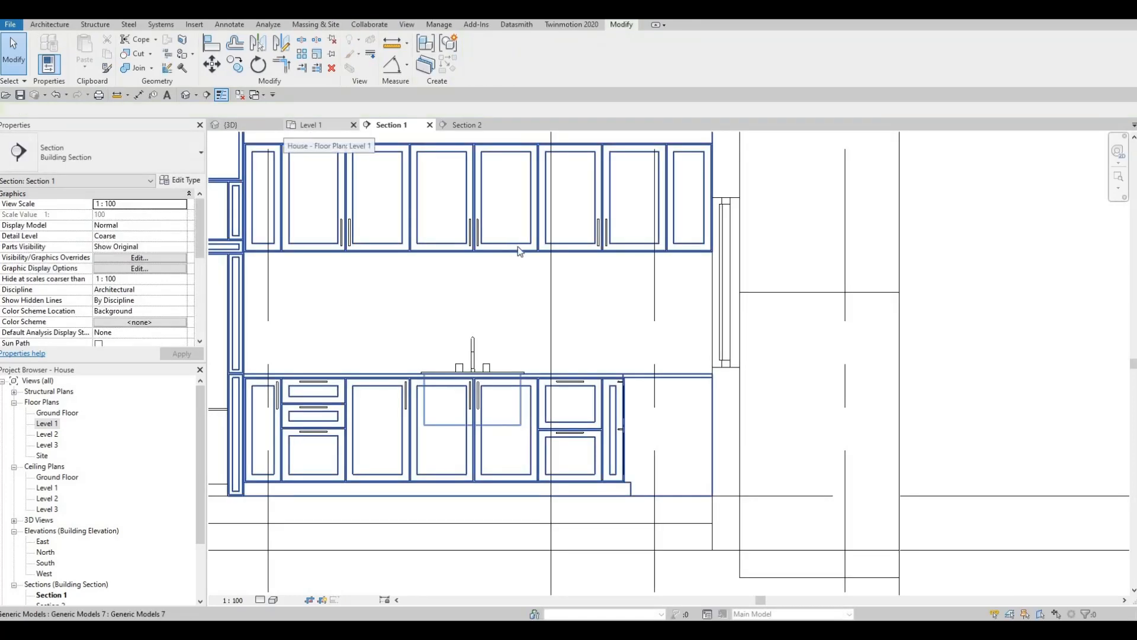
click(310, 125)
scroll(494, 323, down, 5)
key(Escape)
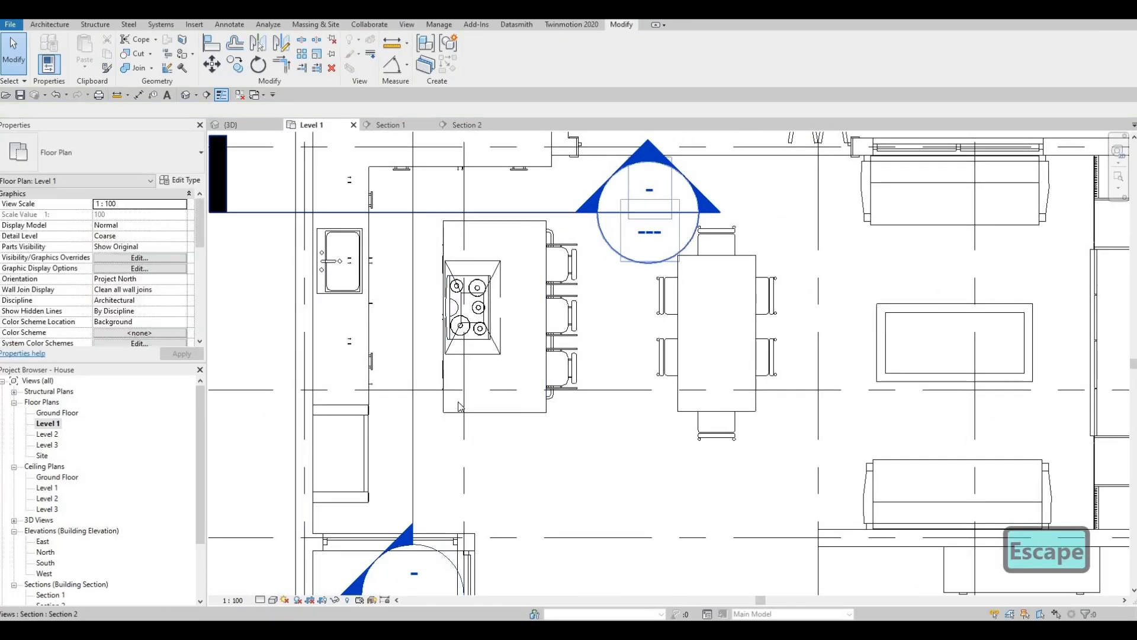
scroll(433, 391, down, 2)
drag(429, 380, 554, 378)
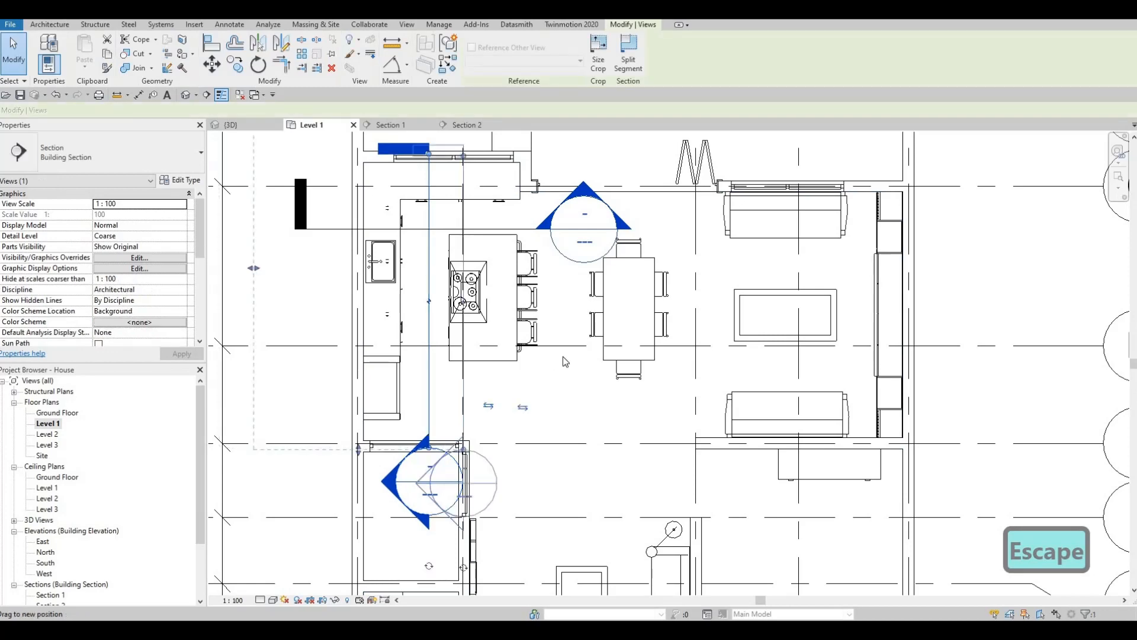
key(Escape)
key(Escape)
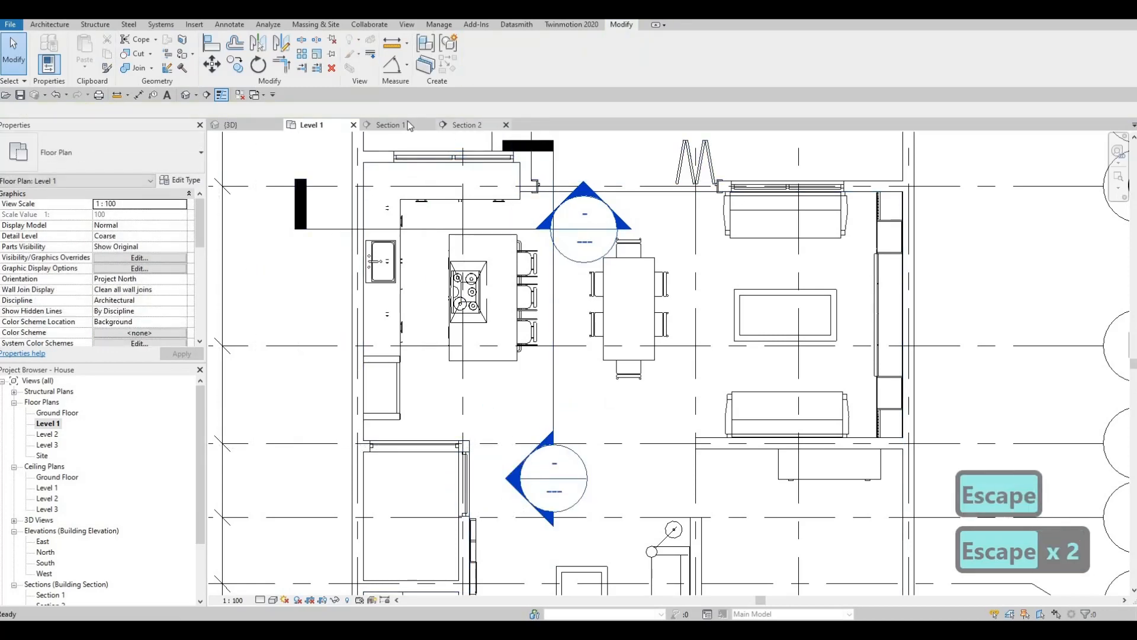
click(388, 124)
scroll(501, 478, up, 1)
key(Escape)
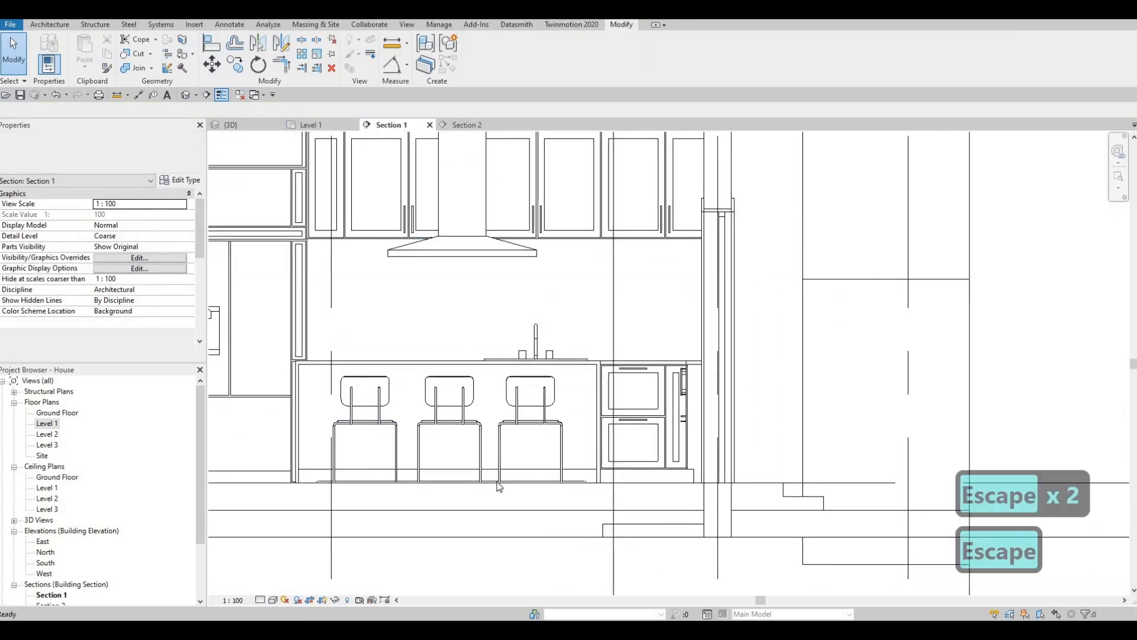
Try to nudge the finished foot rail model upward in the Section 1 view
key(Tab)
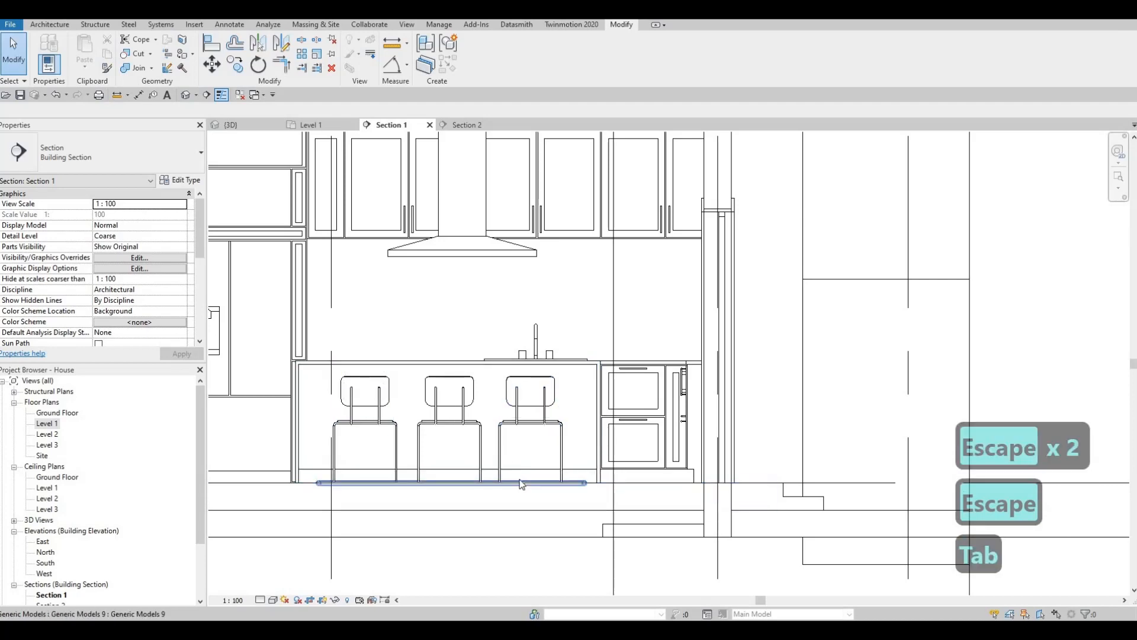
click(520, 484)
key(Up)
key(Up)
key(Up)
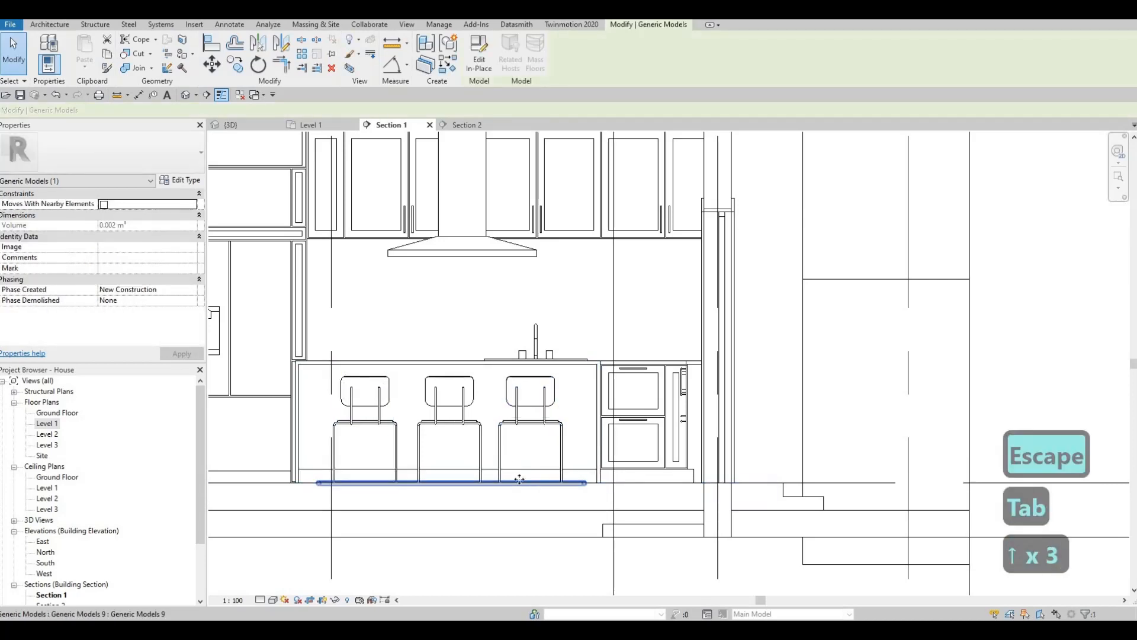
key(Up)
key(Up)
key(Escape)
Edit the foot rail in place and nudge its sweep upward off the floor, to just above the island's plinth
click(517, 483)
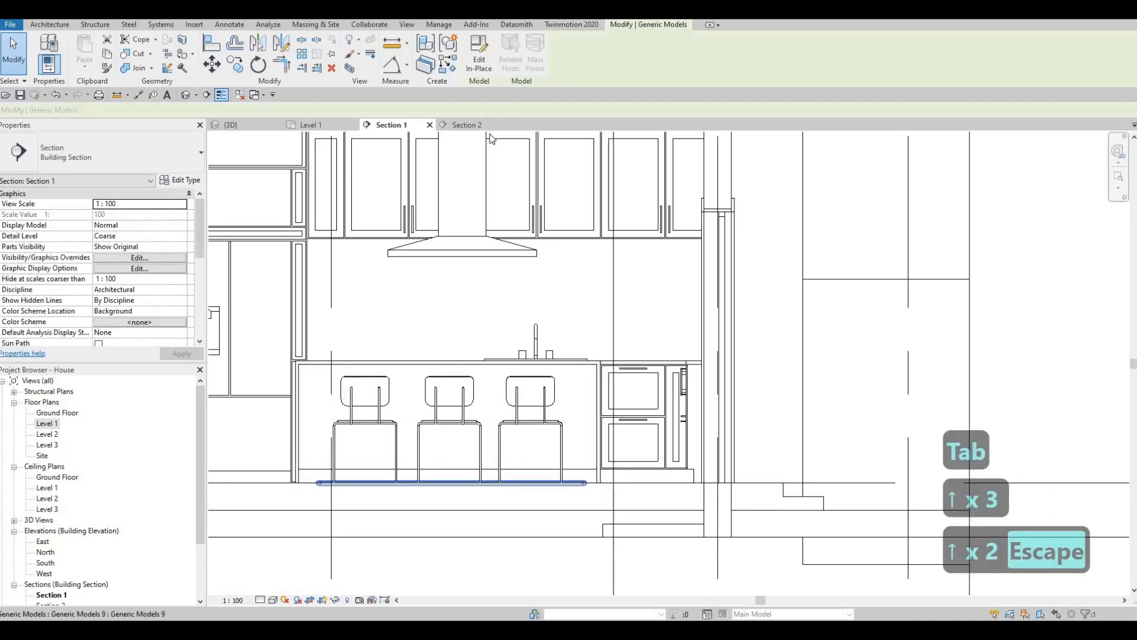
click(479, 53)
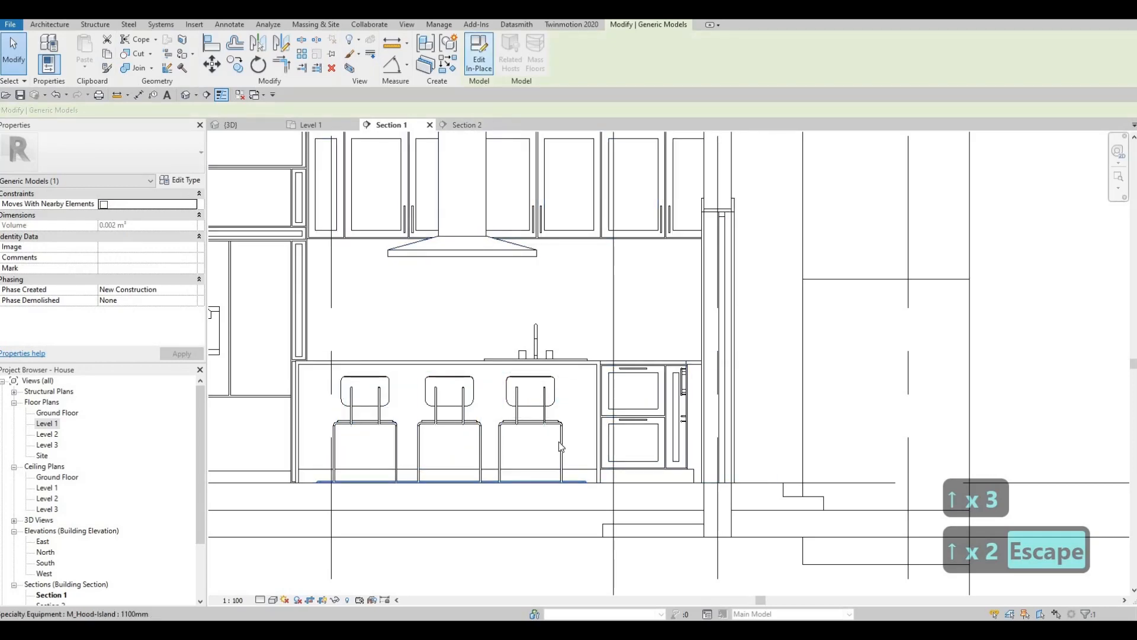
click(520, 482)
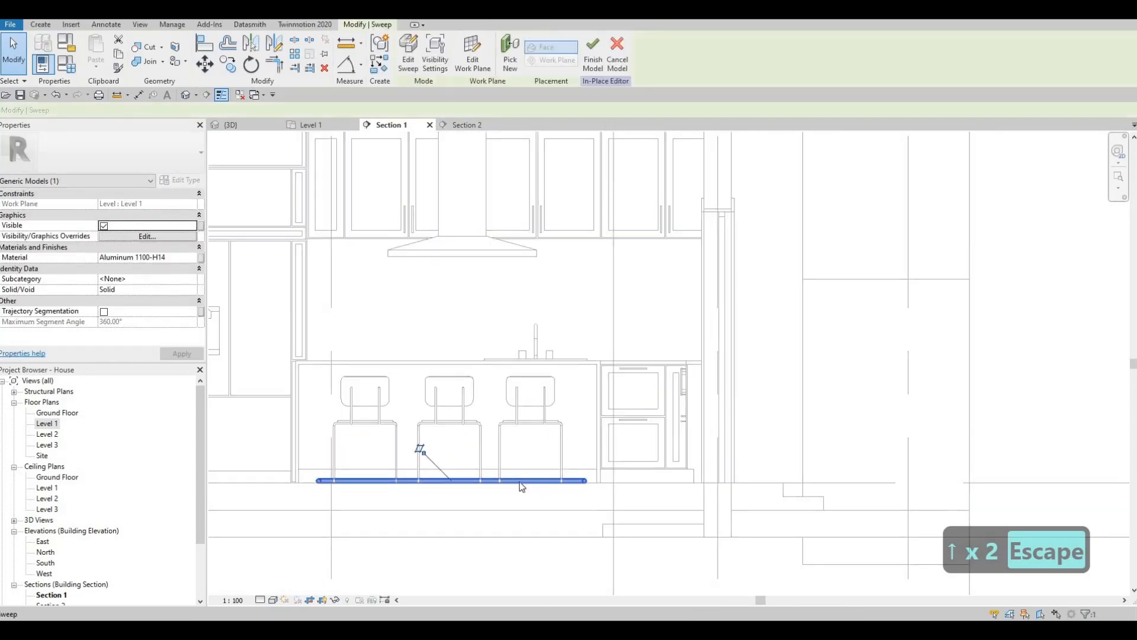
key(Up)
key(Up)
key(Up)
key(Up)
key(Up)
key(Up)
key(Up)
key(Up)
key(Up)
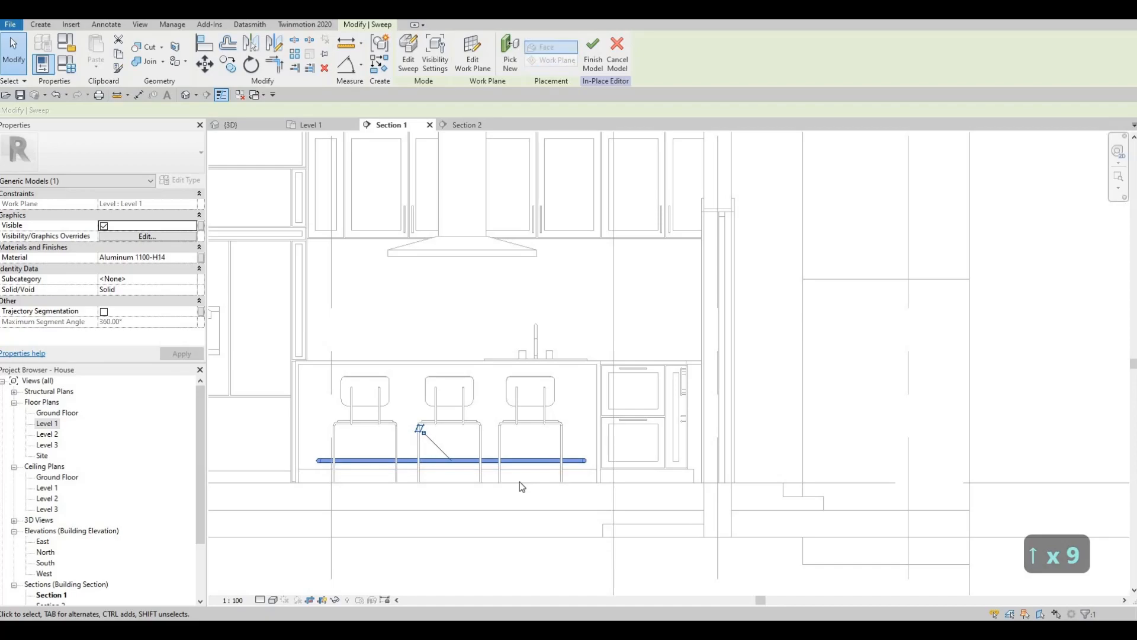
Nudge the foot rail sweep slightly further up in Section 1 and check its height in the 3D view
key(Up)
key(Up)
key(Up)
key(Escape)
key(Escape)
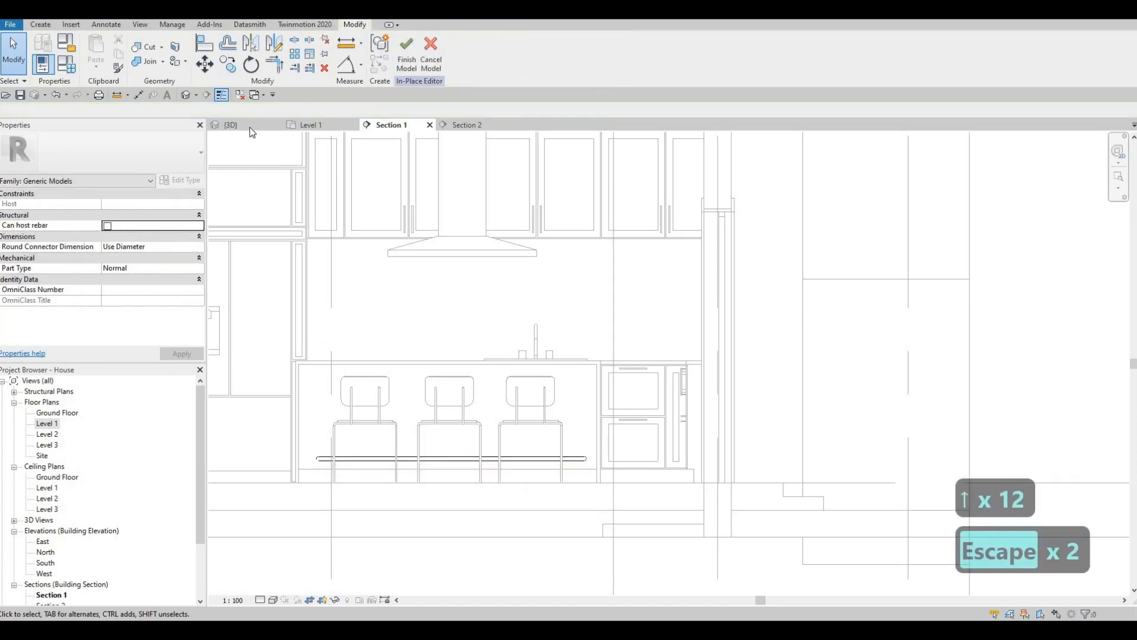
click(251, 127)
shift+middle_drag(346, 325, 323, 145)
Nudge the foot rail sweep toward the island's seating side in the Level 1 plan, checking its position in 3D
click(318, 126)
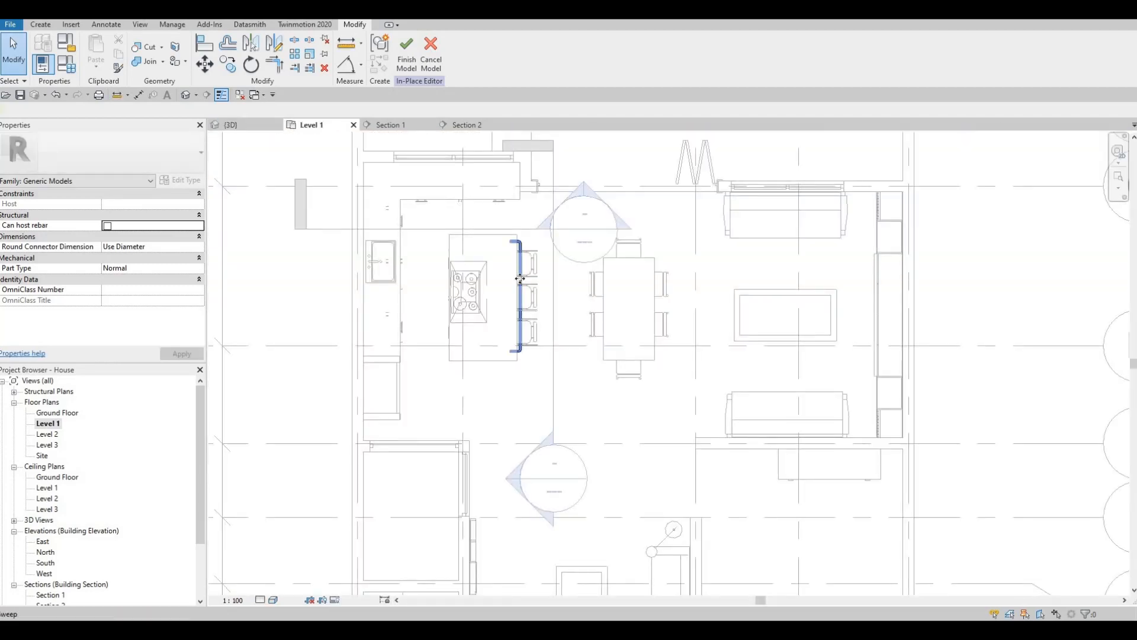
click(520, 278)
key(Left)
key(Left)
key(Left)
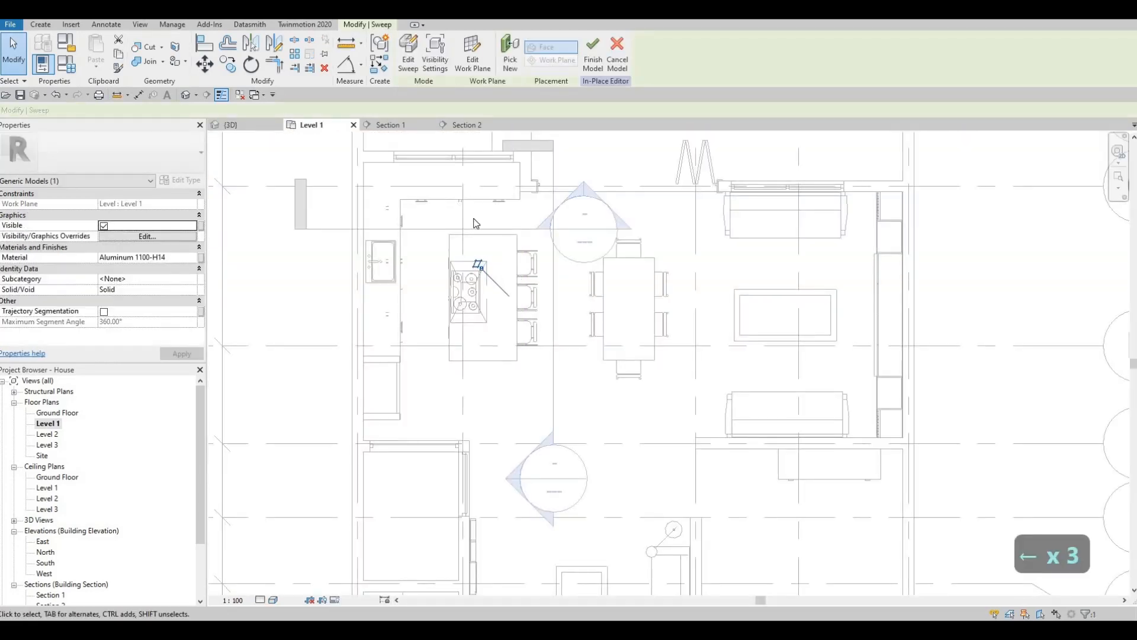
click(232, 125)
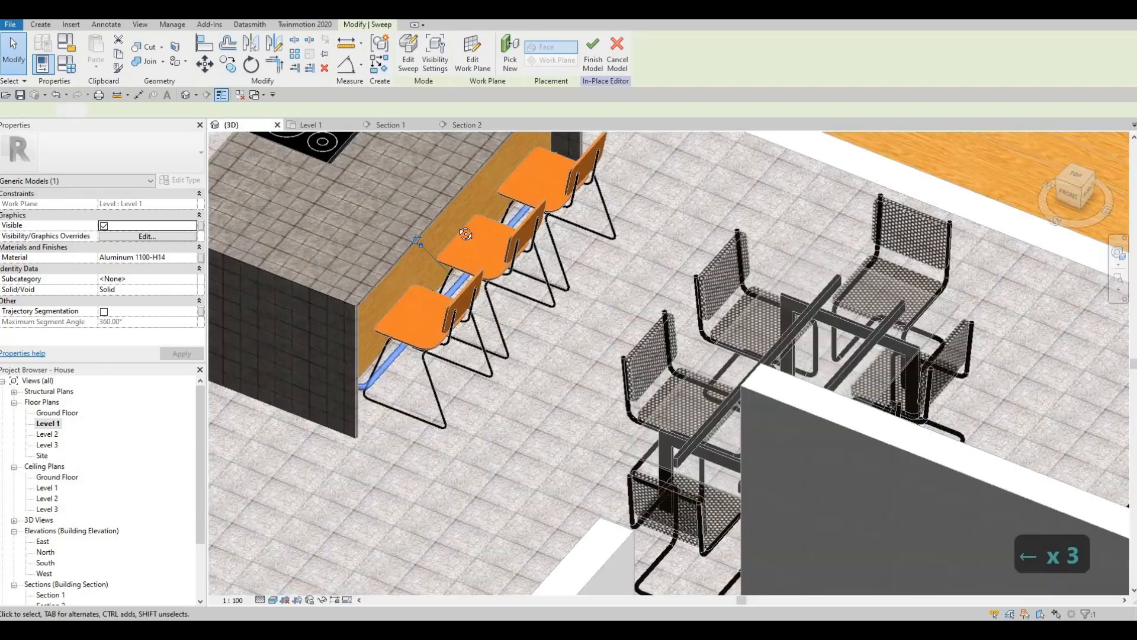
mouse_move(340, 192)
shift+middle_down()
mouse_move(453, 178)
mouse_move(498, 248)
mouse_move(404, 261)
mouse_move(350, 195)
shift+middle_up()
key(ctrl+Tab)
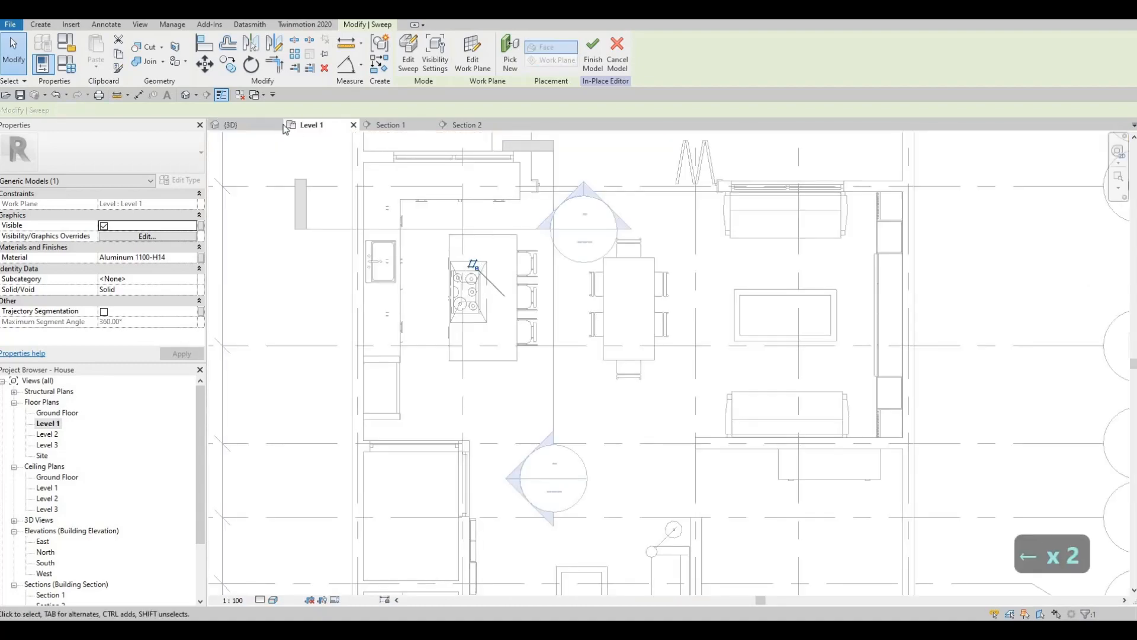
key(ctrl+Tab)
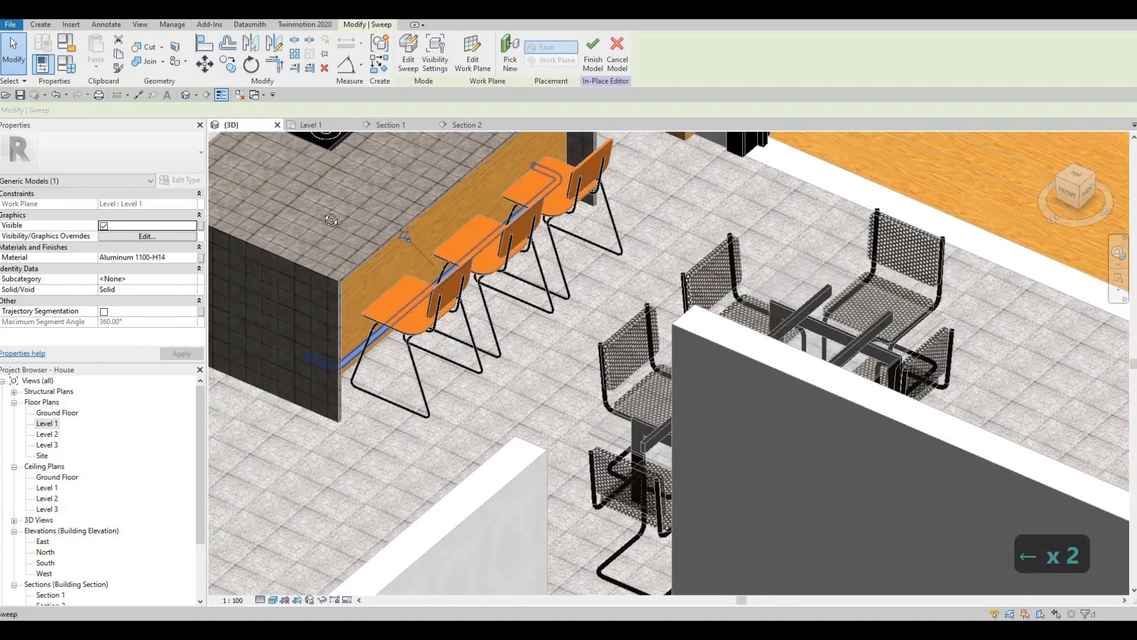
Finish the in-place foot rail model and examine it beneath the island stools in 3D
shift+middle_drag(331, 219, 463, 72)
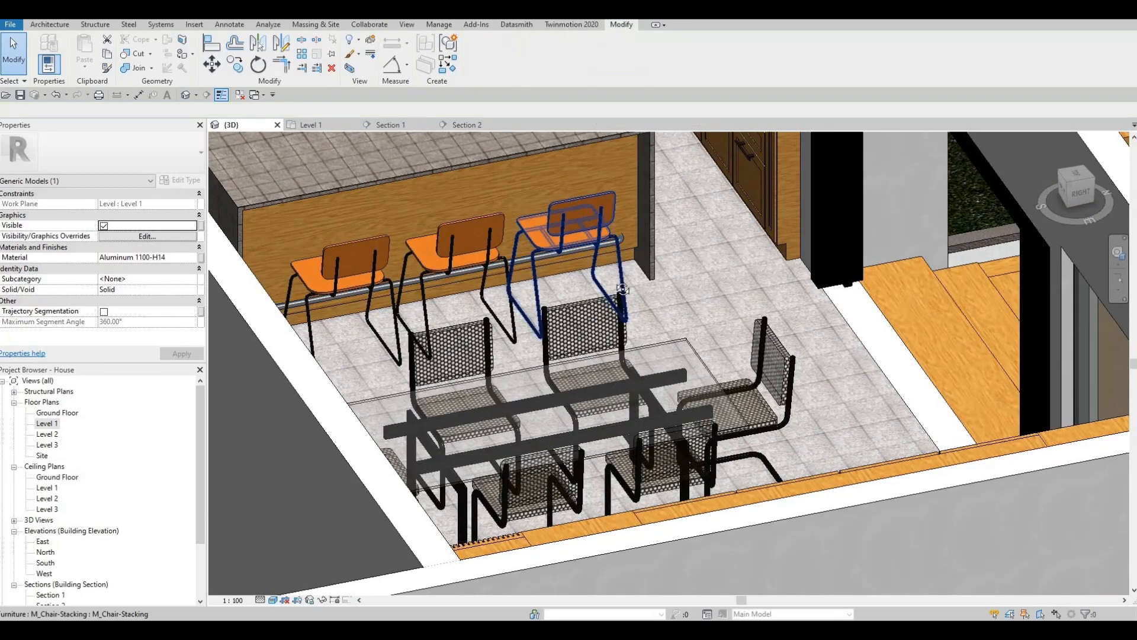
scroll(557, 243, down, 2)
key(Escape)
shift+middle_drag(877, 284, 765, 332)
scroll(790, 359, down, 2)
scroll(691, 335, down, 1)
middle_drag(746, 284, 705, 270)
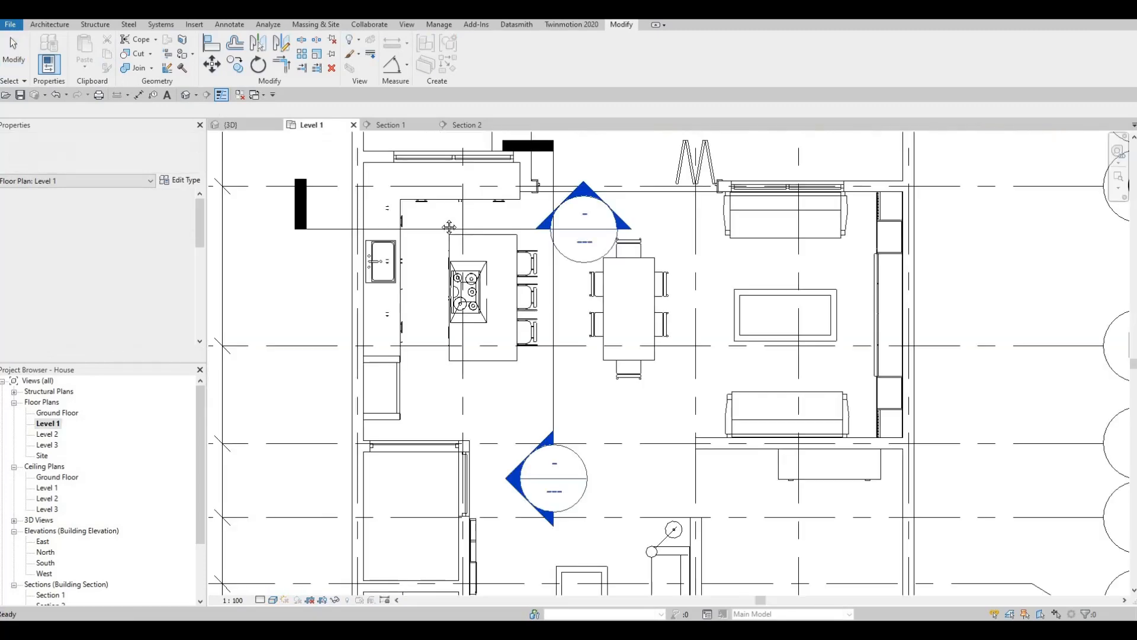
Start an assembled stair from Level 1 to Level 2 with 15 desired risers
scroll(566, 348, down, 1)
middle_drag(616, 474, 563, 317)
scroll(572, 328, down, 2)
scroll(563, 318, up, 3)
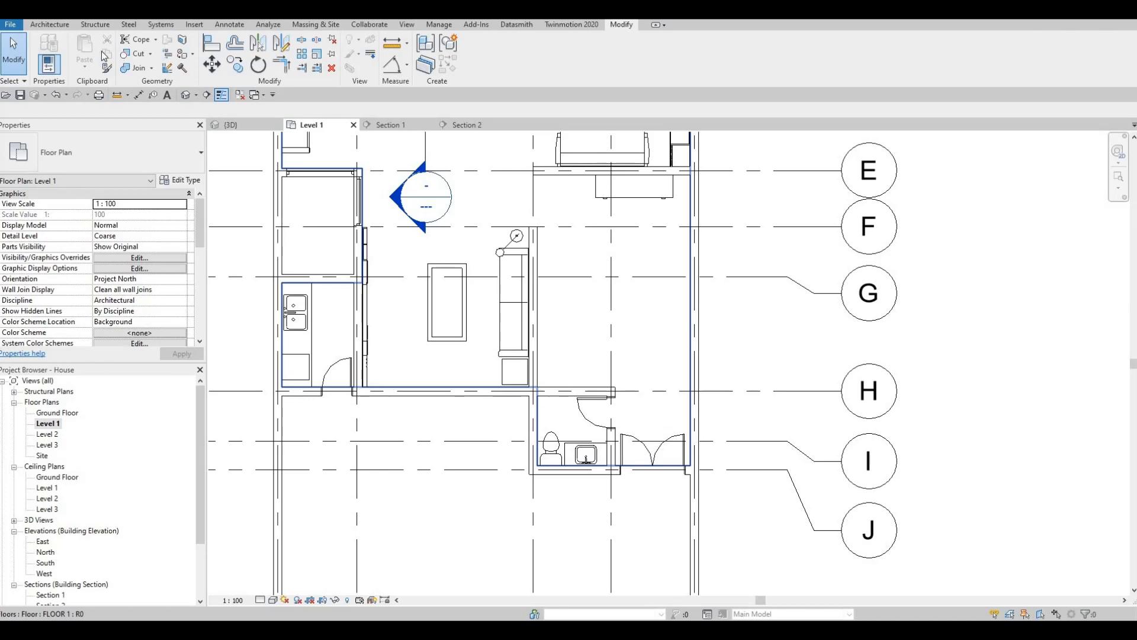
click(50, 24)
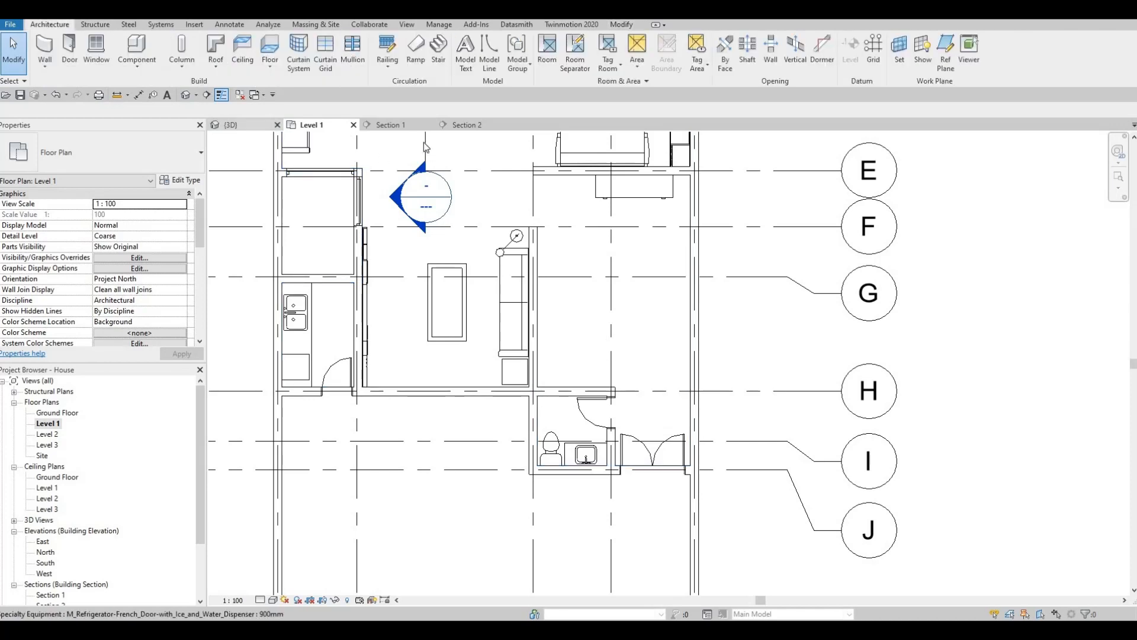
click(439, 48)
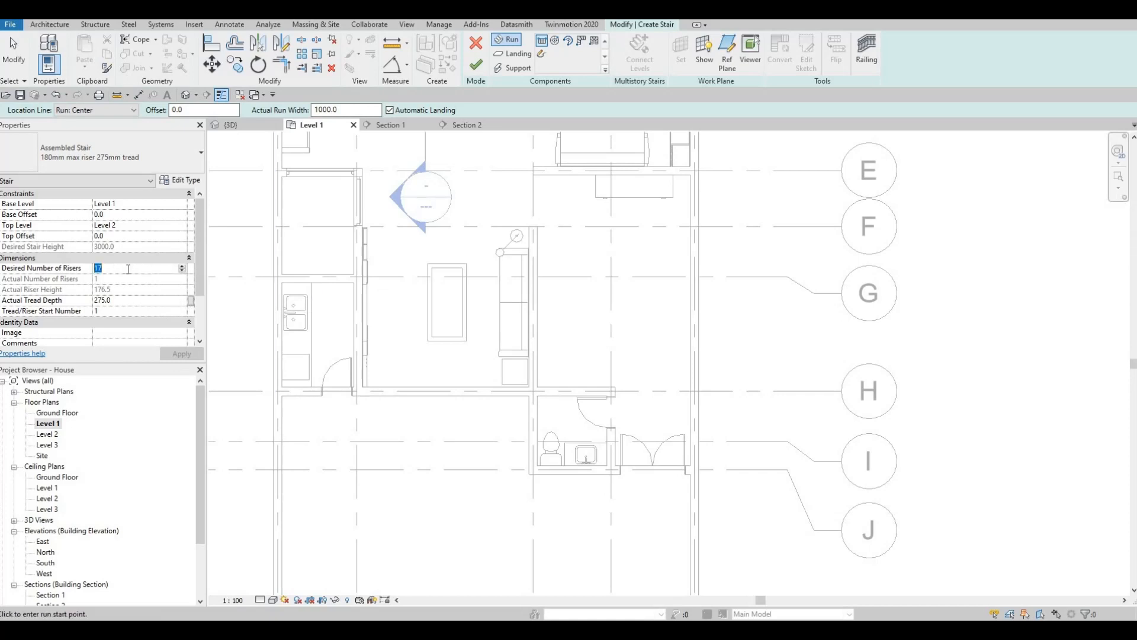
key(Return)
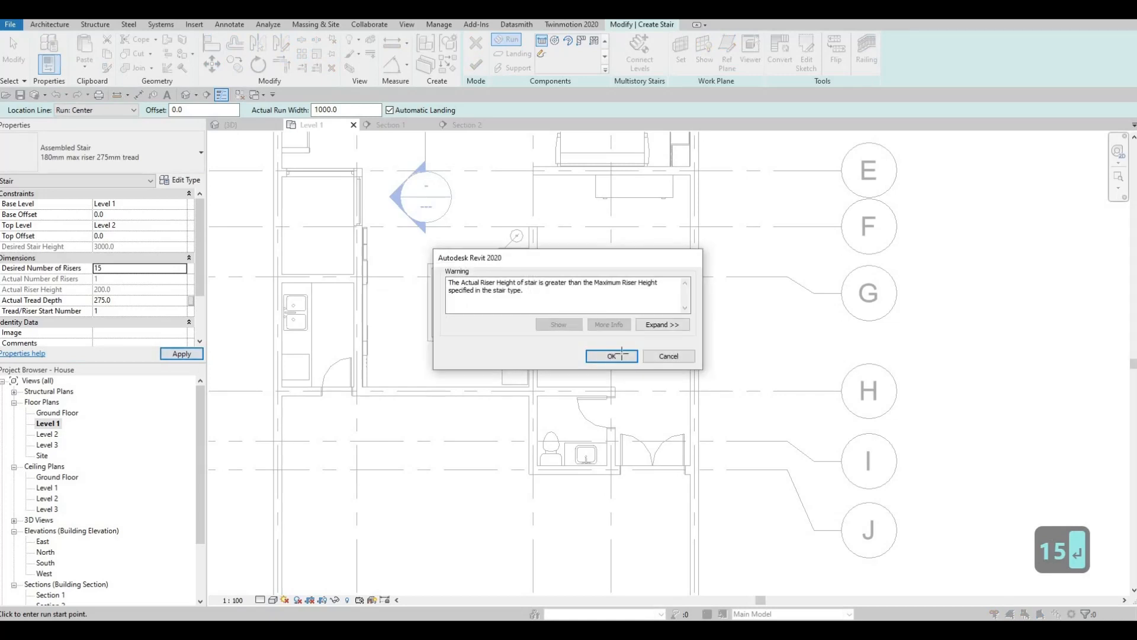
click(611, 355)
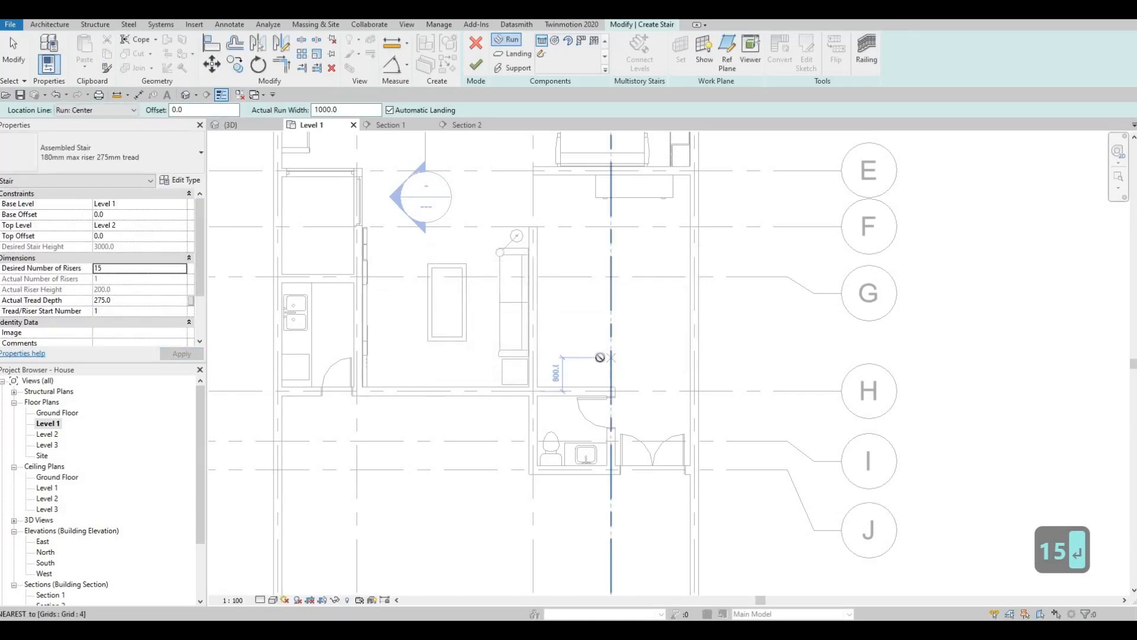
Try an L-shaped stair with a five-riser run from grid 4 and a perpendicular run along the wall, and undo both runs
click(573, 358)
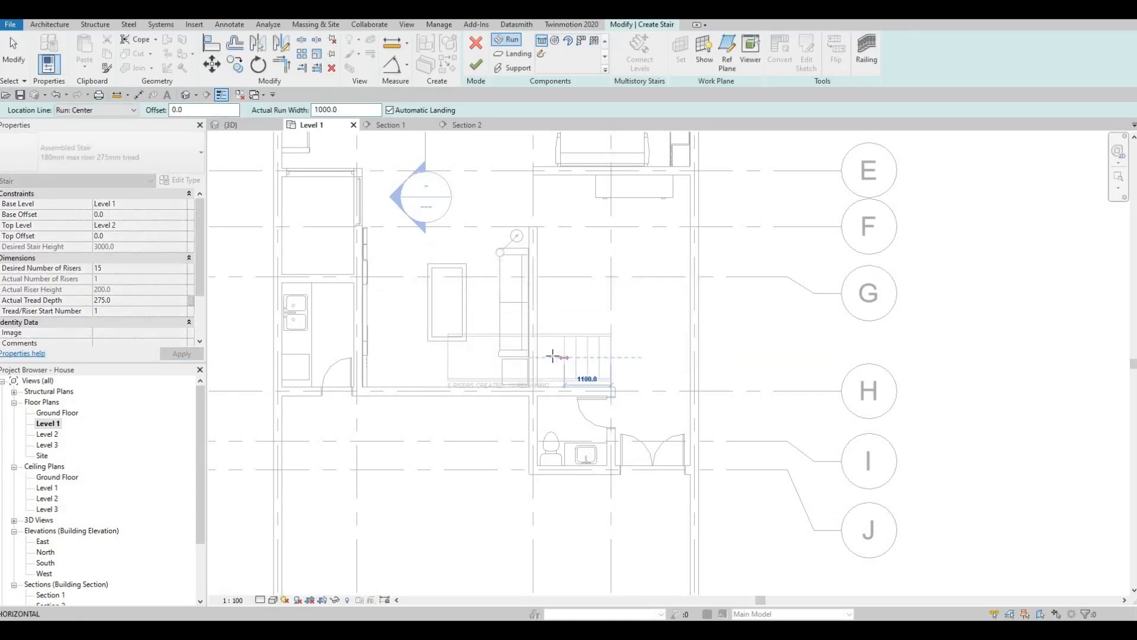
click(557, 357)
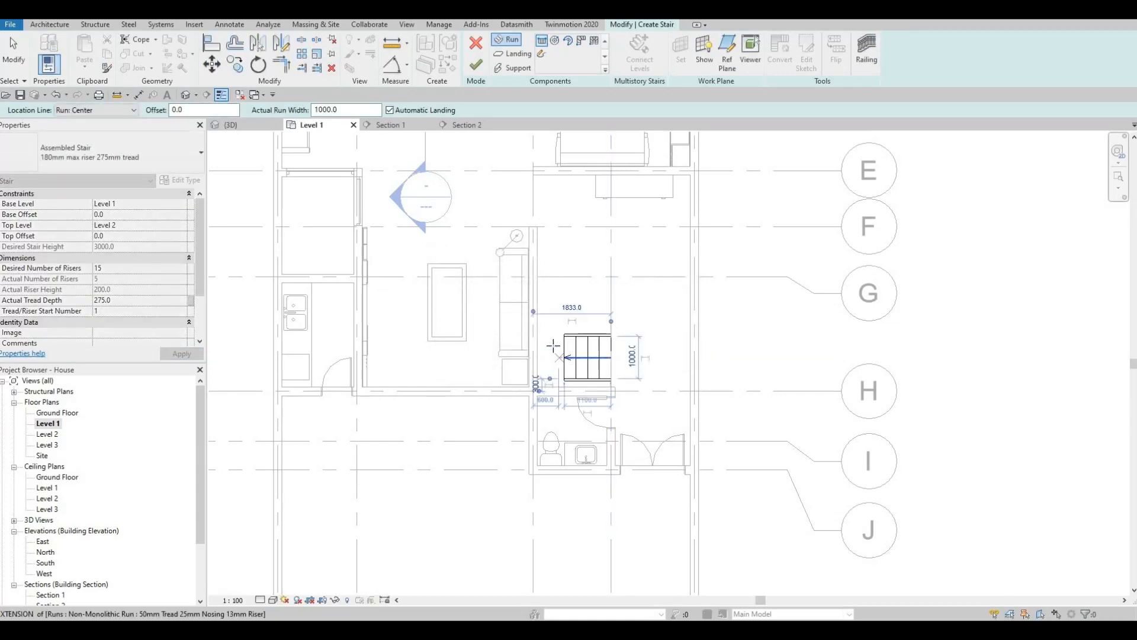
click(561, 219)
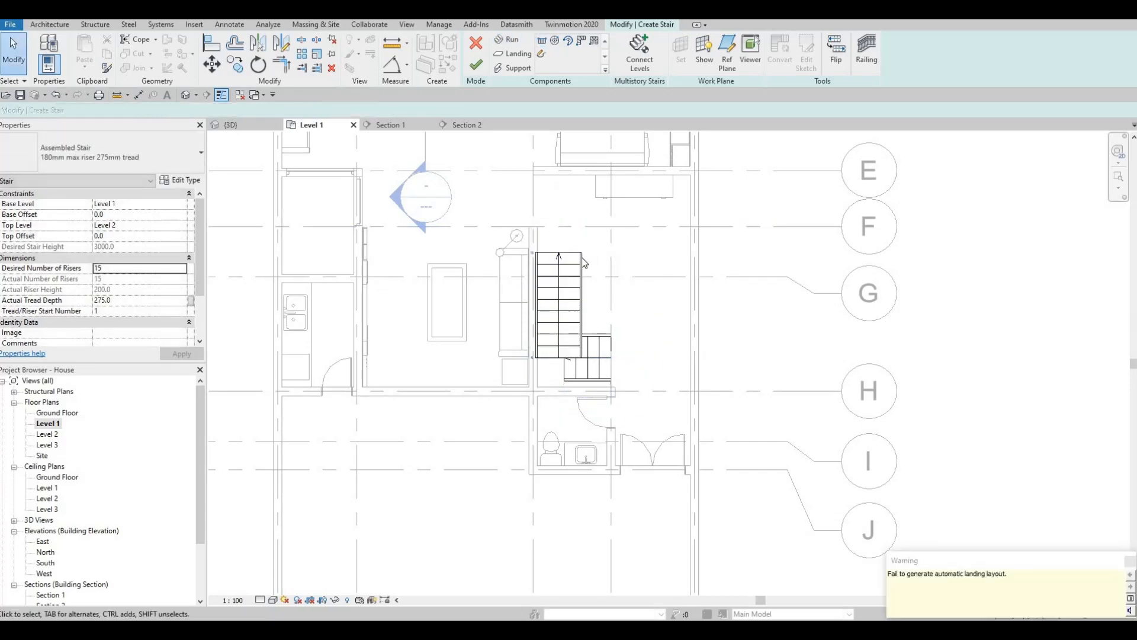
key(ctrl+z)
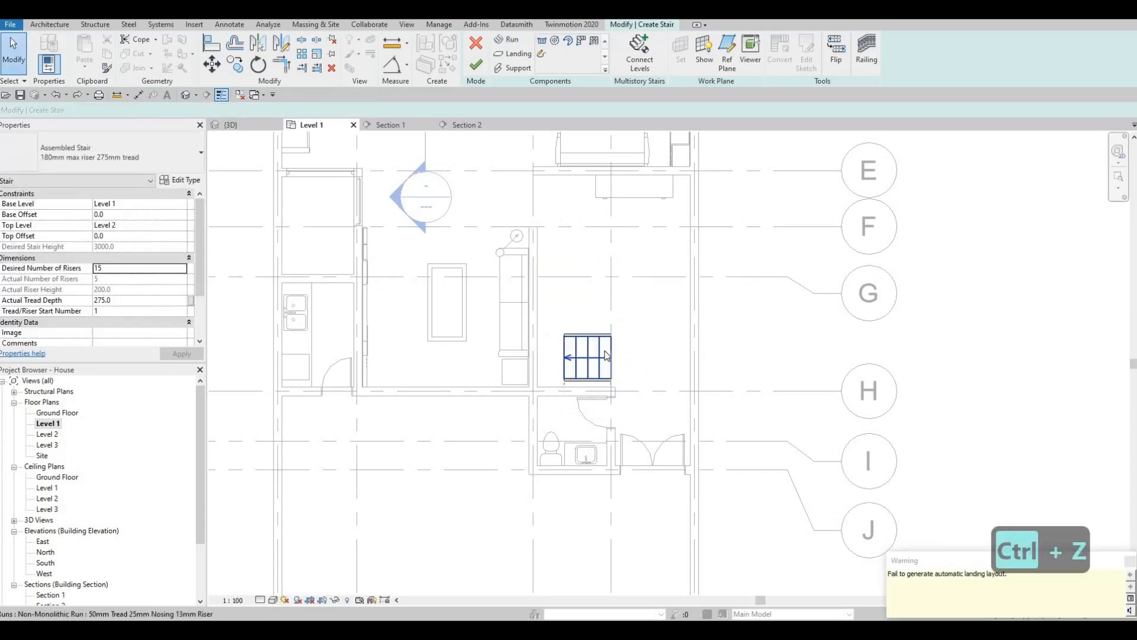
key(ctrl+z)
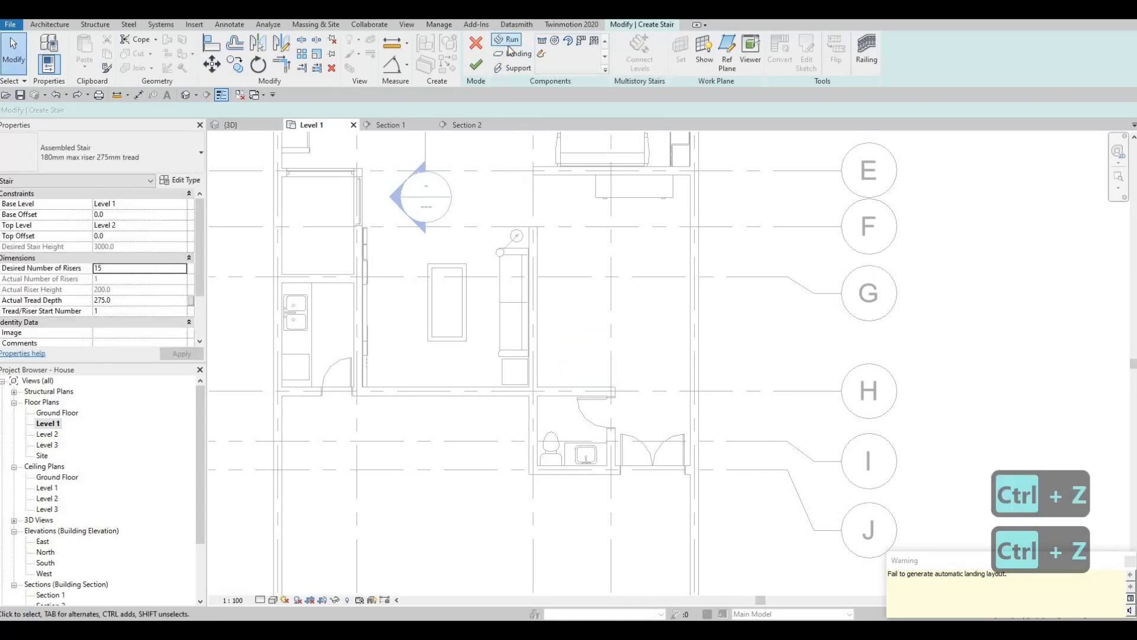
Try the L-shaped stair with a four-riser first run from grid 4 and a perpendicular run along the wall, and inspect it in 3D
click(508, 40)
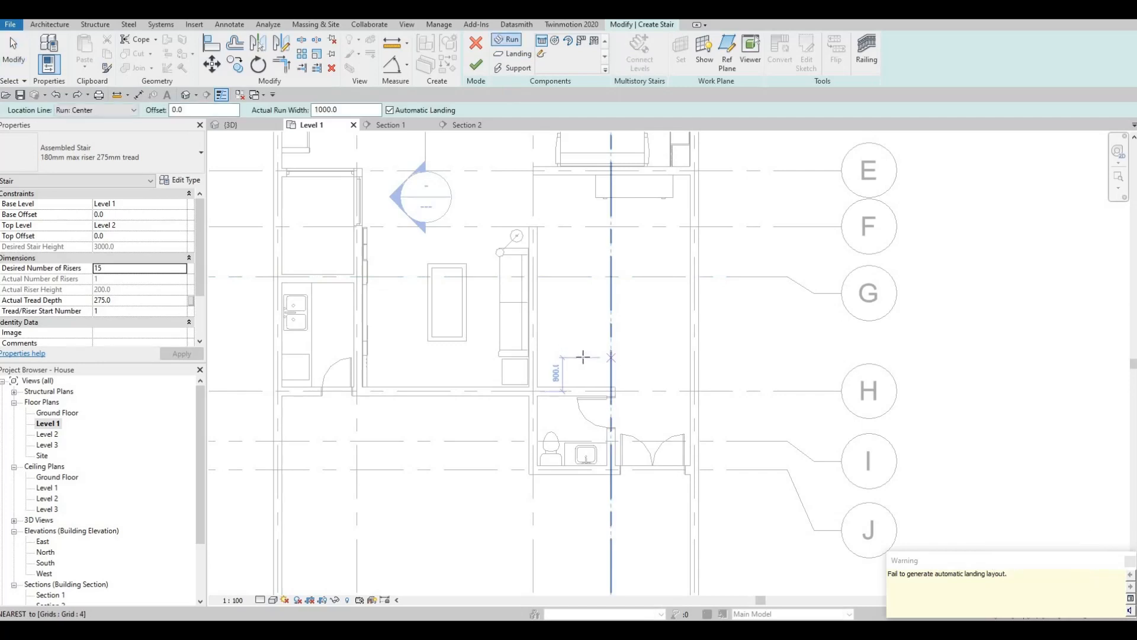
click(611, 358)
click(569, 351)
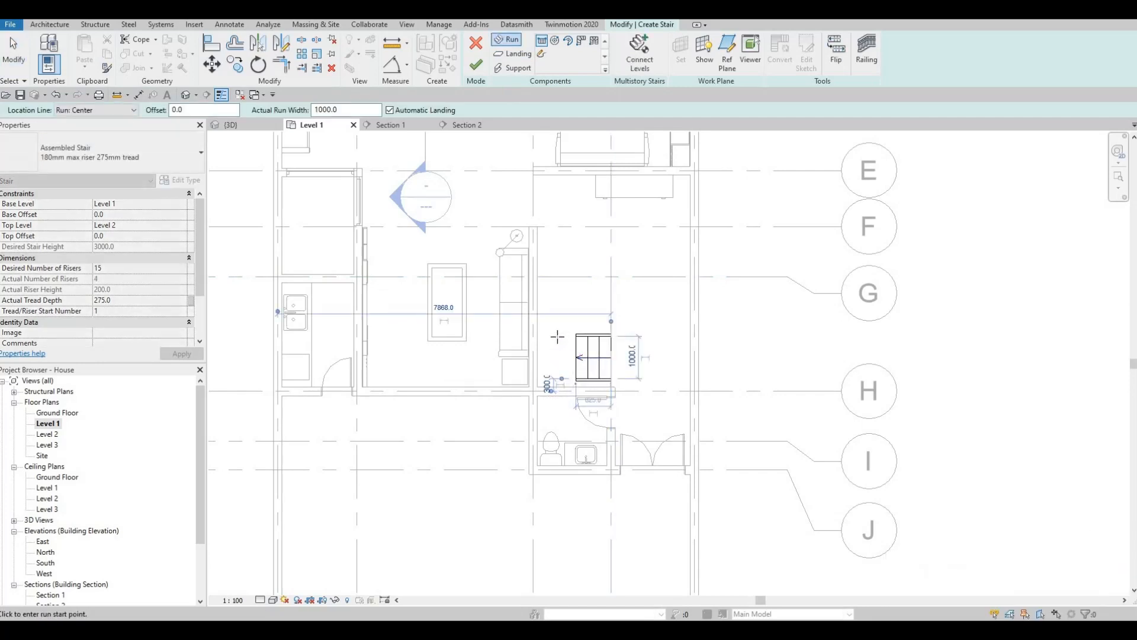
click(559, 336)
click(558, 205)
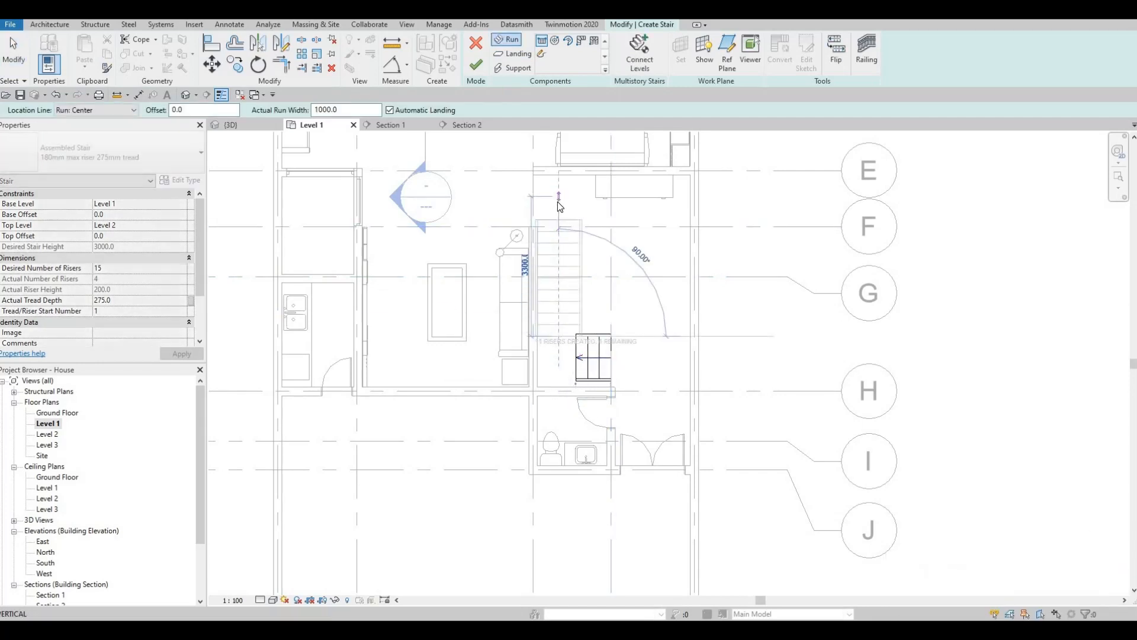
key(Escape)
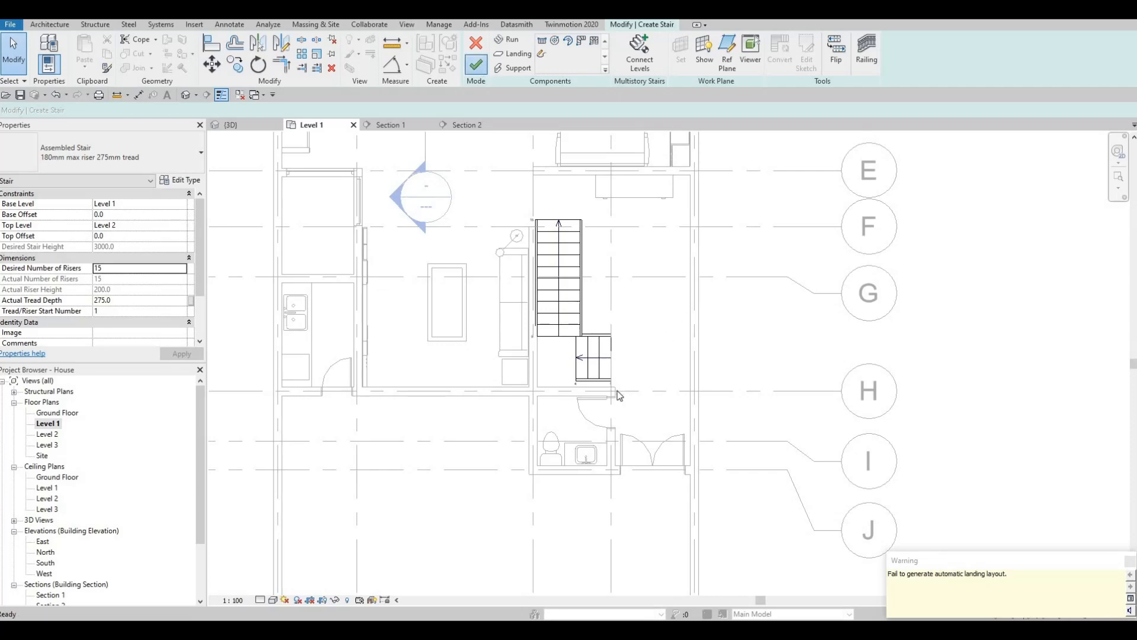
key(Escape)
key(Escape)
scroll(596, 352, up, 4)
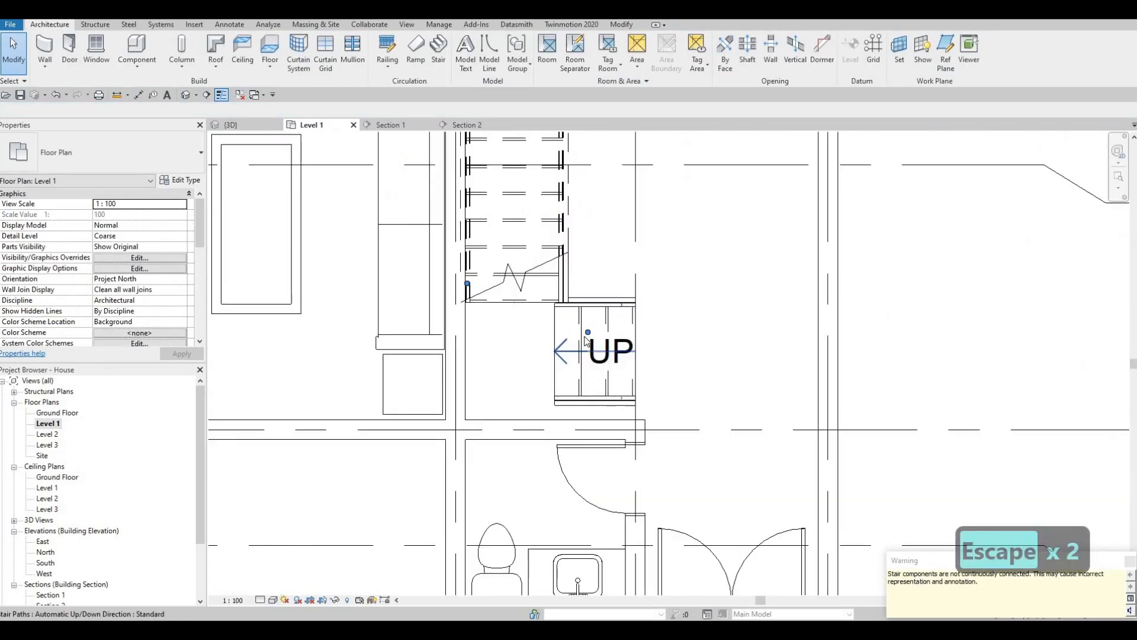
middle_drag(585, 337, 585, 330)
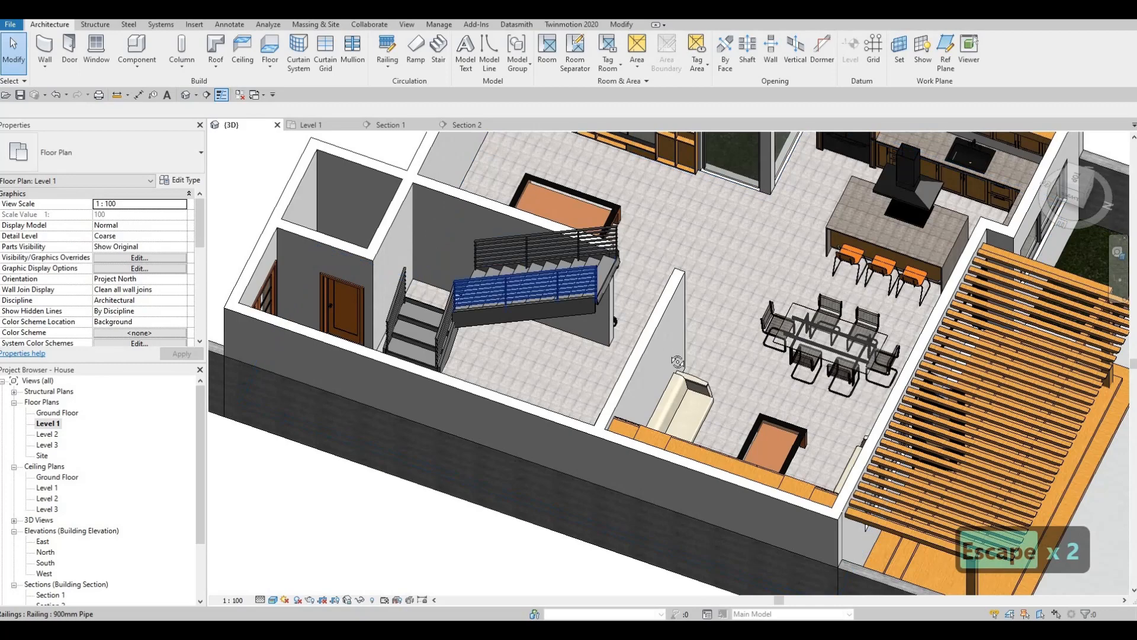
shift+middle_drag(677, 361, 677, 433)
Undo the finished stair and its runs, and leave stair creation
key(ctrl+z)
key(ctrl+z)
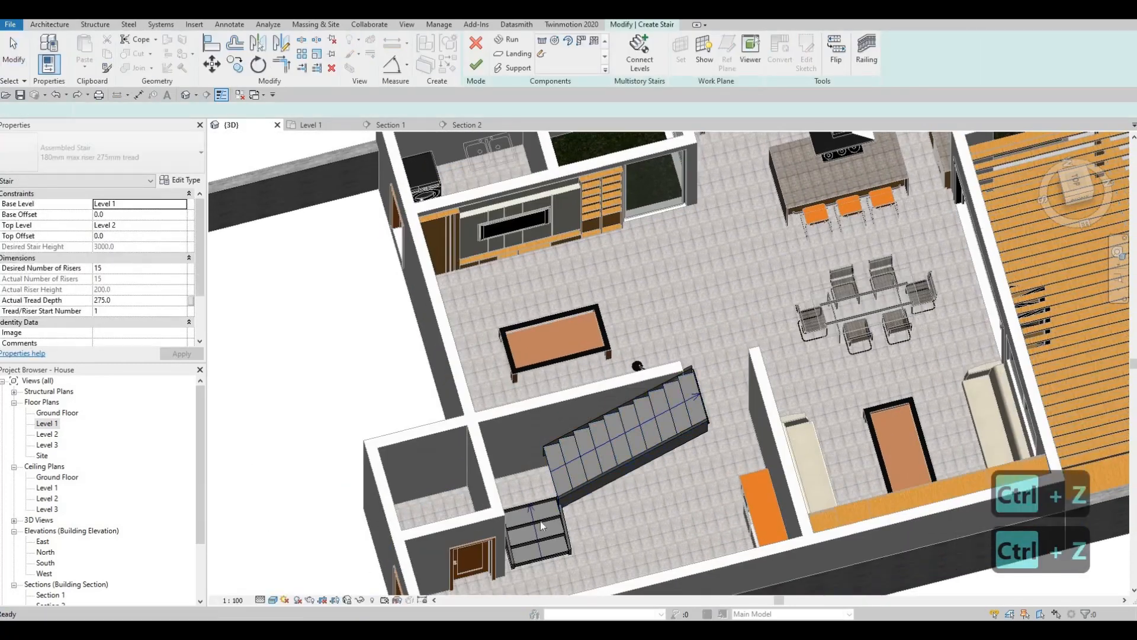
key(ctrl+z)
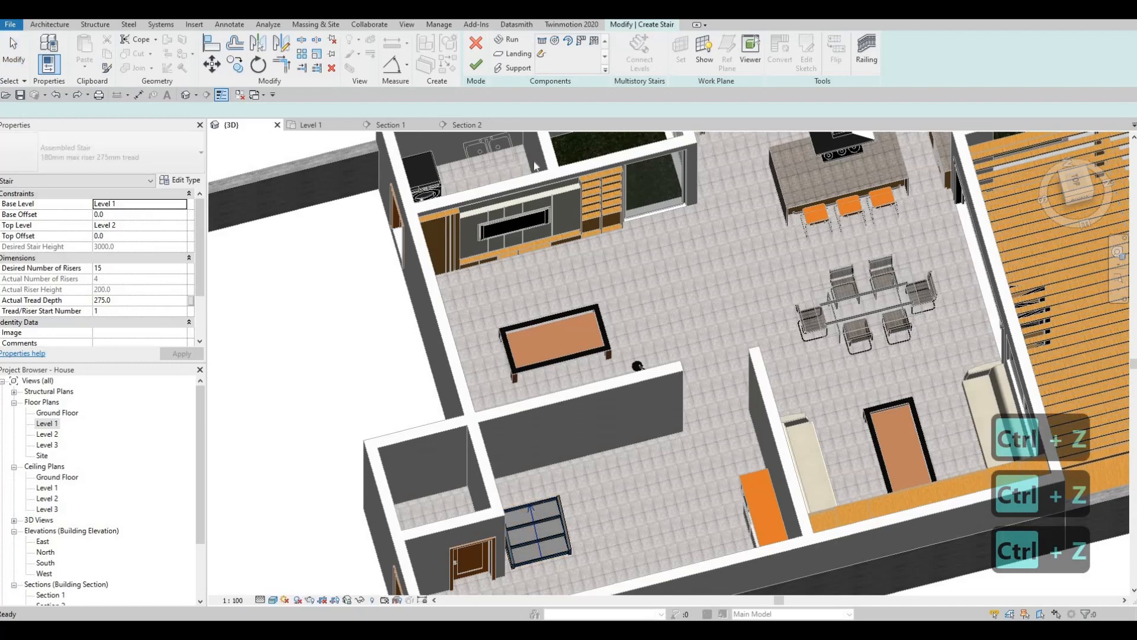
key(ctrl+z)
click(592, 328)
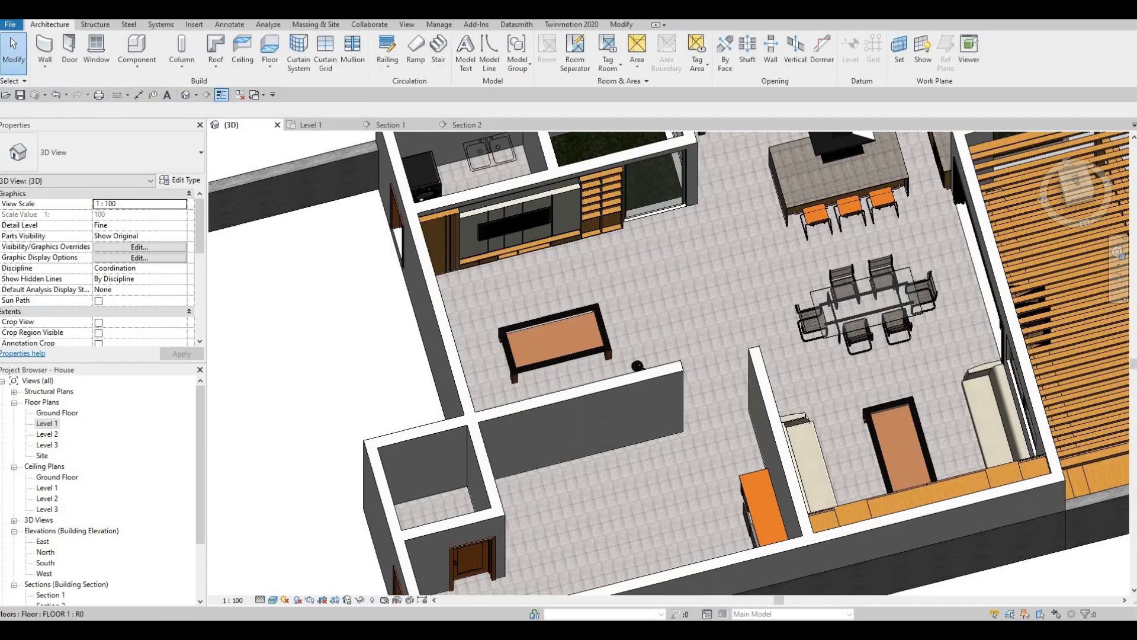
scroll(323, 524, down, 3)
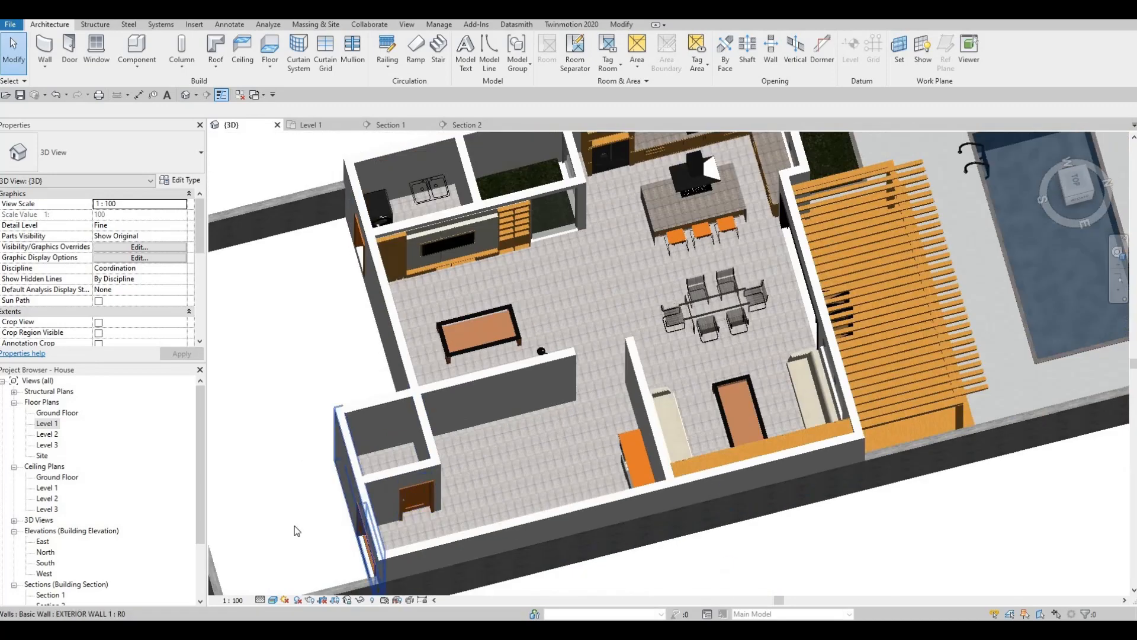
Create a 1000 mm wide L-shaped stair on Level 1 with an 825 mm run from grid 4, an automatic landing and a 2475 mm run to grid F
click(325, 130)
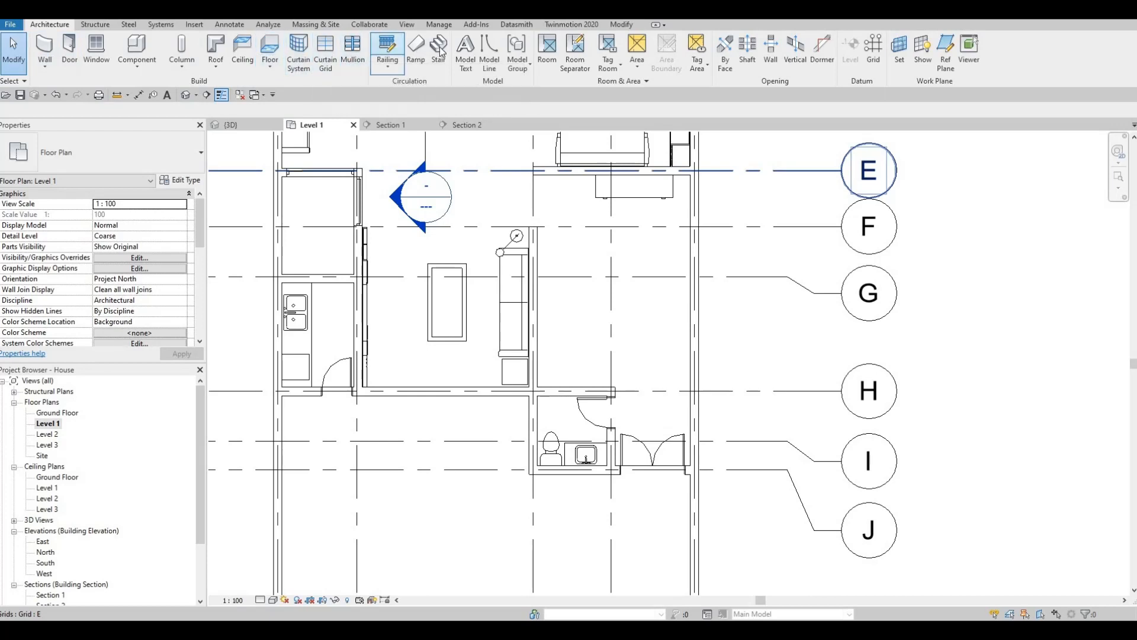
scroll(620, 366, up, 2)
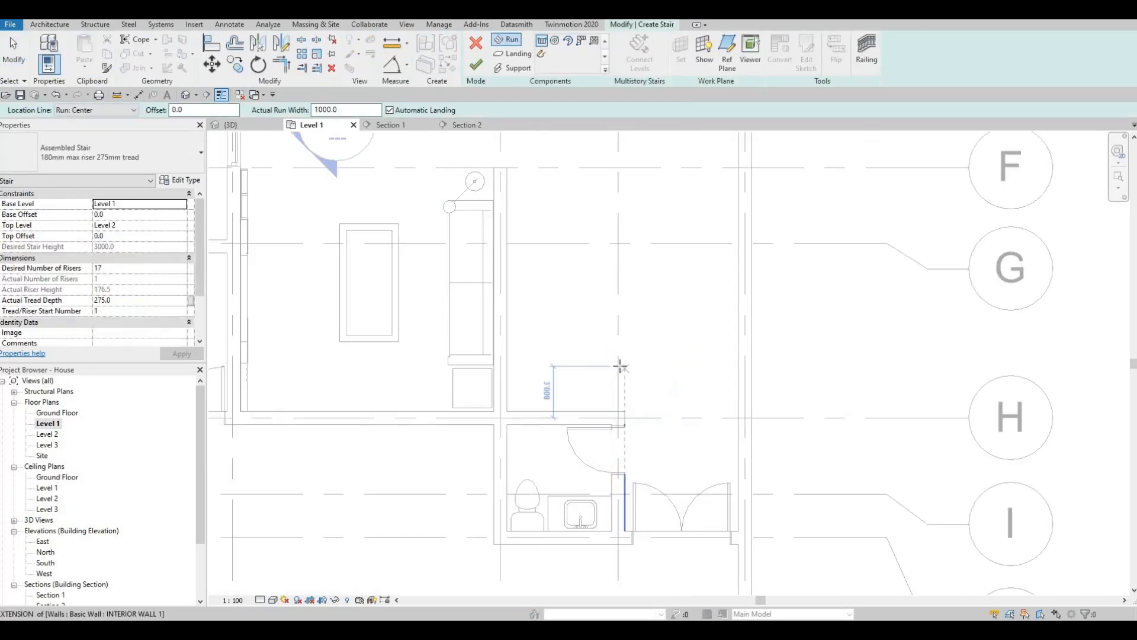
click(592, 361)
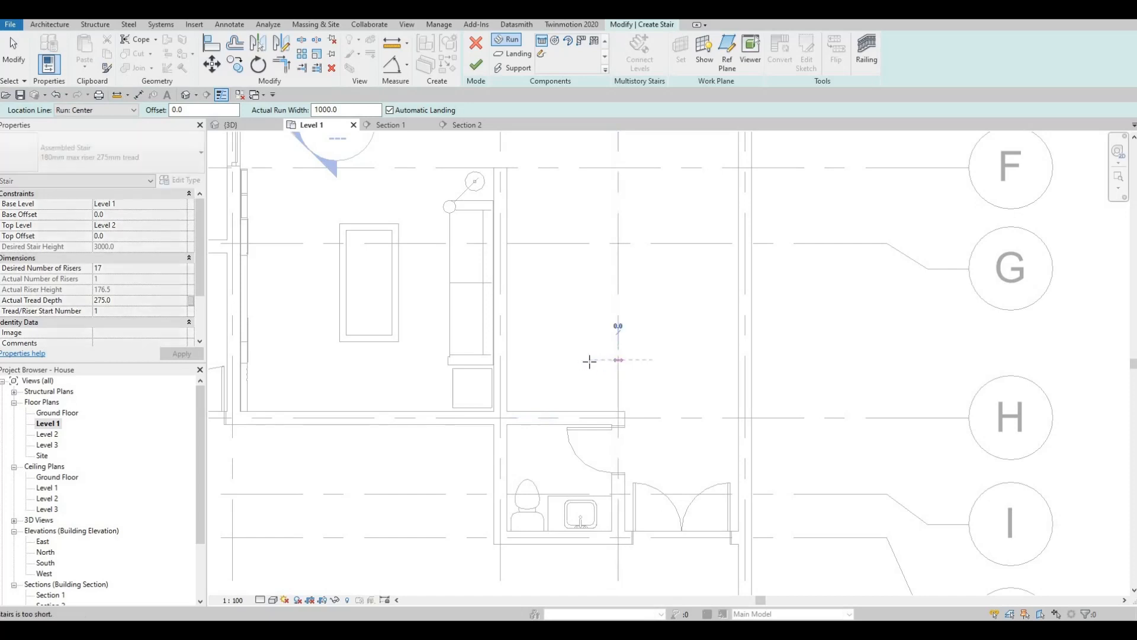
click(535, 340)
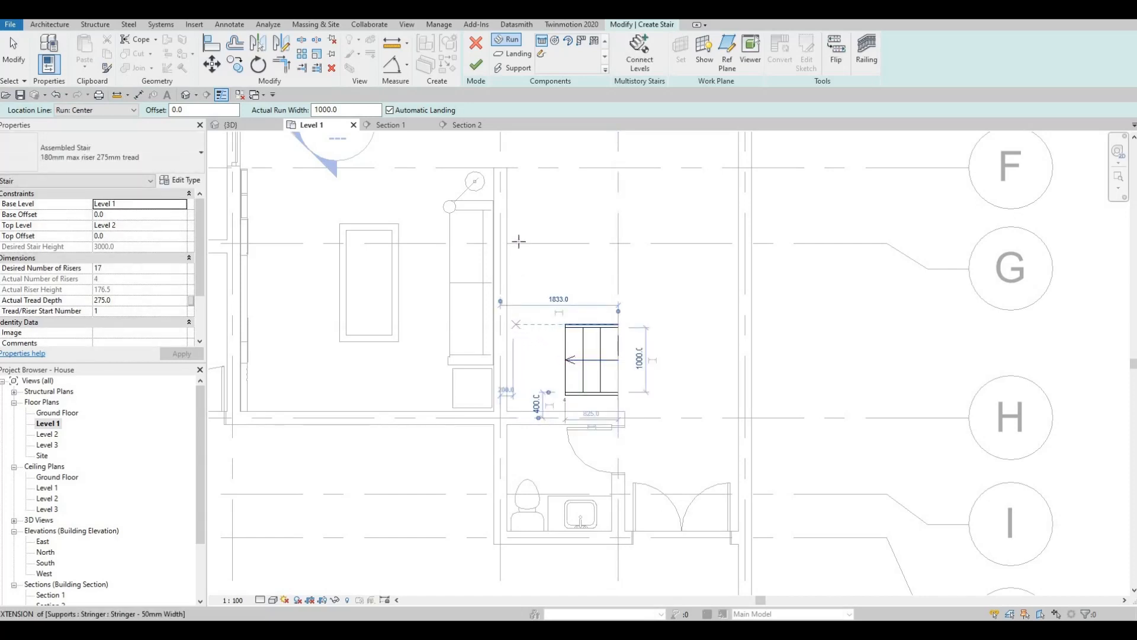
click(513, 325)
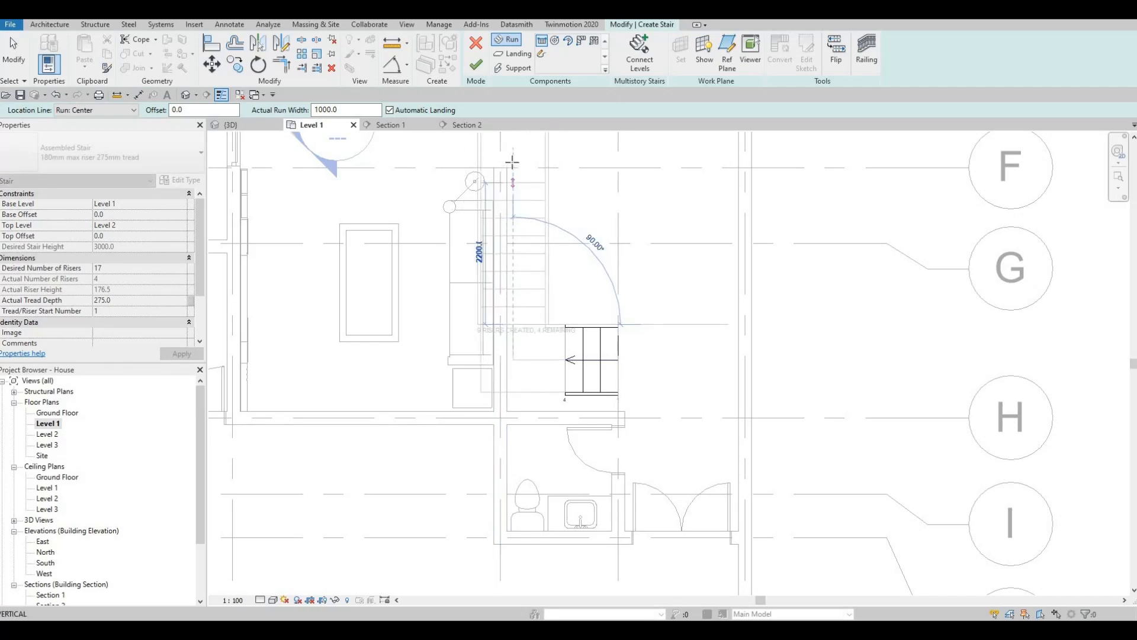
click(513, 165)
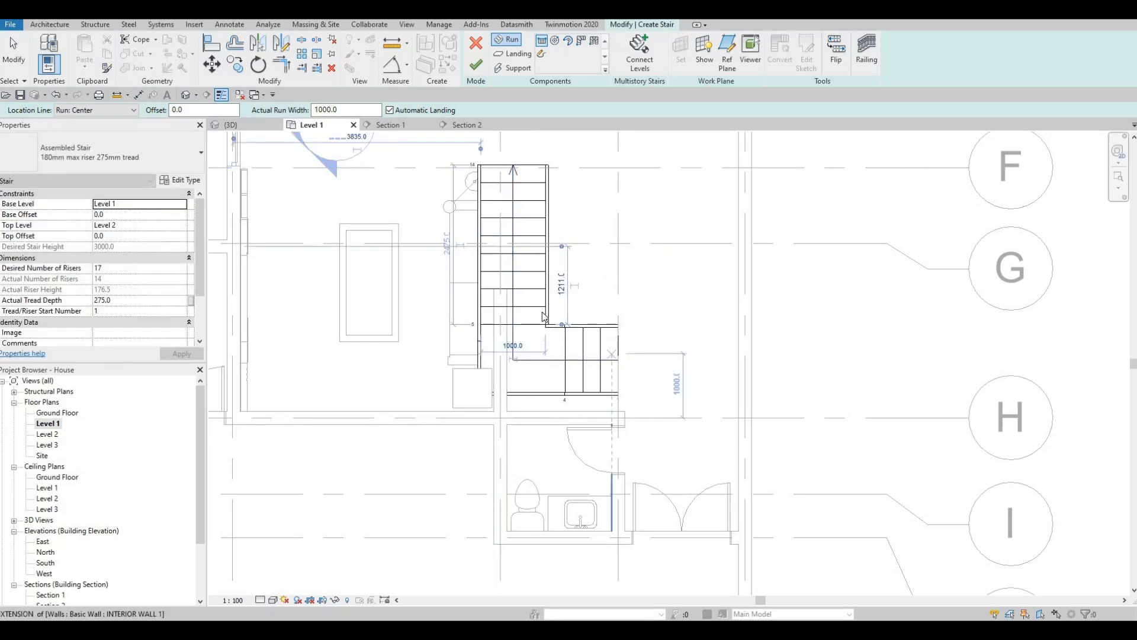
key(Escape)
key(Escape)
key(Escape)
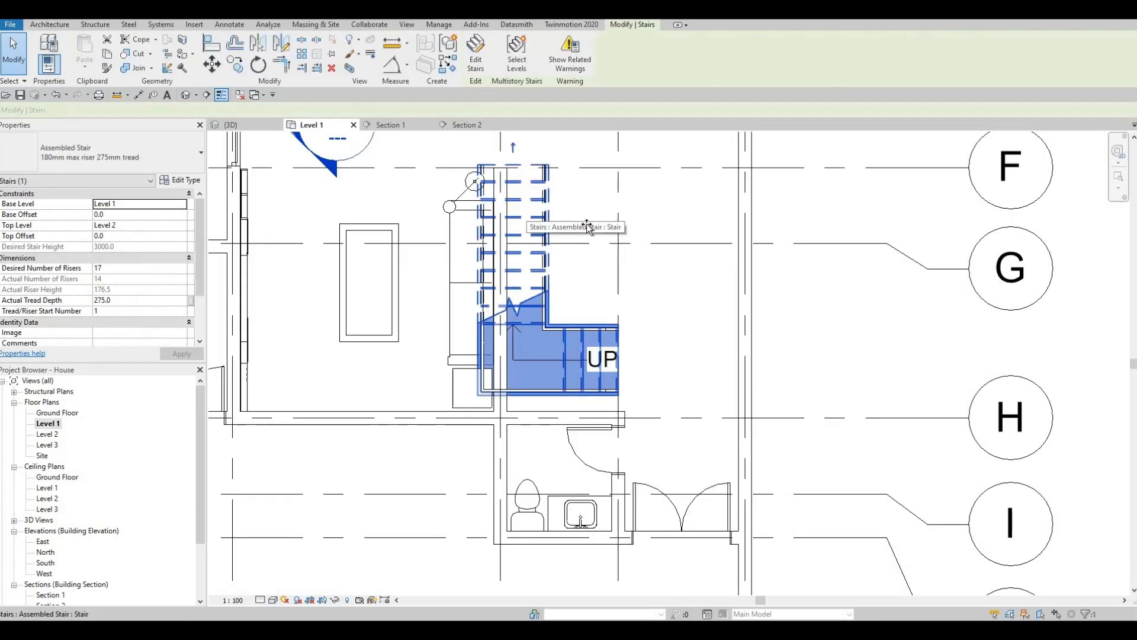
Move the L-shaped stair clear of the sofa wall, nudge it flush against the walls near grid H, and inspect it in 3D
drag(588, 227, 569, 267)
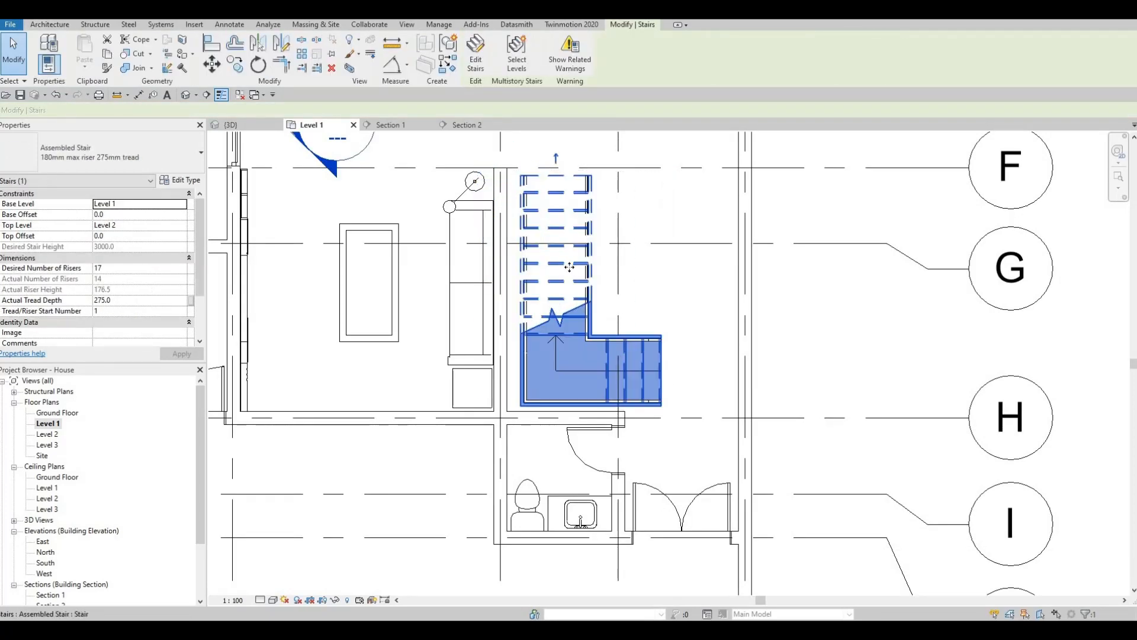
key(Left)
key(Left)
key(Left)
key(Left)
key(Left)
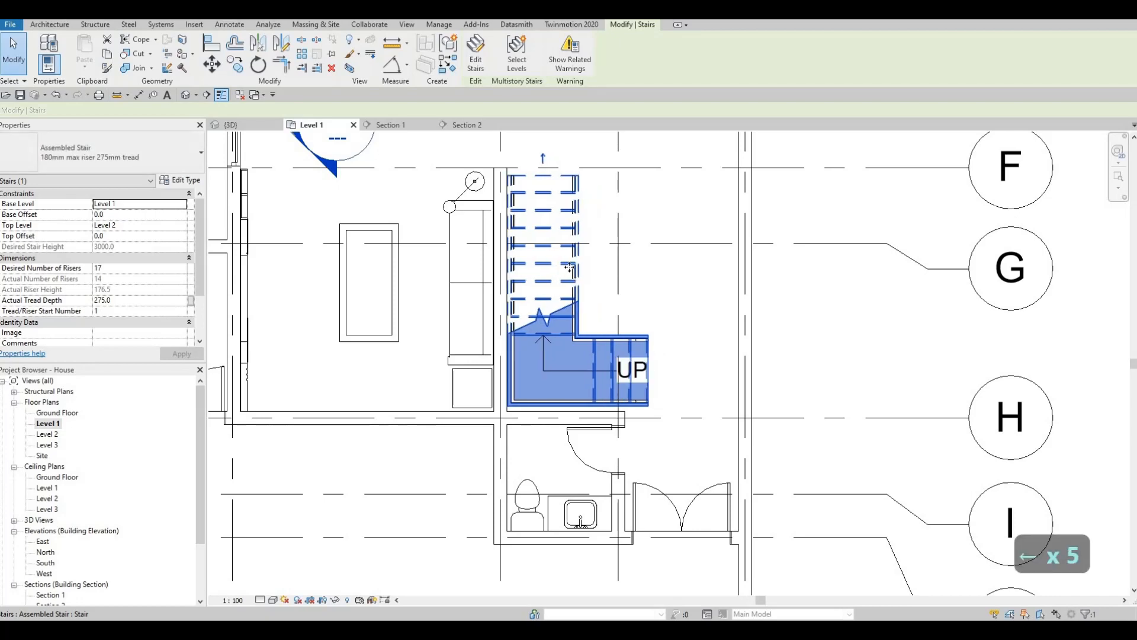
key(Down)
key(Down)
key(Escape)
key(Escape)
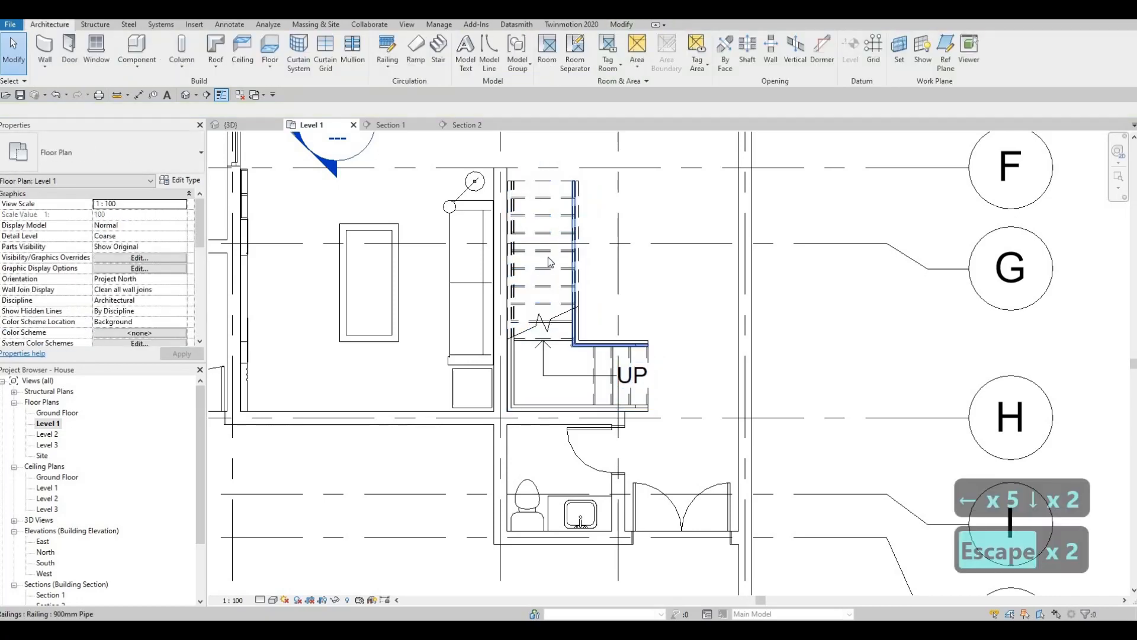
click(532, 185)
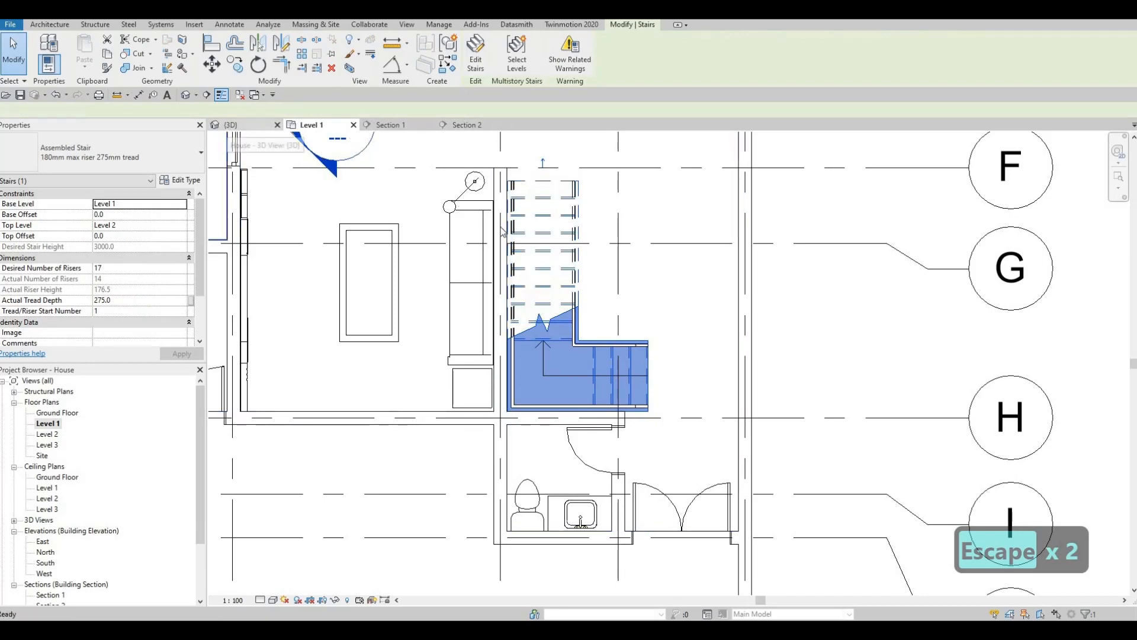
click(231, 124)
shift+middle_drag(553, 302, 308, 409)
scroll(437, 440, up, 5)
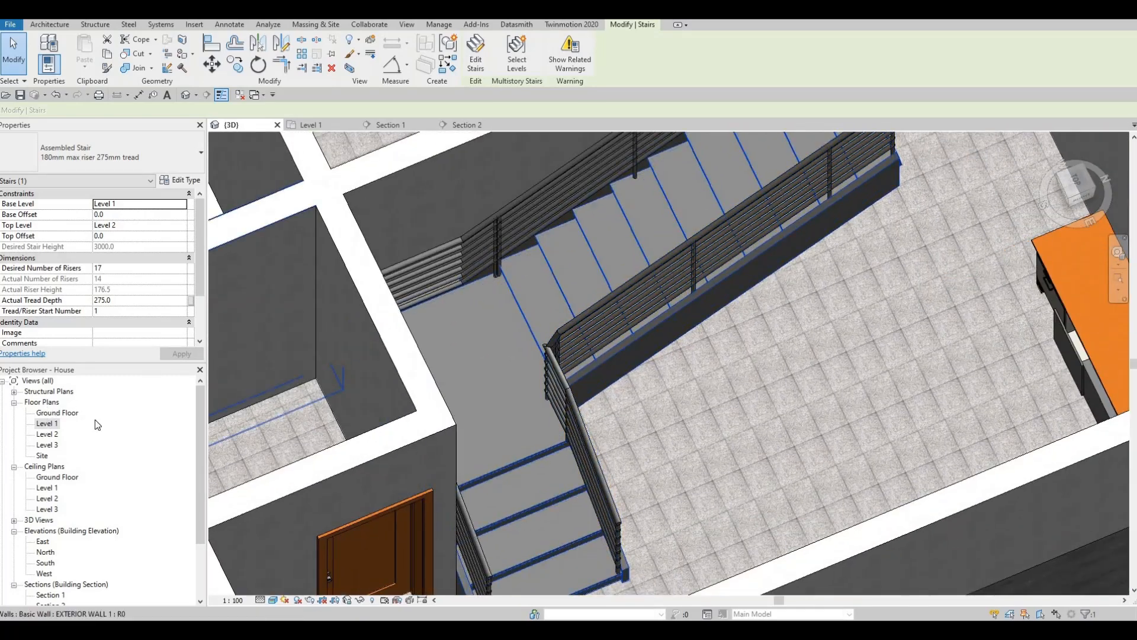
Edit the stair in the Level 1 plan and shorten its lower run by one tread, keeping the landing in place
double_click(48, 423)
key(Escape)
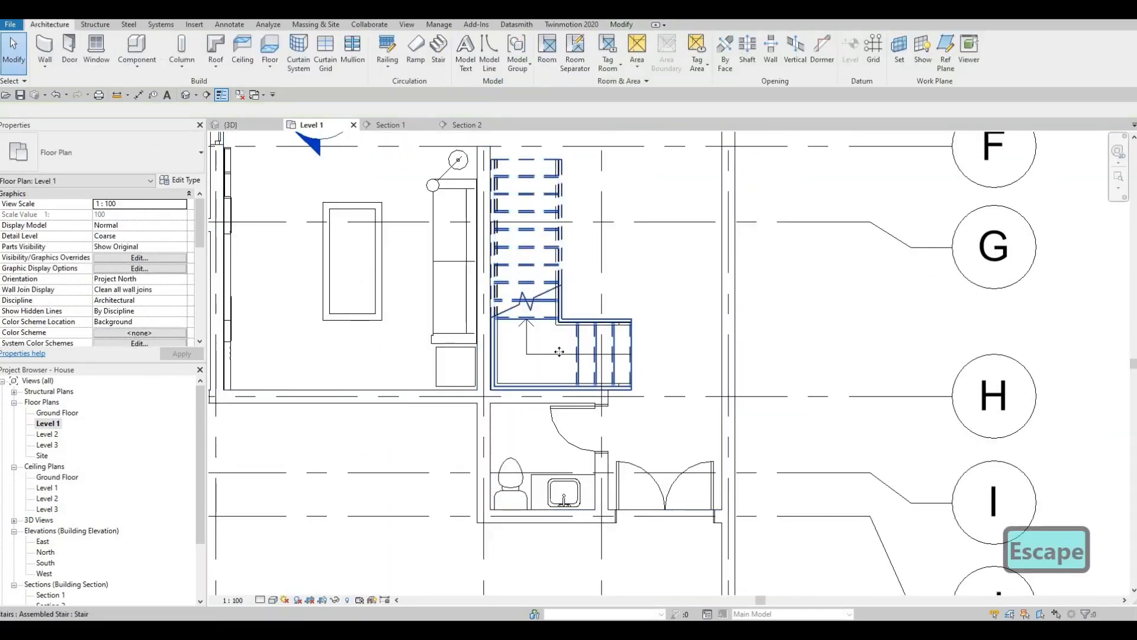
click(606, 349)
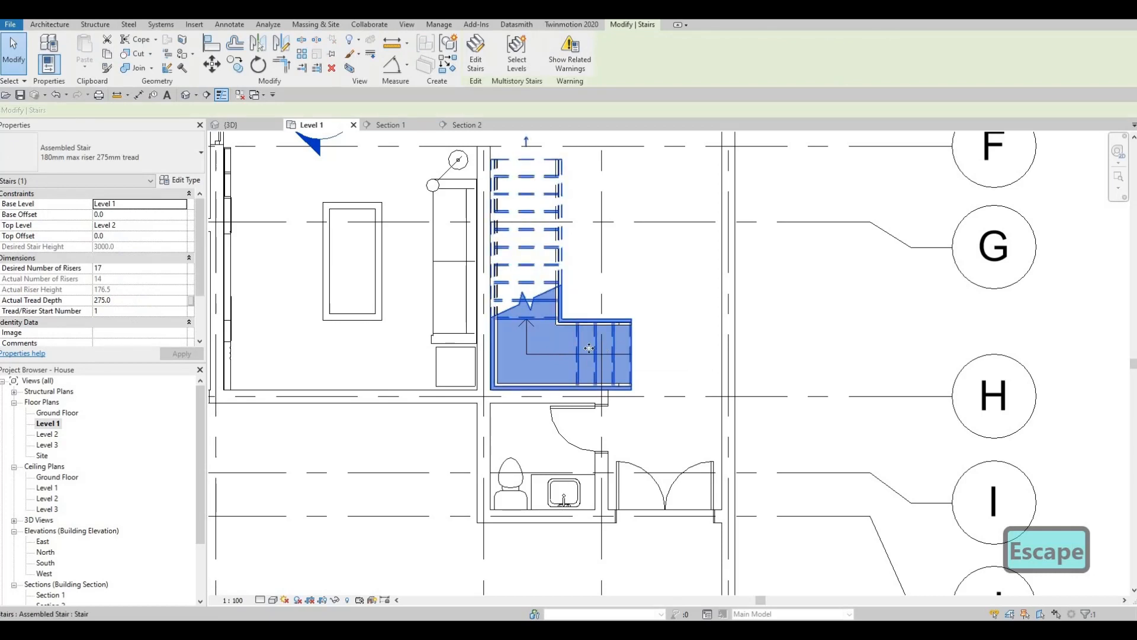
click(504, 194)
key(Escape)
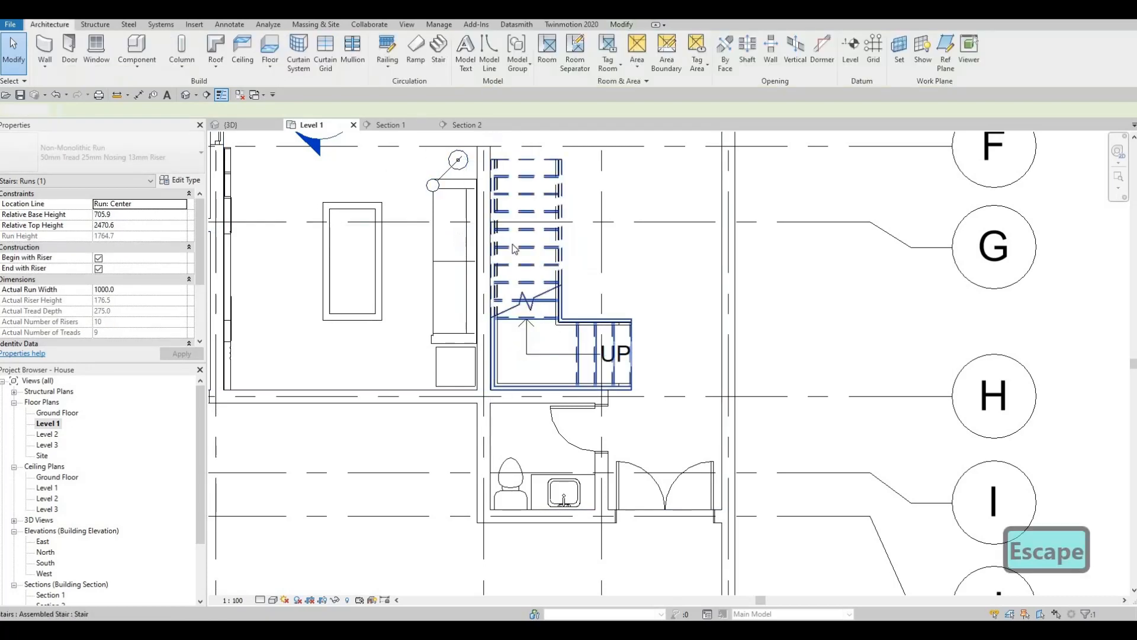
double_click(605, 347)
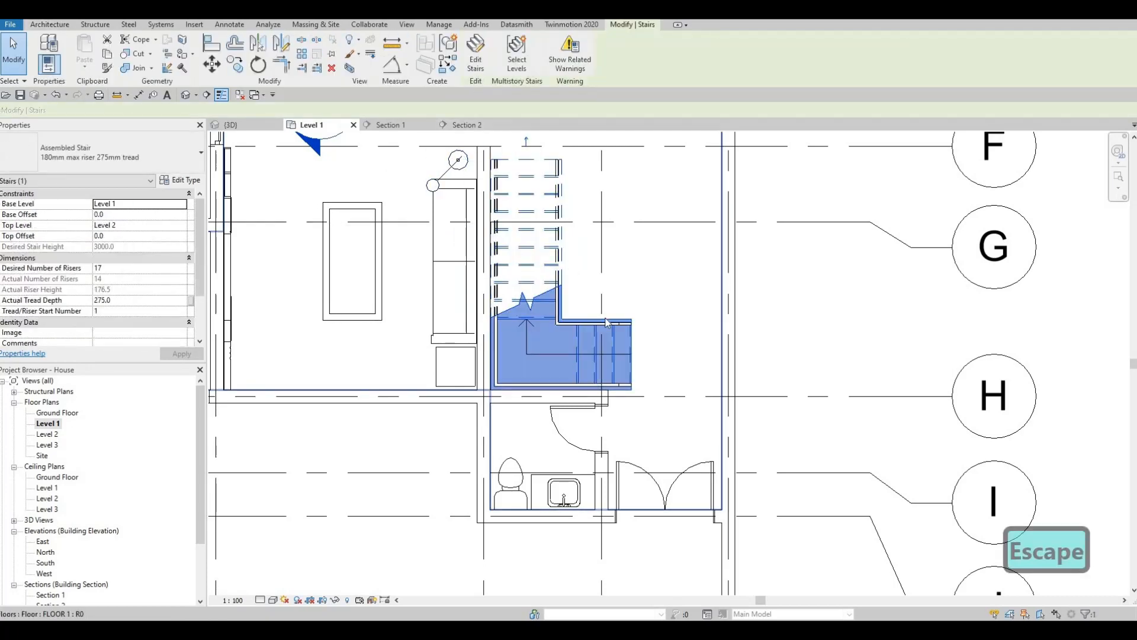
click(602, 348)
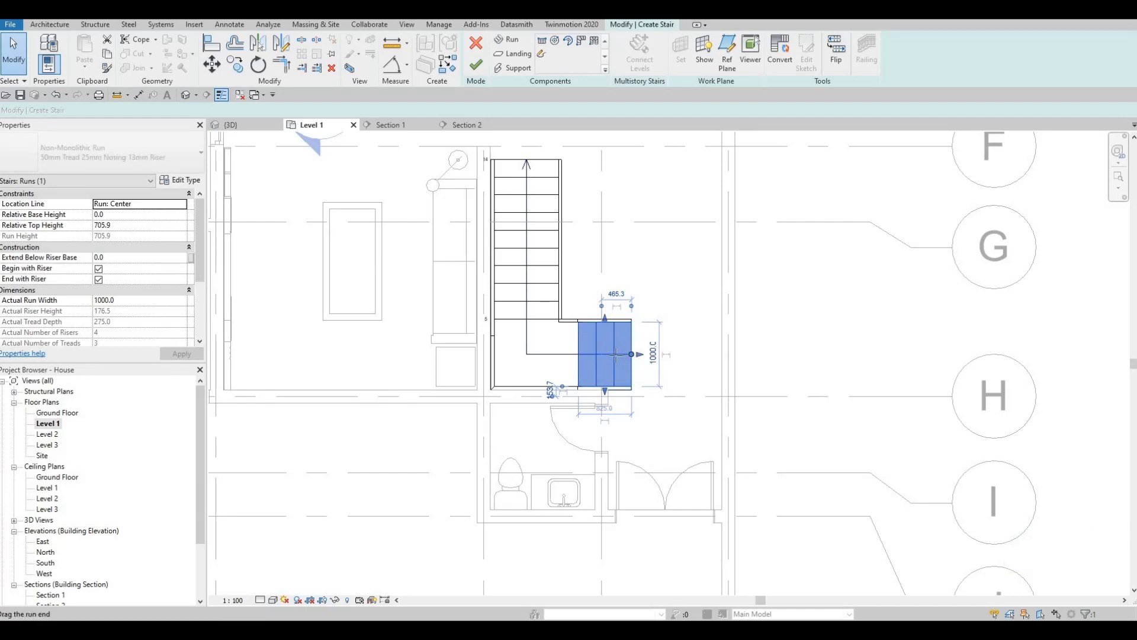
drag(631, 353, 614, 354)
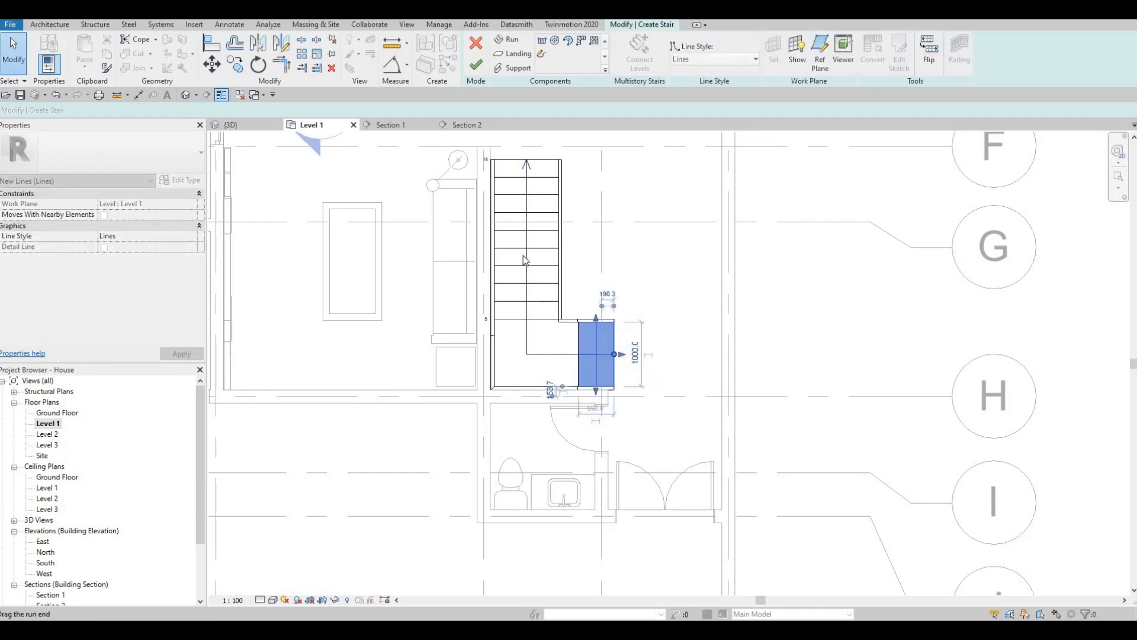
Try stretching the upper run to 3025 mm and to 2750 mm towards grid F, and undo the extension
click(526, 153)
drag(527, 158, 527, 125)
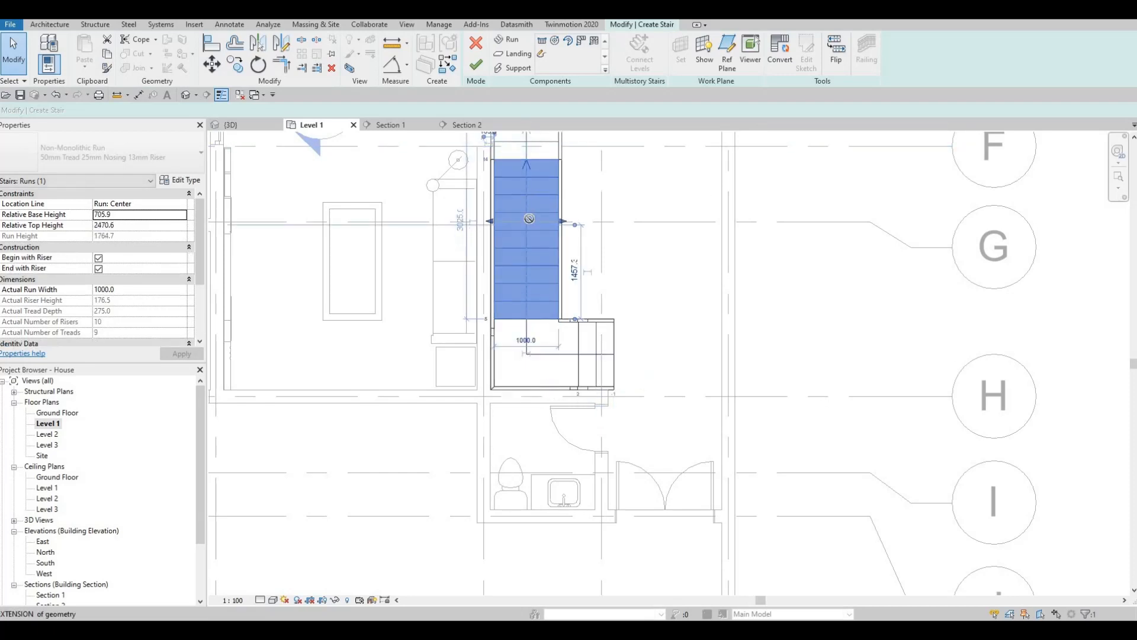
middle_drag(632, 389, 664, 508)
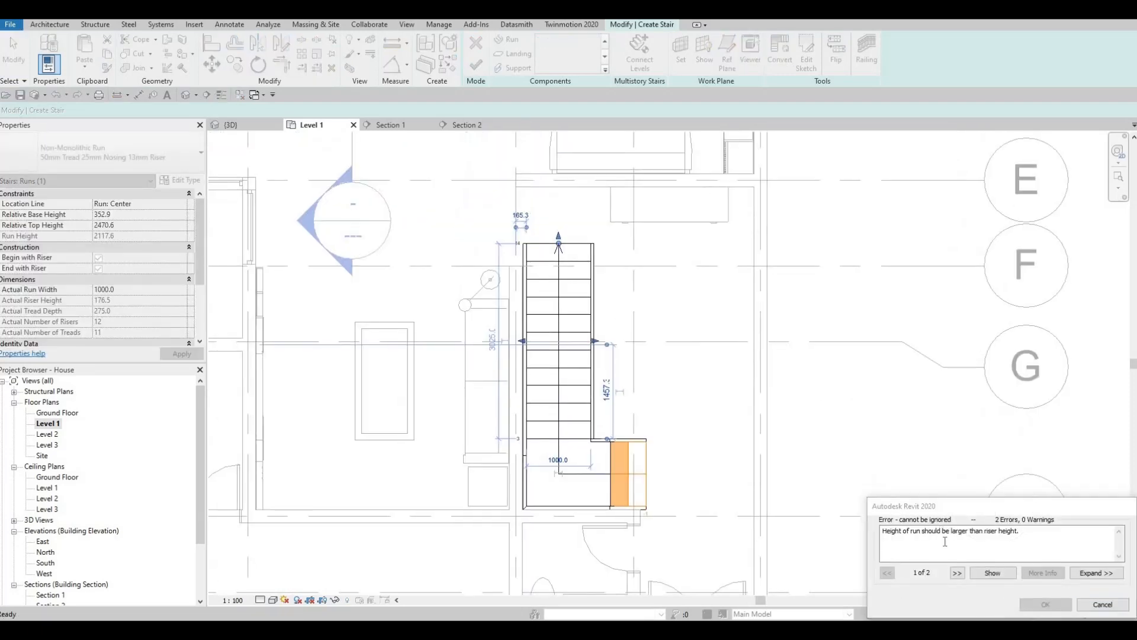
key(Escape)
key(Escape)
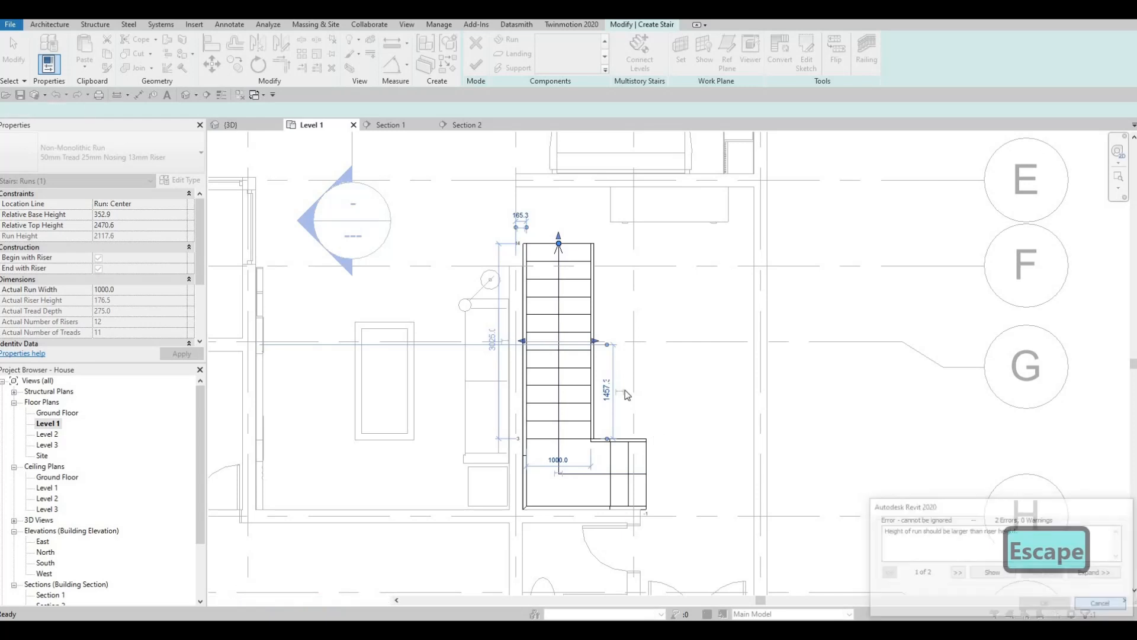
middle_drag(564, 257, 586, 318)
click(553, 223)
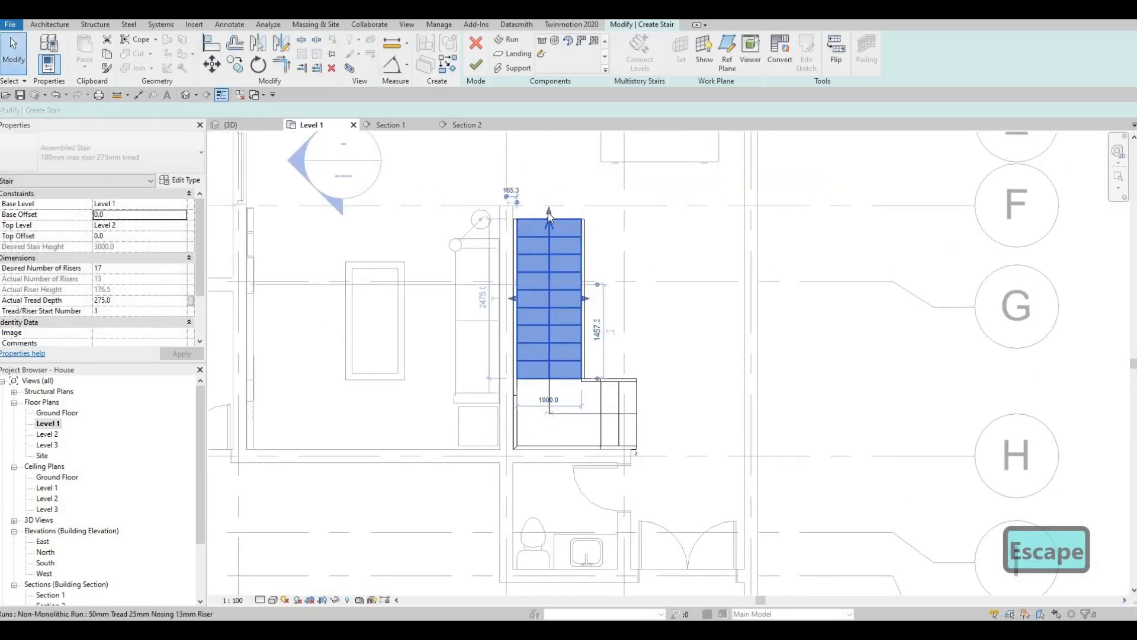
drag(549, 212, 550, 200)
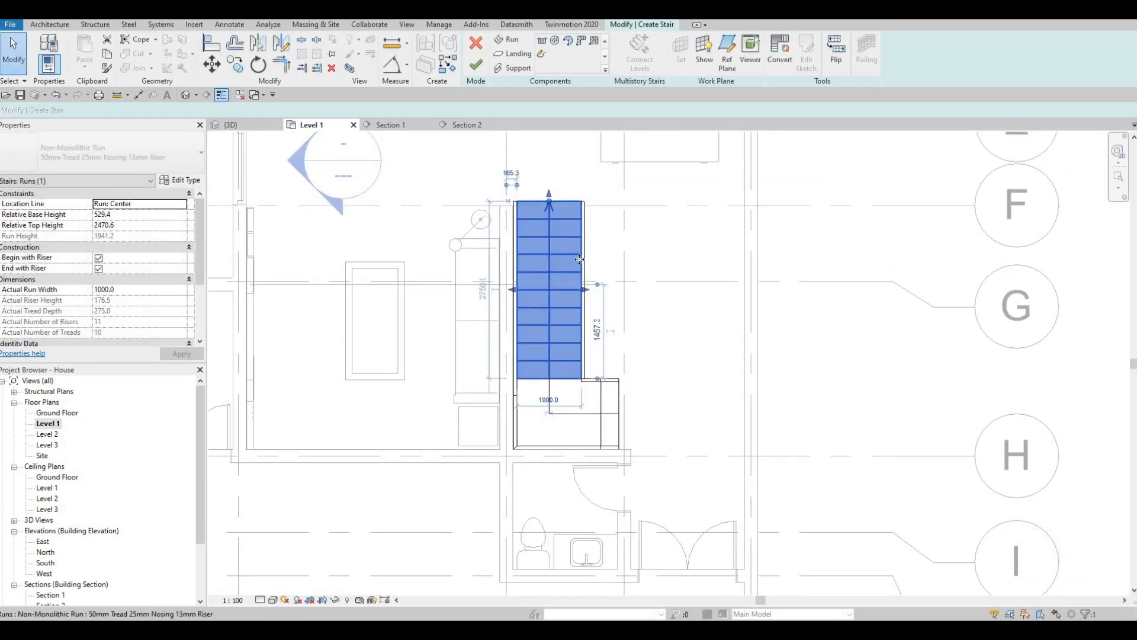
key(ctrl+z)
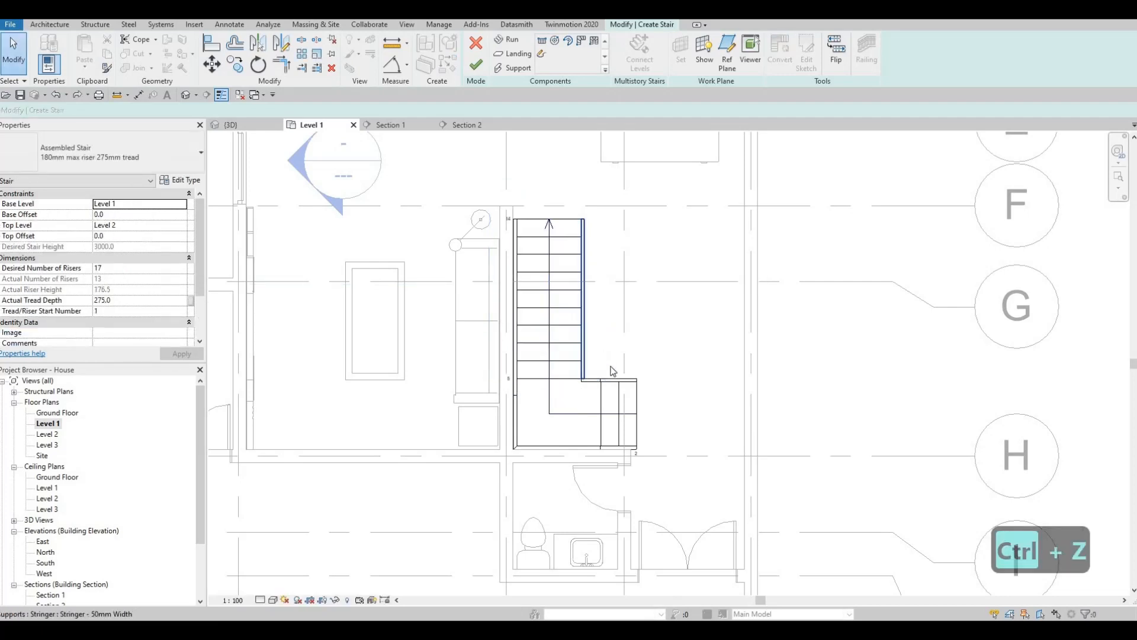
Extend the upper end of the stair's long run by one tread, past grid F, to a 2750 mm length
middle_drag(571, 270, 589, 302)
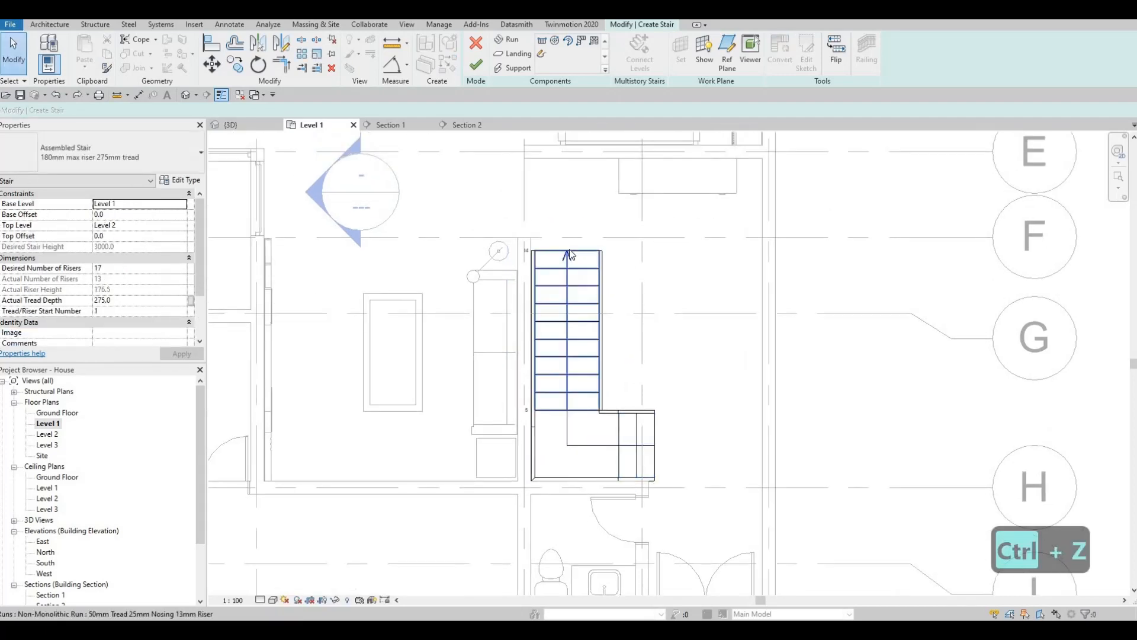
click(567, 249)
drag(567, 243, 568, 228)
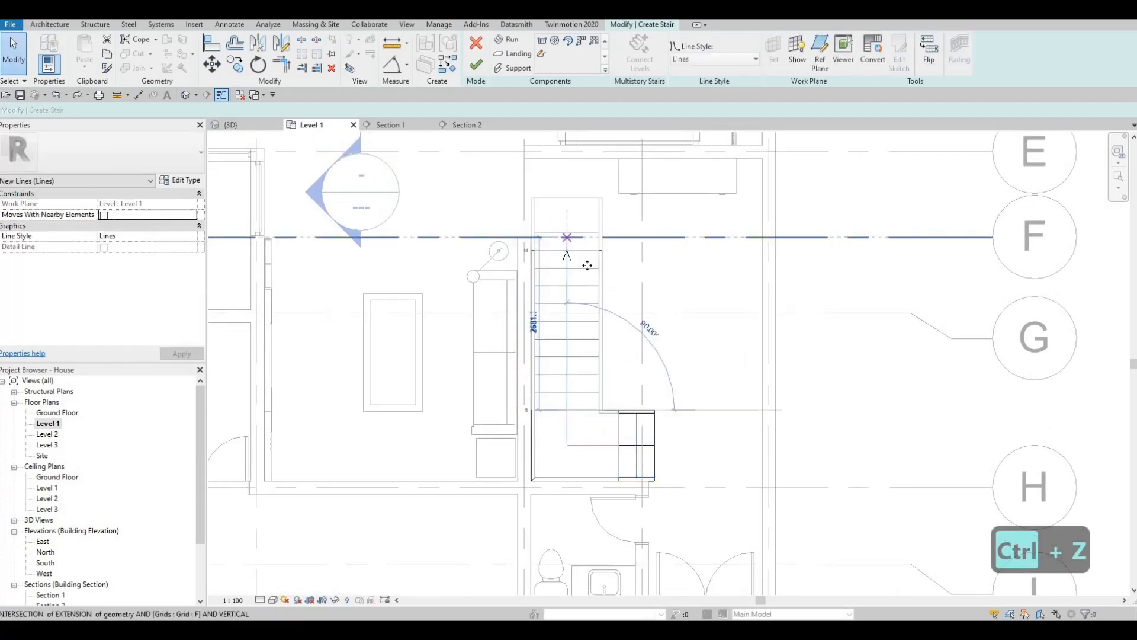
middle_drag(635, 445, 636, 433)
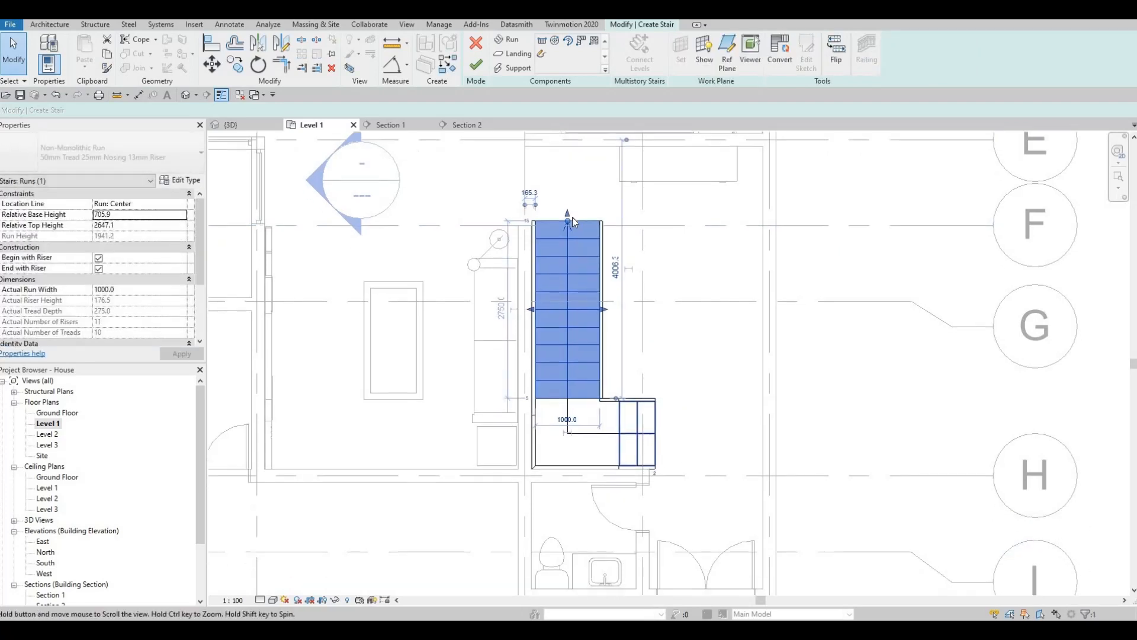
Try a 3025 mm upper run with 12 risers, finish and inspect the stair in 3D, and undo back to the stair edit
drag(567, 214, 568, 196)
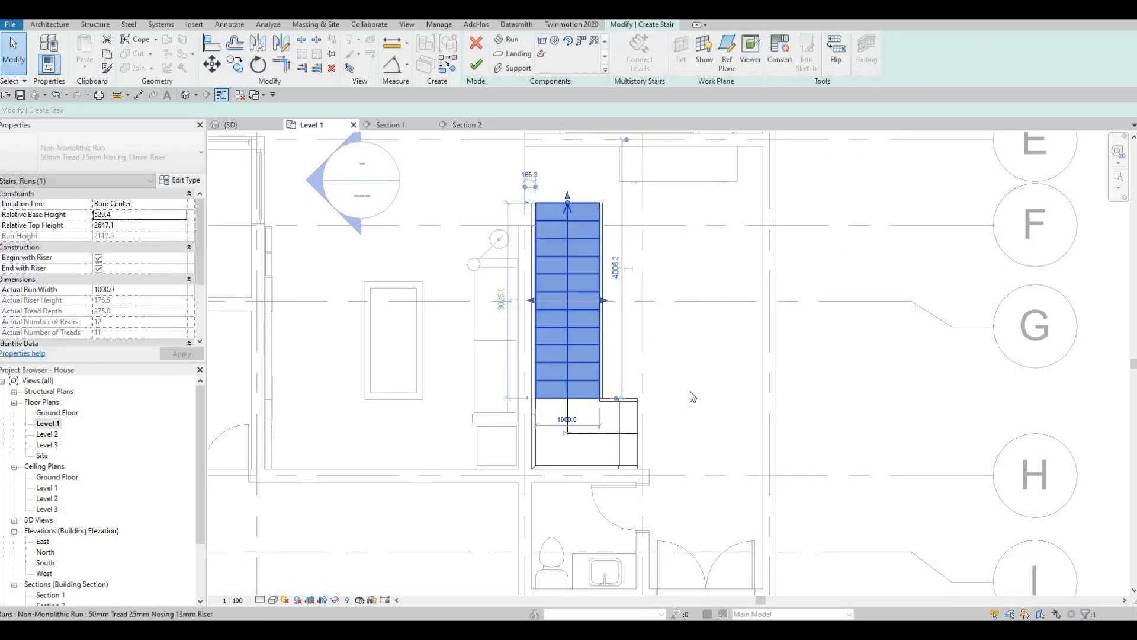
middle_drag(627, 402, 629, 410)
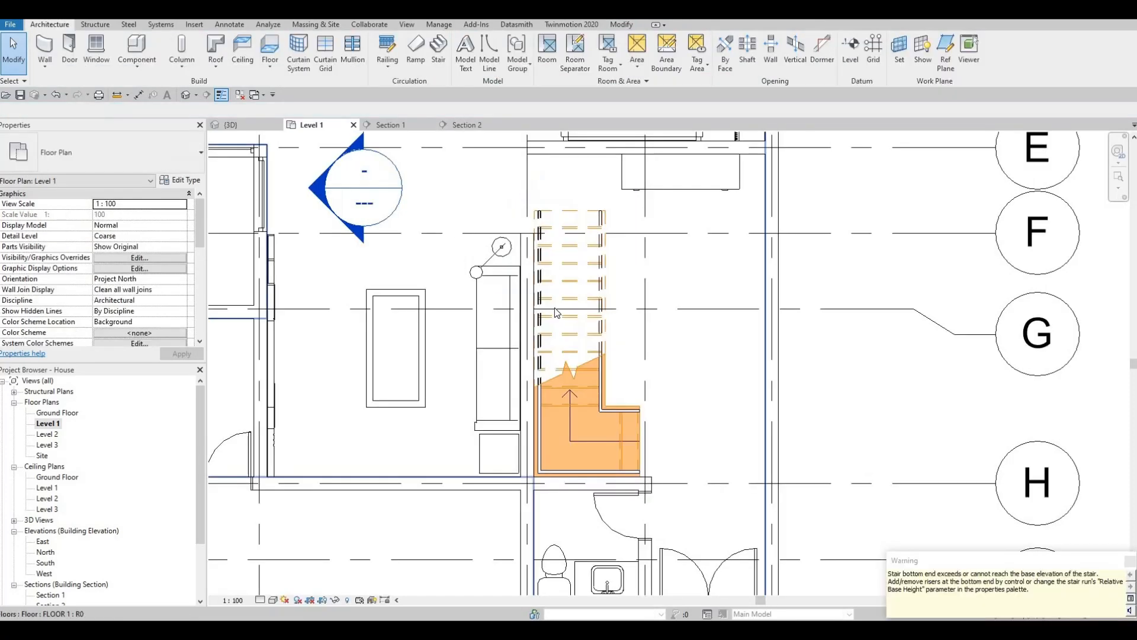
key(Escape)
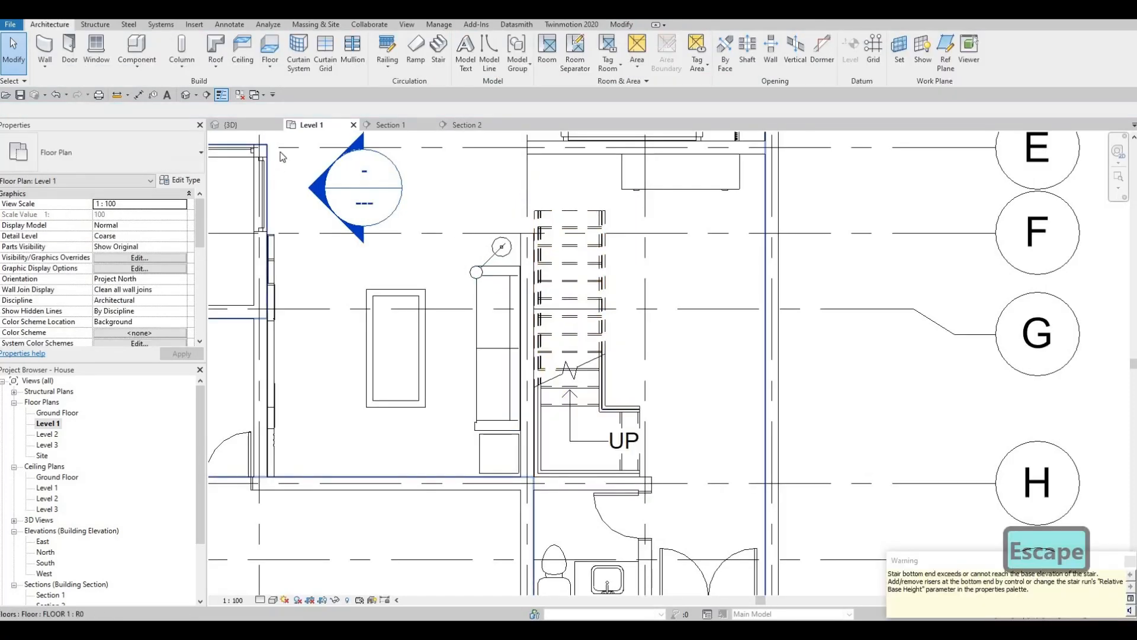
key(Escape)
click(248, 125)
shift+middle_drag(356, 190, 453, 272)
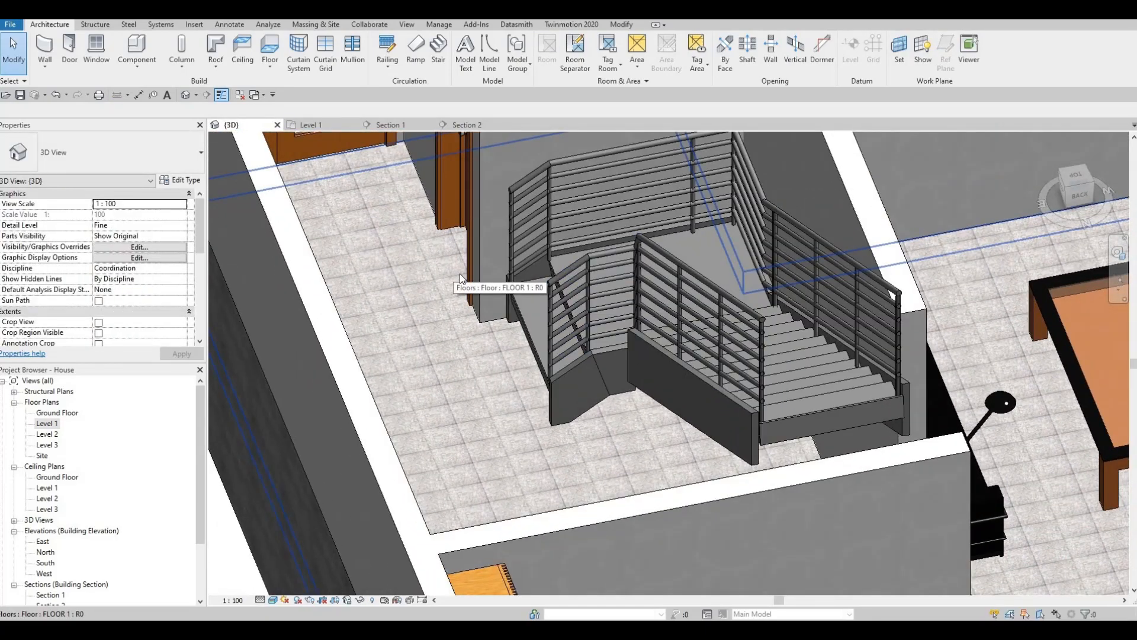
key(ctrl+z)
key(ctrl+z)
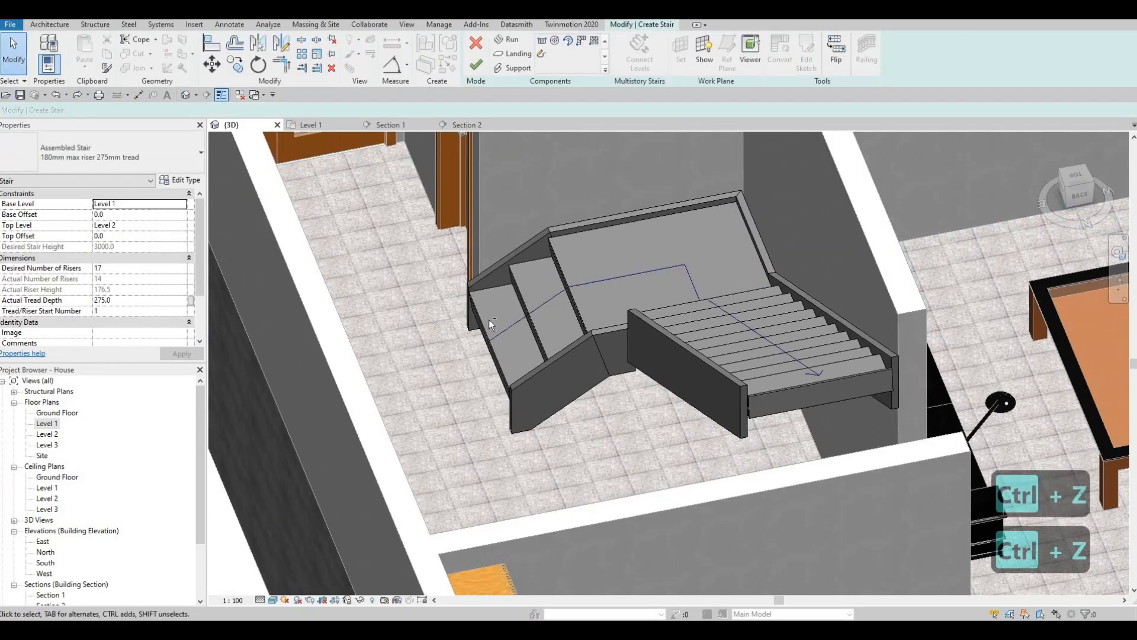
Finish the stair edit and delete both 900mm Pipe railings from the stair in the 3D view
mouse_move(540, 293)
shift+middle_down()
mouse_move(522, 284)
mouse_move(551, 267)
mouse_move(496, 271)
mouse_move(719, 330)
mouse_move(808, 279)
mouse_move(817, 215)
mouse_move(563, 215)
mouse_move(585, 320)
mouse_move(595, 294)
mouse_move(486, 72)
mouse_move(623, 233)
shift+middle_up()
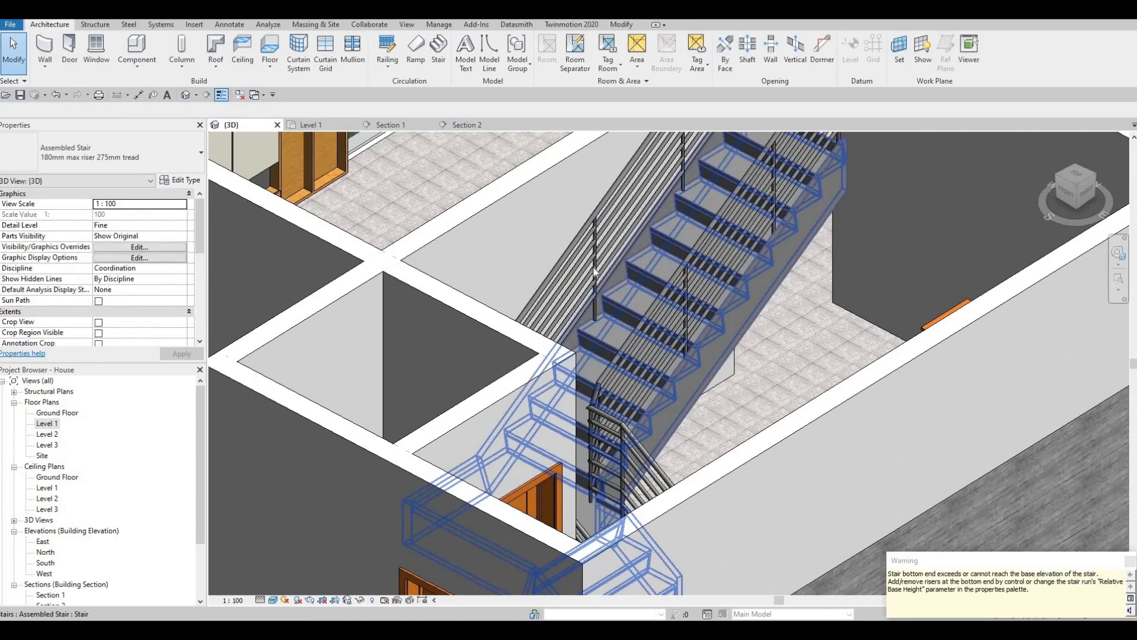
scroll(556, 337, down, 2)
shift+middle_drag(555, 336, 572, 293)
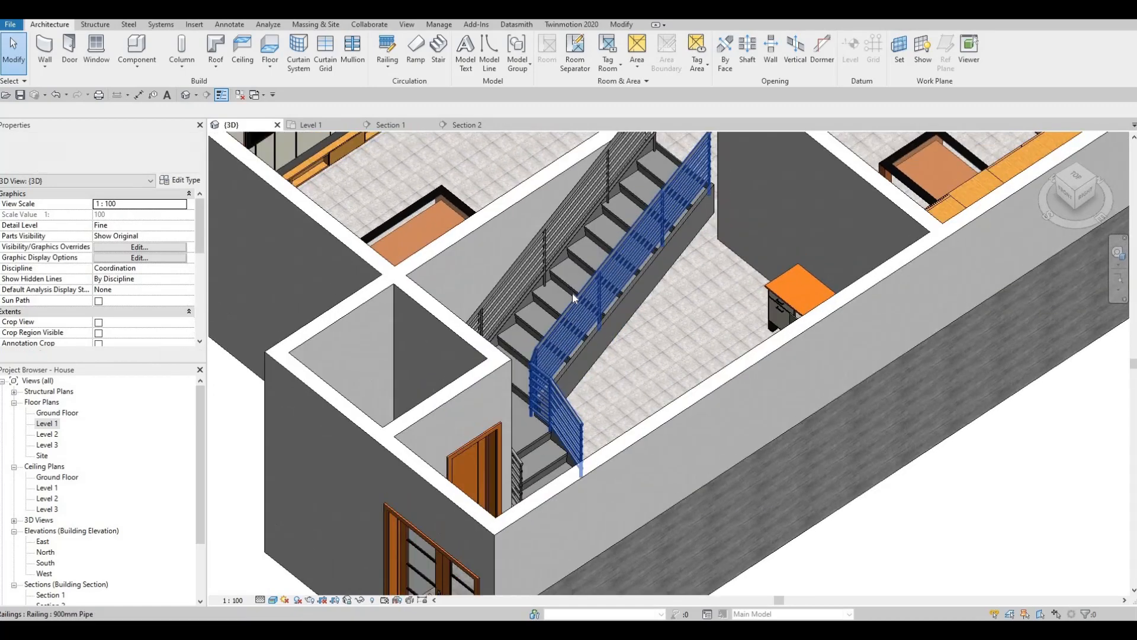
click(549, 259)
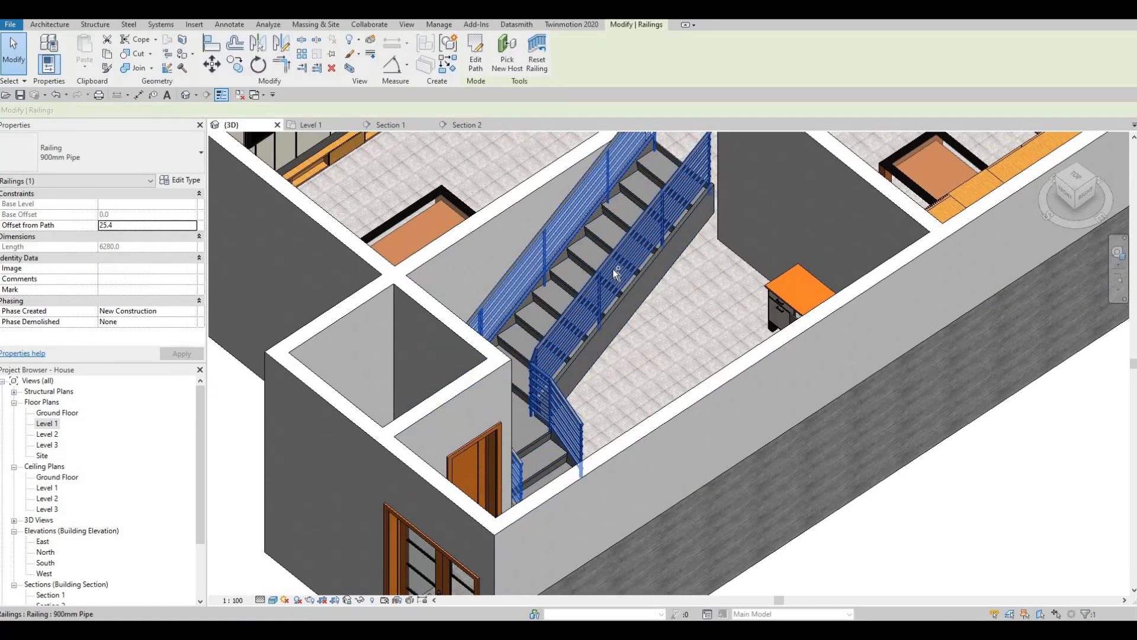
ctrl+click(607, 284)
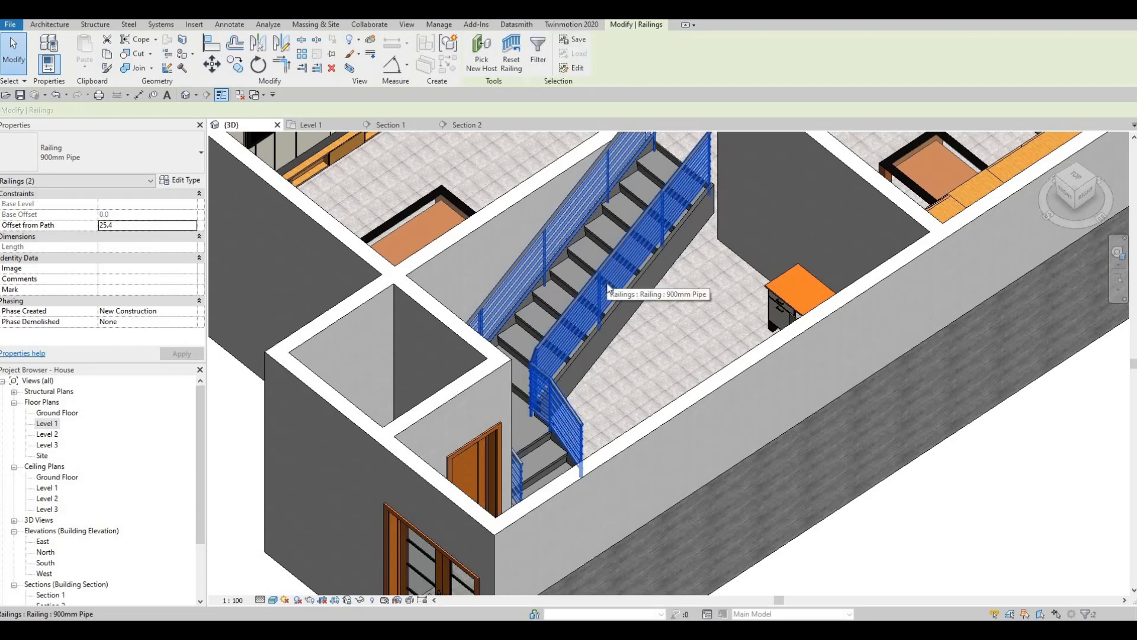
key(Delete)
key(Escape)
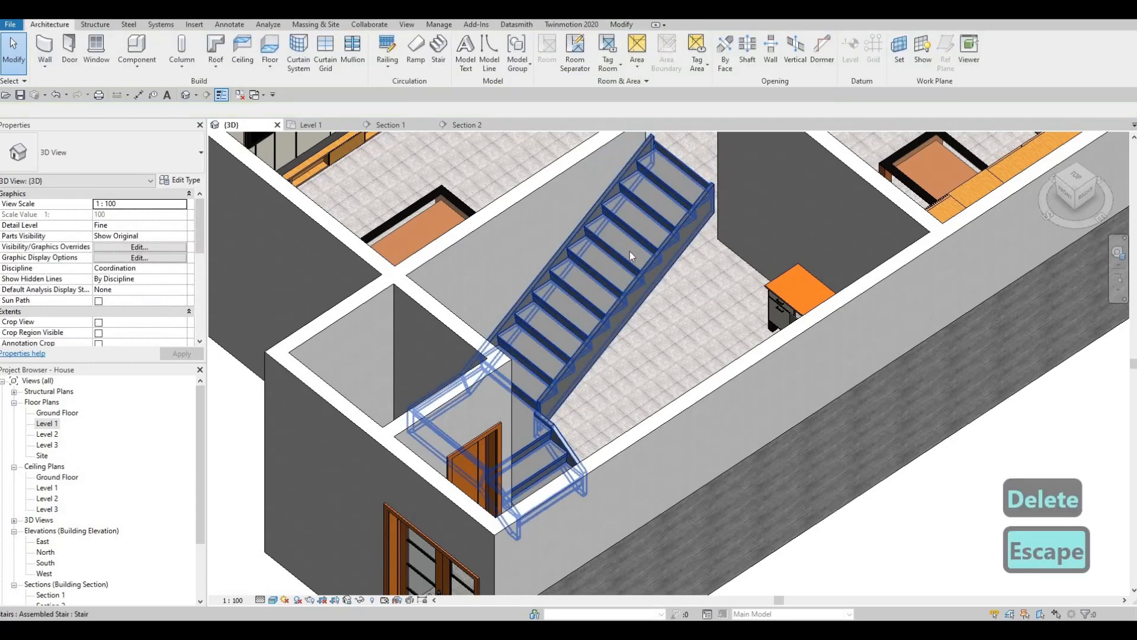
Set the stair type's right support to None, keep the left support as Stringer (Closed), and apply the type properties
click(302, 134)
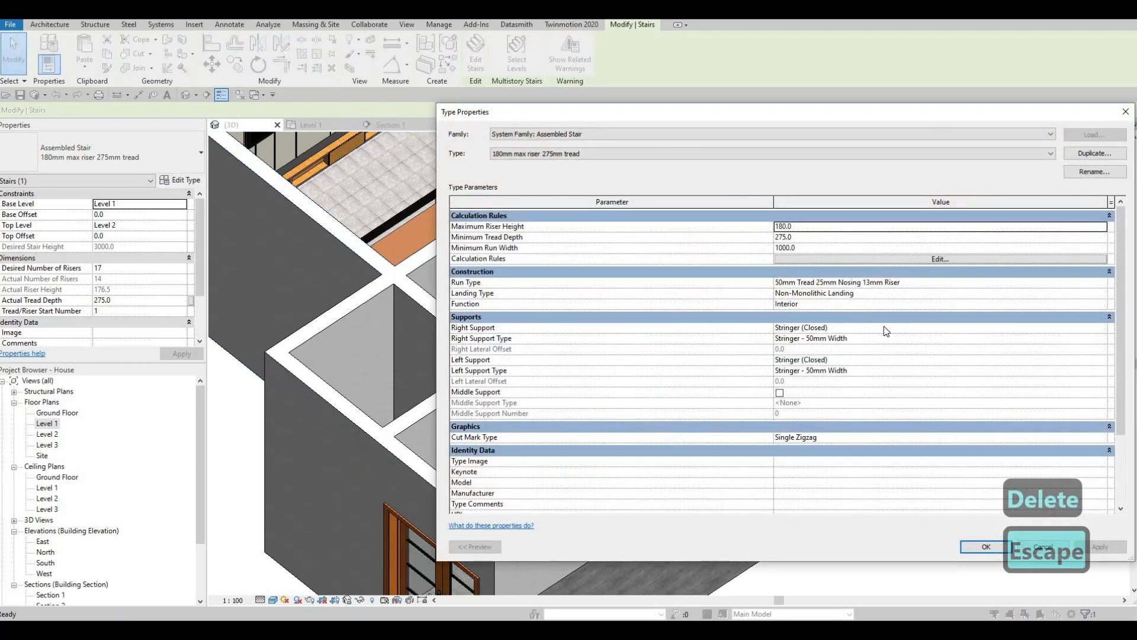
click(883, 328)
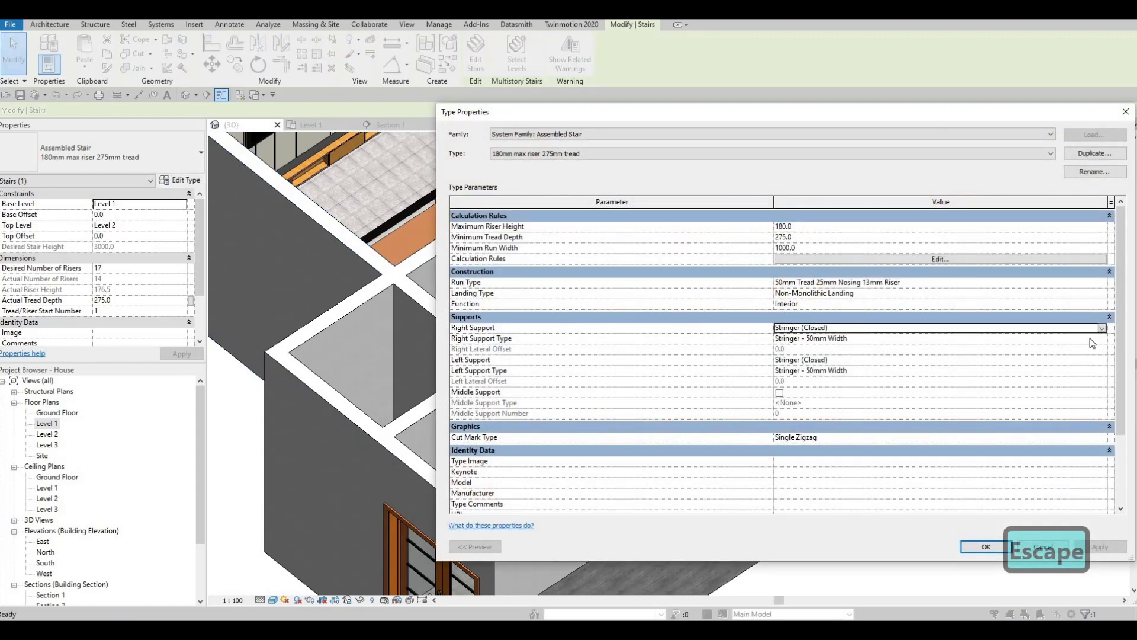
click(822, 330)
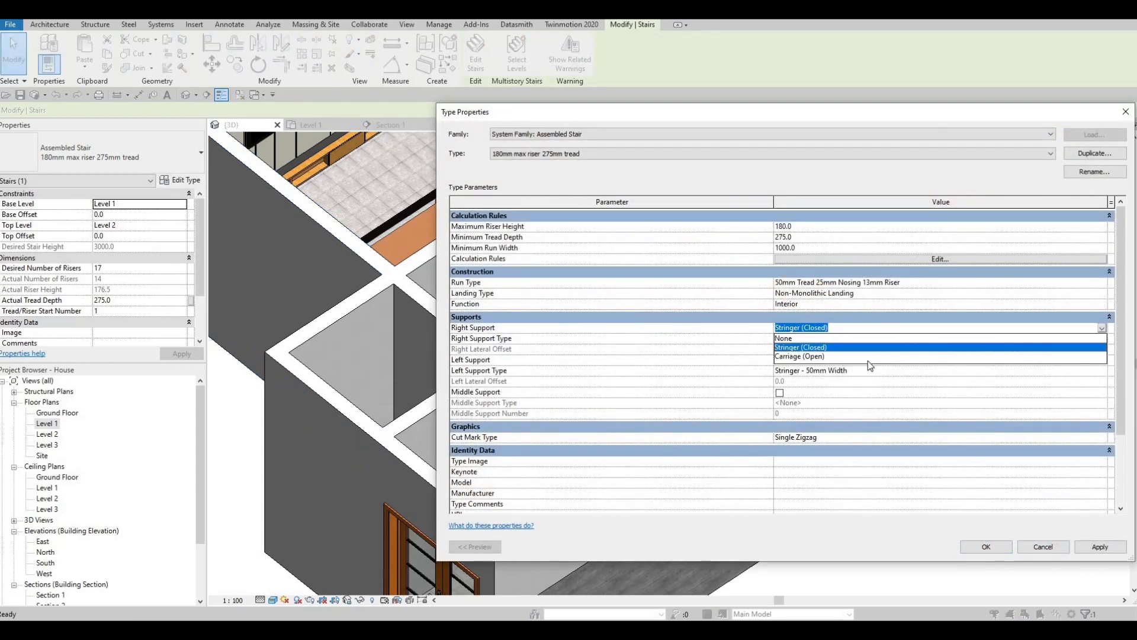
click(783, 338)
click(1100, 360)
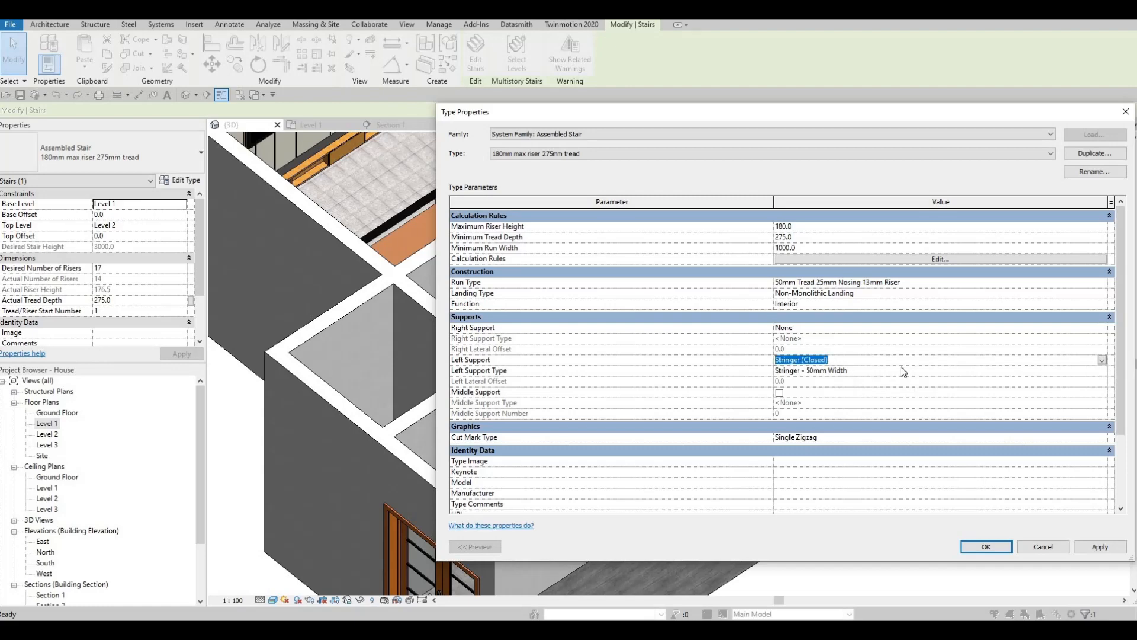
click(823, 362)
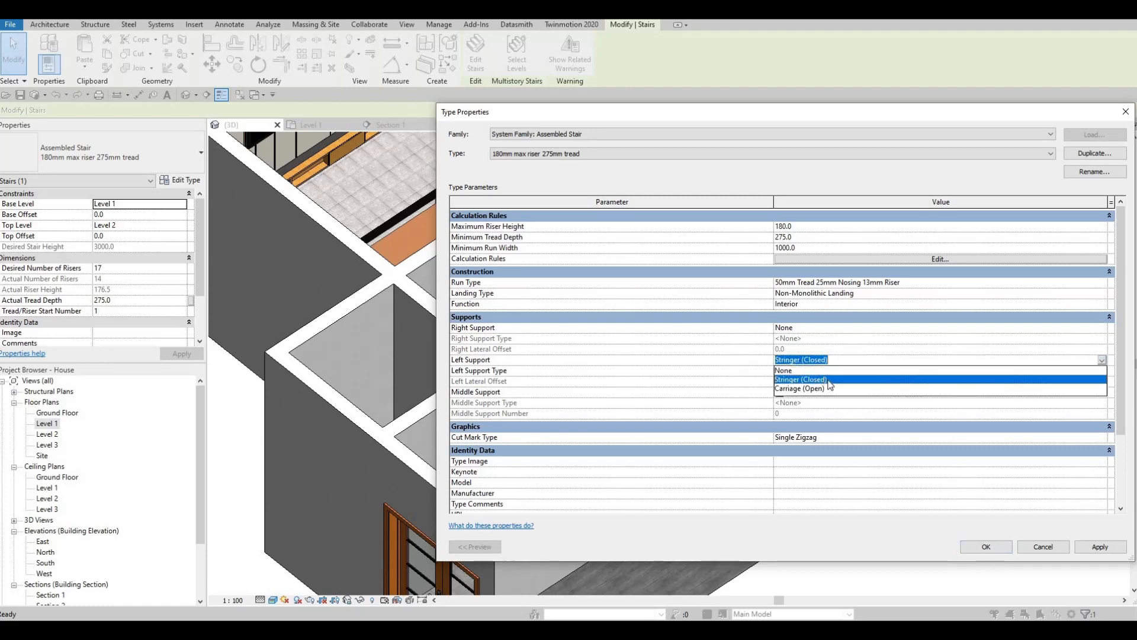
click(1066, 528)
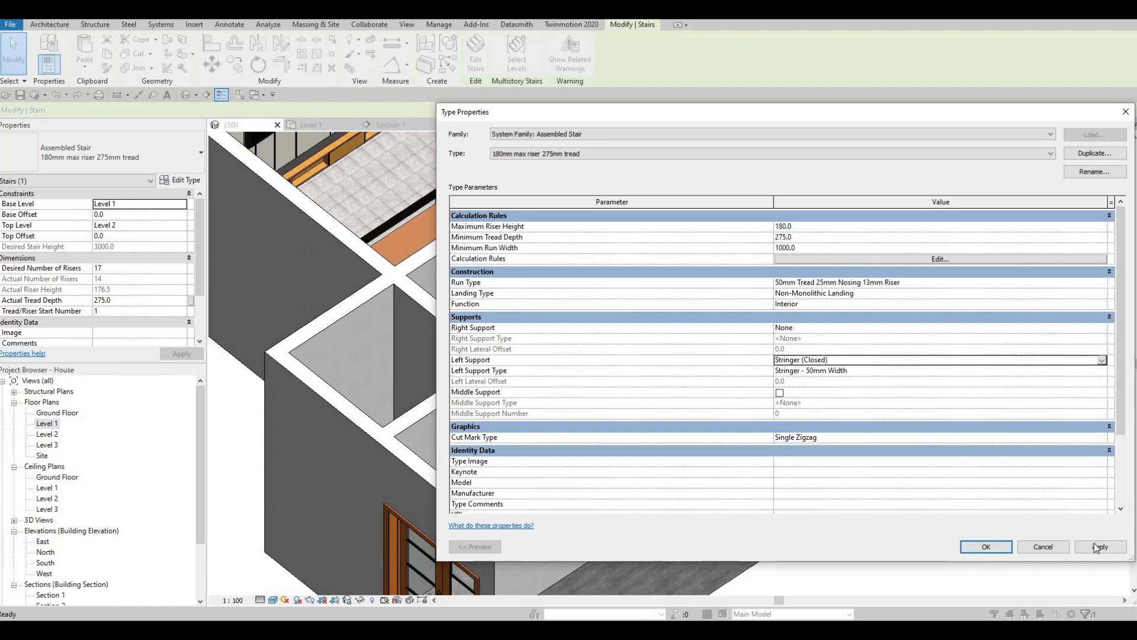
click(977, 547)
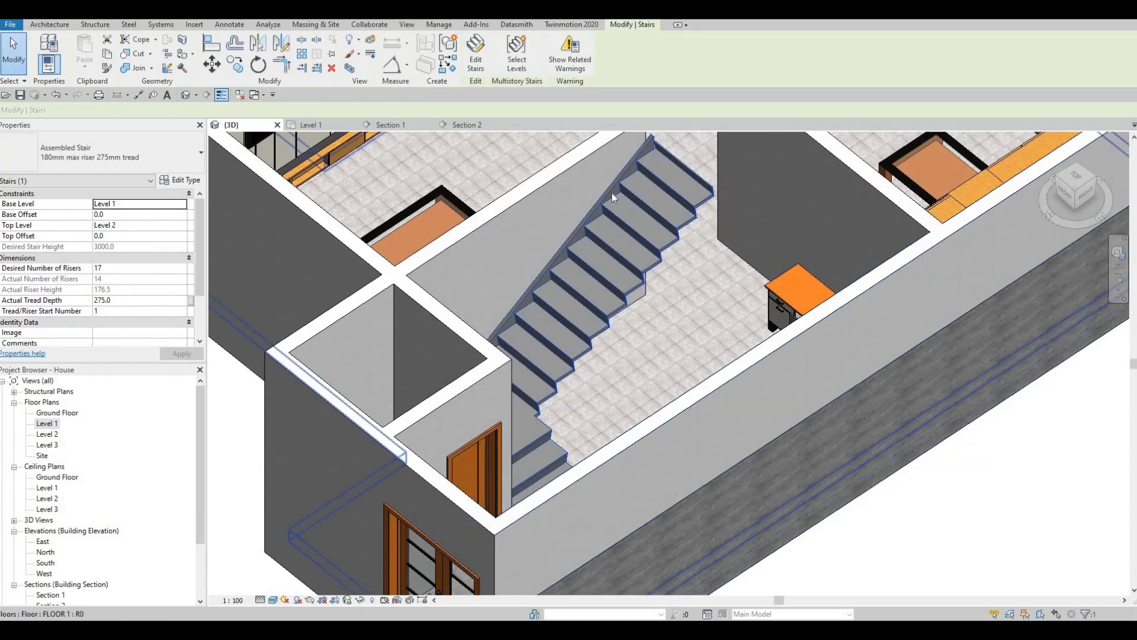
key(Escape)
Set the stair type's right support to Carriage (Open) and its left support to None, and apply the type properties
click(610, 190)
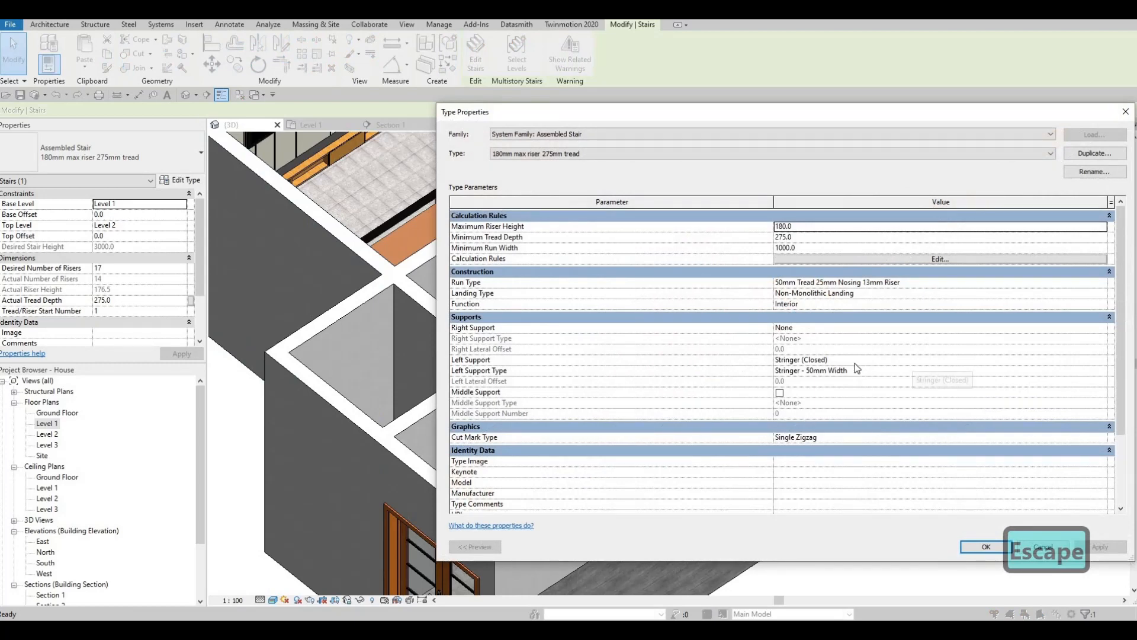
click(1101, 330)
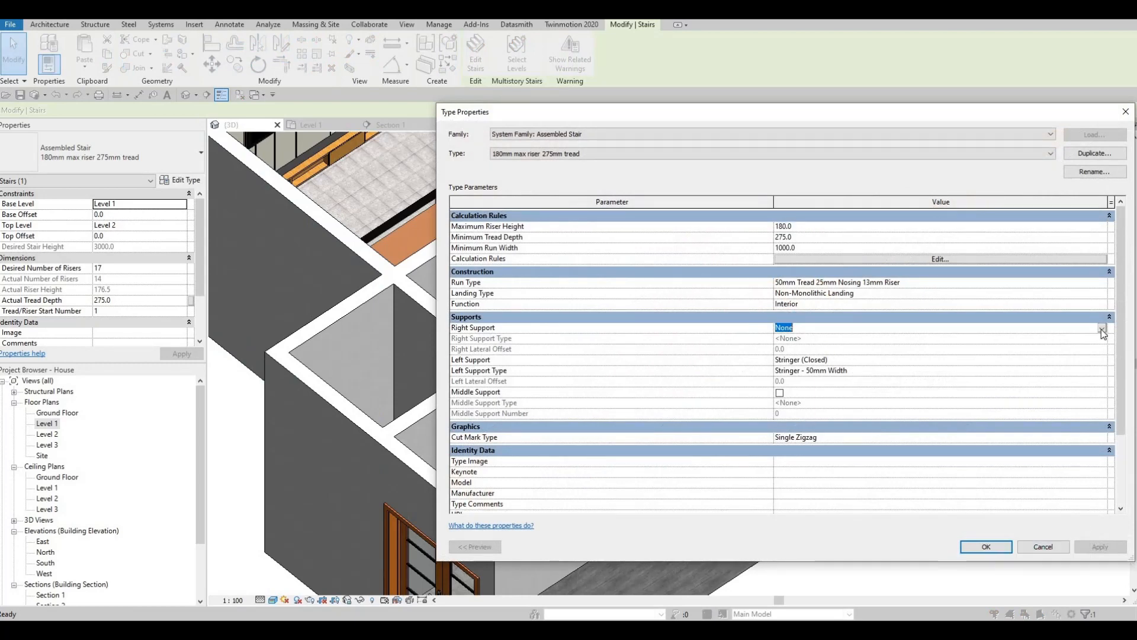
click(838, 348)
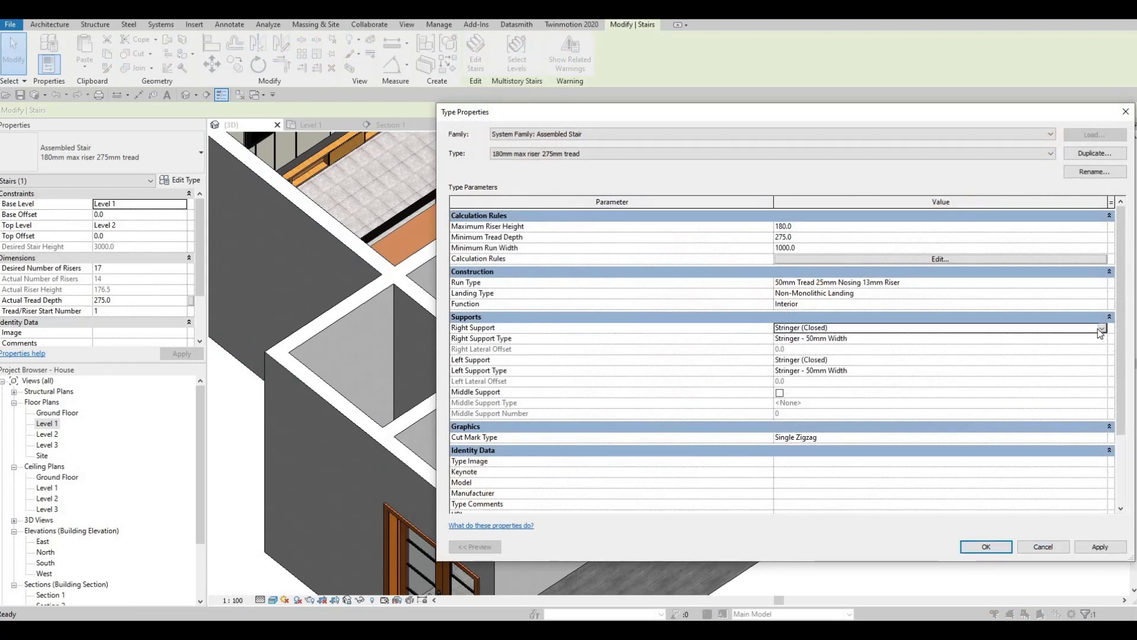
click(1102, 328)
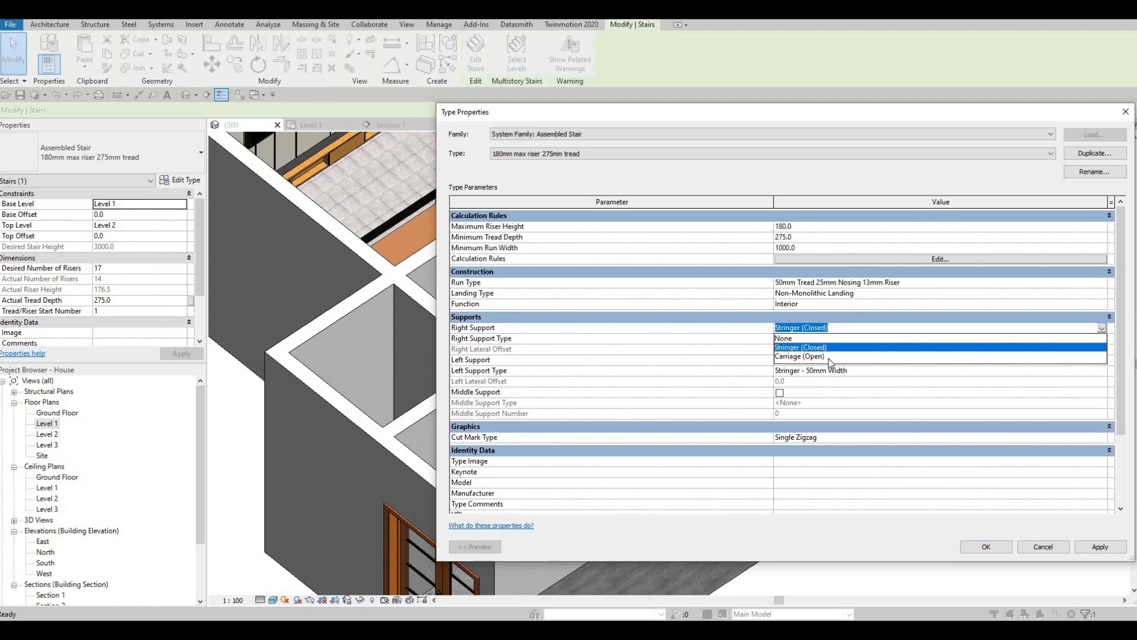
click(863, 357)
click(1101, 360)
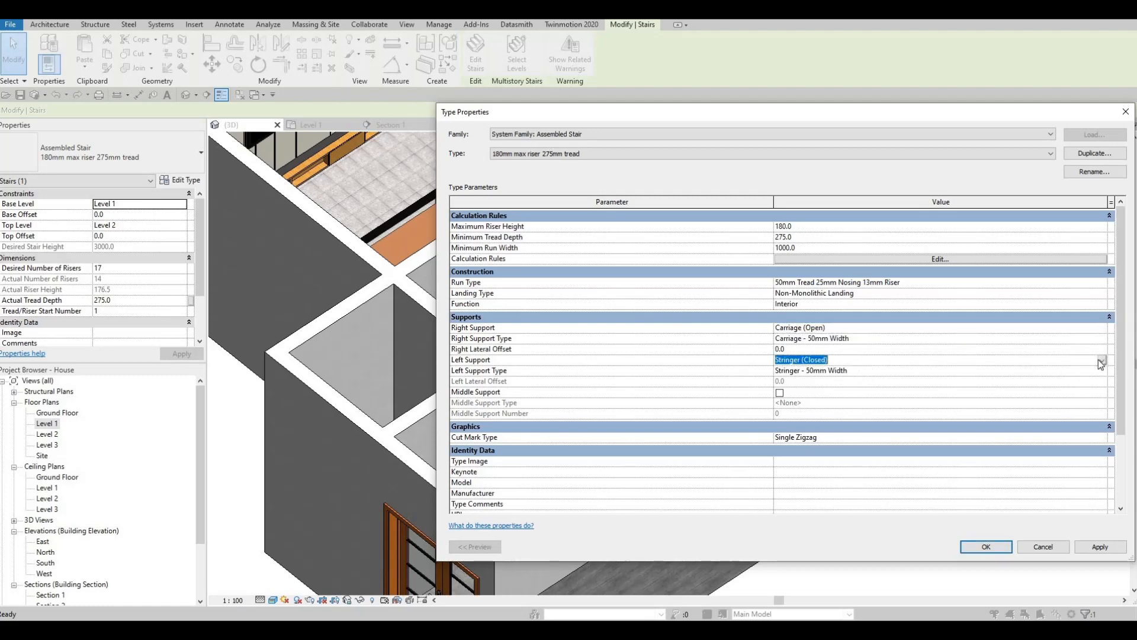
click(1102, 360)
click(1055, 371)
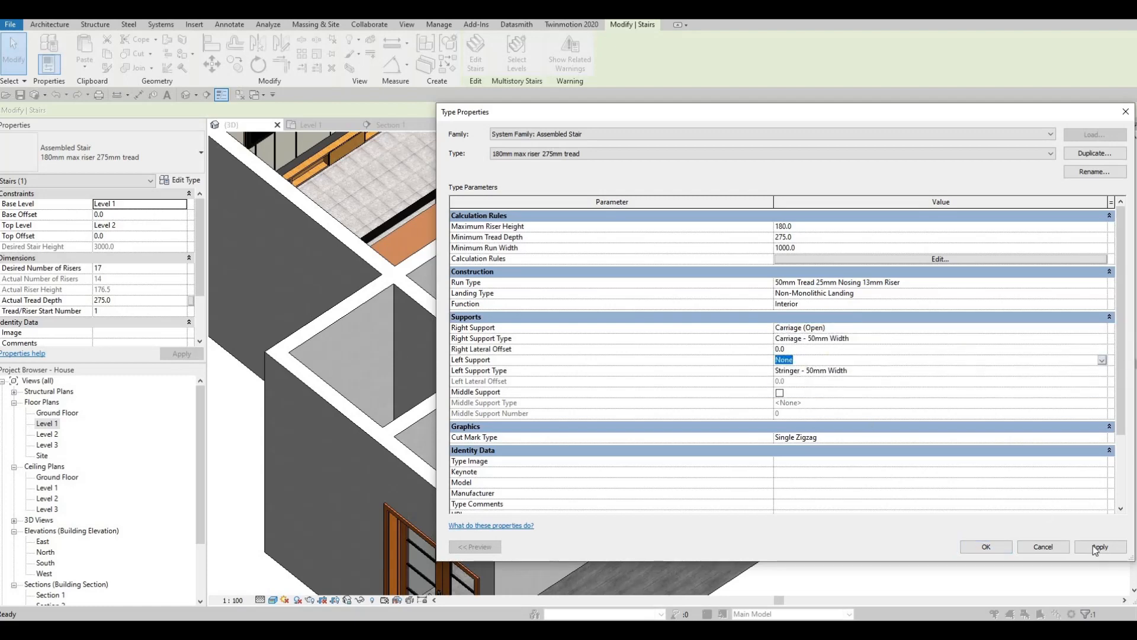
click(1100, 548)
click(972, 546)
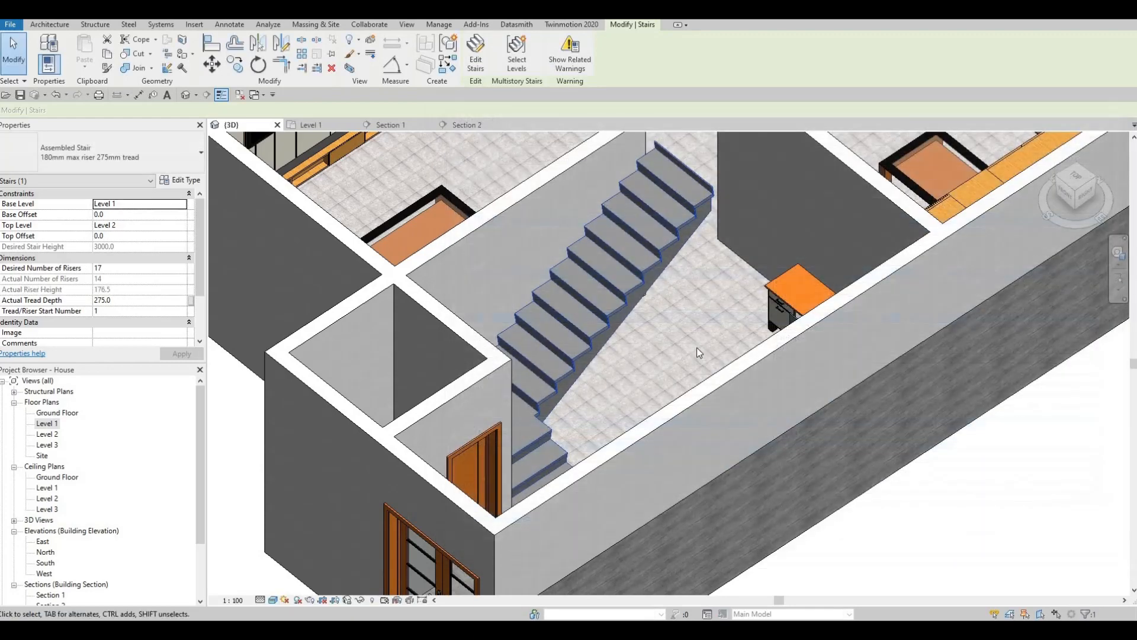
shift+middle_drag(712, 360, 693, 336)
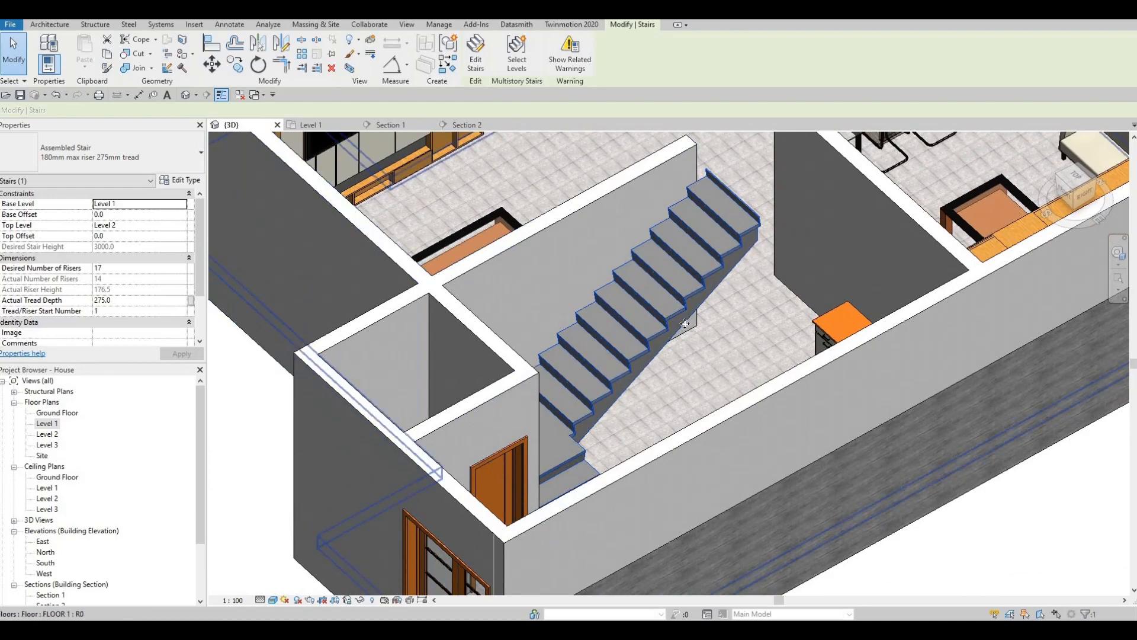
Change the selected stair type's right support to Stringer (Closed)
click(182, 180)
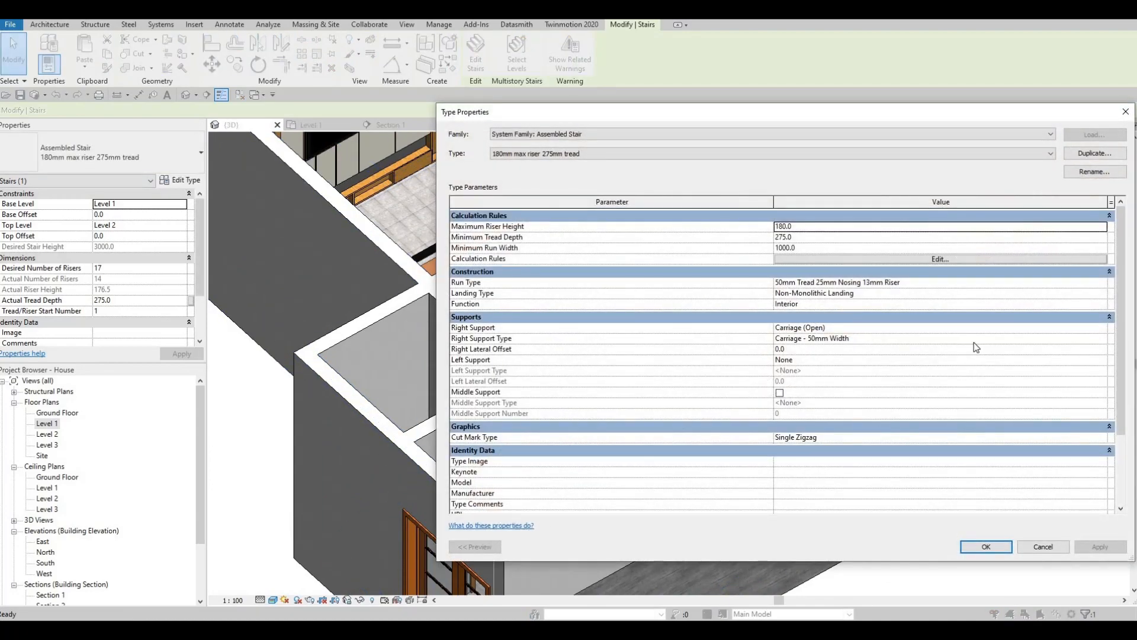
click(1103, 328)
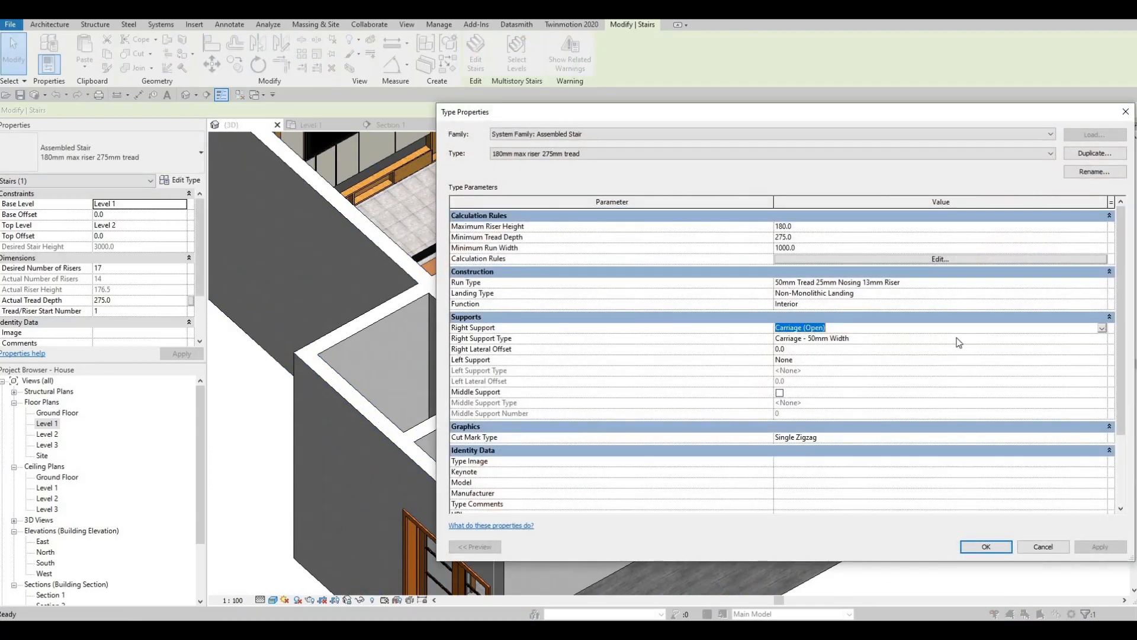
click(865, 347)
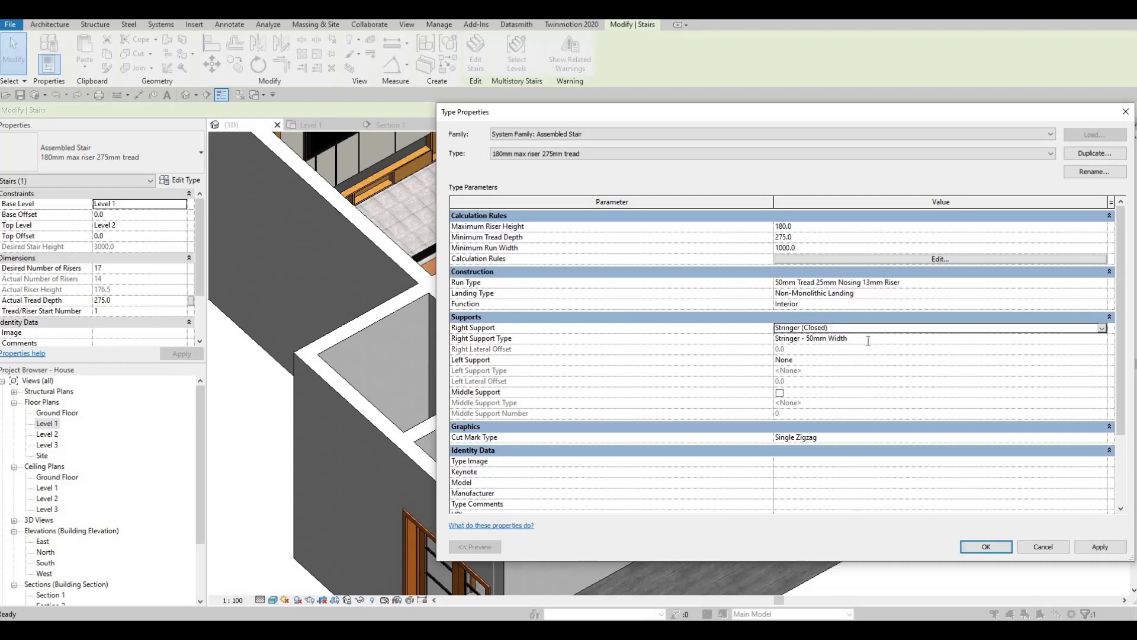
Set the right stringer type's width to 30 mm and its total depth to 900 mm, and apply the changes to the stair
click(1097, 338)
click(1103, 339)
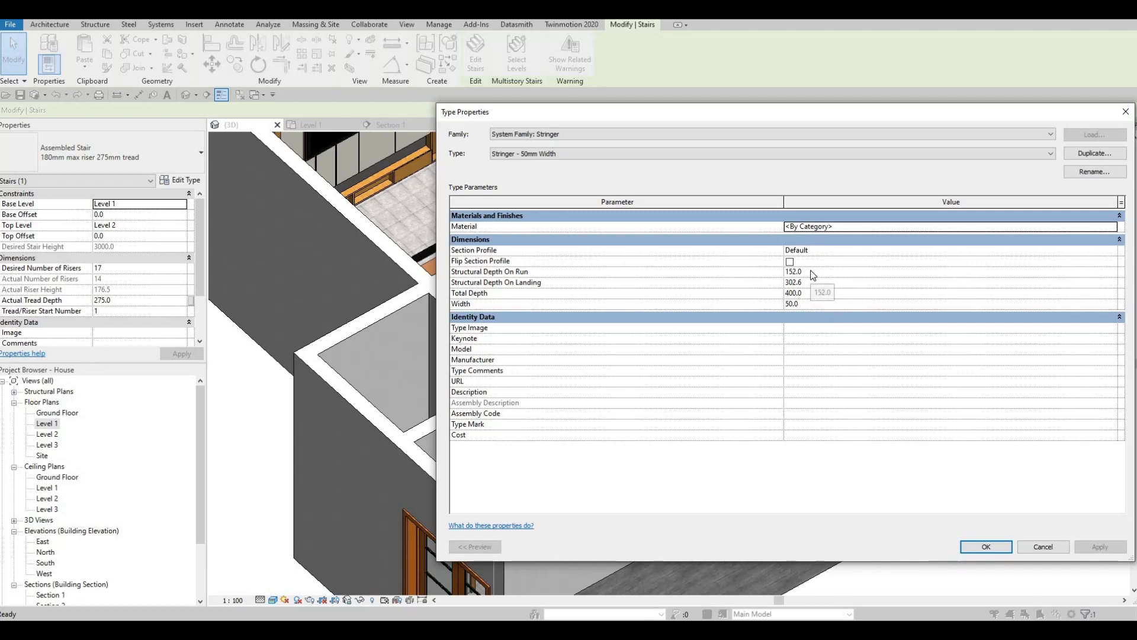
click(817, 305)
text(30)
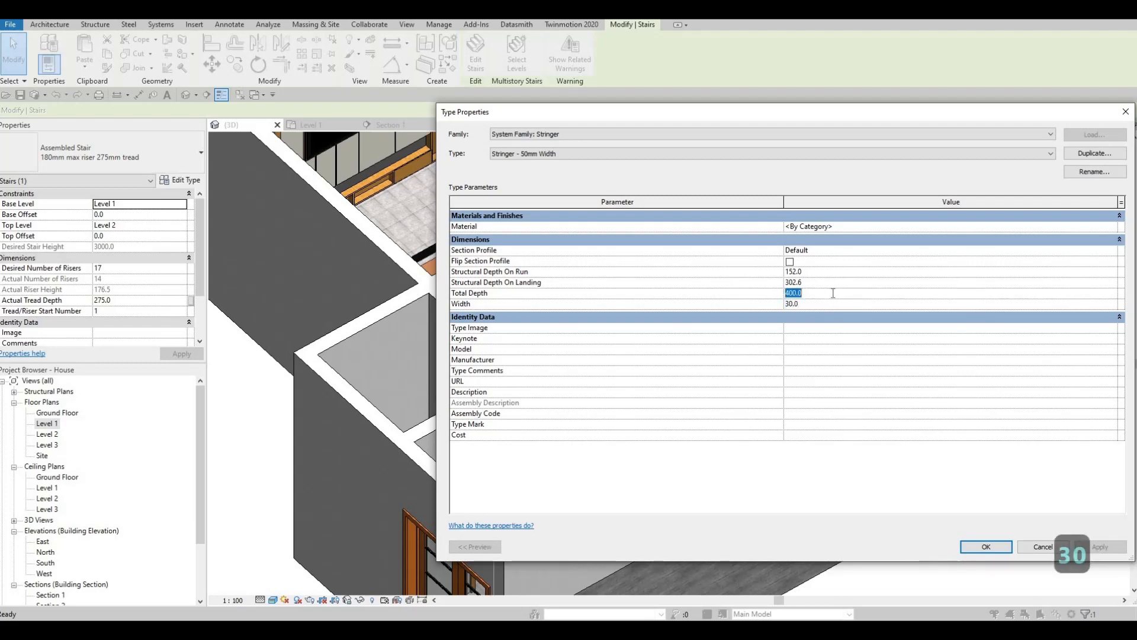
text(900)
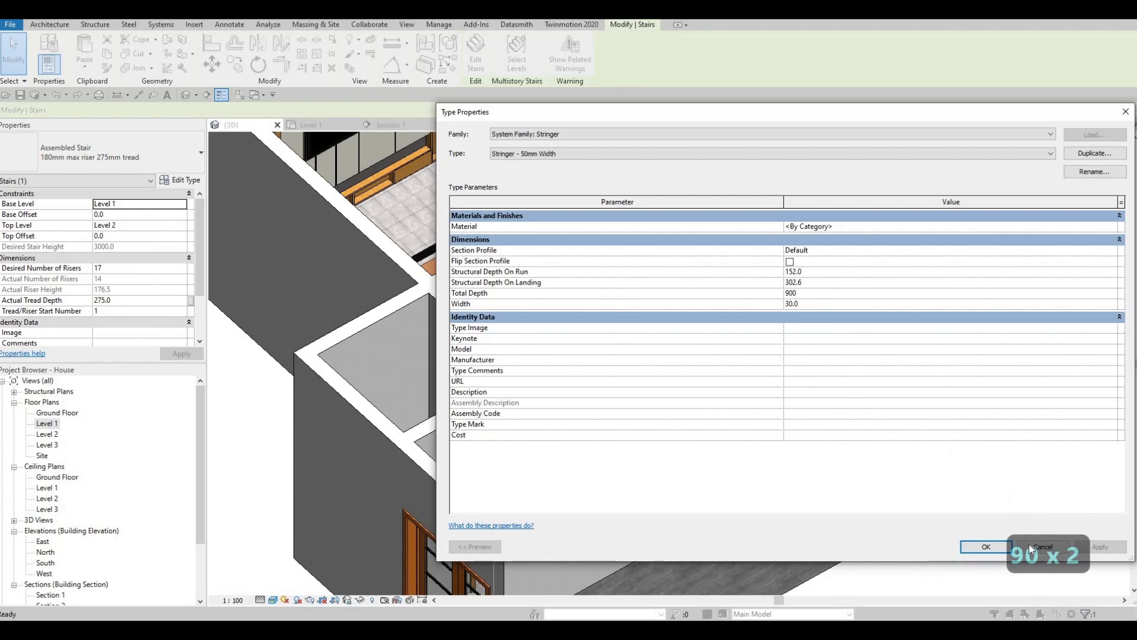
click(973, 547)
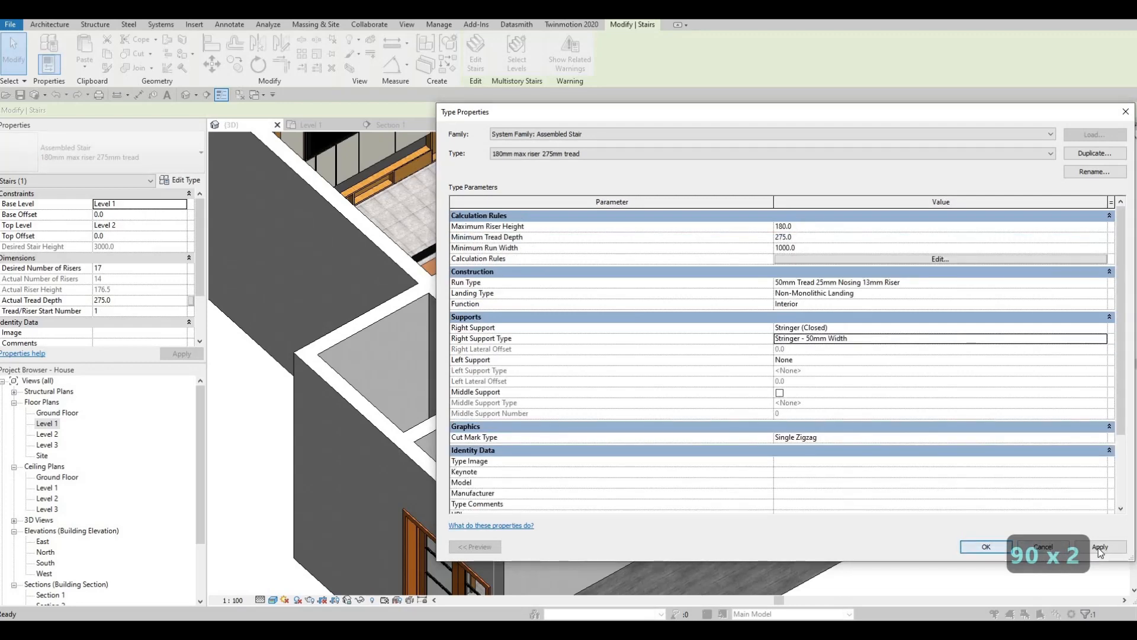
click(987, 547)
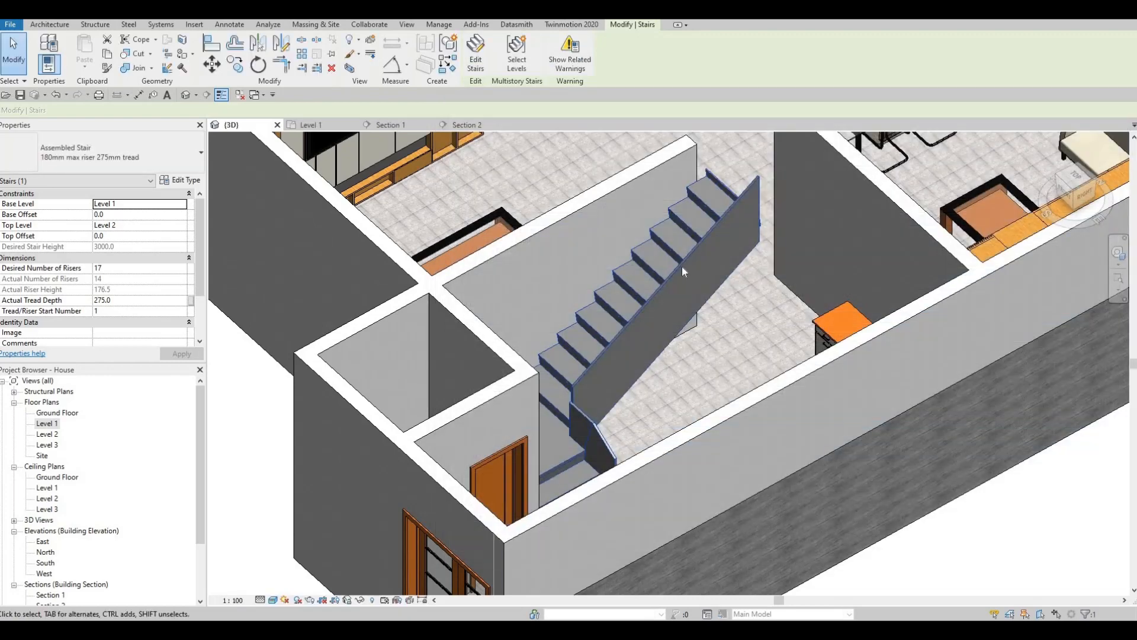
key(Escape)
key(Escape)
Open the material selection for the stair's right stringer type and search the materials for GLASS
click(680, 267)
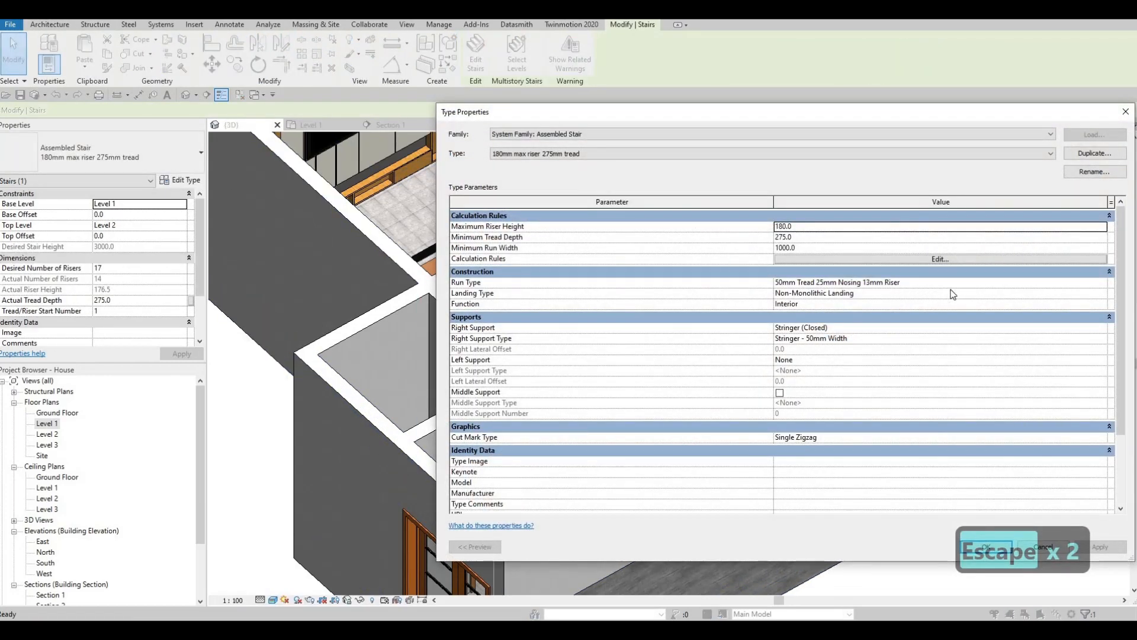
click(1102, 338)
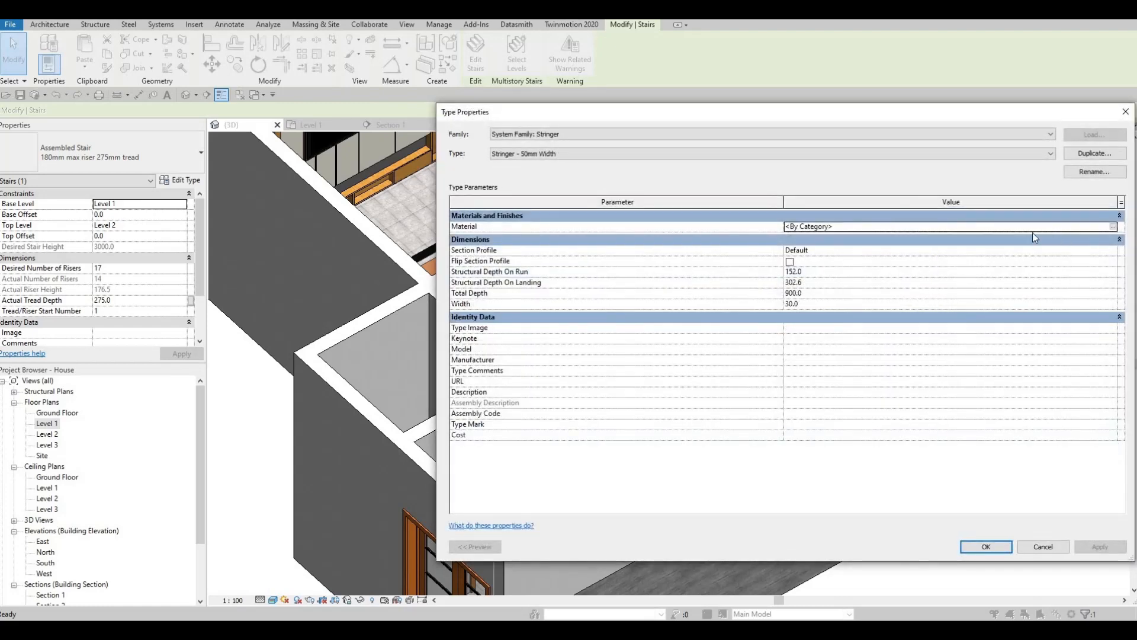
click(1032, 232)
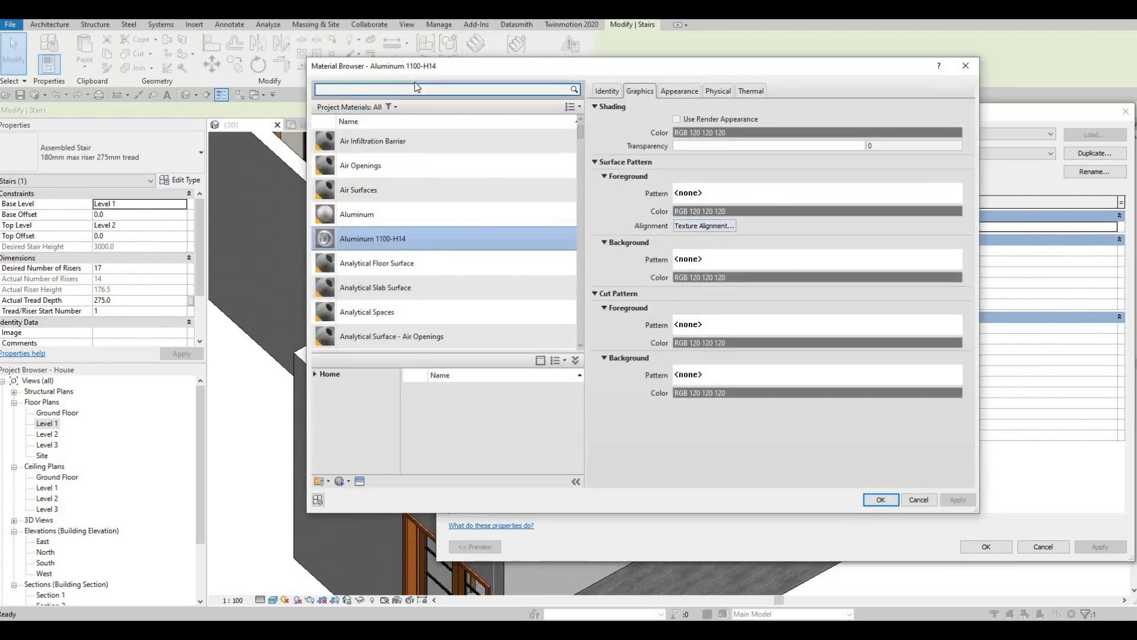
click(413, 85)
text(GLASS)
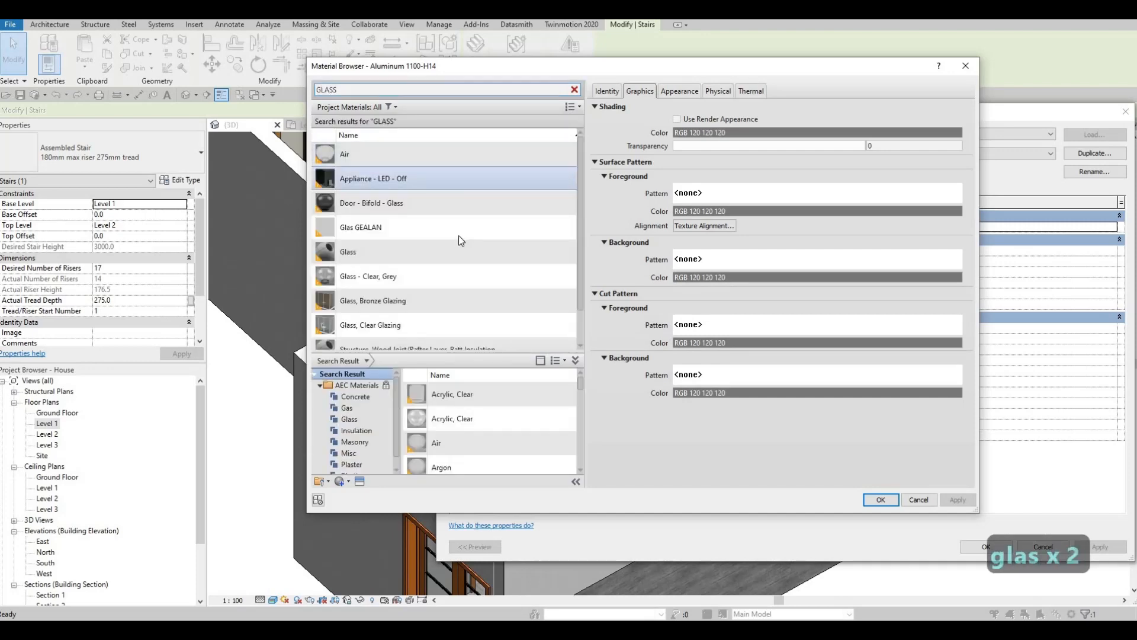
Add Glass, Cast, Clear from the material library and apply it as the right stringer's material
scroll(470, 339, down, 2)
scroll(538, 418, down, 8)
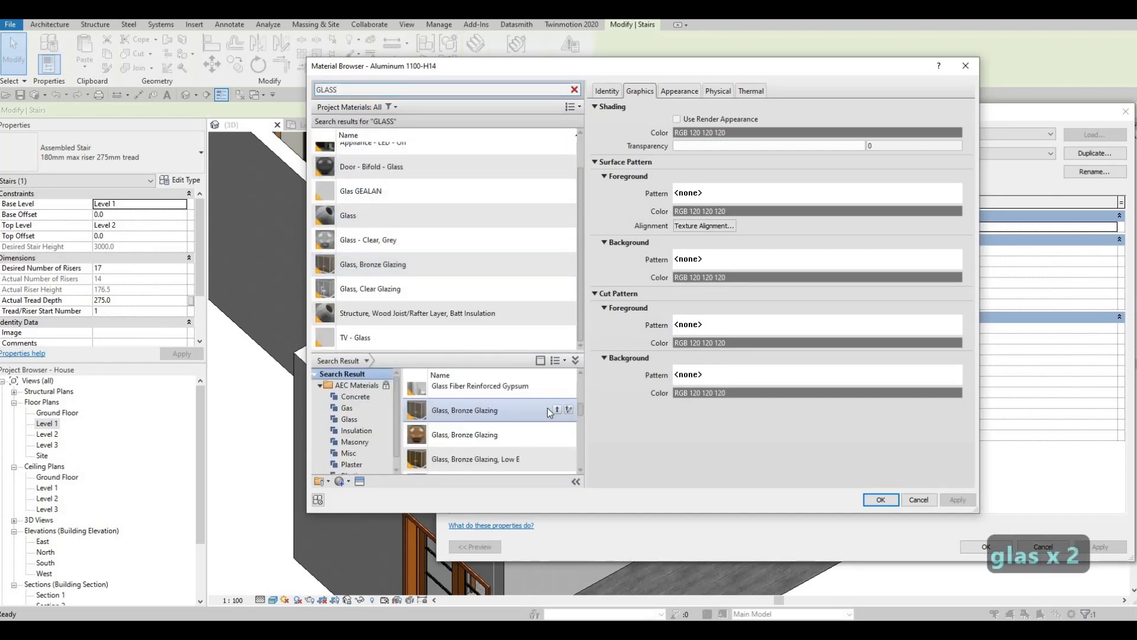
click(557, 409)
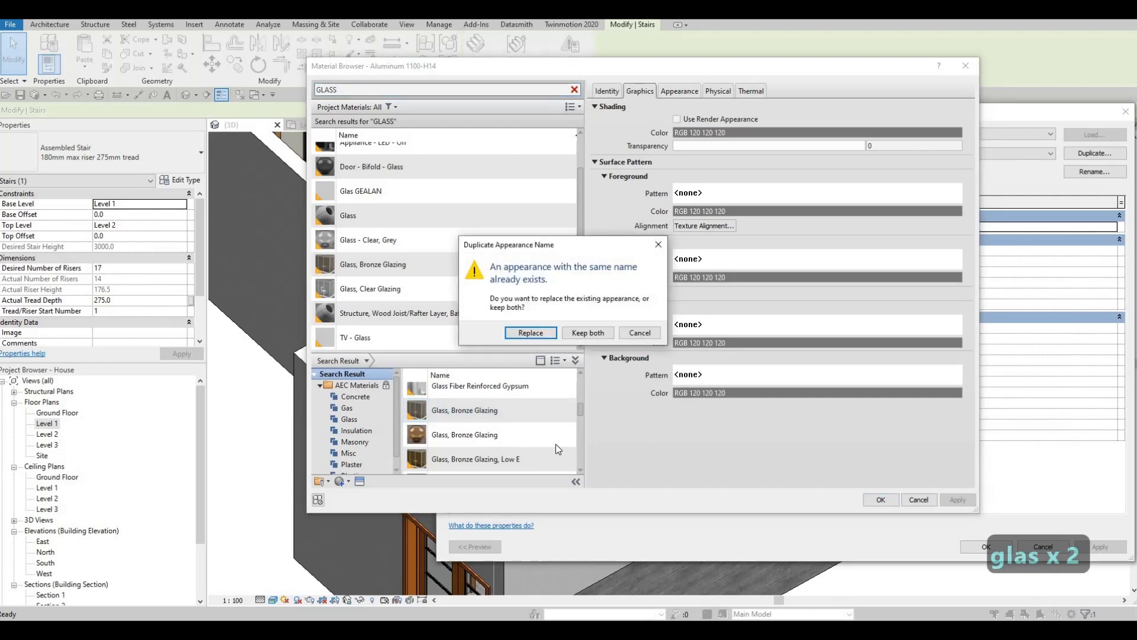
key(Escape)
scroll(538, 427, down, 9)
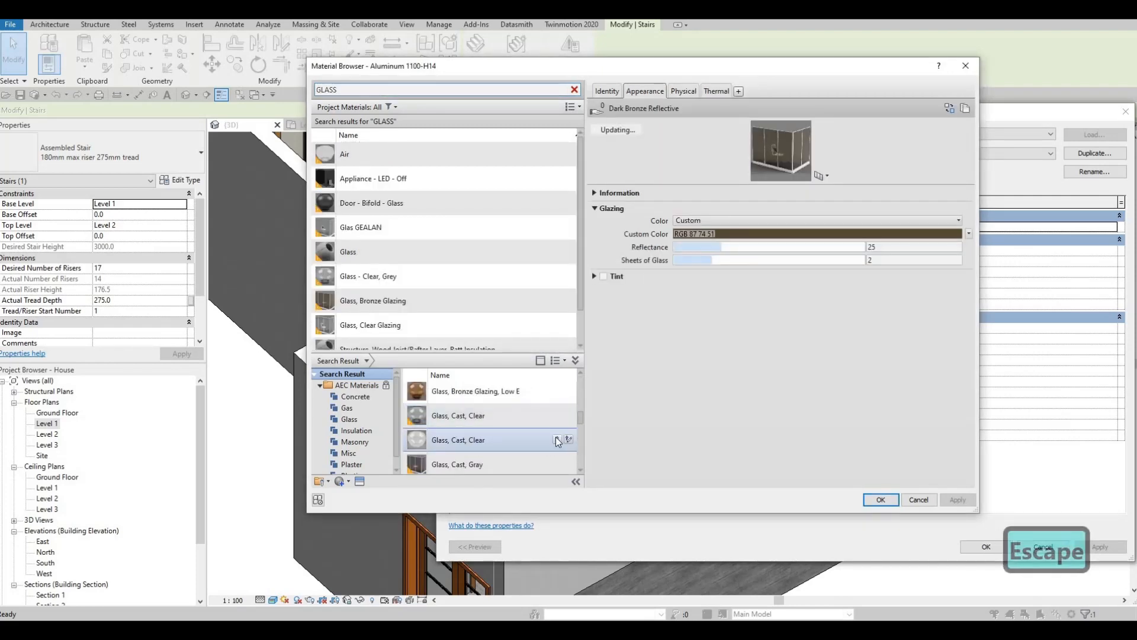
click(556, 438)
click(876, 501)
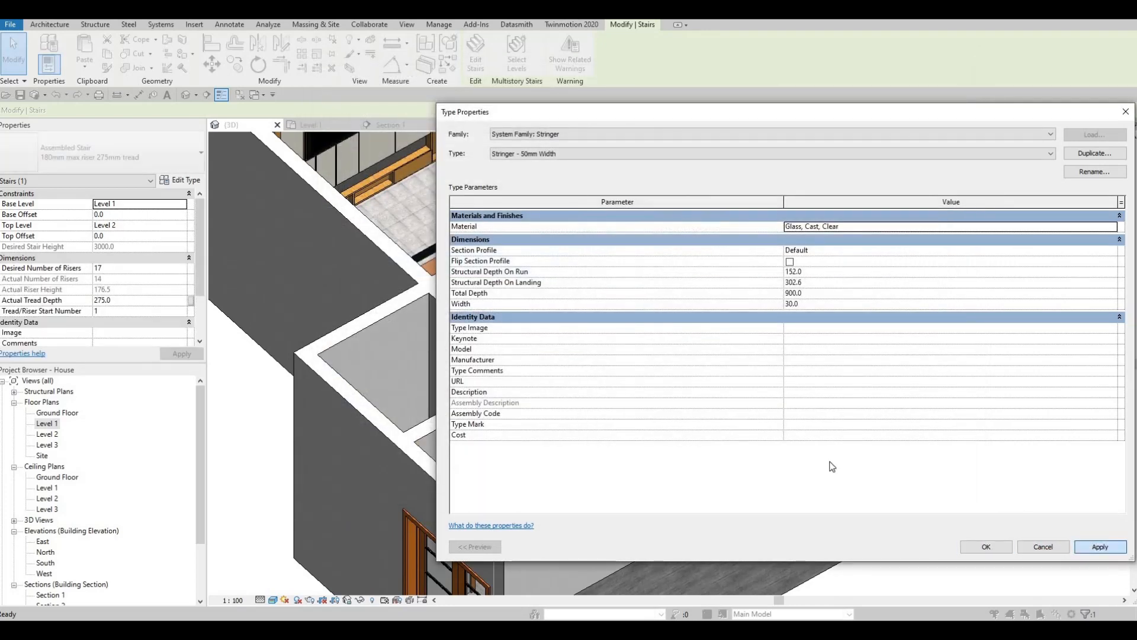
click(976, 547)
click(1087, 547)
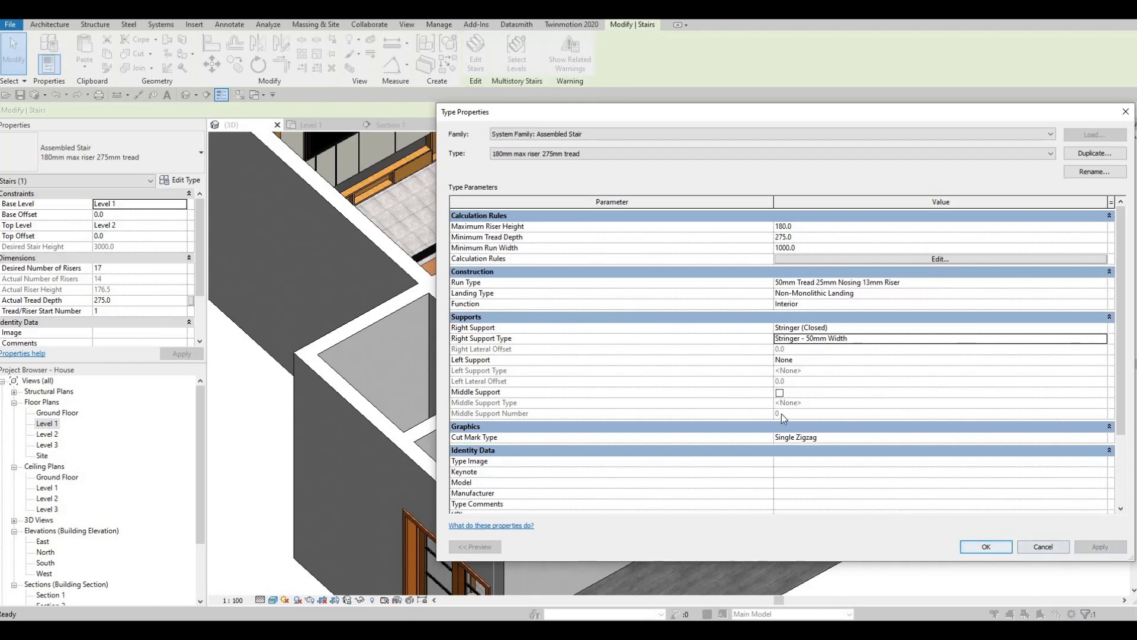
key(Escape)
key(Escape)
Enable the middle support in the stair's type properties
middle_drag(684, 219, 714, 237)
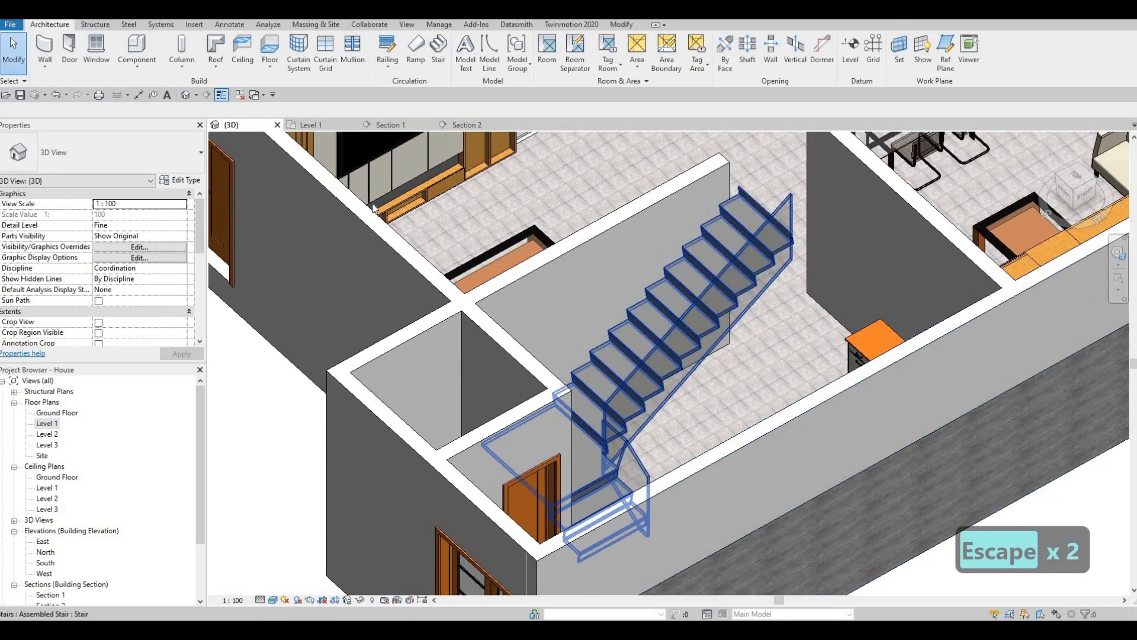
click(716, 251)
click(186, 181)
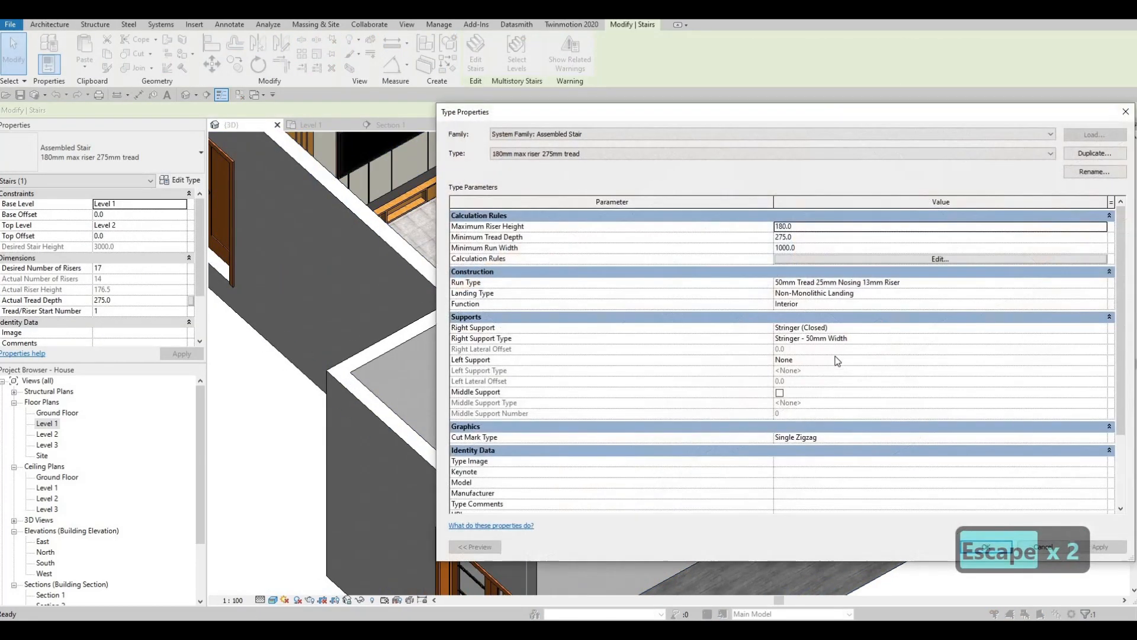
click(780, 393)
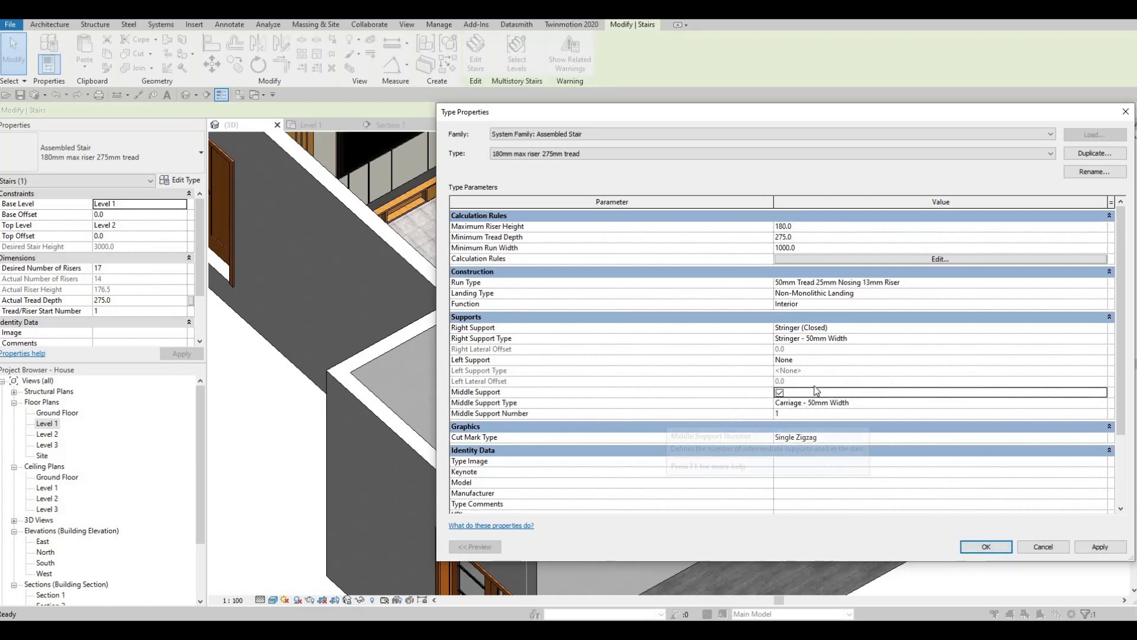
Assign Aluminum 1100-O from the AEC metal materials to the middle support's Carriage - 50mm Width type
click(1060, 403)
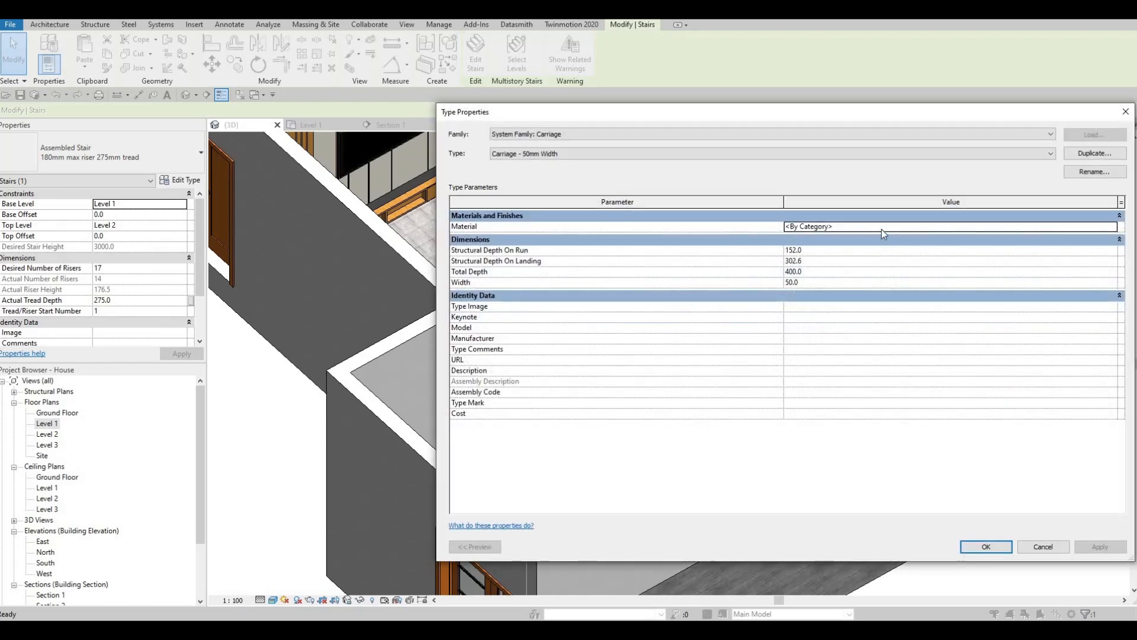
click(1110, 226)
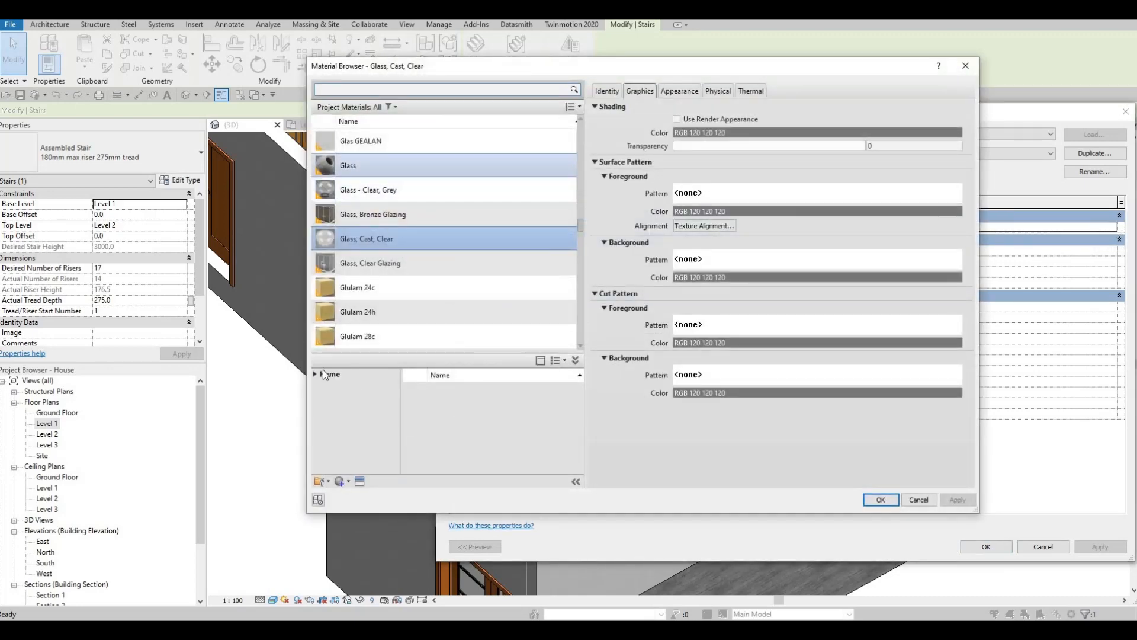
click(315, 374)
click(316, 397)
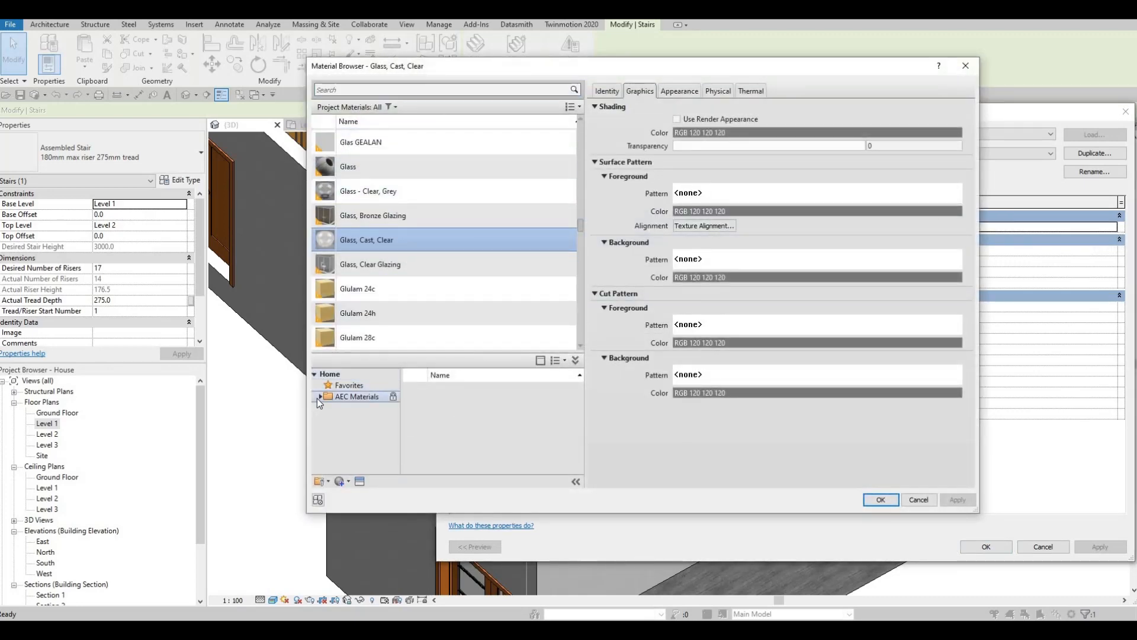
click(322, 398)
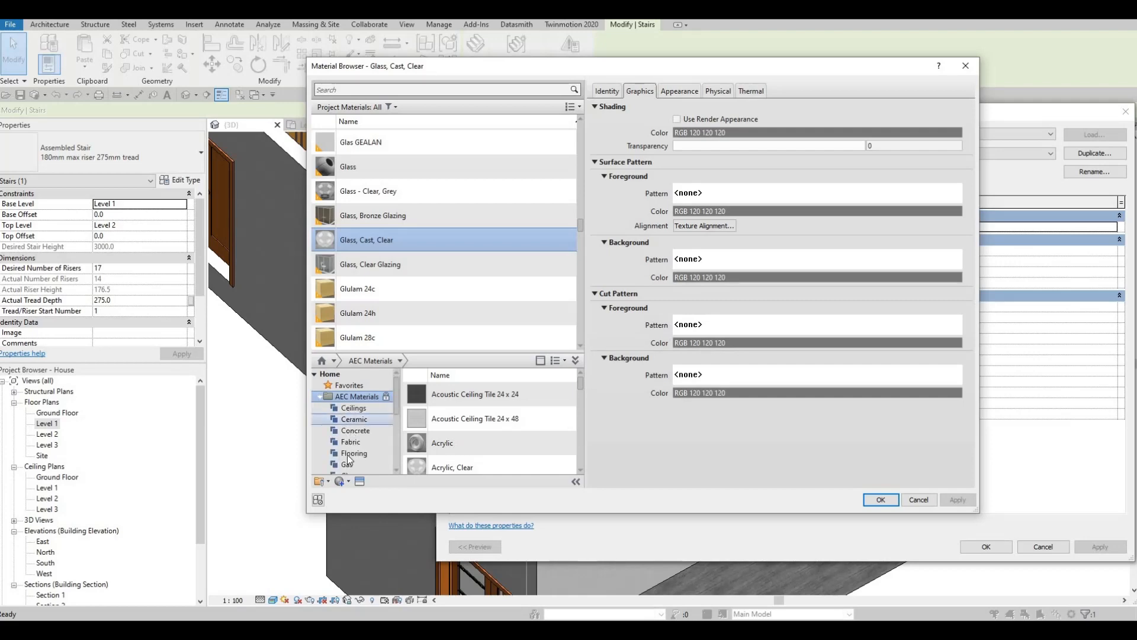
scroll(358, 415, down, 3)
click(359, 385)
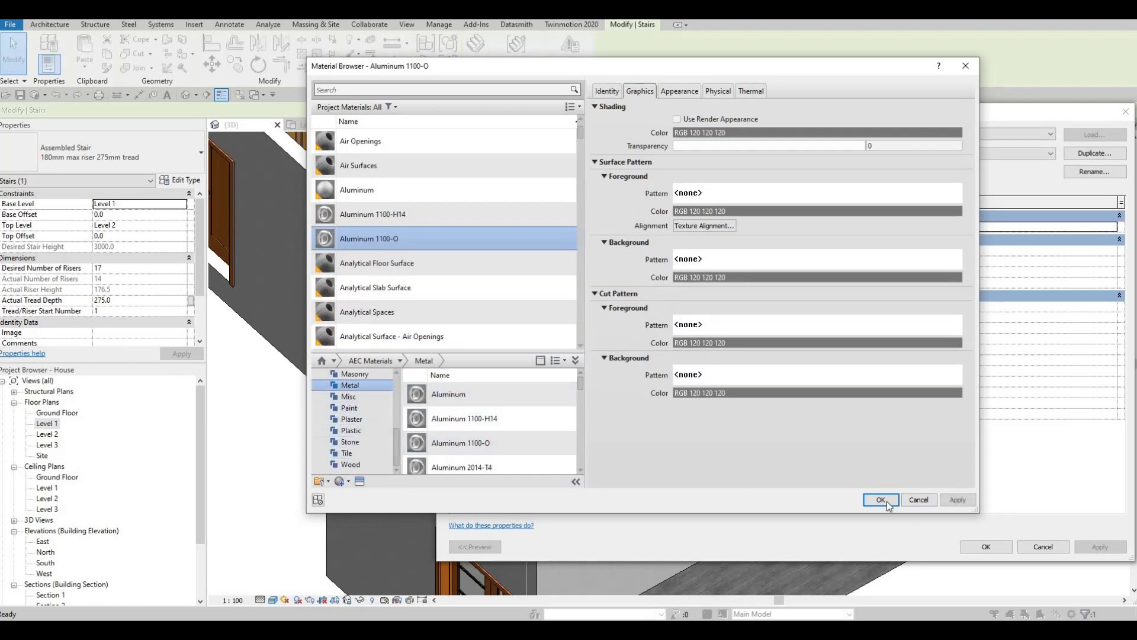
click(882, 500)
click(993, 548)
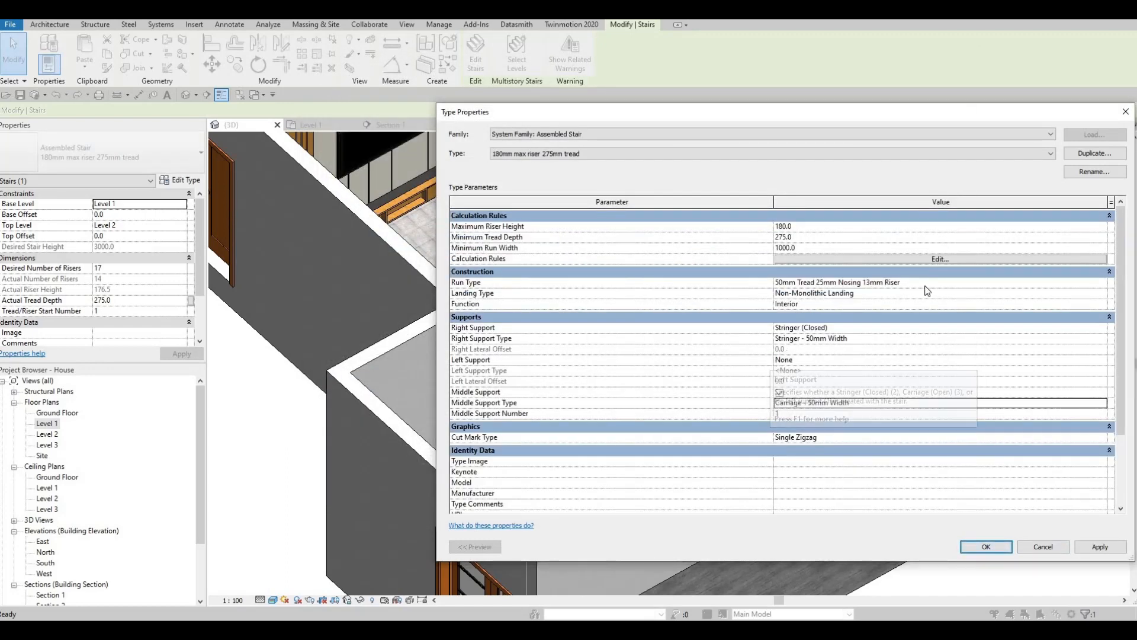
Turn off the Riser and Slanted options in the stair's run type and apply the changes to the stair
click(1100, 287)
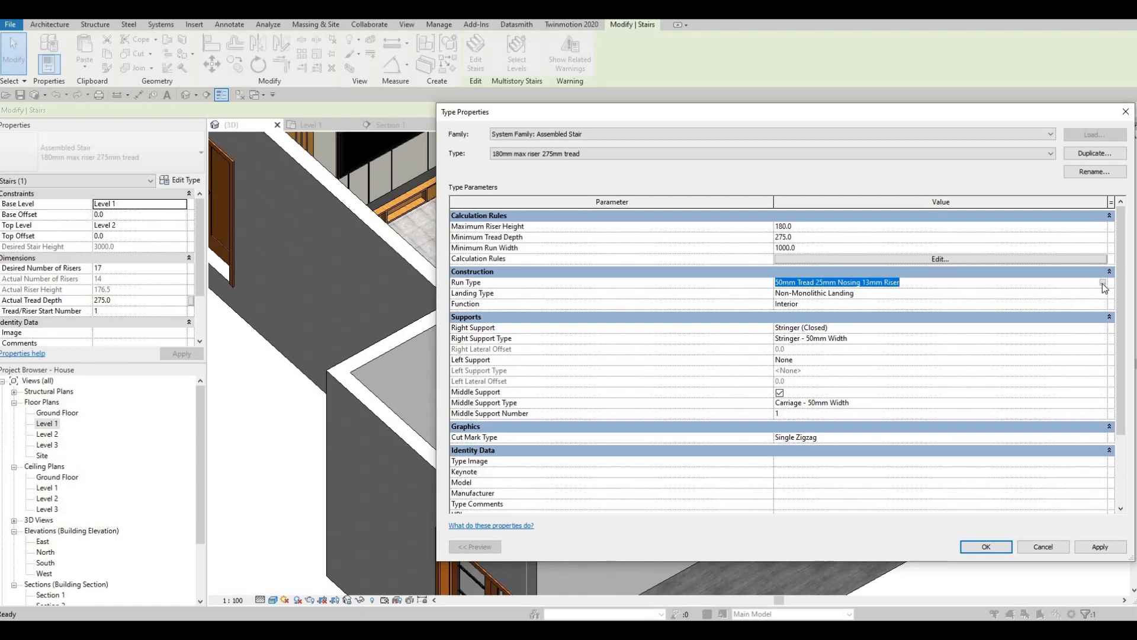
click(1103, 283)
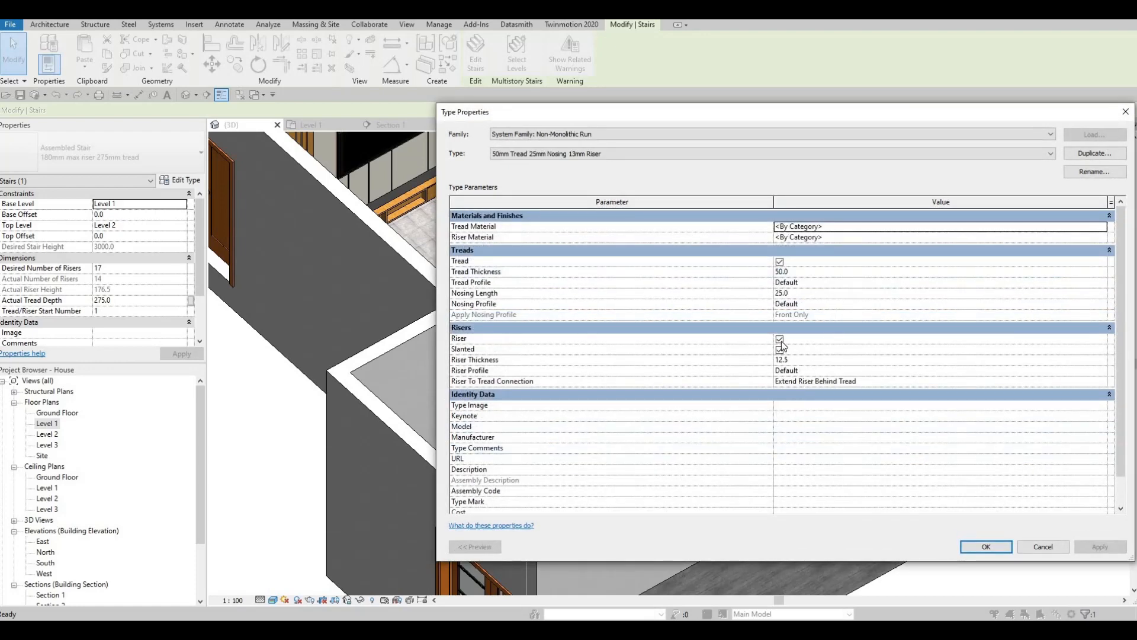
click(780, 338)
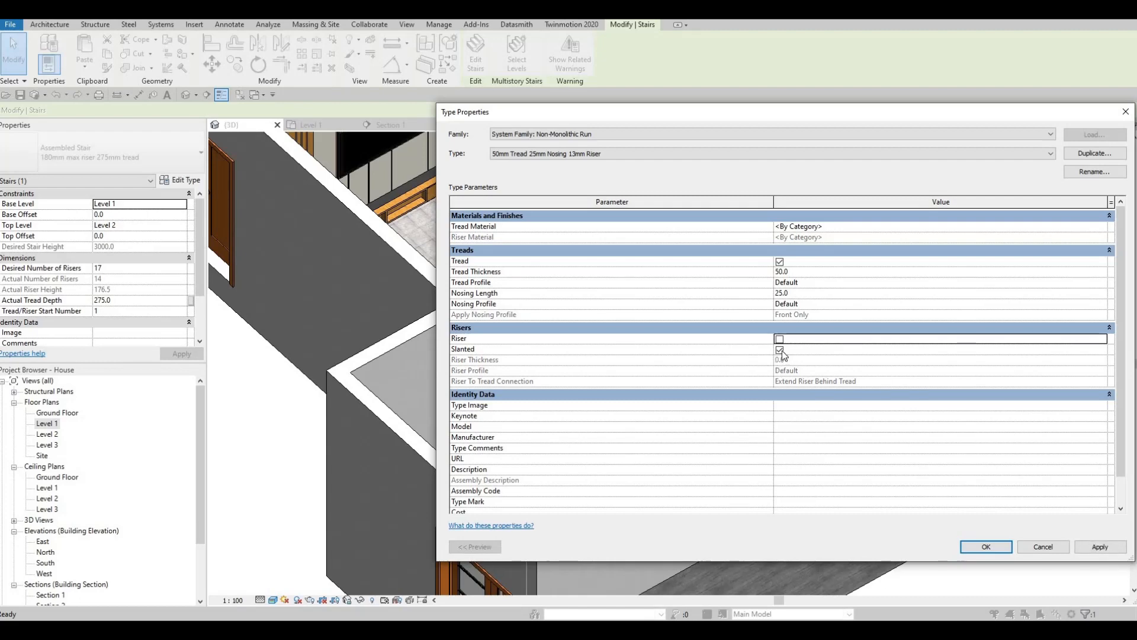
click(781, 351)
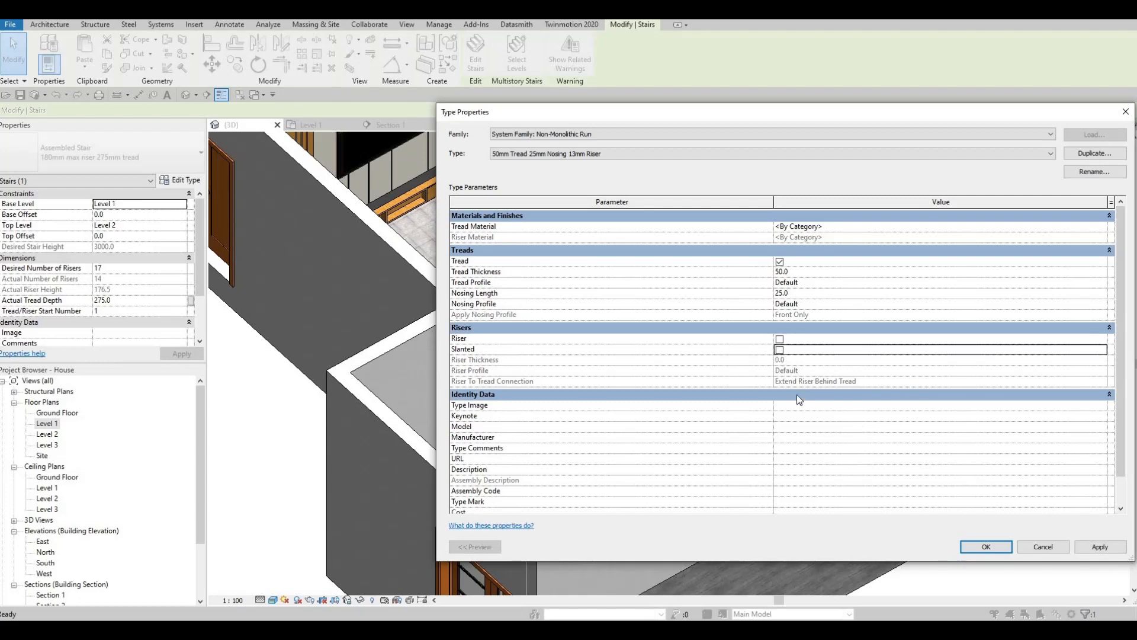
click(1096, 547)
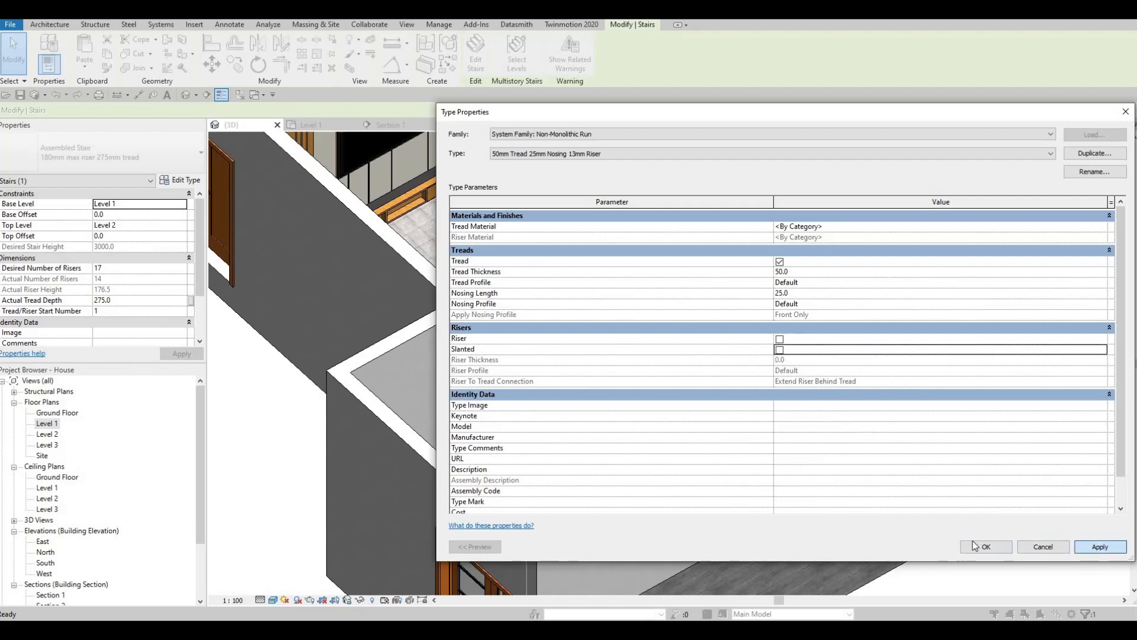
click(996, 547)
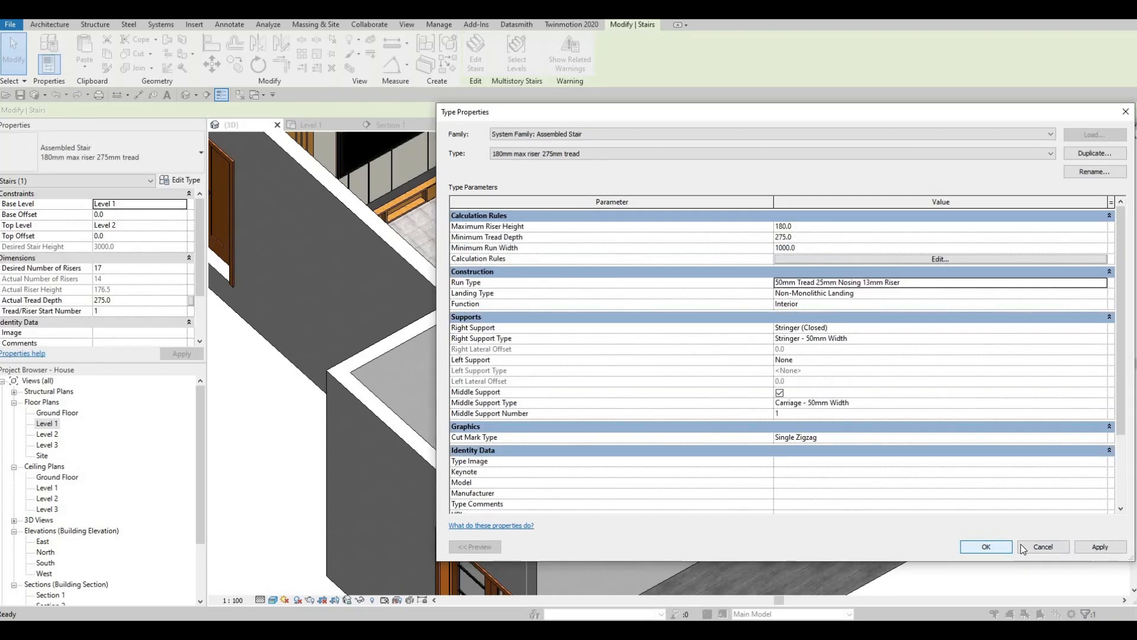
click(986, 547)
shift+middle_drag(769, 369, 643, 233)
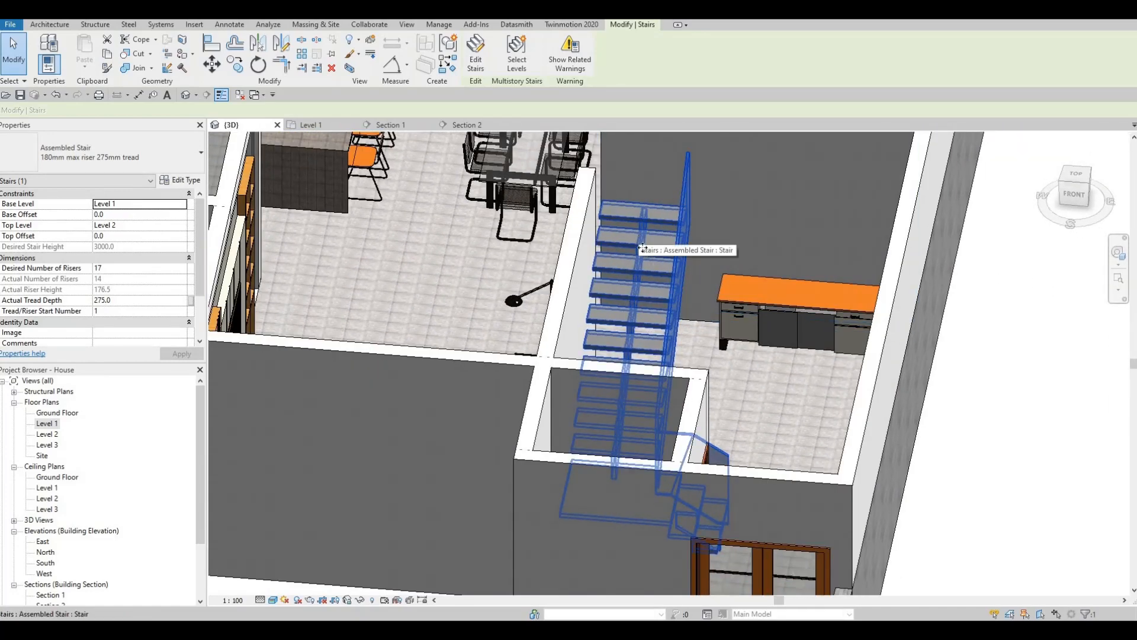
shift+middle_drag(533, 358, 652, 423)
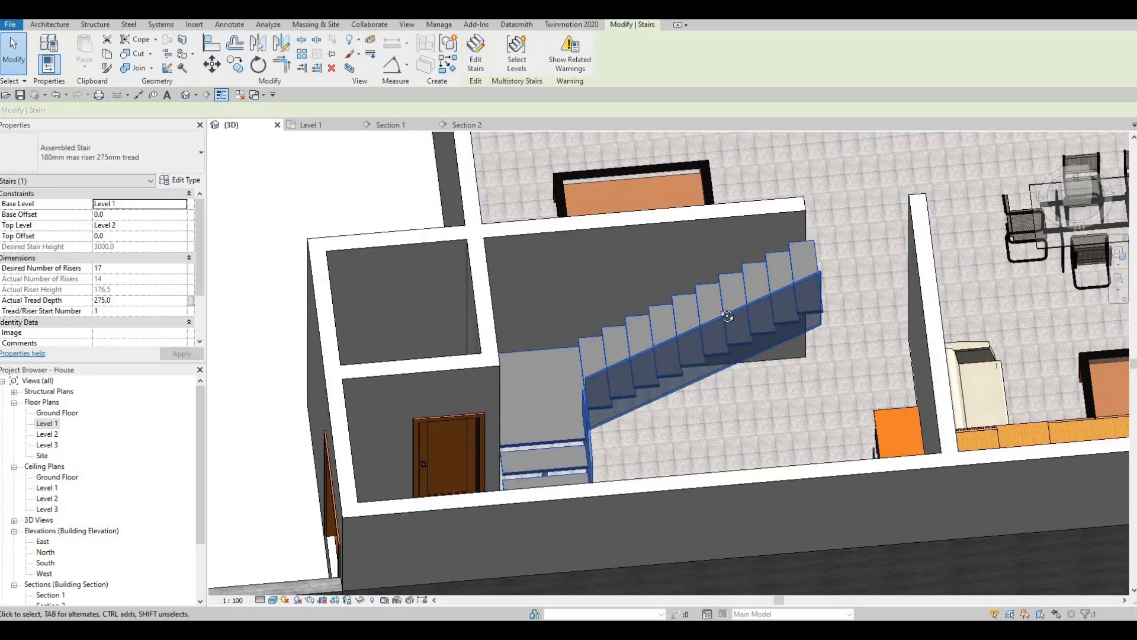
shift+middle_drag(732, 296, 451, 347)
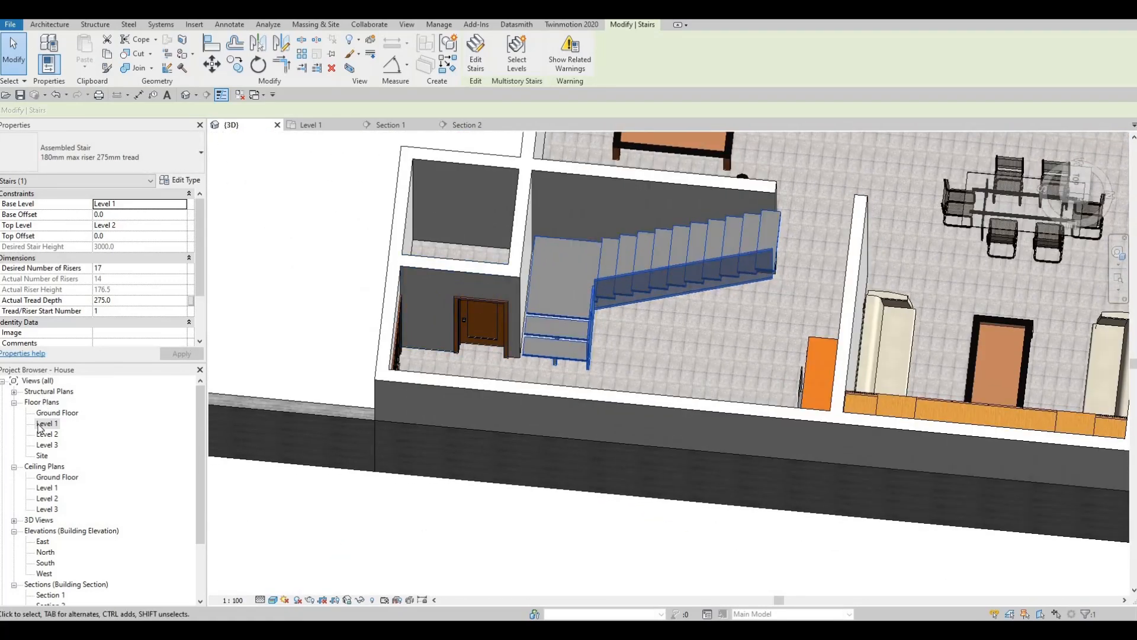
In the Level 1 plan, align the stair landing's lower edge with the face of the horizontal wall beside the toilet room
click(311, 125)
click(573, 359)
middle_drag(573, 359, 624, 338)
scroll(624, 339, up, 2)
key(Escape)
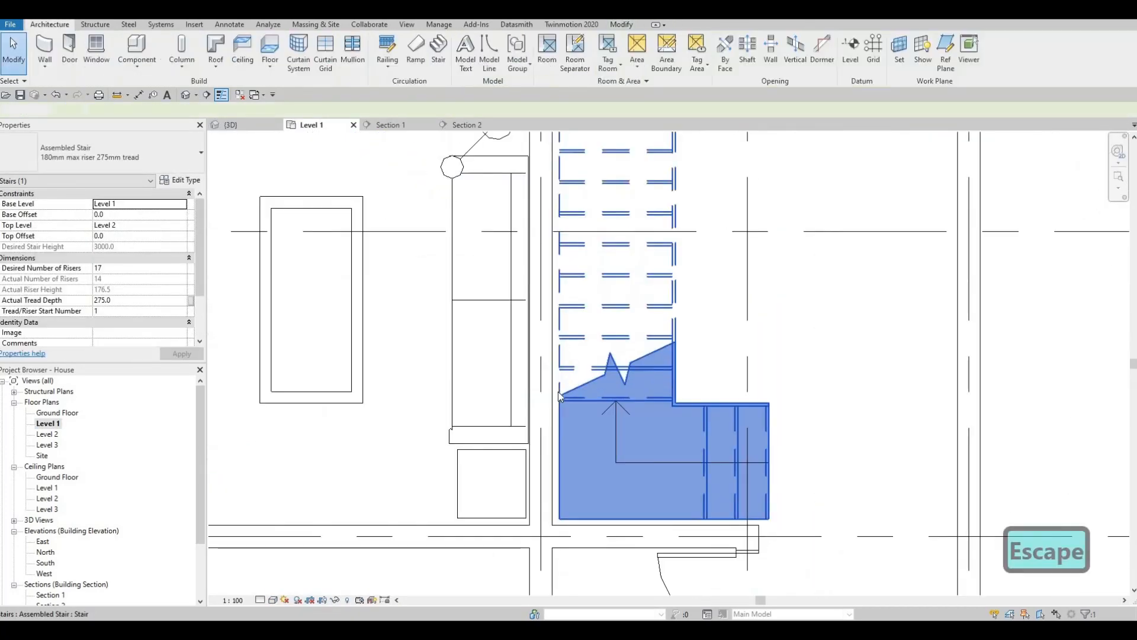
key(a)
key(l)
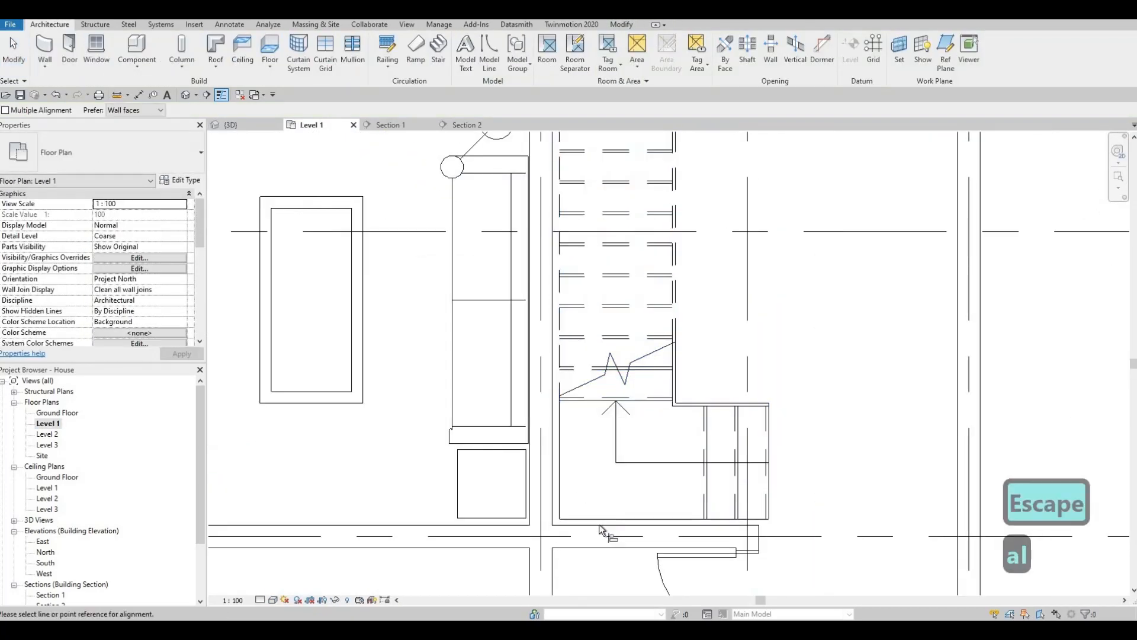
click(604, 525)
click(560, 481)
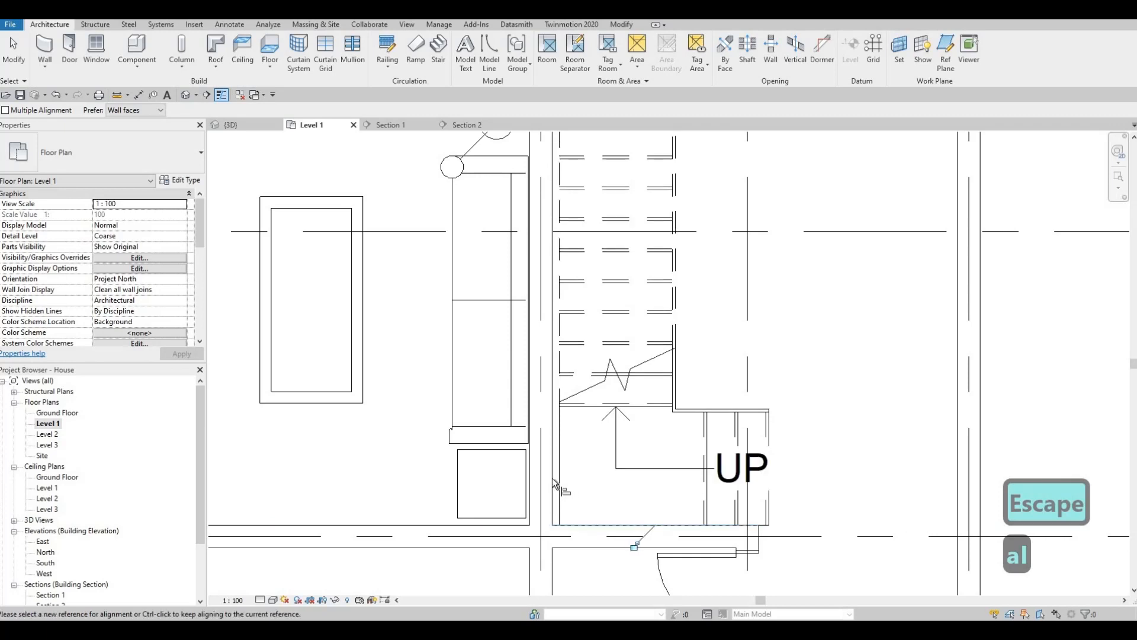
Align the long wall-side edge of the stair with the adjacent vertical wall's face and leave the Align command
click(556, 475)
click(561, 477)
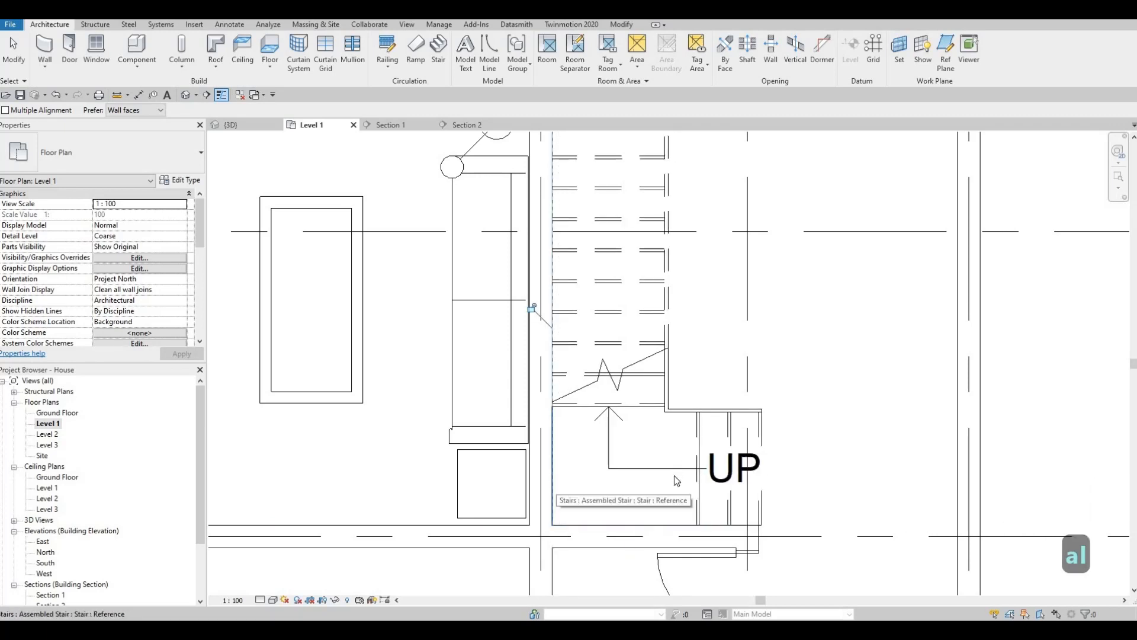
key(Escape)
key(Escape)
key(Escape)
scroll(457, 208, down, 2)
key(Escape)
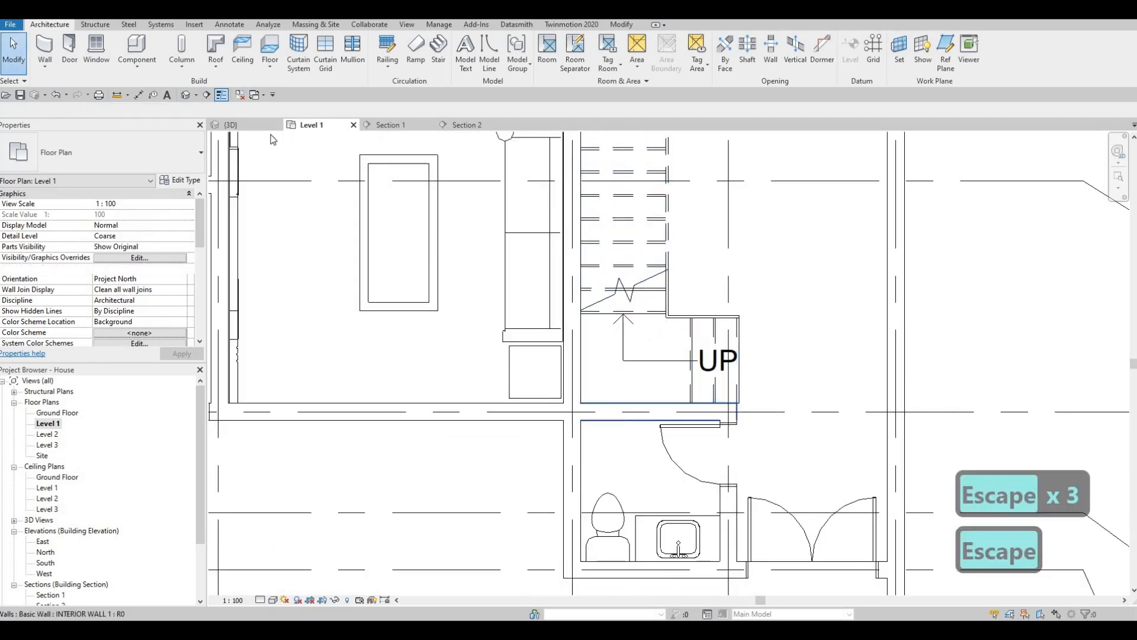
In the 3D view, open the type properties of the stair's run type, 50mm Tread 25mm Nosing 13mm Riser
click(231, 125)
key(Escape)
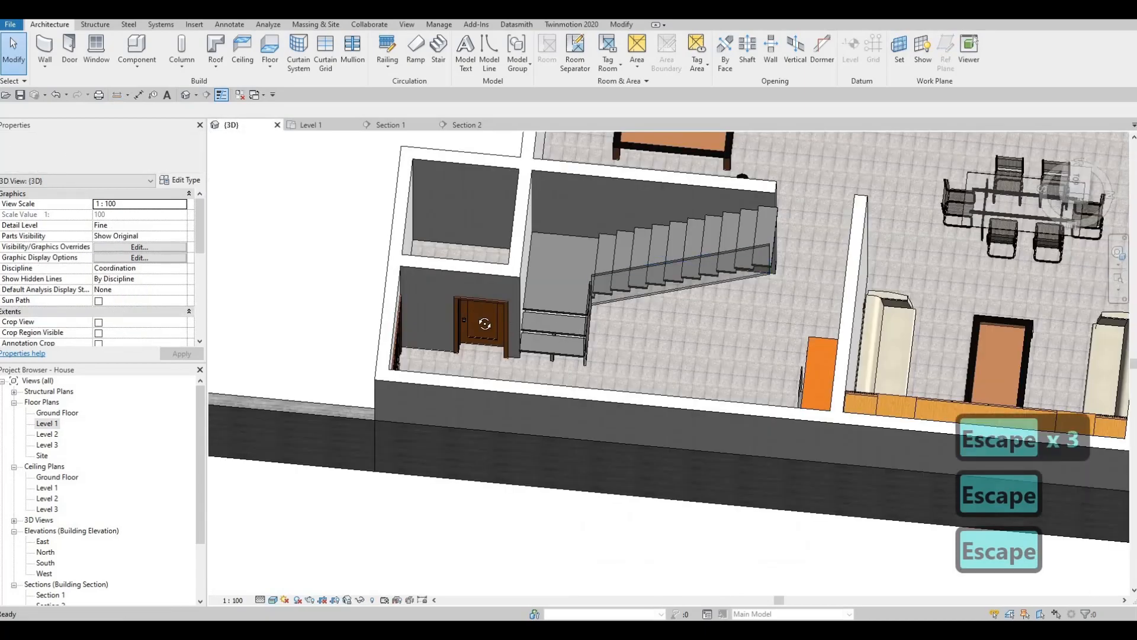
shift+middle_drag(372, 296, 718, 390)
shift+middle_drag(658, 357, 645, 240)
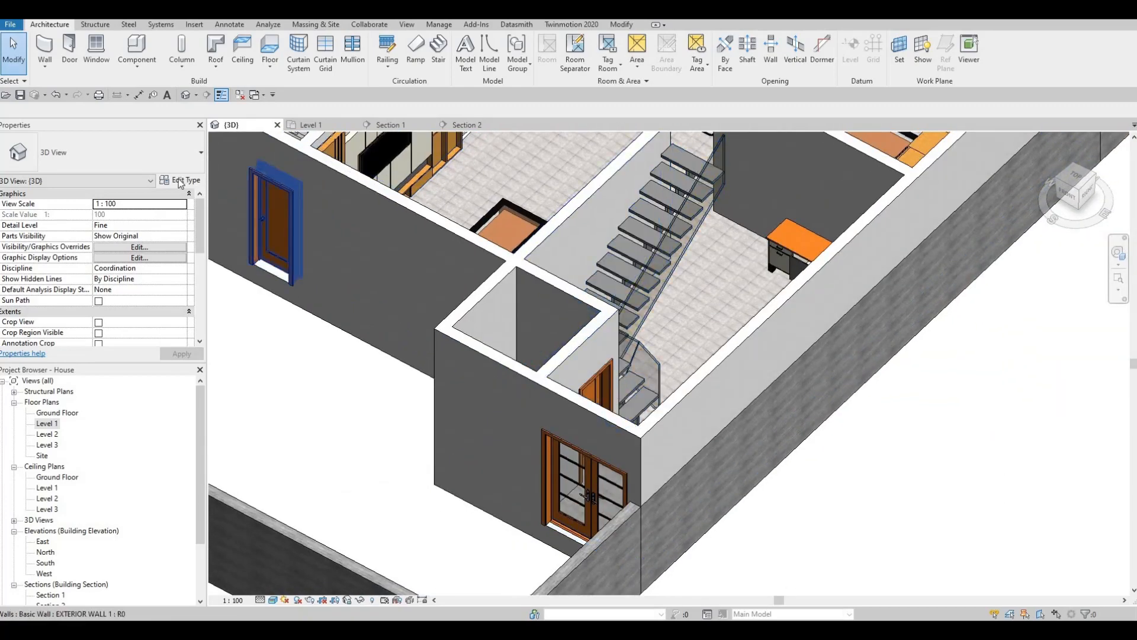
key(Return)
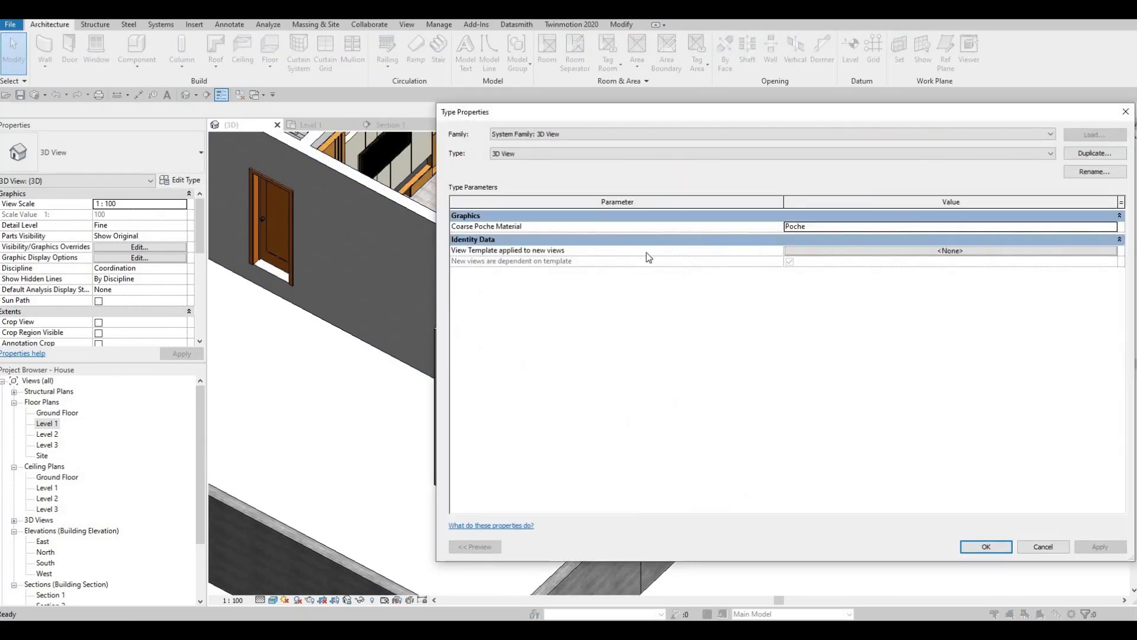
key(Escape)
click(192, 181)
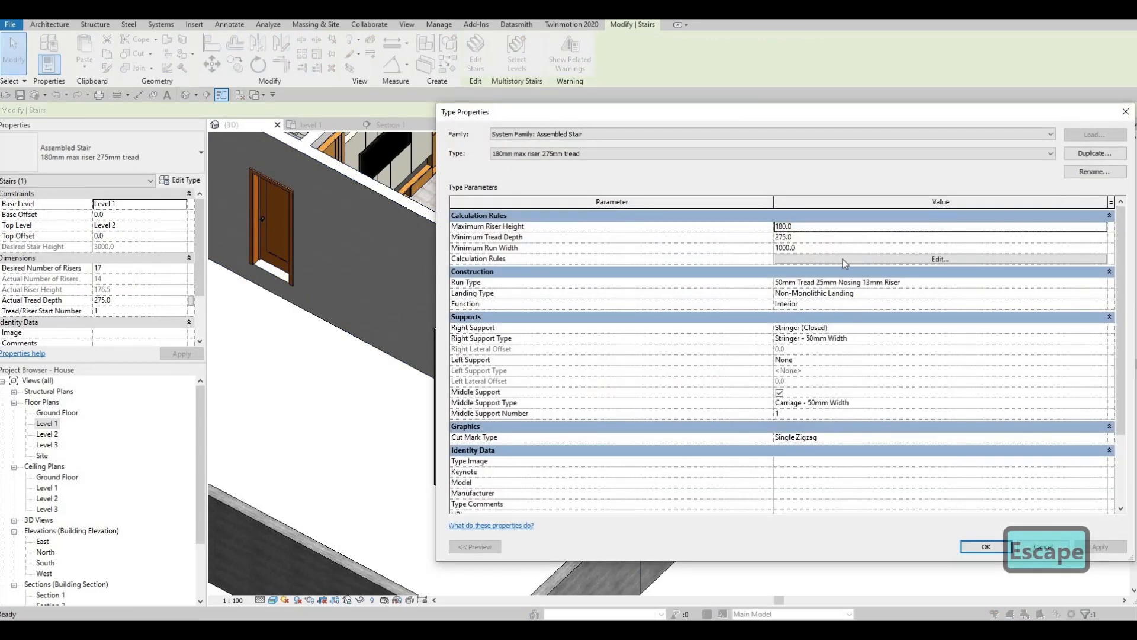
click(1099, 282)
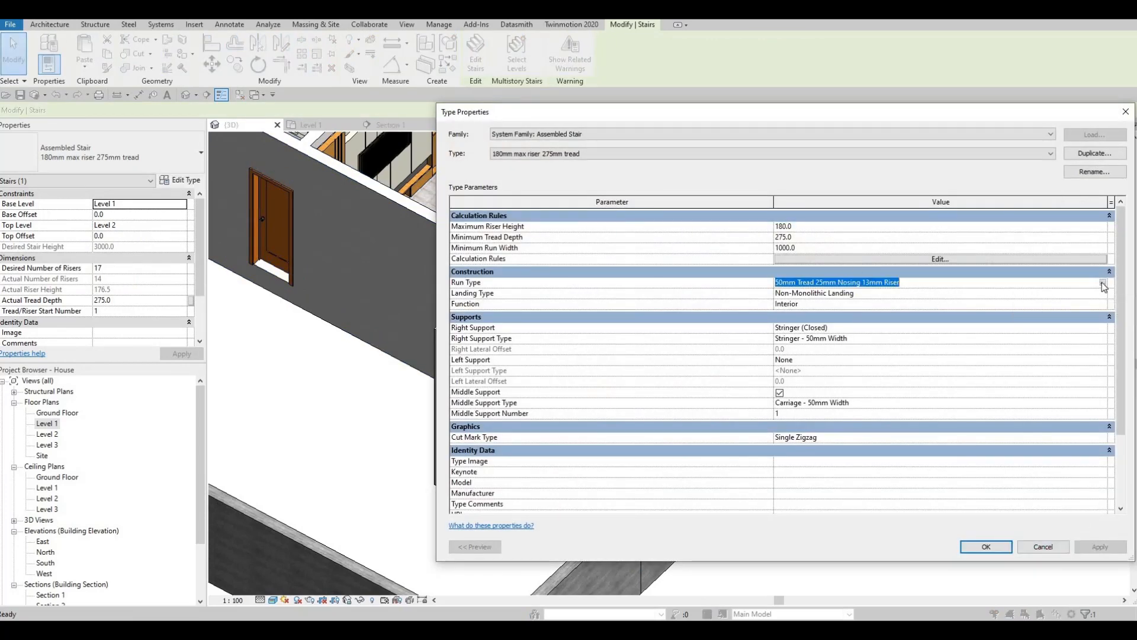
click(1103, 282)
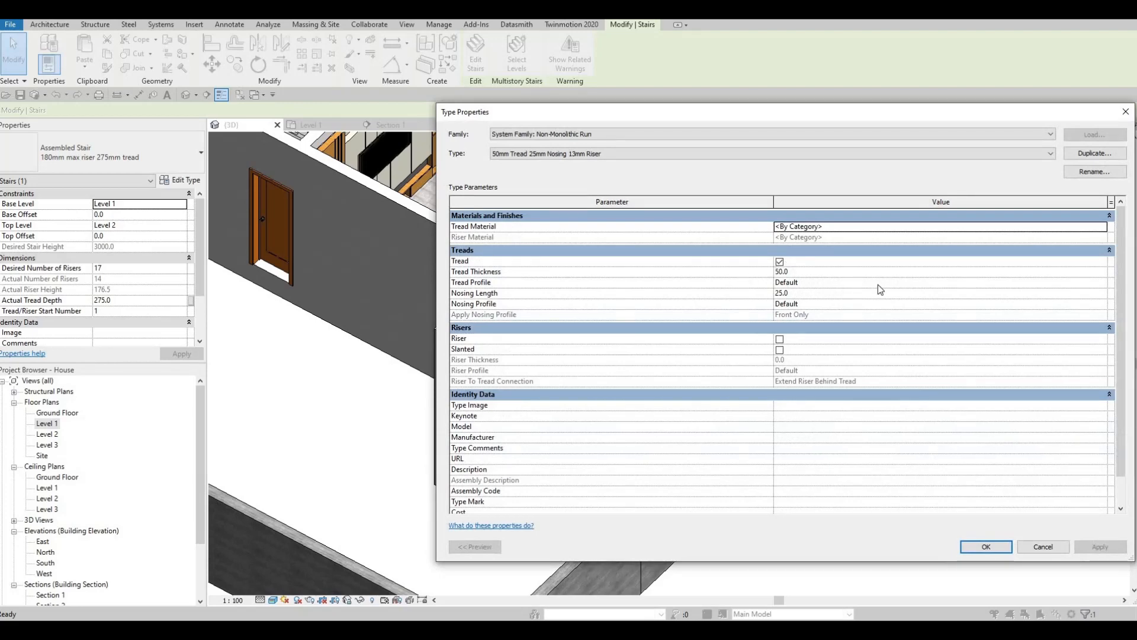
Assign Mahogany from the AEC wood materials as the run type's tread material and apply the change to the stair
click(1104, 230)
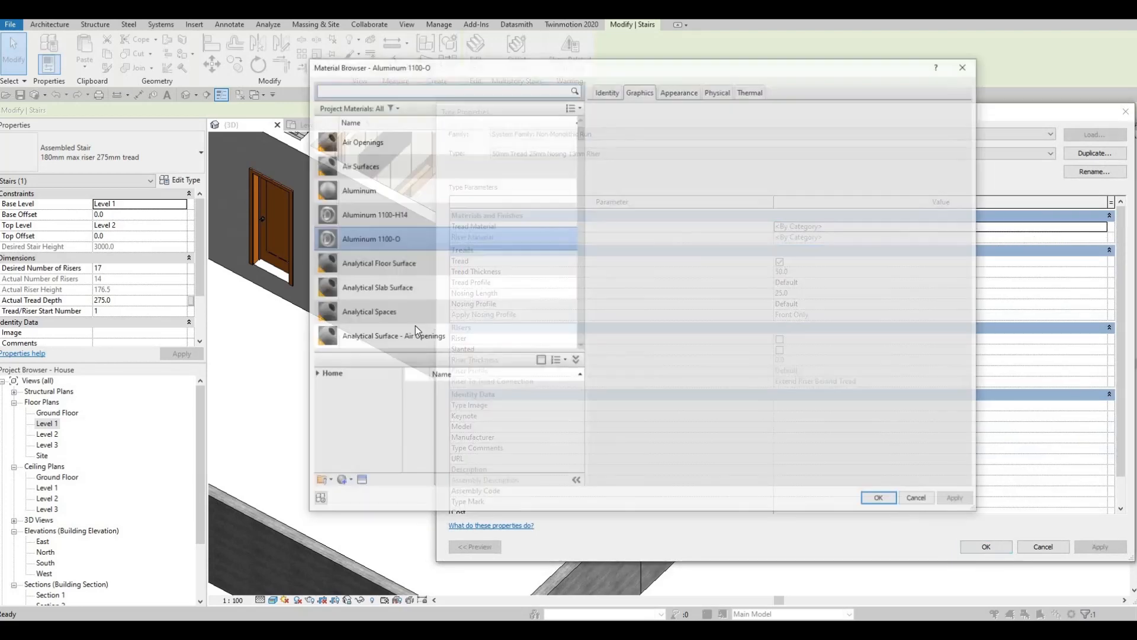
click(318, 377)
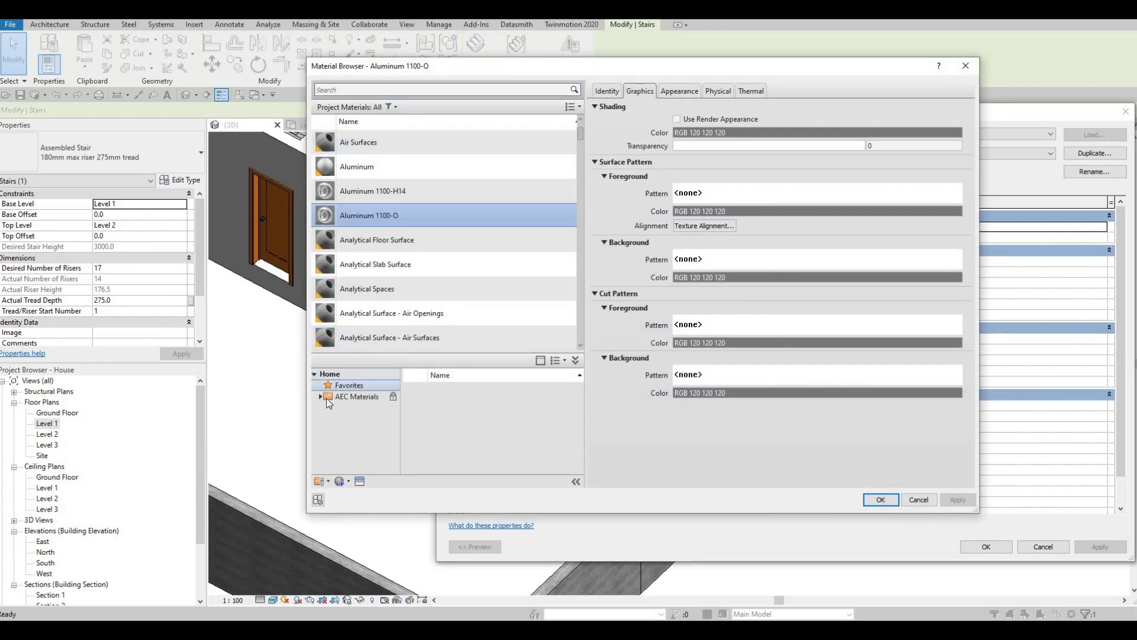
click(324, 396)
scroll(359, 449, down, 5)
click(349, 463)
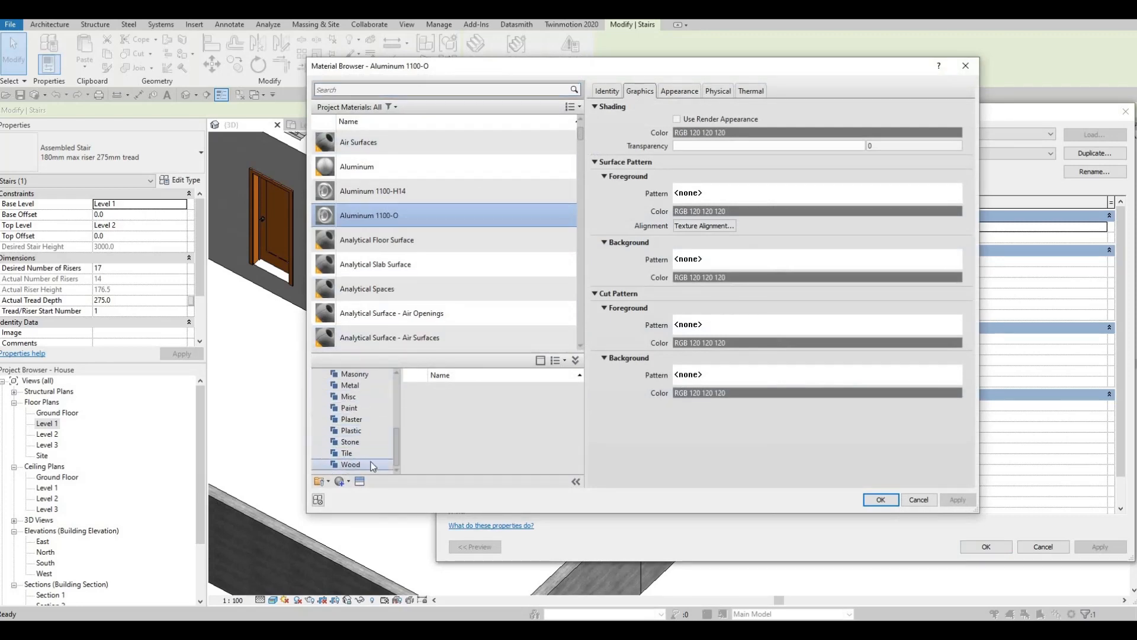
scroll(559, 399, down, 4)
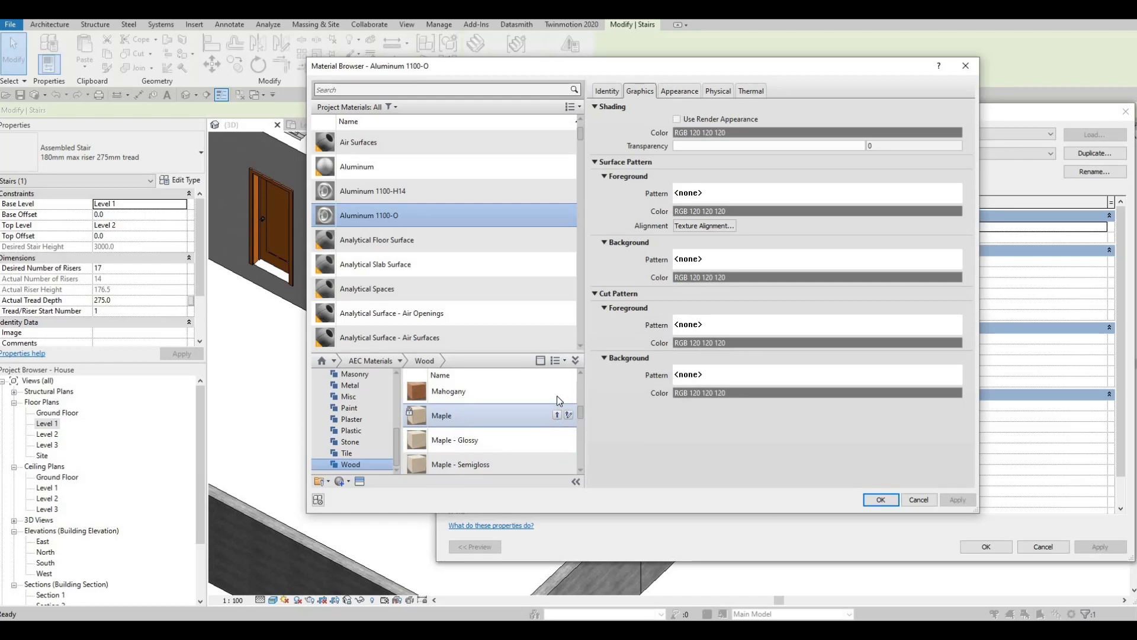
click(880, 499)
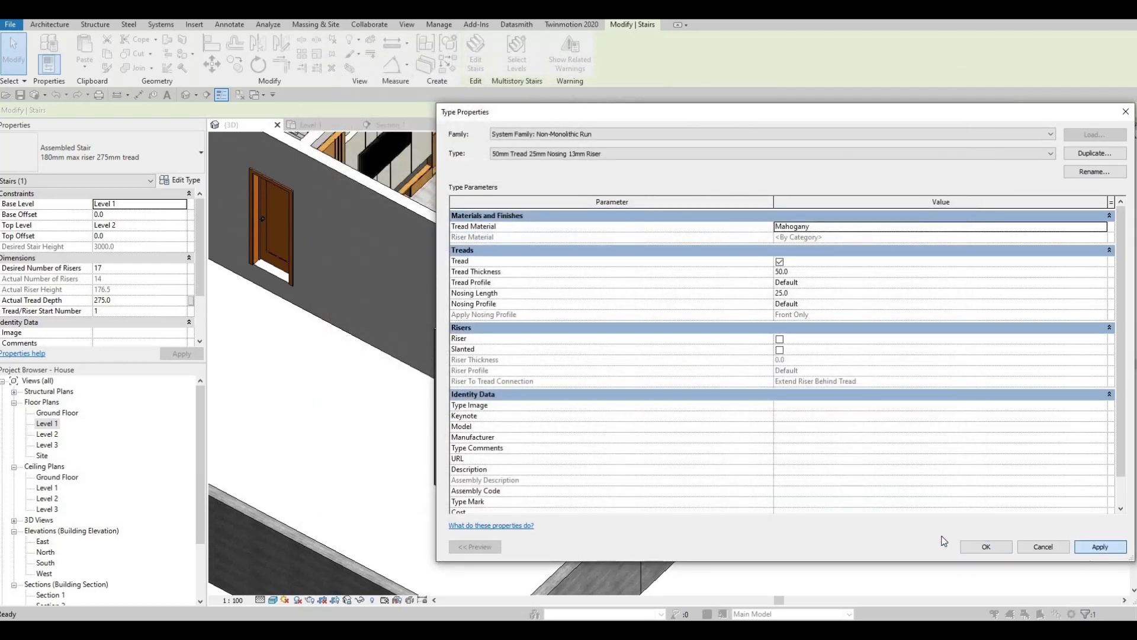
click(998, 544)
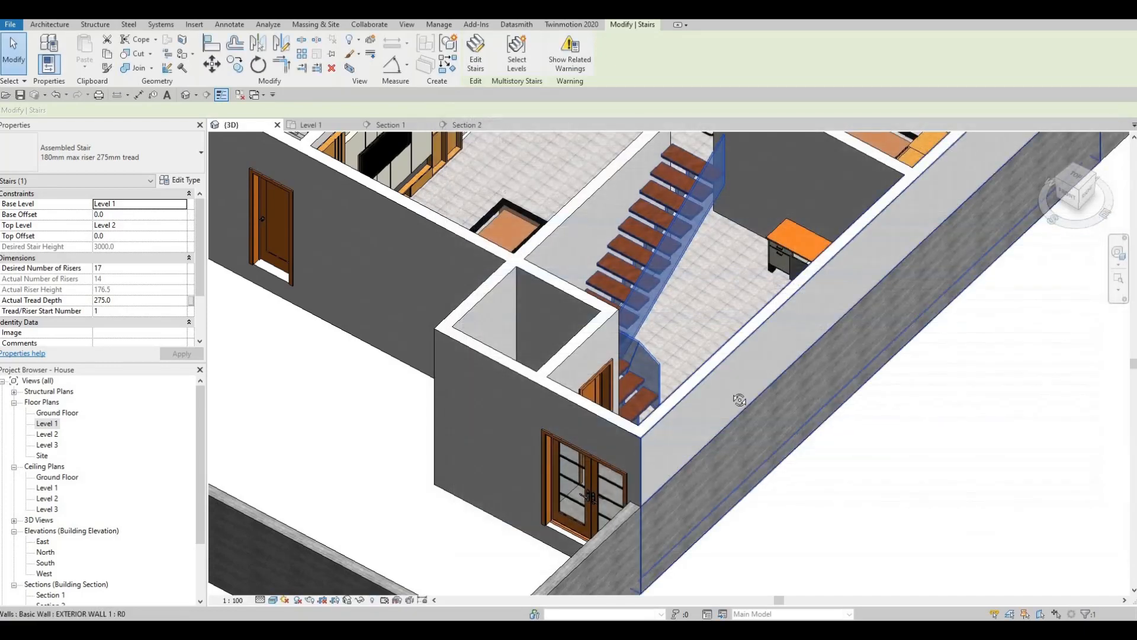
key(Escape)
key(Escape)
shift+middle_drag(739, 399, 711, 308)
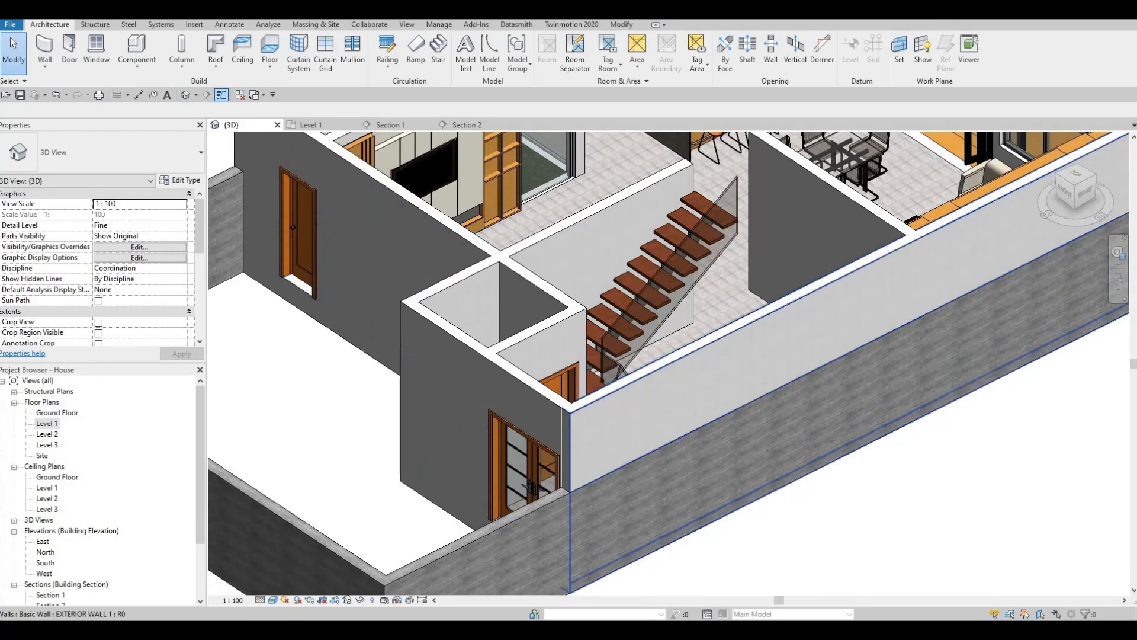
key(F1)
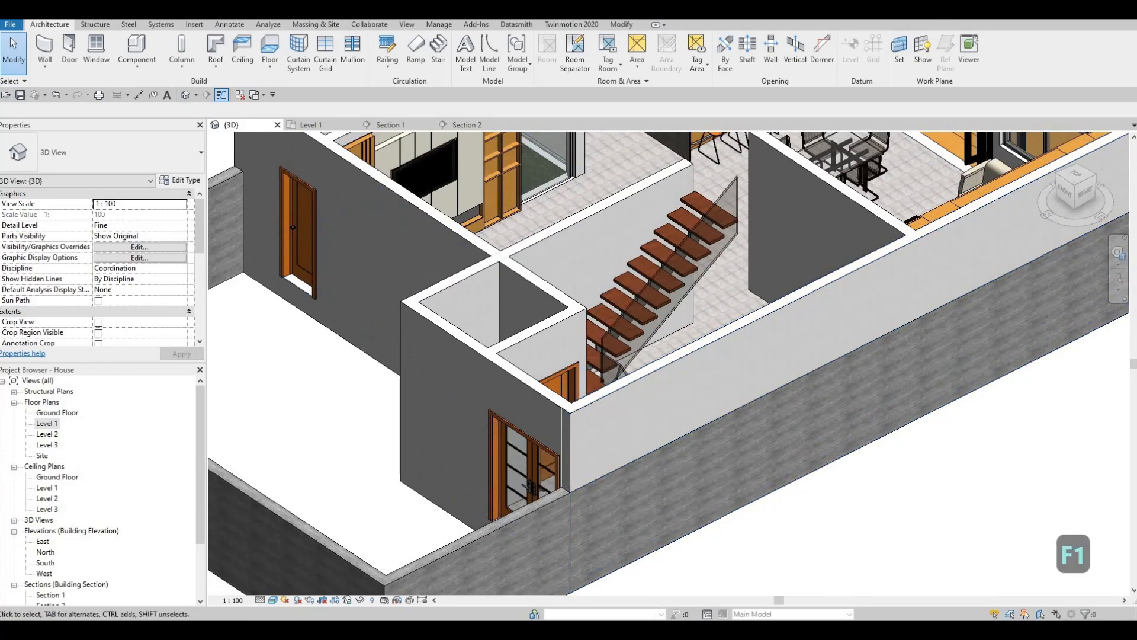
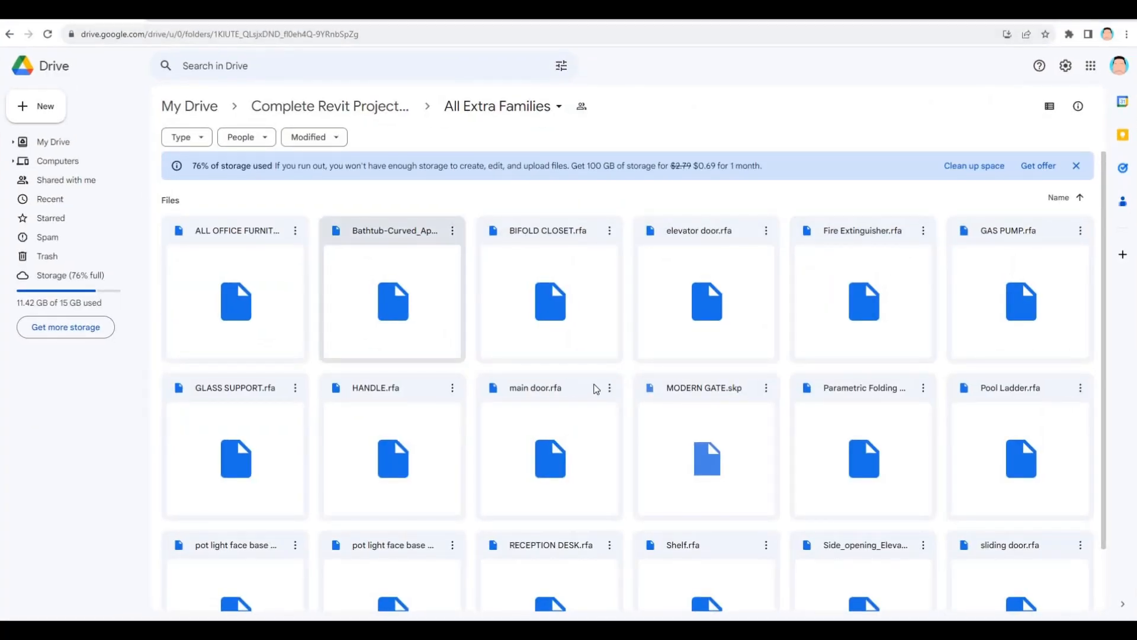
Download GLASS SUPPORT.rfa from the All Extra Families folder in Google Drive
scroll(595, 389, down, 2)
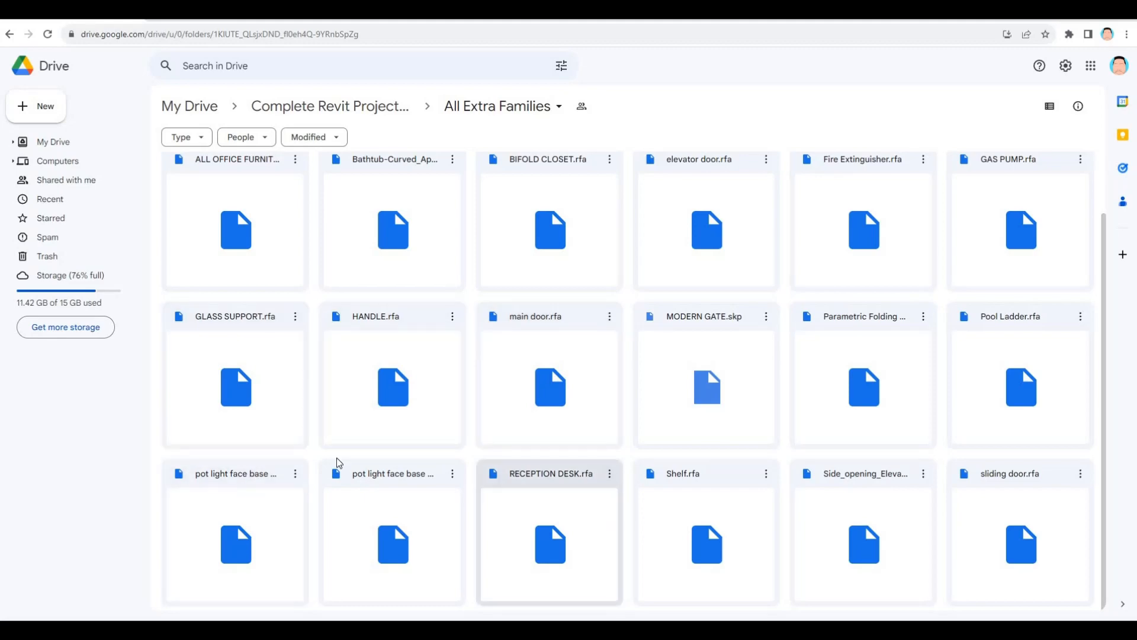
scroll(339, 462, up, 2)
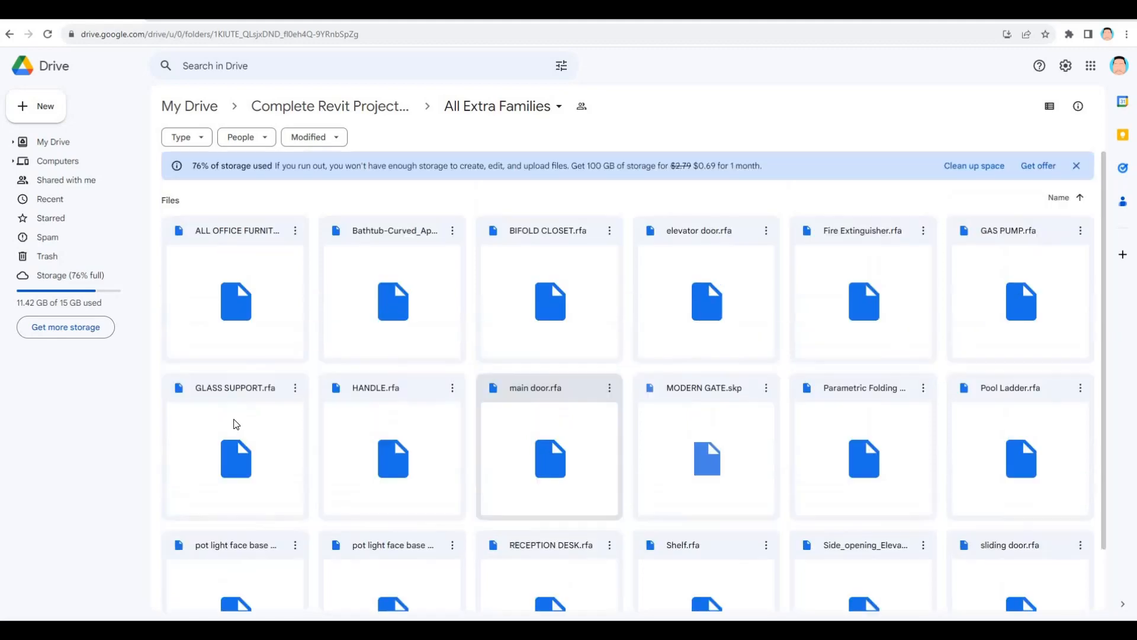
click(296, 389)
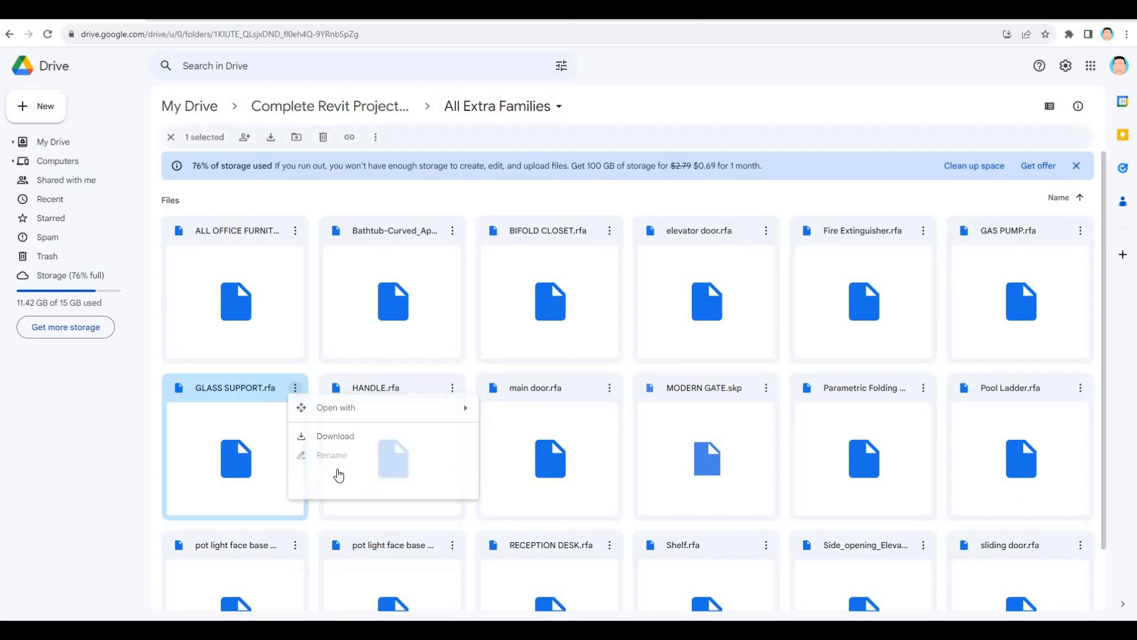
click(335, 438)
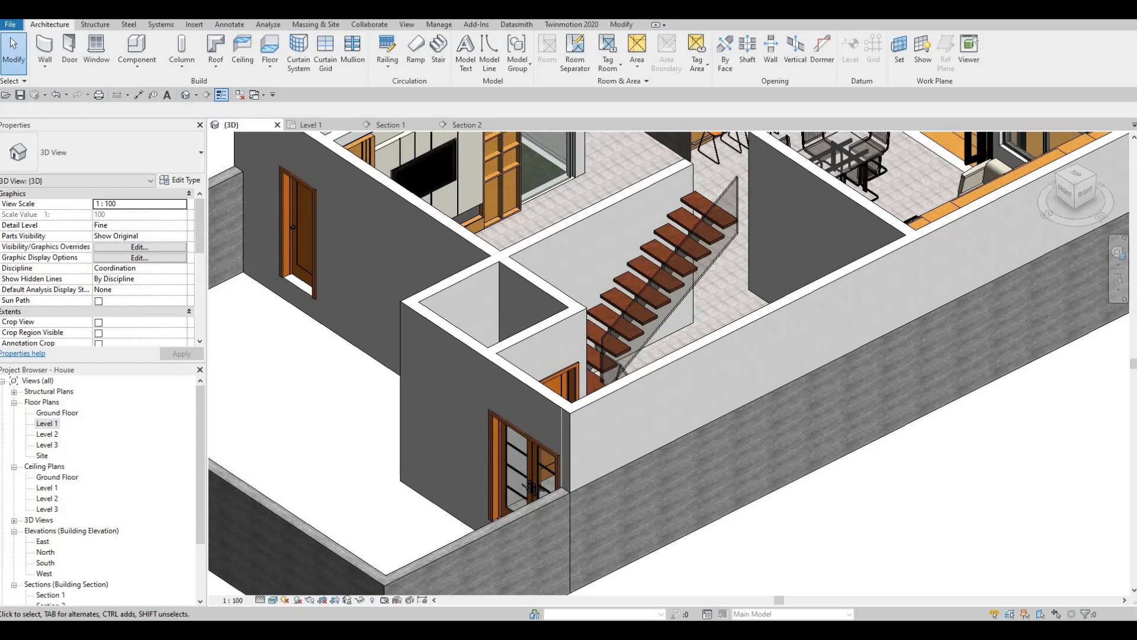
Load the GLASS SUPPORT family from the Downloads folder into the Revit house project
key(alt+Tab)
drag(745, 208, 630, 138)
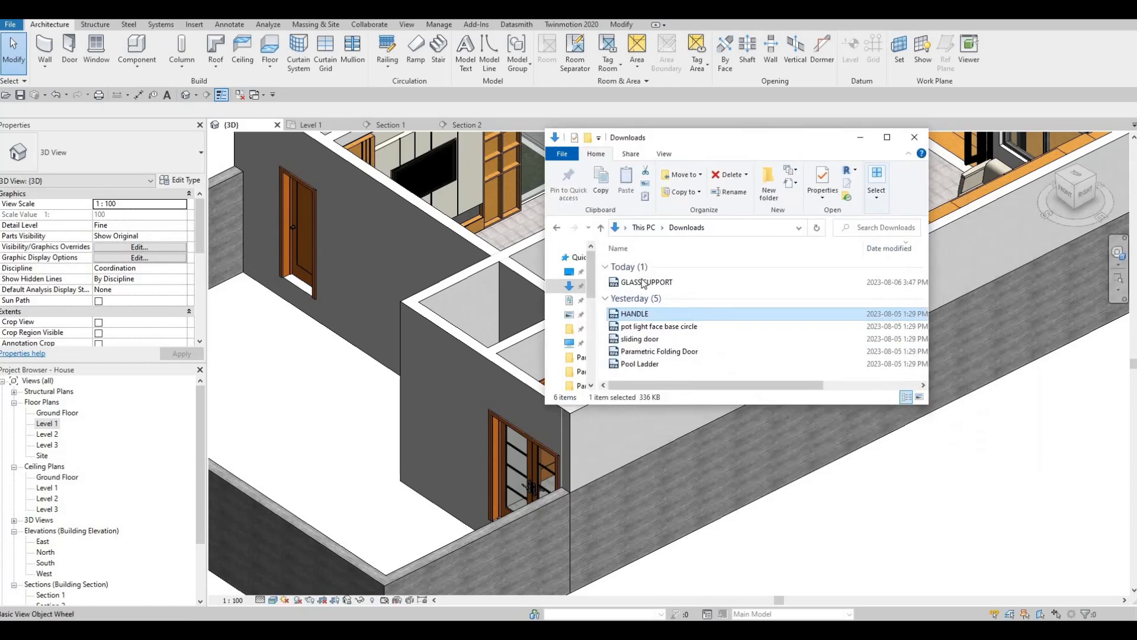
drag(654, 284, 478, 255)
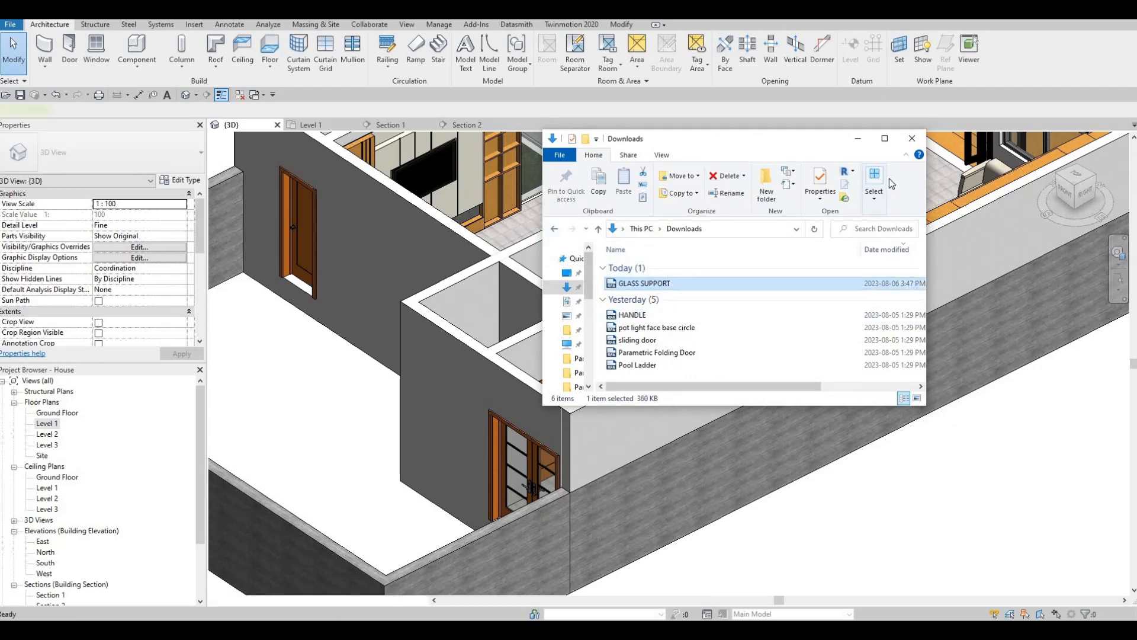
Place one GLASS SUPPORT on the end face of the stair's top tread, next to the glass stringer
scroll(555, 366, up, 10)
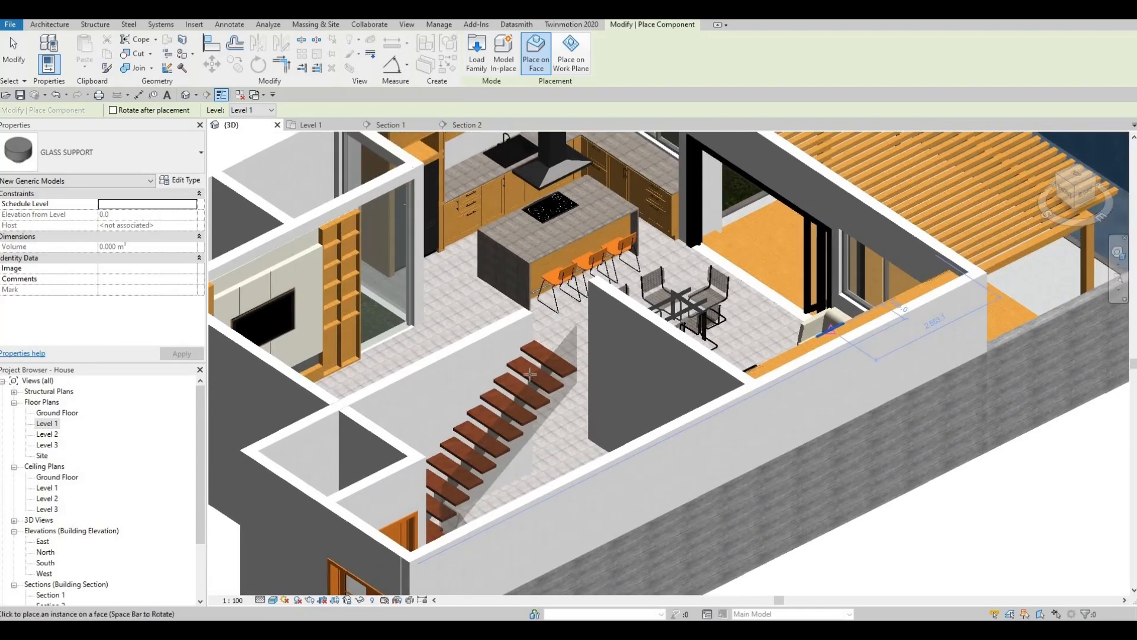
scroll(555, 366, up, 2)
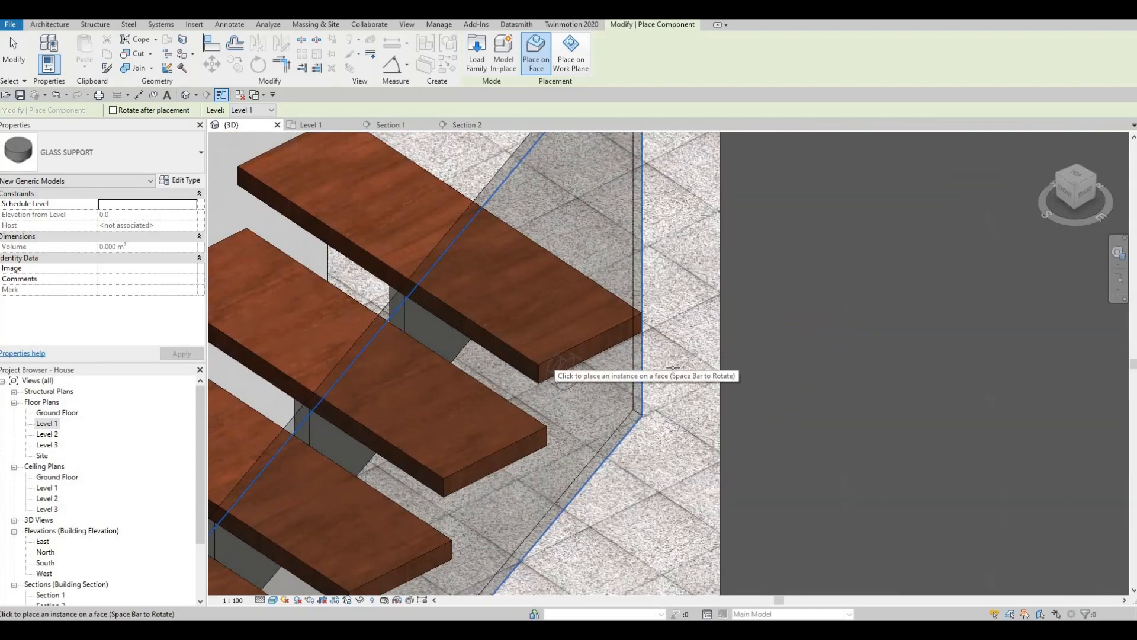
click(562, 372)
key(Escape)
Select the placed glass support at the top tread and open its family for editing
shift+middle_drag(684, 391, 782, 371)
middle_drag(340, 255, 589, 247)
key(Escape)
click(583, 247)
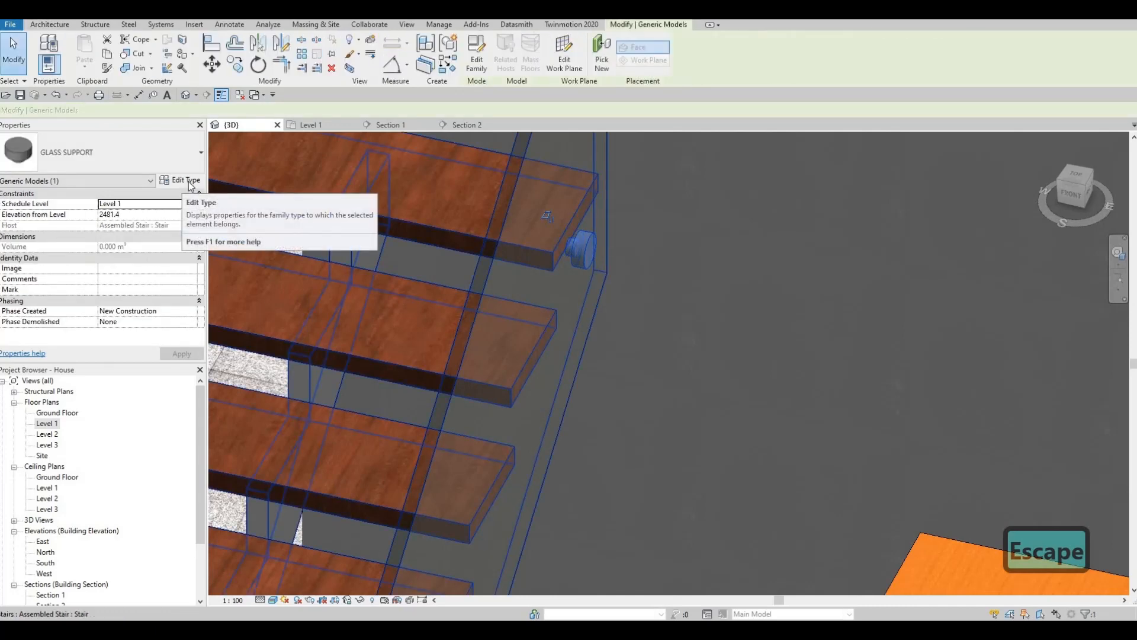
click(191, 182)
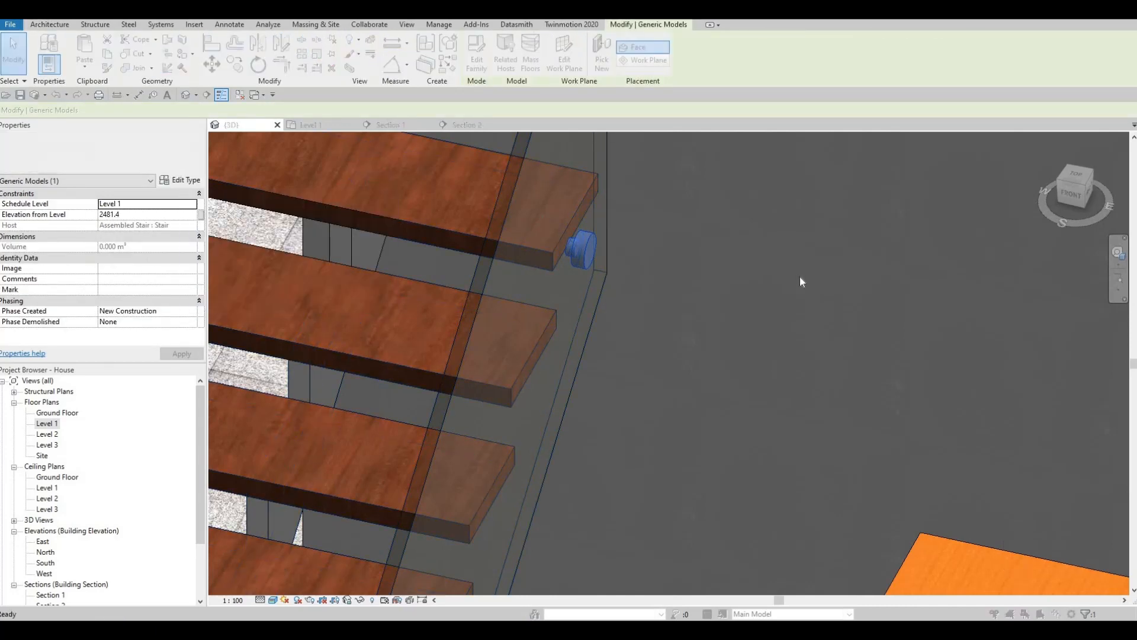
key(Escape)
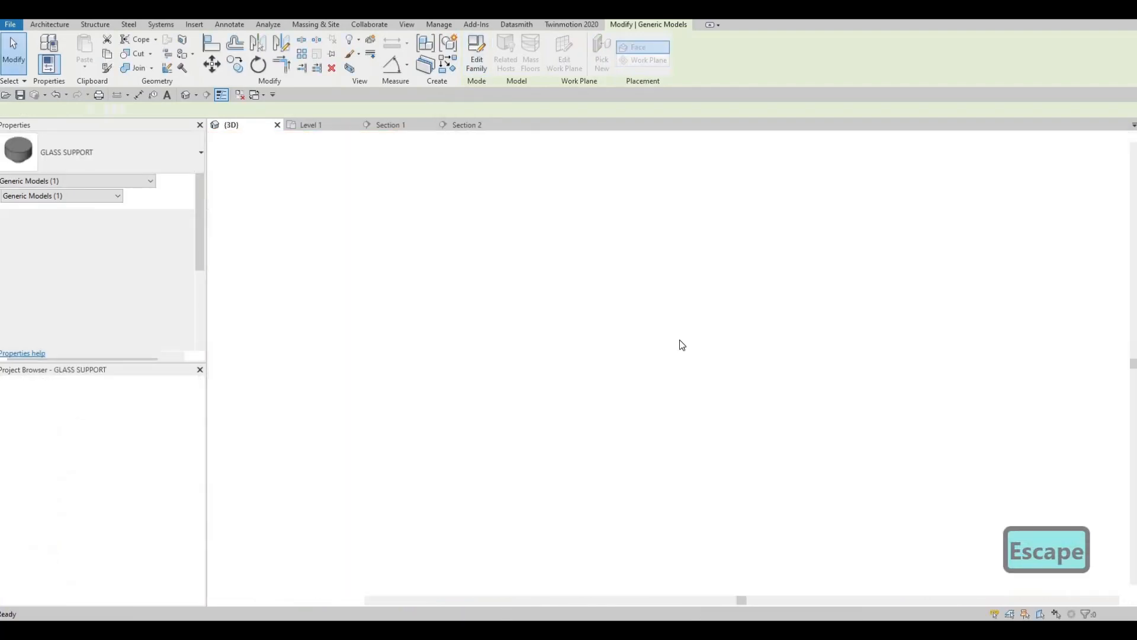
Open the family's Ref. Level floor plan and select the inner cylinder, undoing the accidental move of it
scroll(697, 336, up, 5)
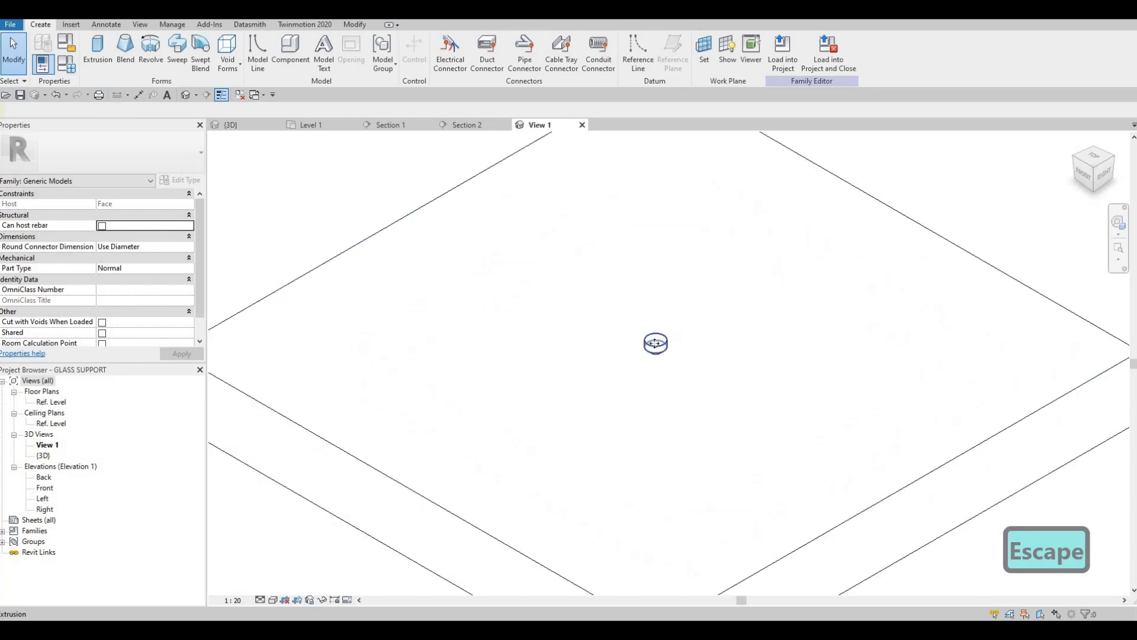
click(669, 339)
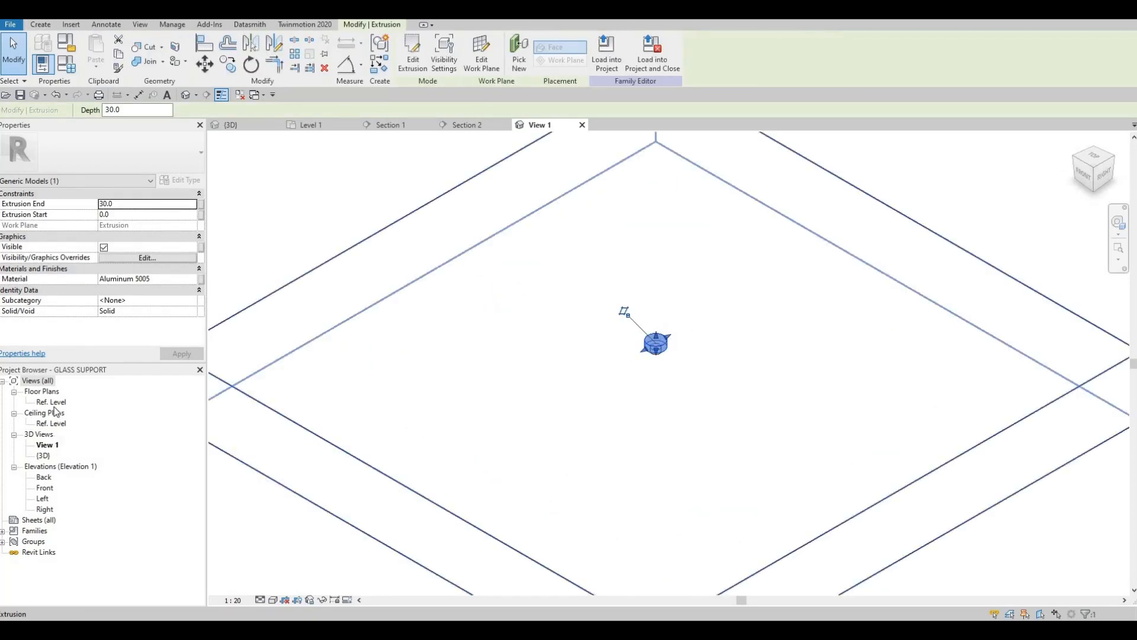
scroll(675, 373, up, 4)
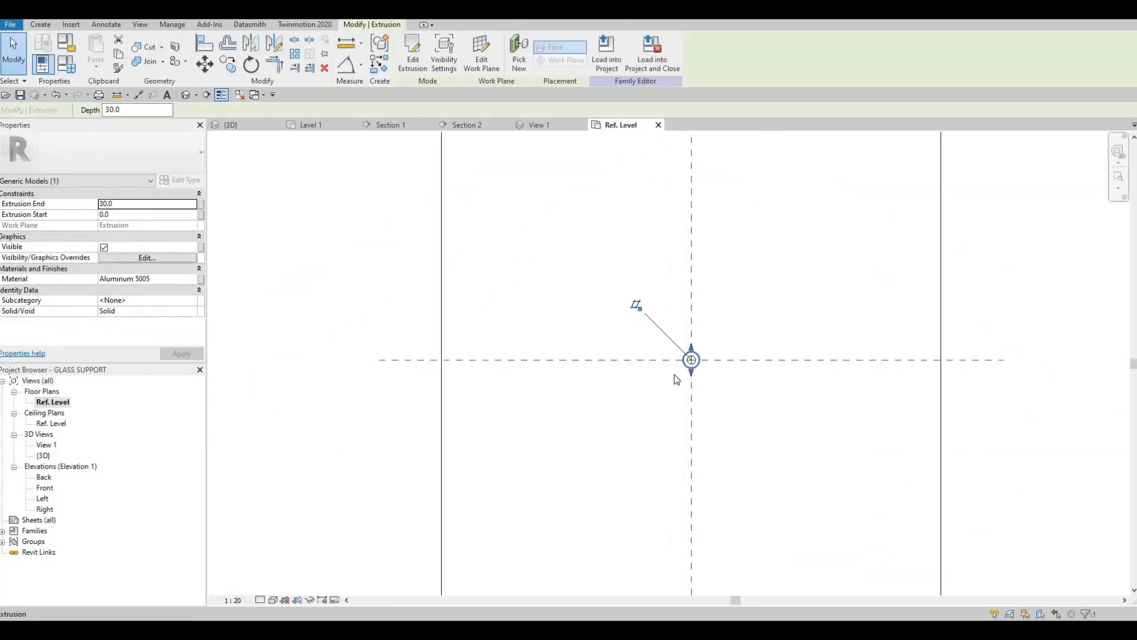
click(670, 371)
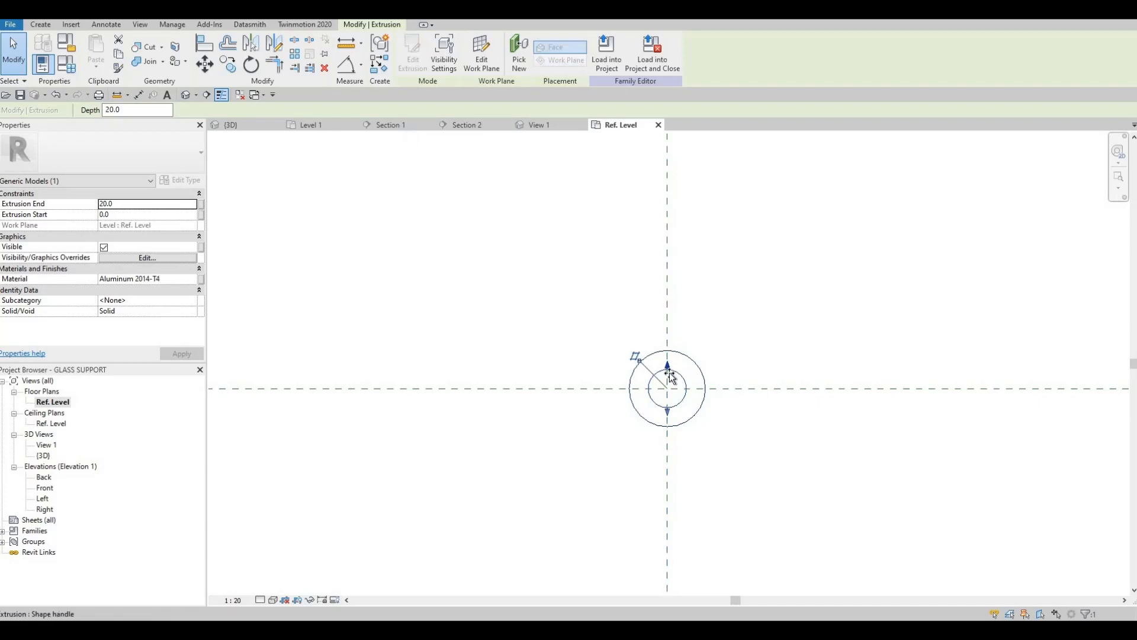
drag(670, 374, 670, 367)
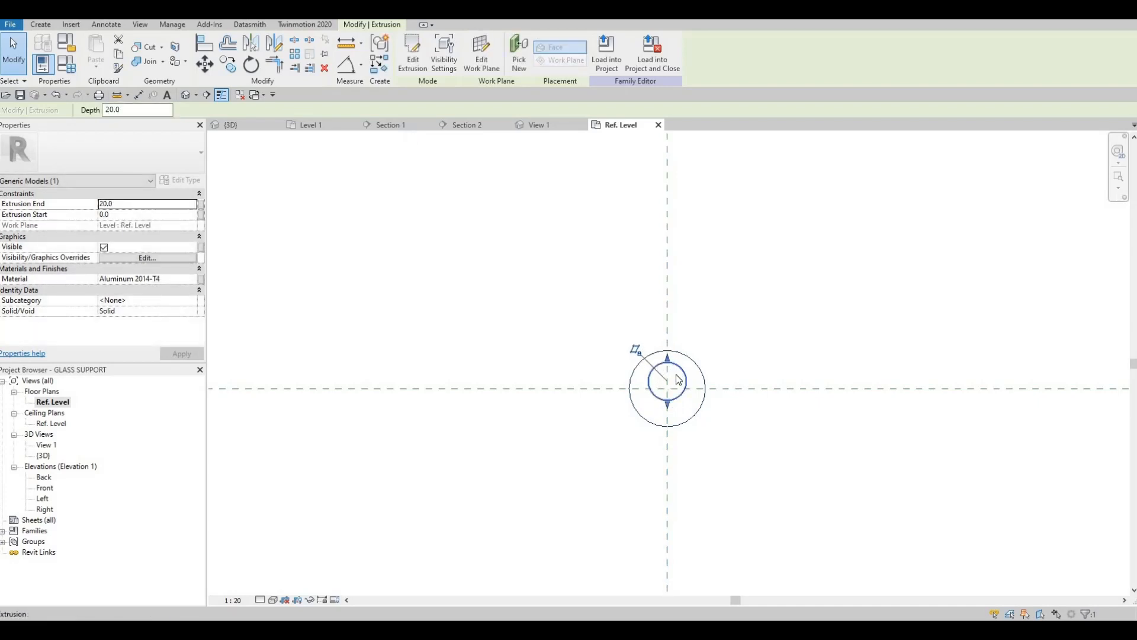
key(ctrl+z)
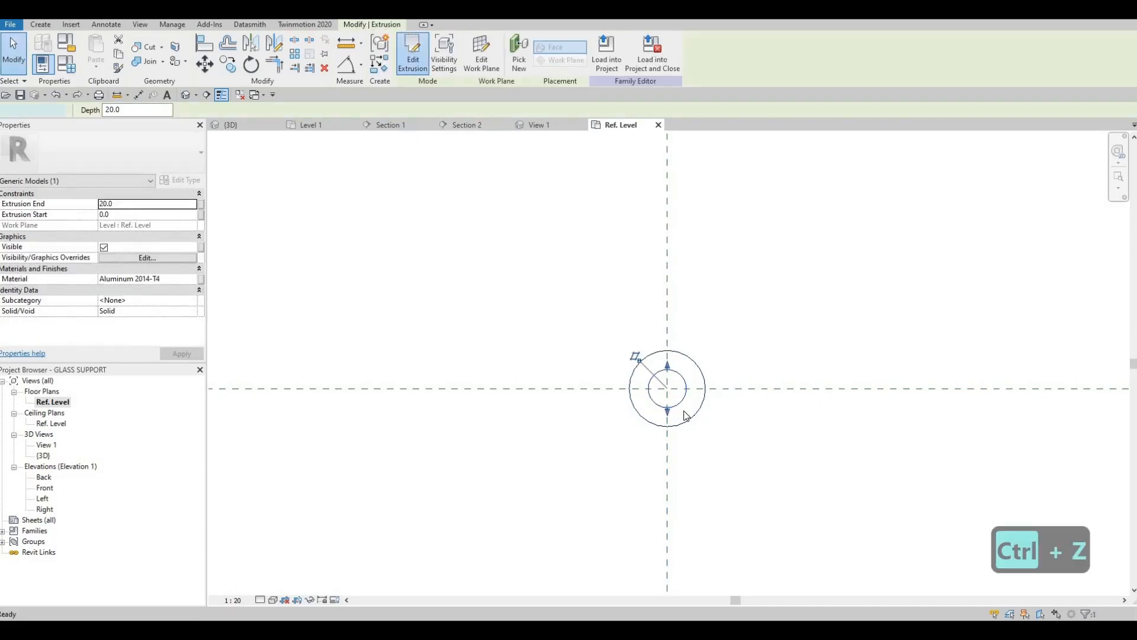
Edit the inner cylinder's extrusion sketch, set its circle radius to 5 mm and finish the sketch
double_click(685, 414)
click(683, 440)
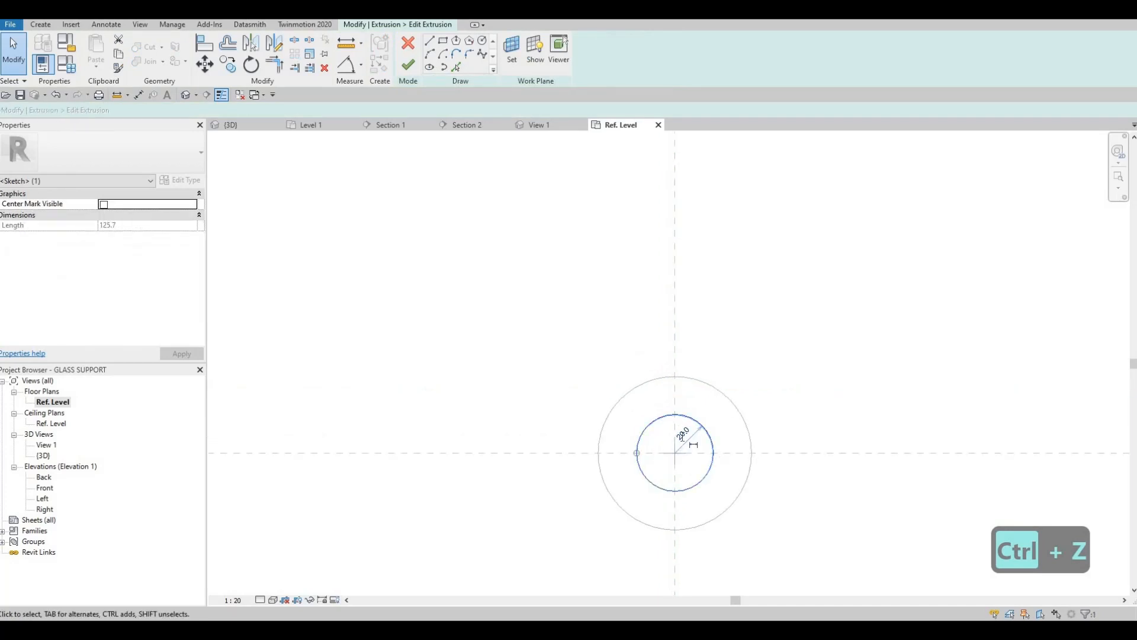
text(1)
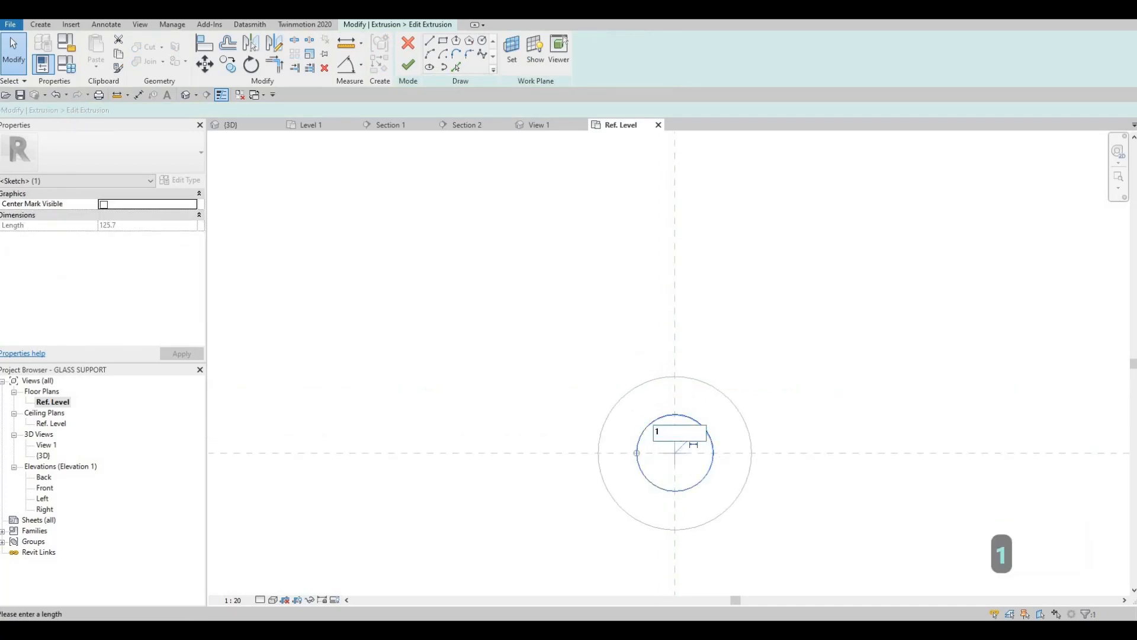
key(BackSpace)
text(5)
key(Return)
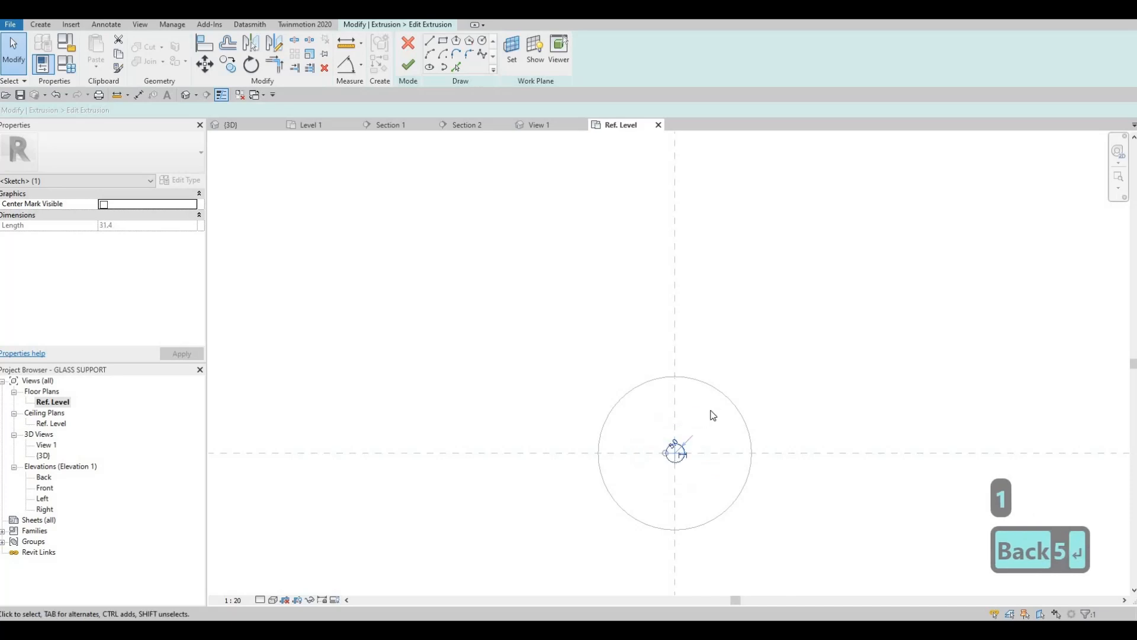
key(Escape)
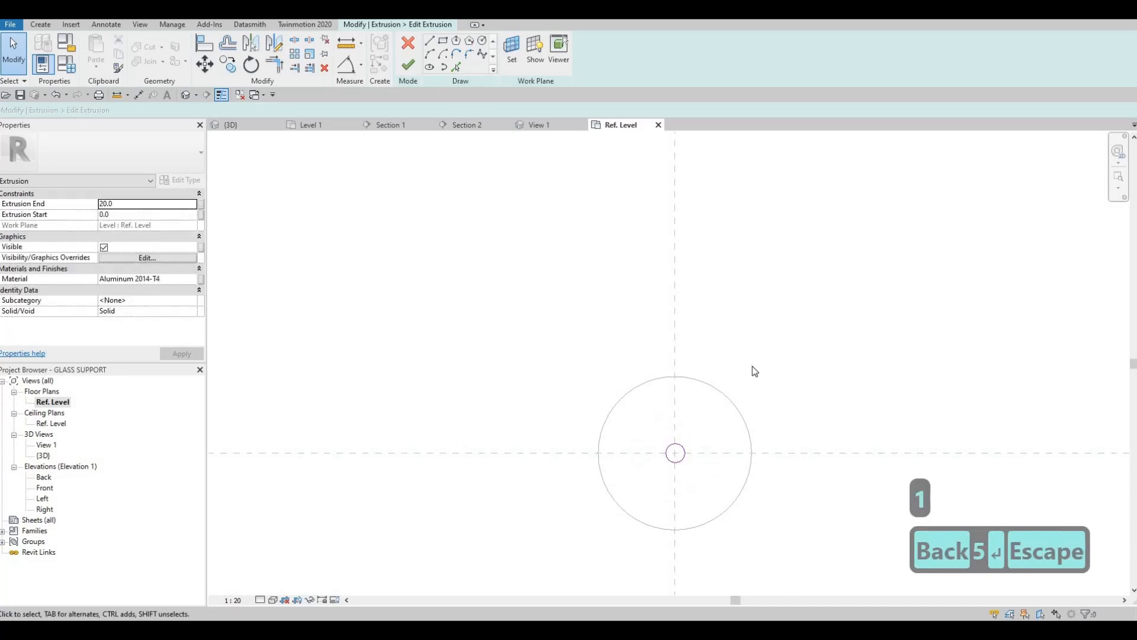
click(408, 64)
Set the outer cylinder's sketch circle radius to 10 mm and finish the sketch
click(709, 387)
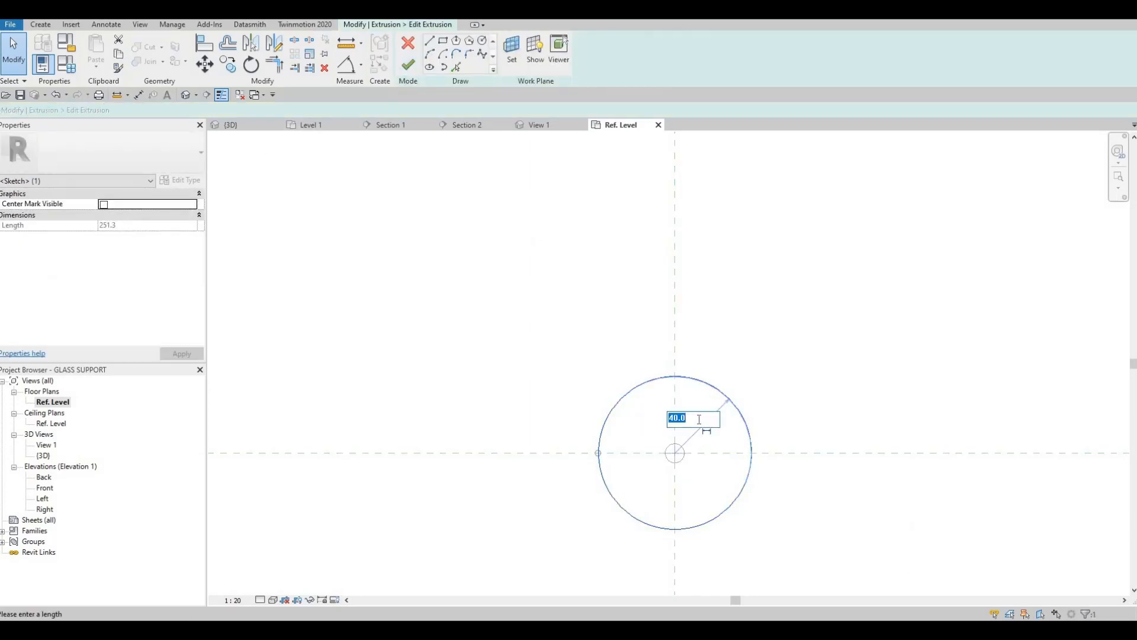
text(0)
key(Return)
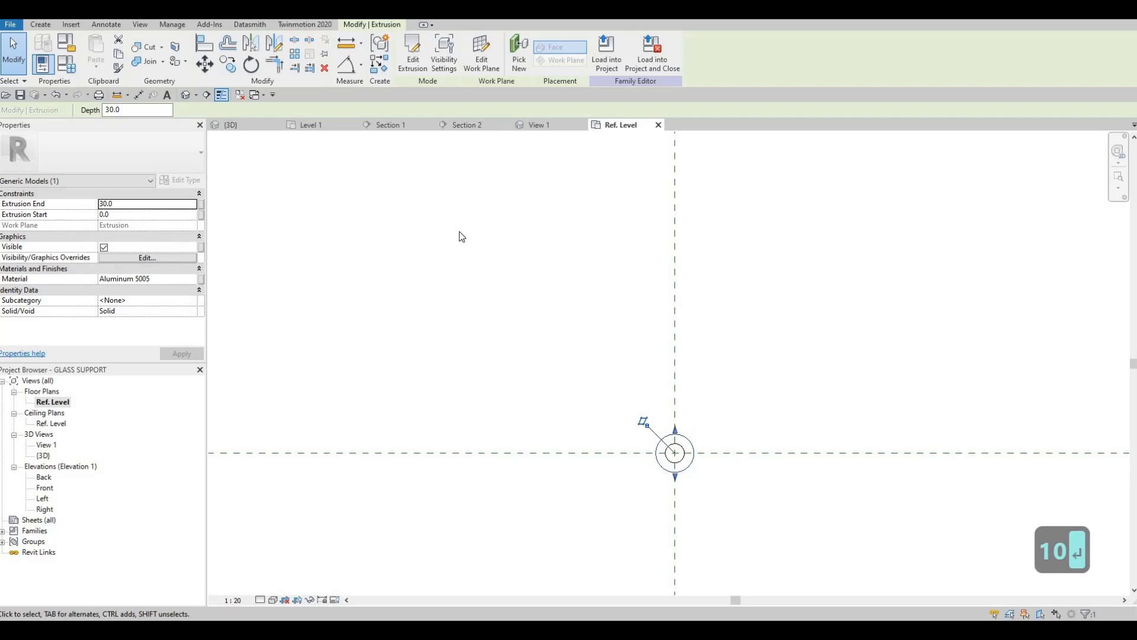
Set the outer cylinder's extrusion end to 15 mm and reload the family, overwriting the project's existing version and its parameter values
click(148, 203)
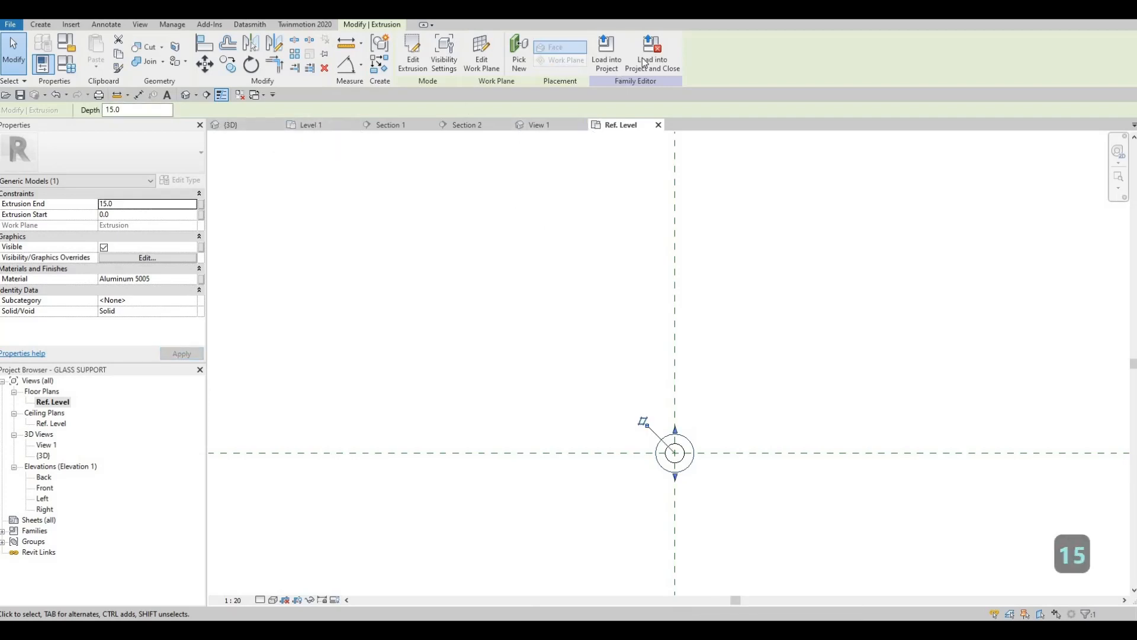
click(592, 324)
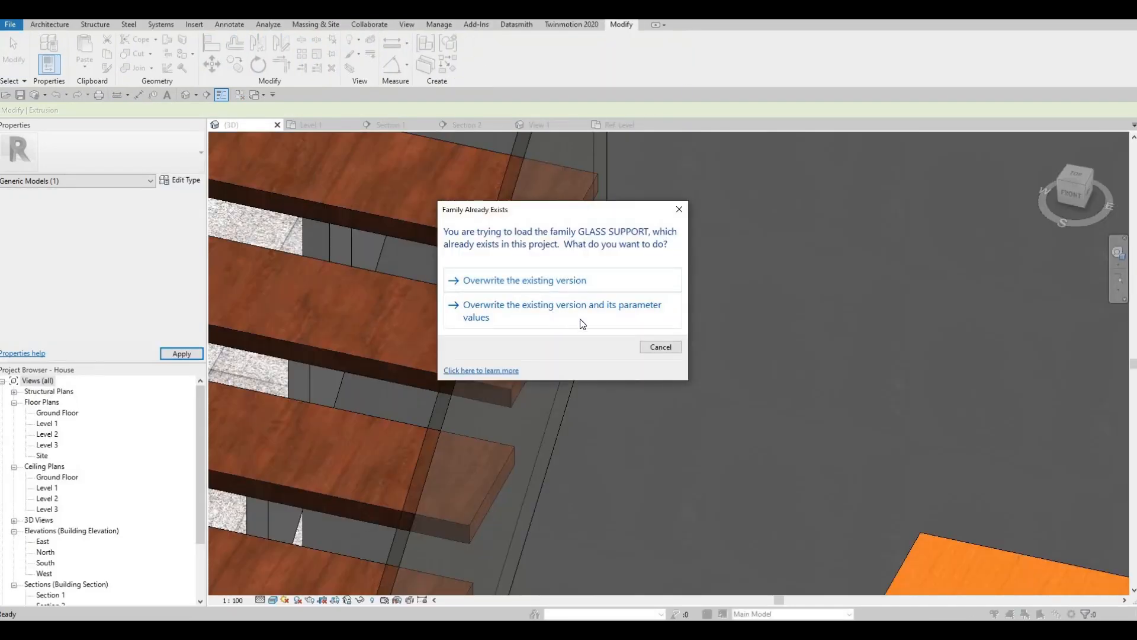
click(609, 322)
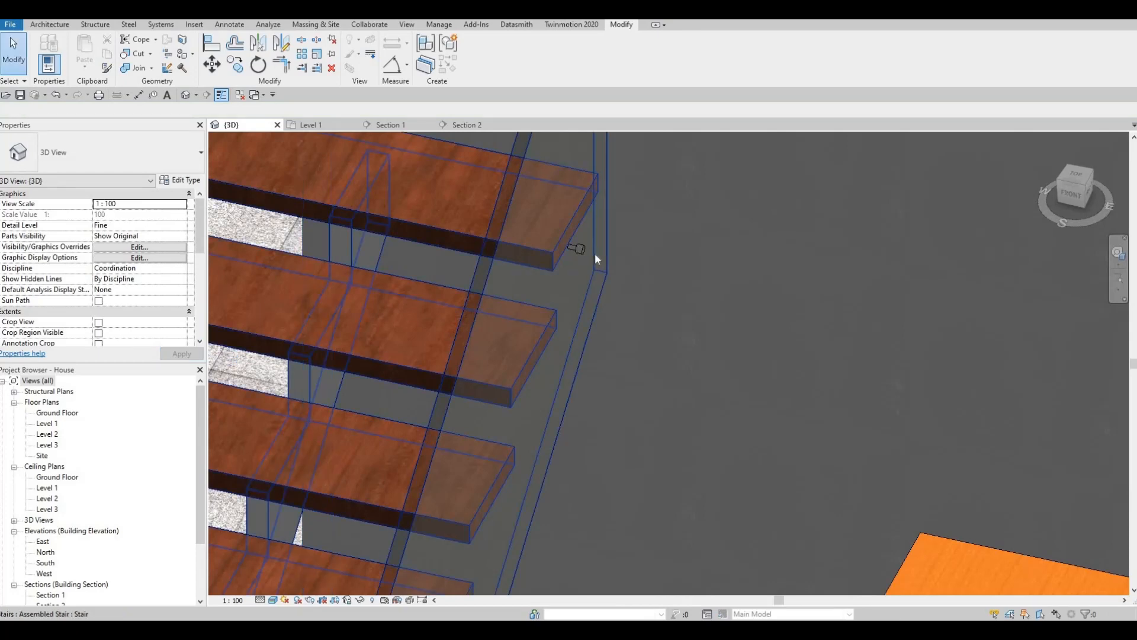
Reopen the placed glass support's family for editing and set the narrow stem's extrusion end to 10 mm
scroll(595, 253, up, 4)
click(570, 237)
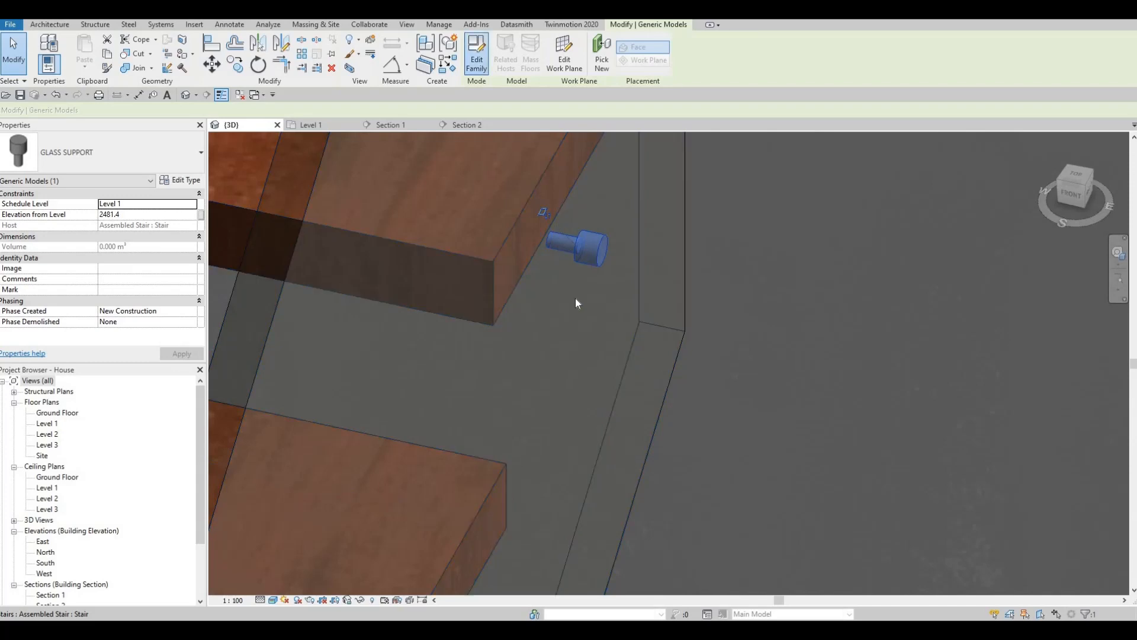
scroll(690, 344, up, 5)
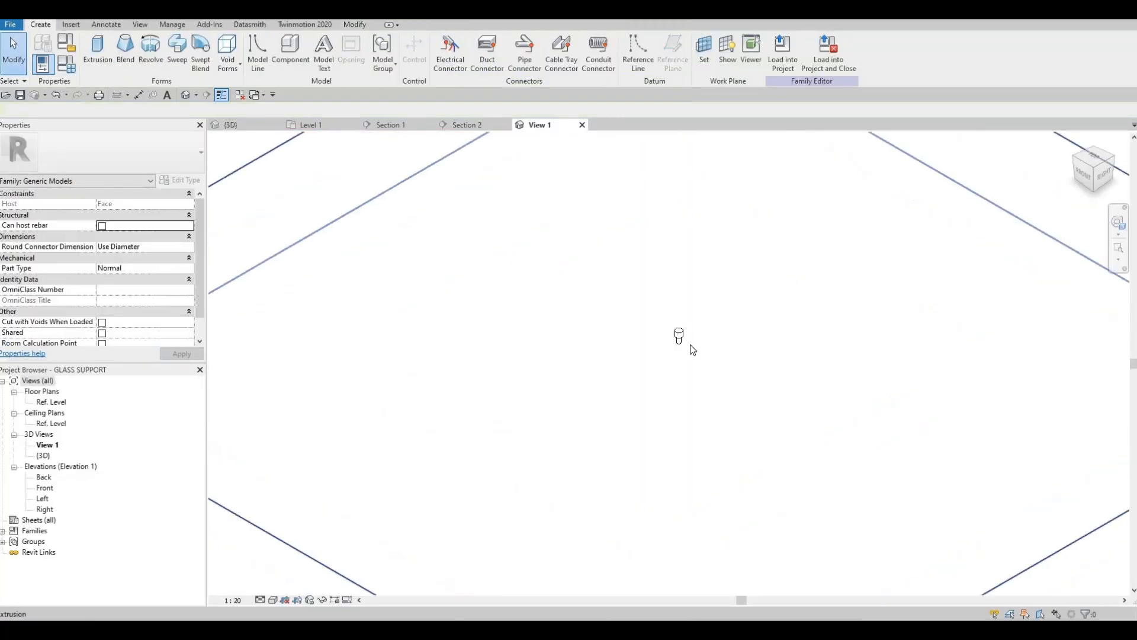
scroll(691, 346, up, 2)
click(682, 328)
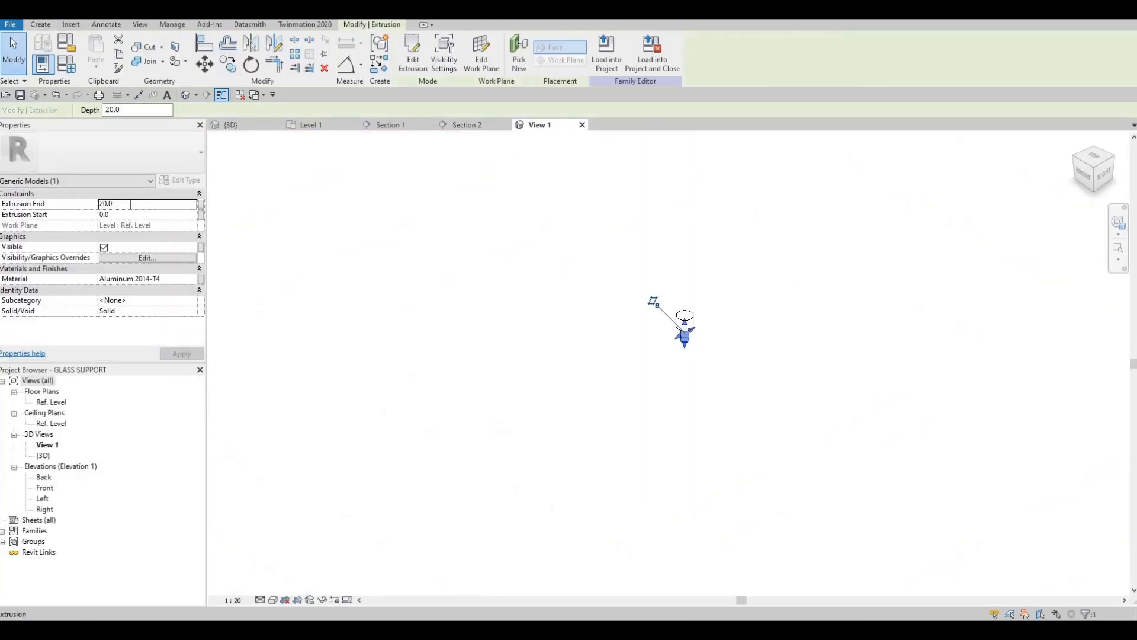
click(130, 204)
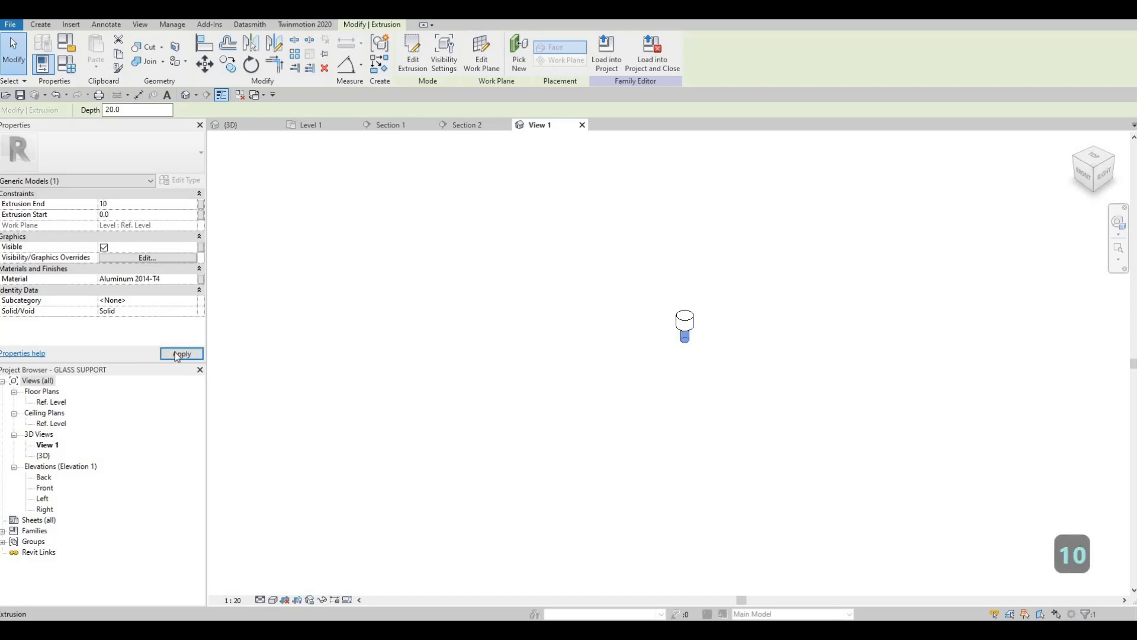
click(175, 354)
key(Escape)
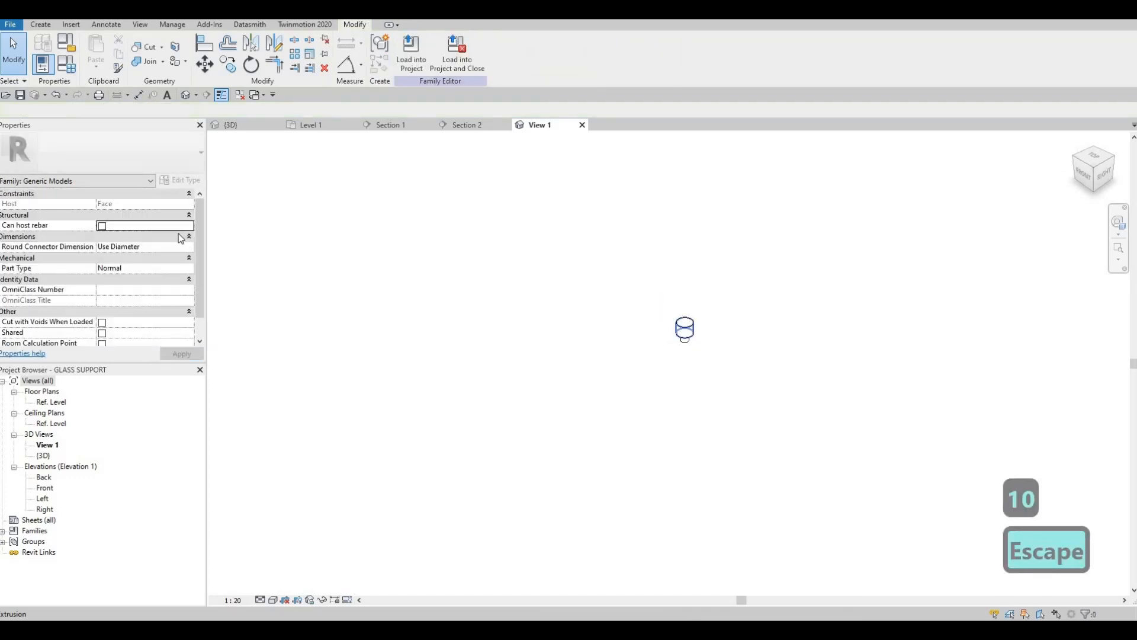
Set the wide head's extrusion end to 10 mm and reload the family, overwriting the project's existing version and its parameter values
click(682, 327)
click(135, 206)
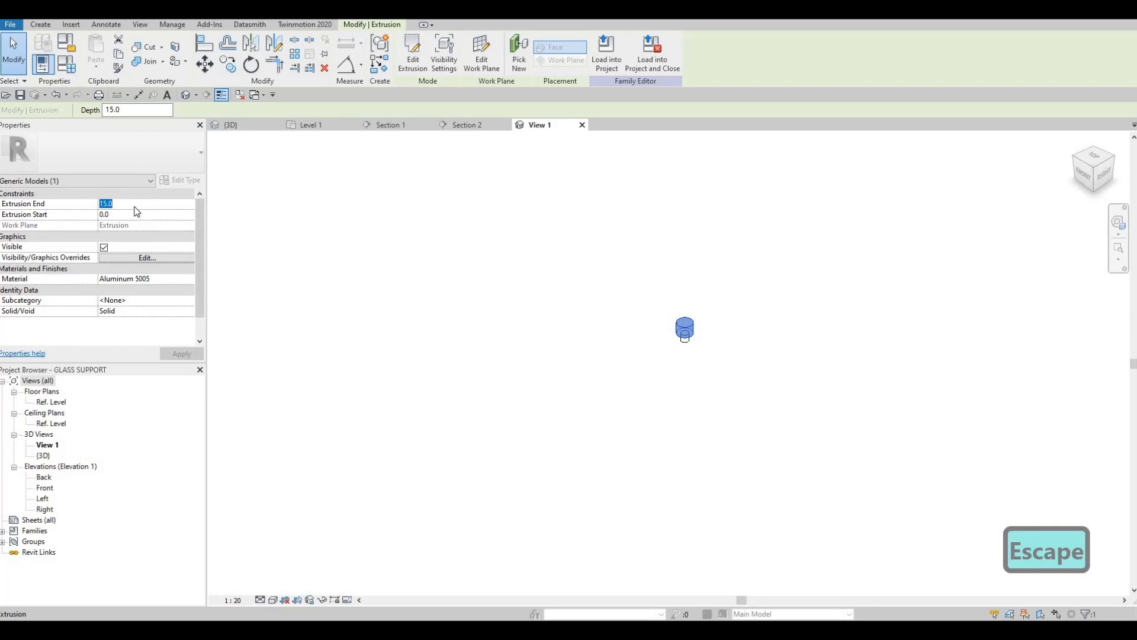
text(10)
key(Return)
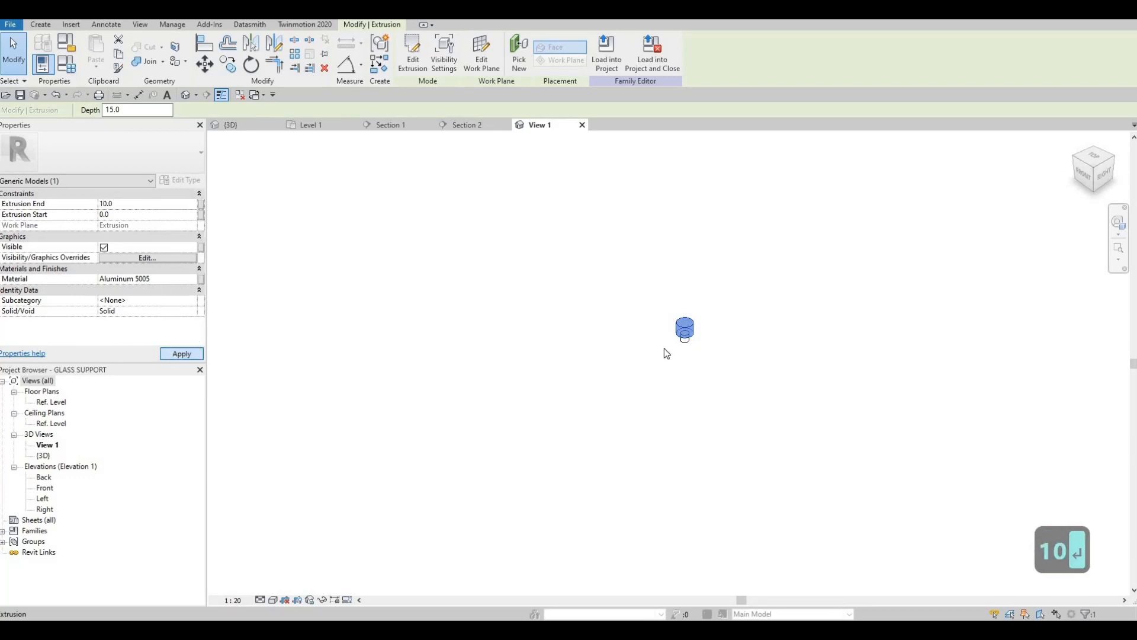
key(Escape)
key(Escape)
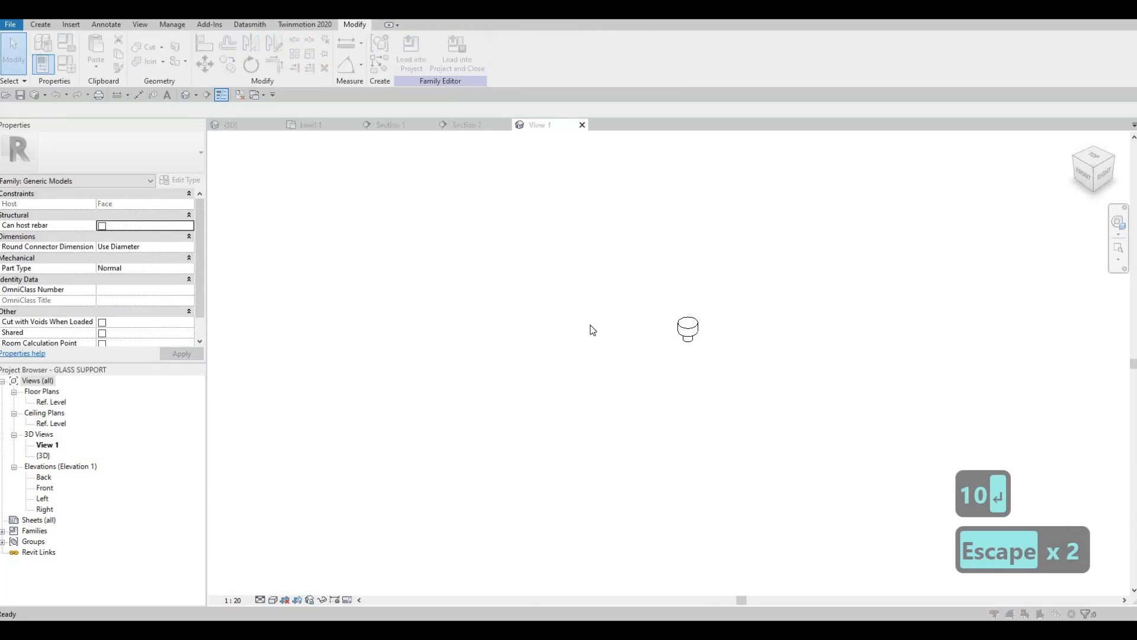
click(589, 323)
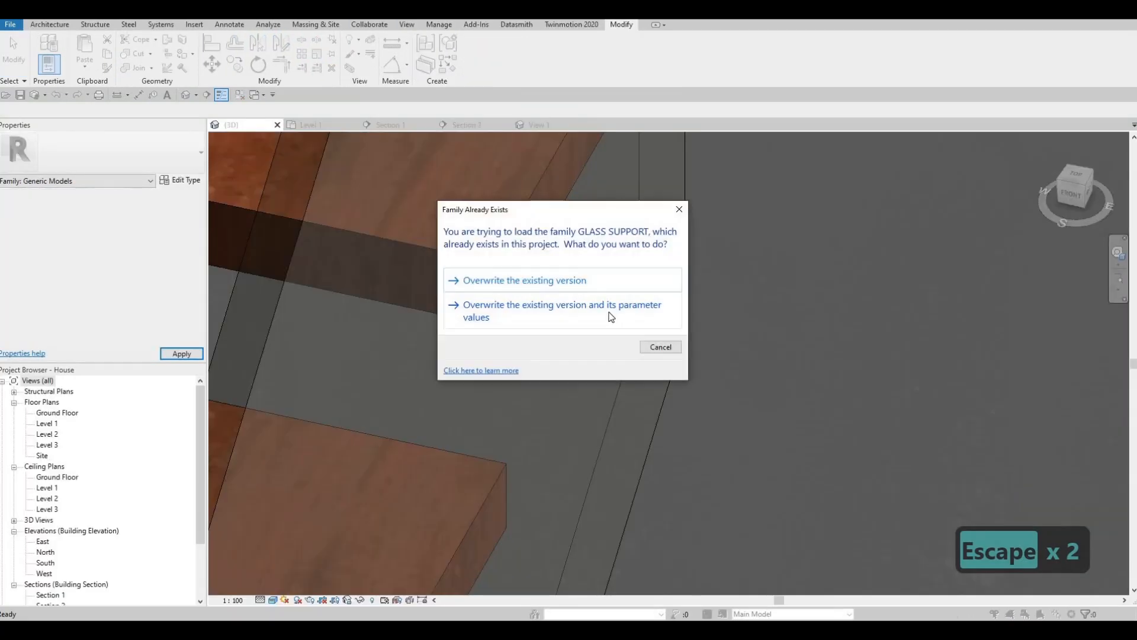
click(591, 308)
Examine the resized glass support at the stair's top tread in the 3D view from several angles
scroll(592, 362, down, 4)
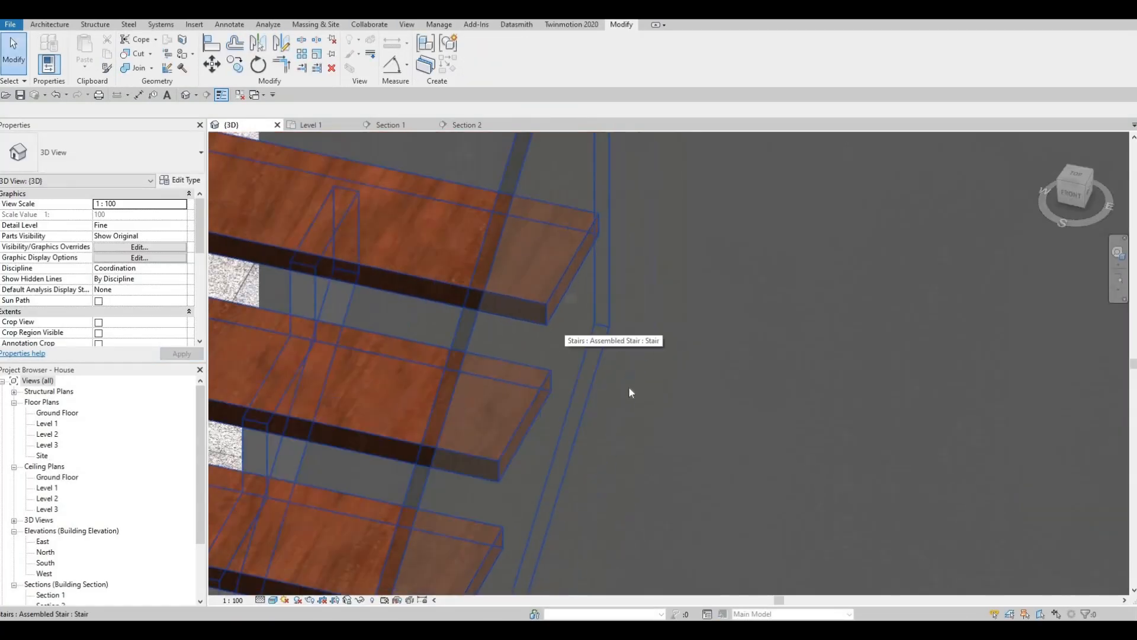
shift+middle_drag(630, 390, 670, 354)
middle_drag(1031, 453, 623, 237)
scroll(818, 366, down, 2)
scroll(623, 237, up, 5)
scroll(617, 237, up, 1)
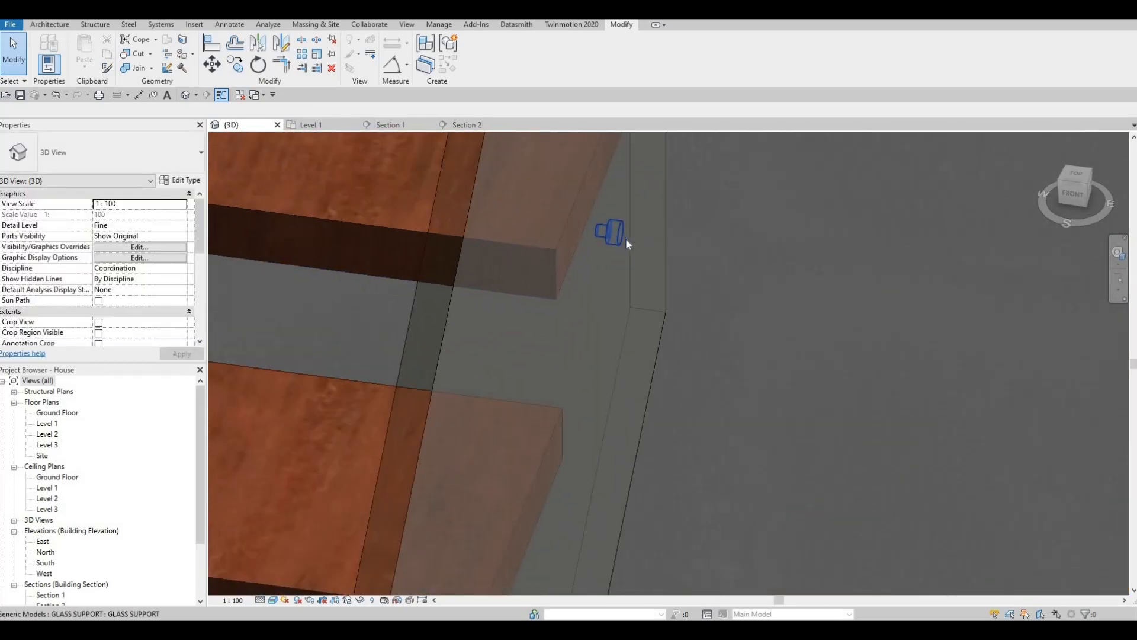
shift+middle_drag(529, 214, 605, 292)
scroll(606, 289, down, 6)
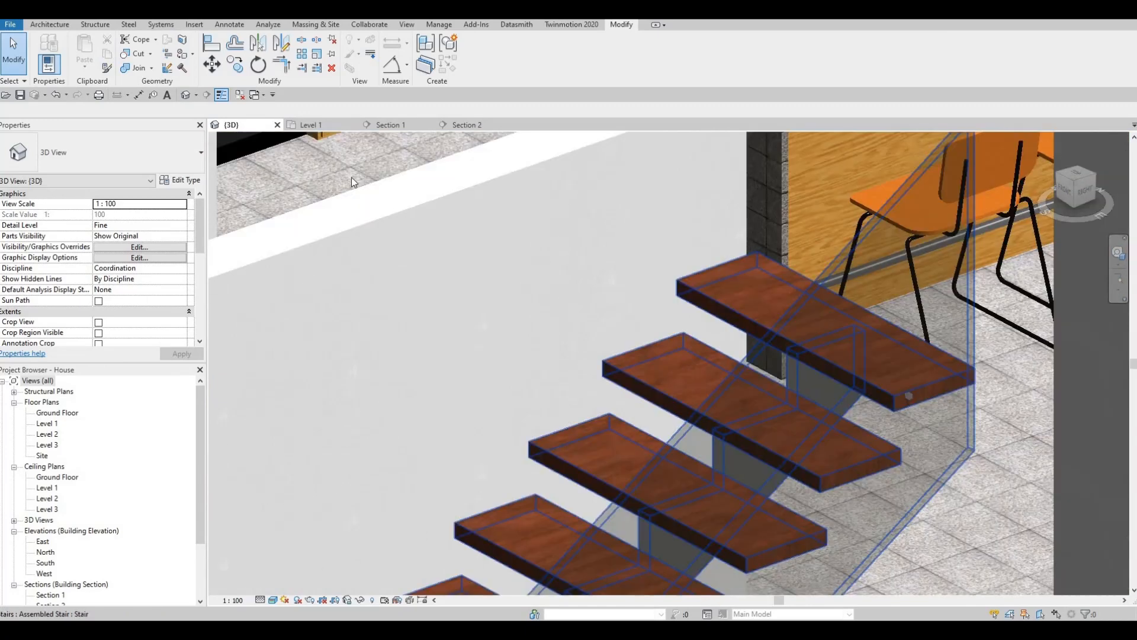
middle_drag(520, 229, 393, 170)
Check the section line beside the stair on the Level 1 plan and open the Section 1 view
scroll(325, 192, down, 6)
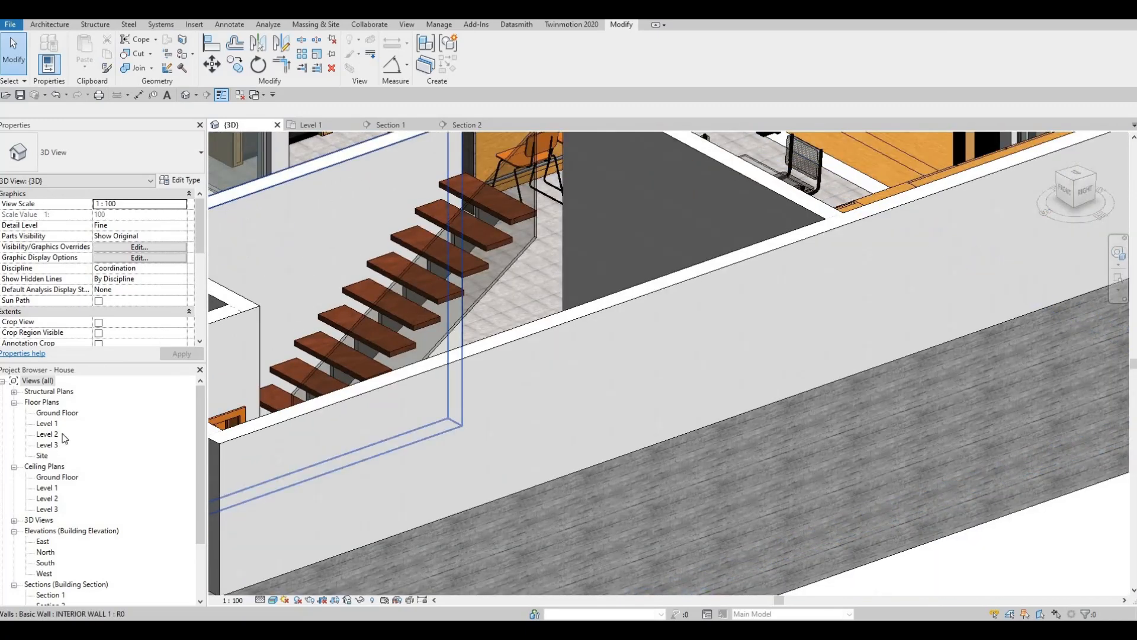
scroll(504, 336, down, 6)
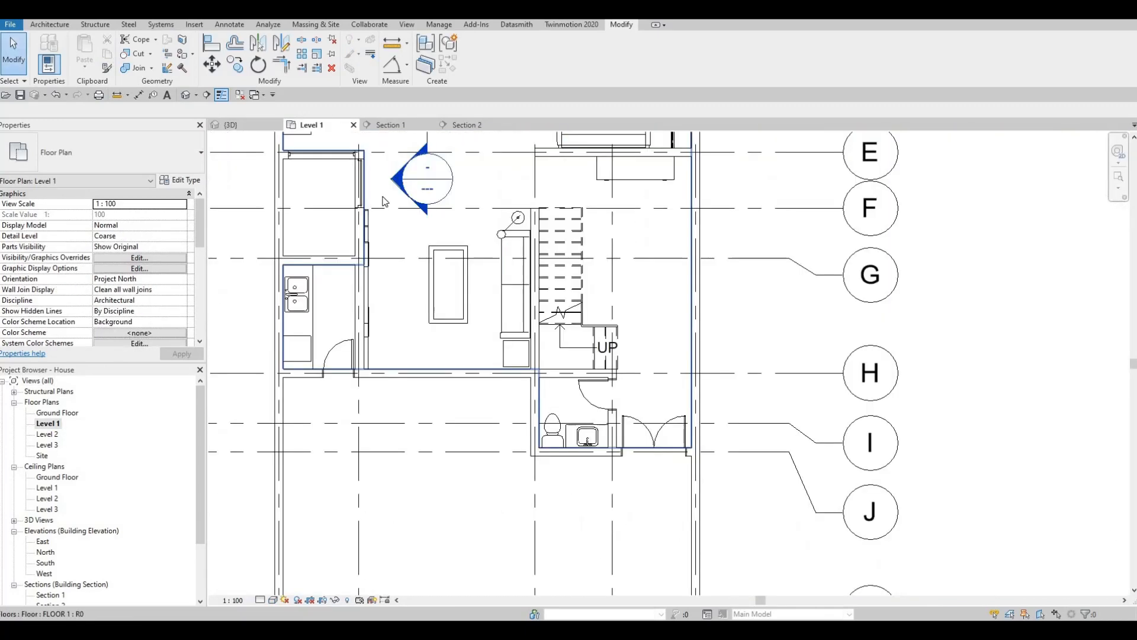
drag(458, 182, 543, 288)
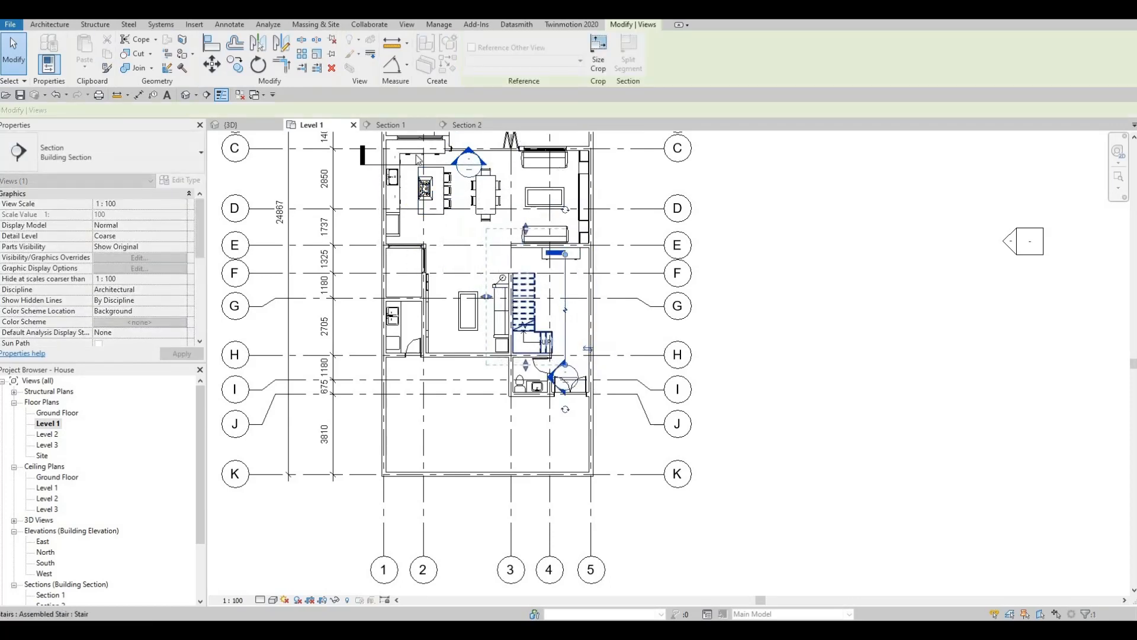
key(Escape)
key(Escape)
click(393, 125)
middle_drag(623, 262, 647, 267)
scroll(652, 266, down, 3)
Move the glass support in Section 1 down from above the top tread's front edge onto the tread's end face
scroll(671, 208, up, 4)
scroll(643, 241, up, 5)
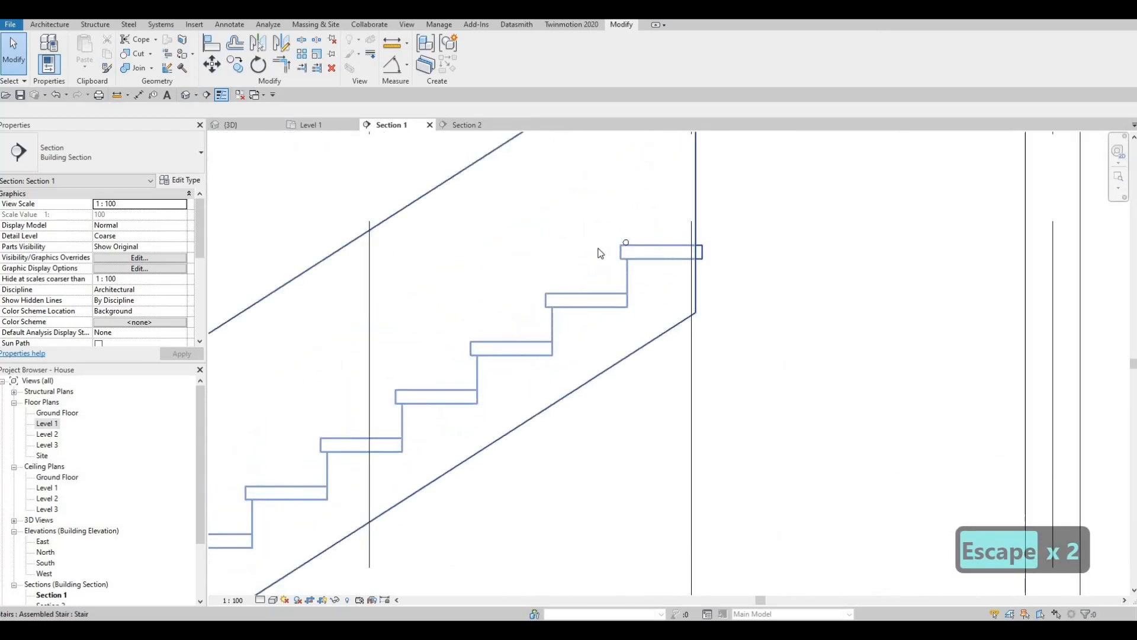
click(640, 269)
drag(596, 247, 640, 267)
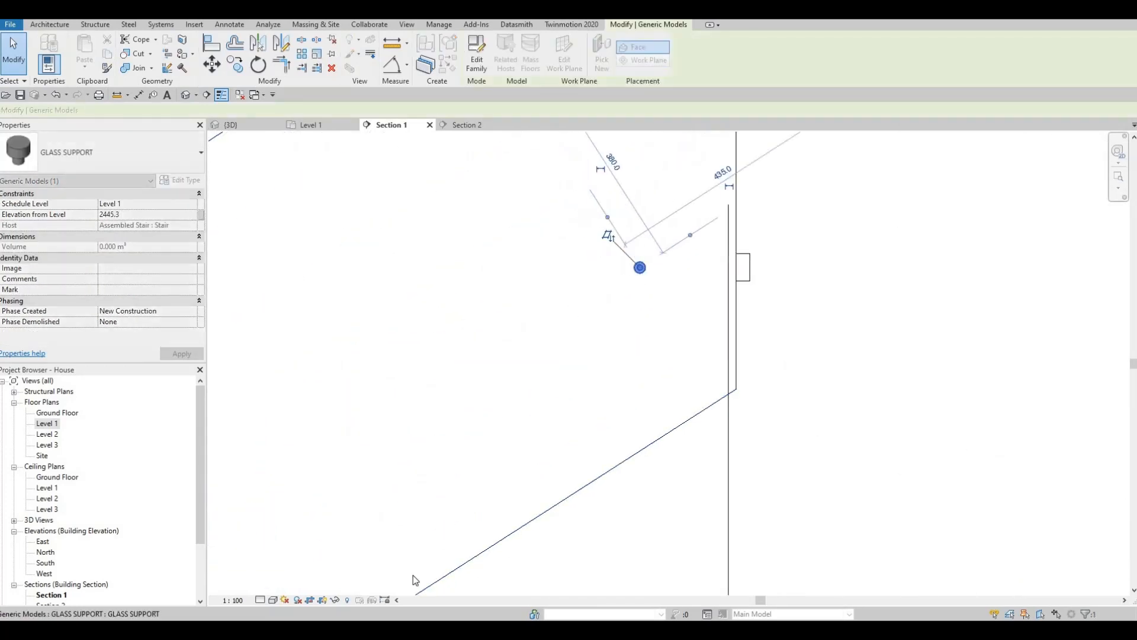
Set the Section 1 view to Fine detail level and Wireframe visual style
click(267, 599)
click(302, 556)
click(273, 599)
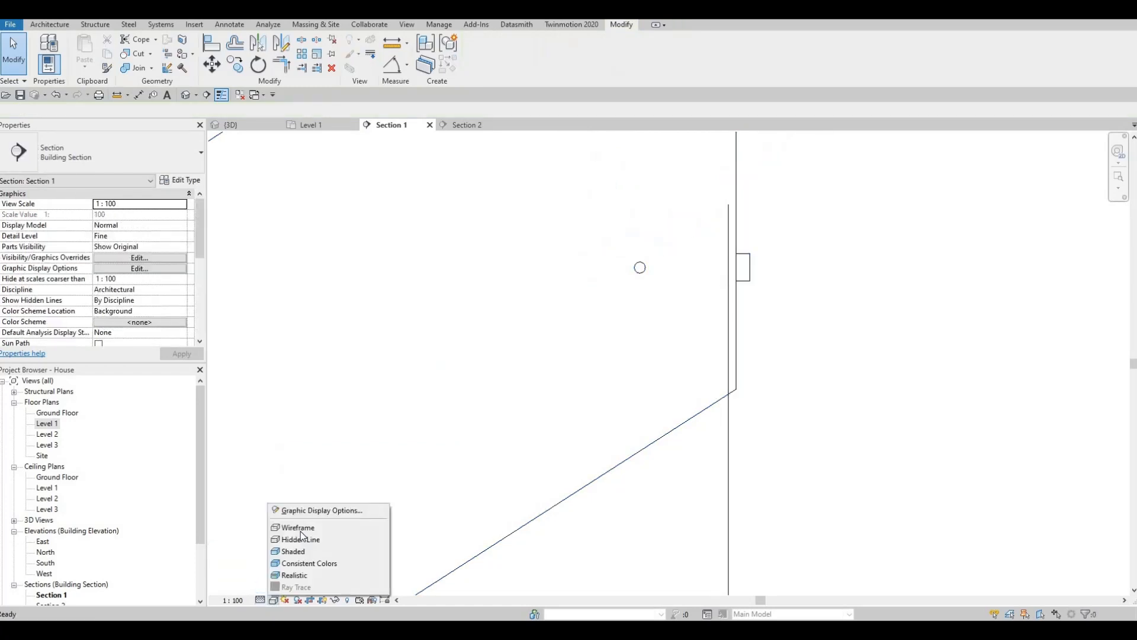
key(Escape)
scroll(640, 267, up, 5)
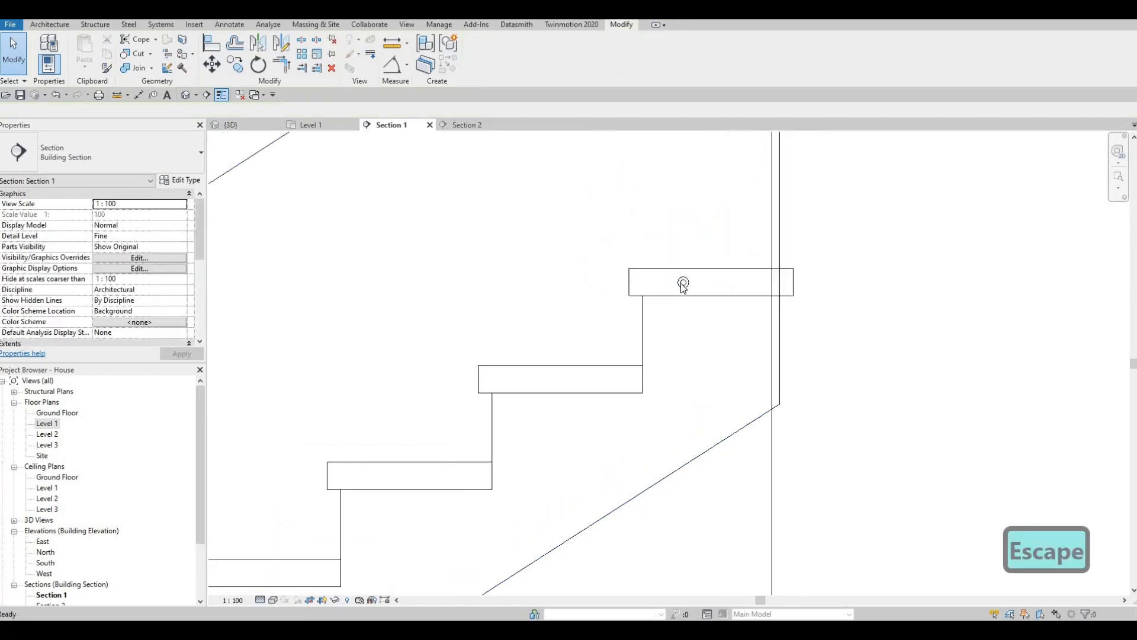
key(Escape)
Move the glass support closer to the front edge of the top tread, within the tread's thickness
click(676, 283)
scroll(679, 288, up, 1)
drag(677, 288, 629, 298)
scroll(666, 339, down, 3)
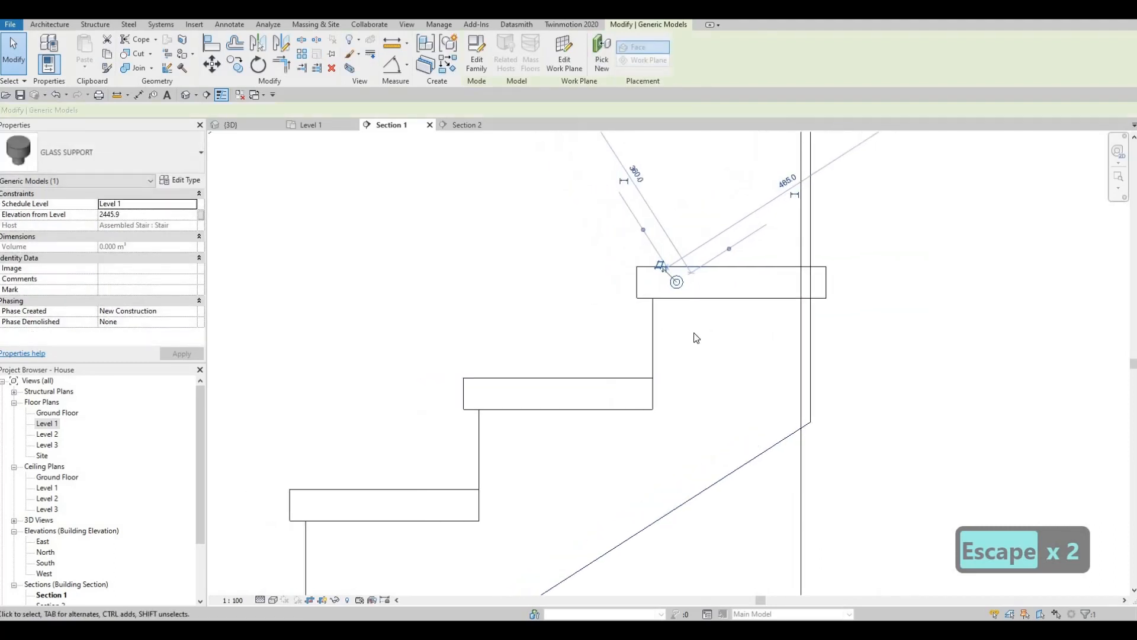
Copy the glass support horizontally along the top tread's end face to a second position near the tread's rear edge
key(Escape)
key(Escape)
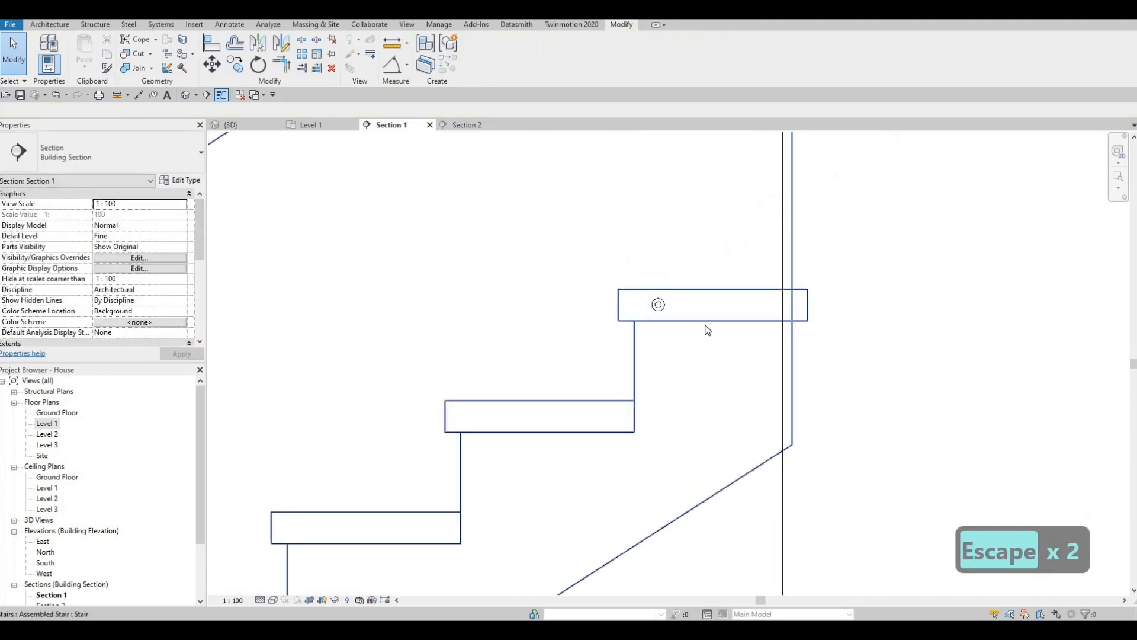
key(c)
key(o)
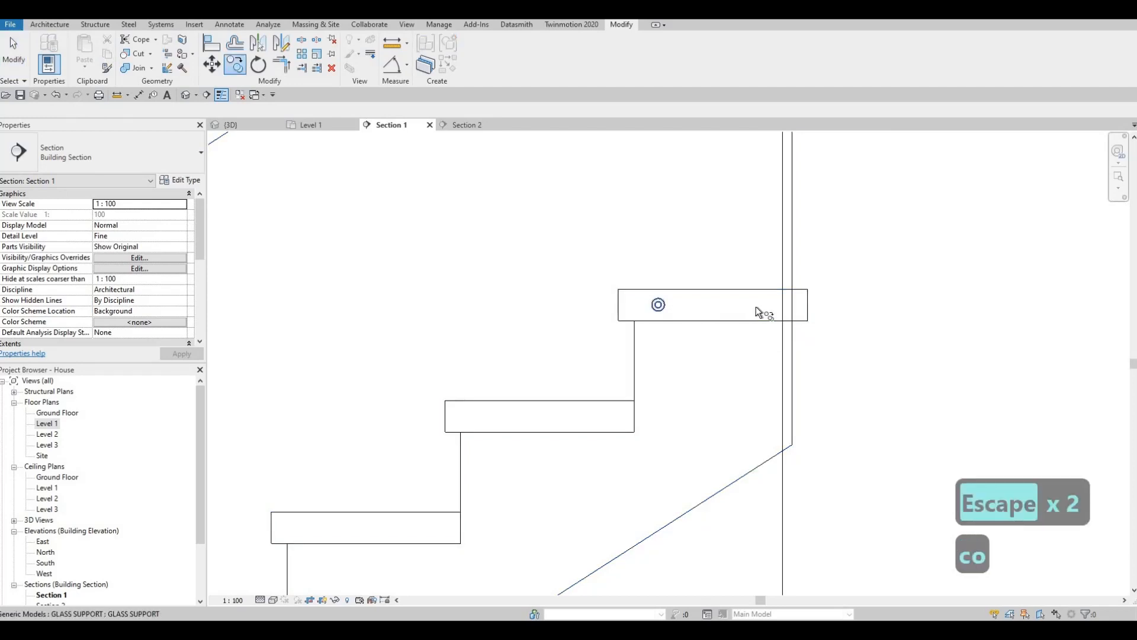
key(Escape)
key(Escape)
click(658, 305)
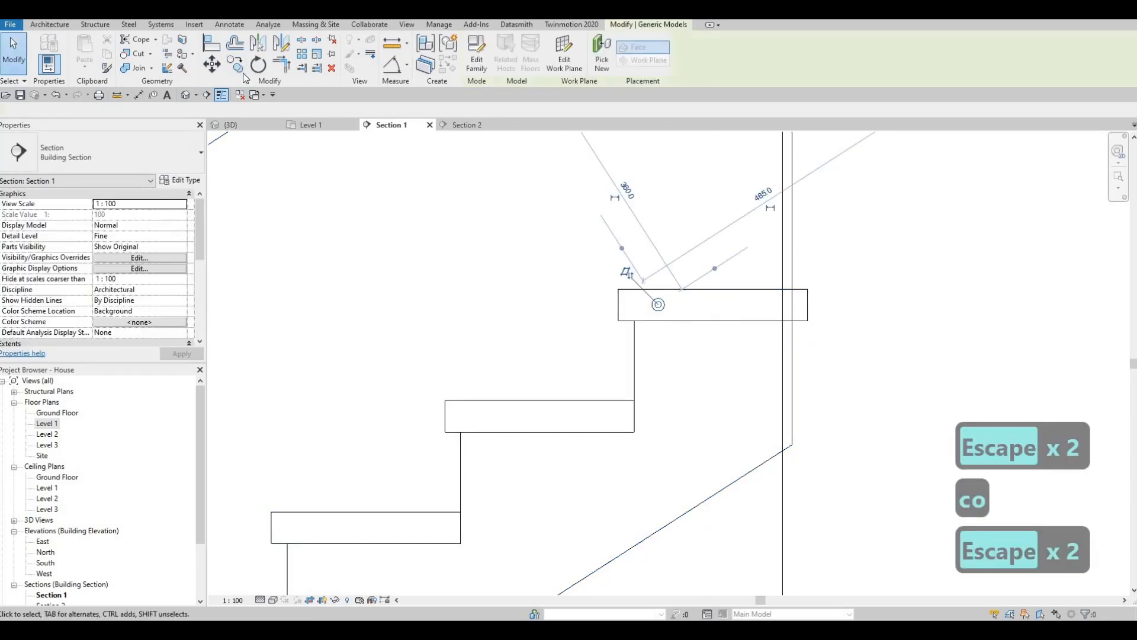
click(657, 305)
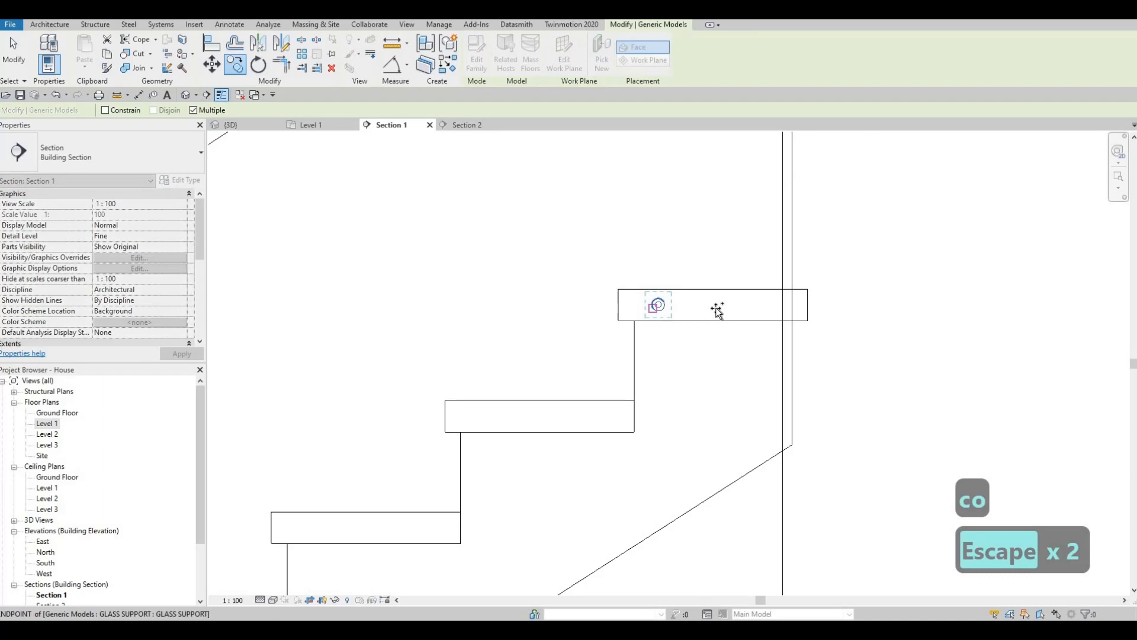
click(747, 306)
key(Escape)
key(Escape)
Copy the top tread's pair of glass supports onto the upper treads below, using matching tread corners as reference points
drag(583, 245, 773, 364)
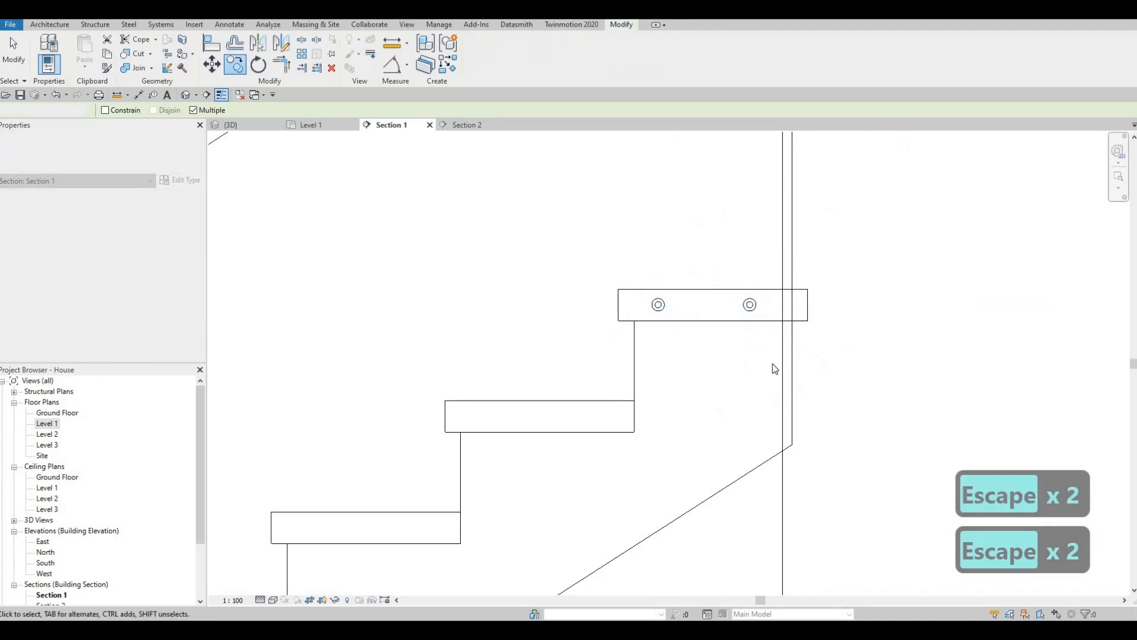
key(c)
key(o)
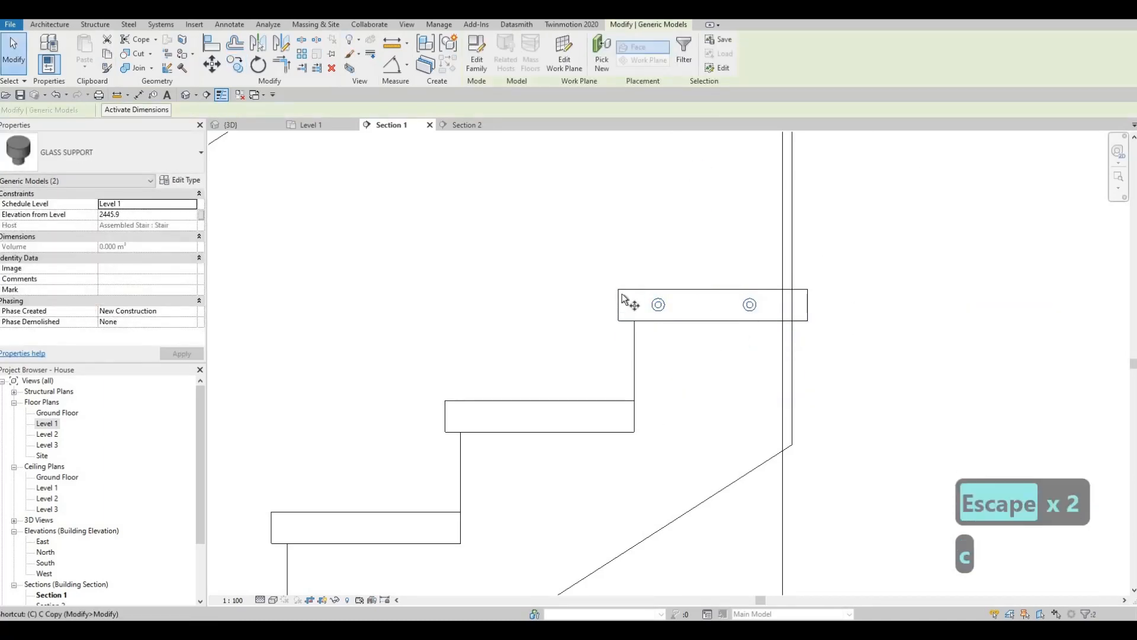
click(618, 289)
click(445, 400)
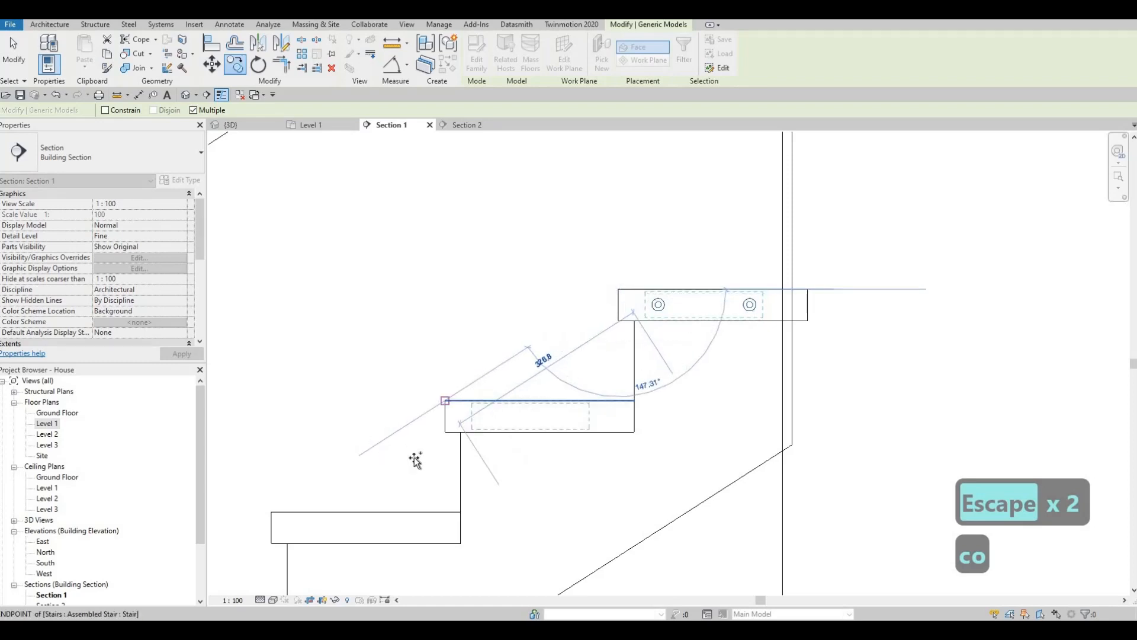
middle_drag(403, 455, 646, 359)
click(515, 417)
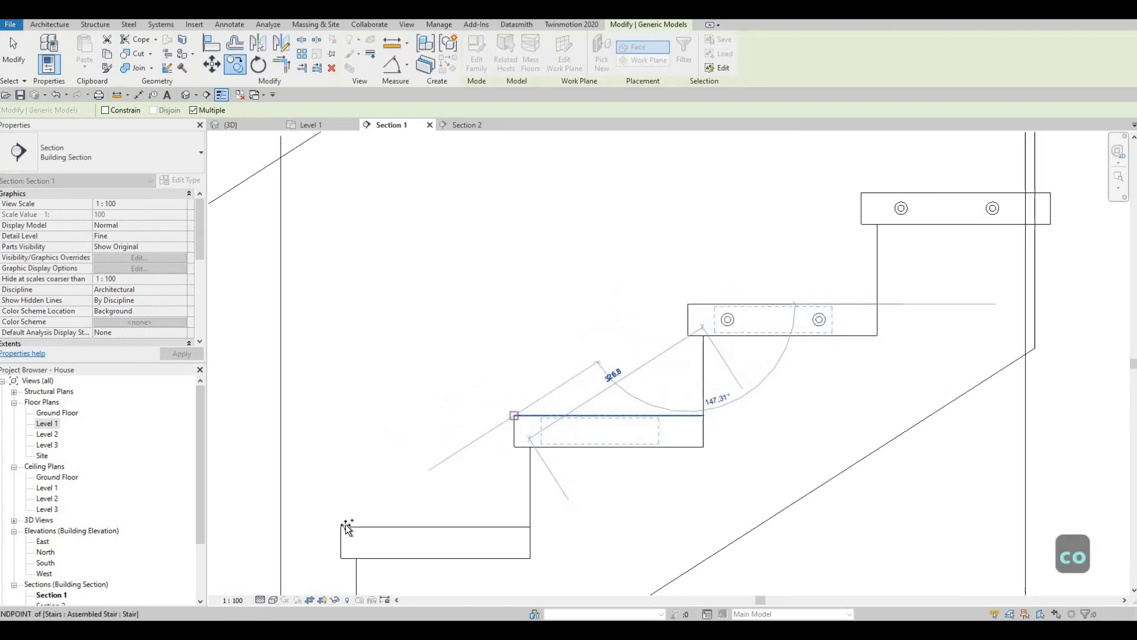
scroll(490, 437, down, 2)
scroll(482, 437, up, 2)
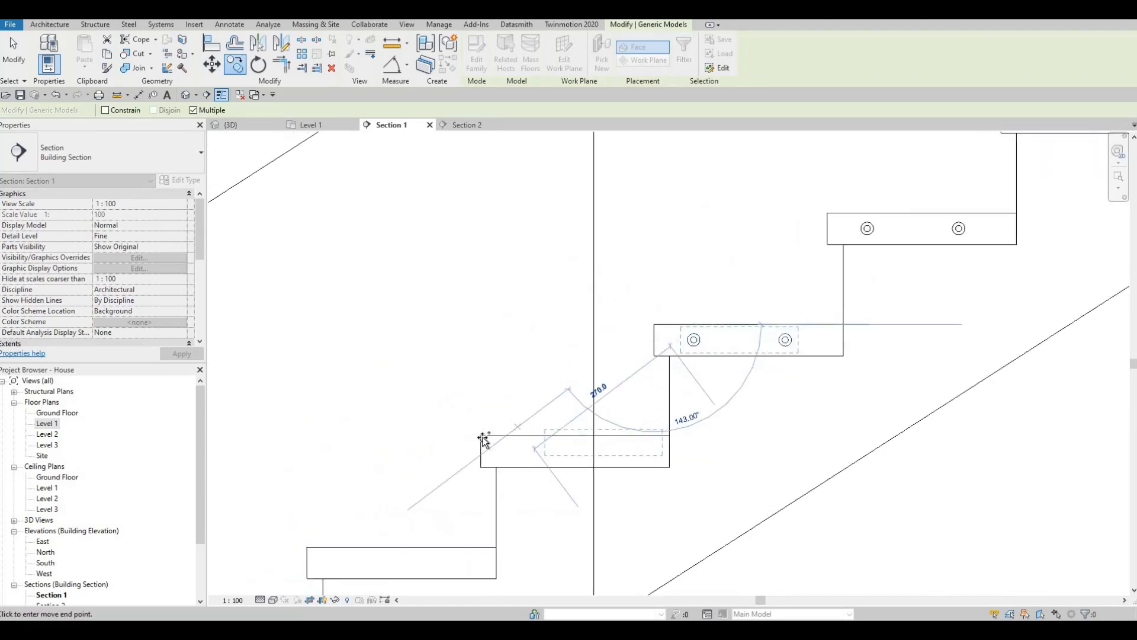
middle_drag(503, 422, 695, 297)
click(499, 422)
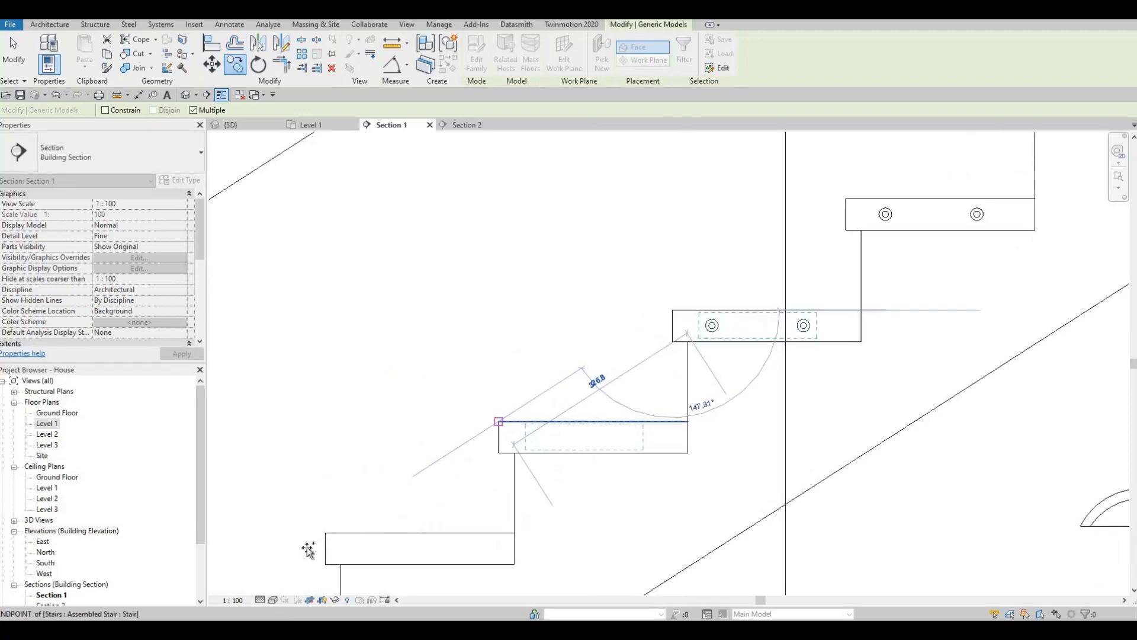
click(326, 533)
Continue copying the glass support pair onto the remaining lower treads down to the bottom of the flight in Section 1
middle_drag(391, 480, 576, 348)
middle_drag(574, 391, 665, 340)
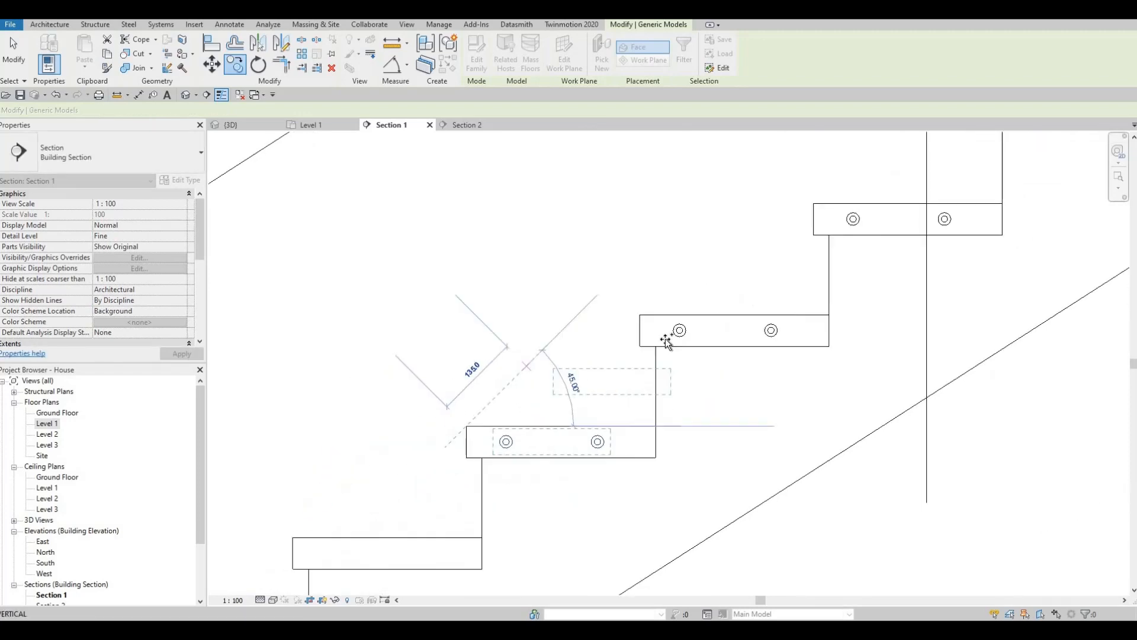
scroll(666, 340, down, 2)
middle_drag(420, 488, 716, 308)
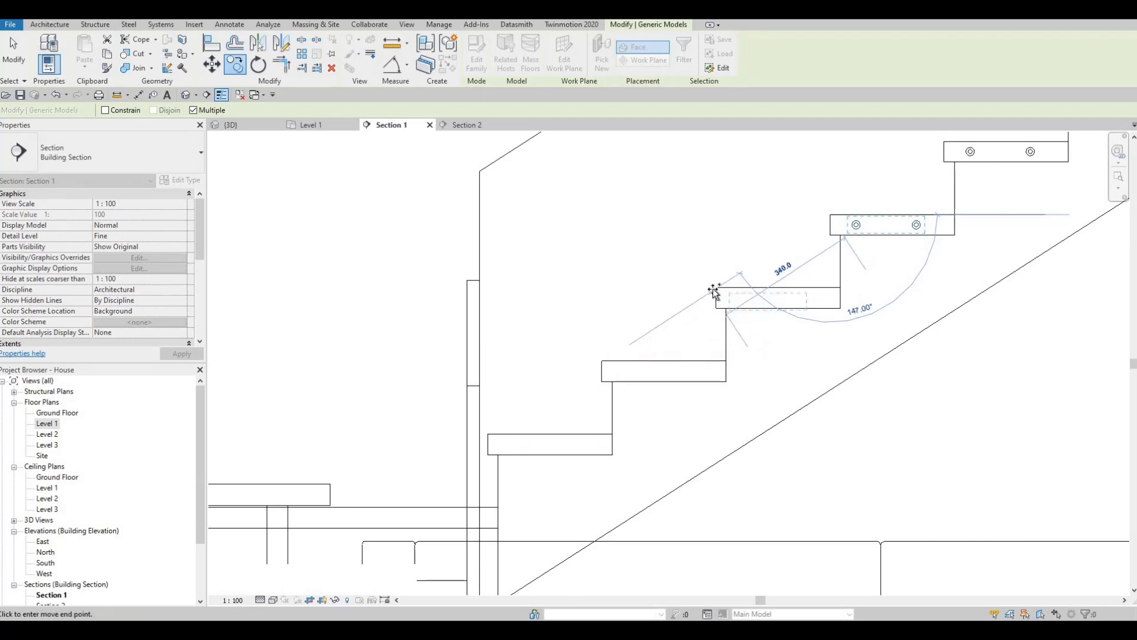
click(601, 360)
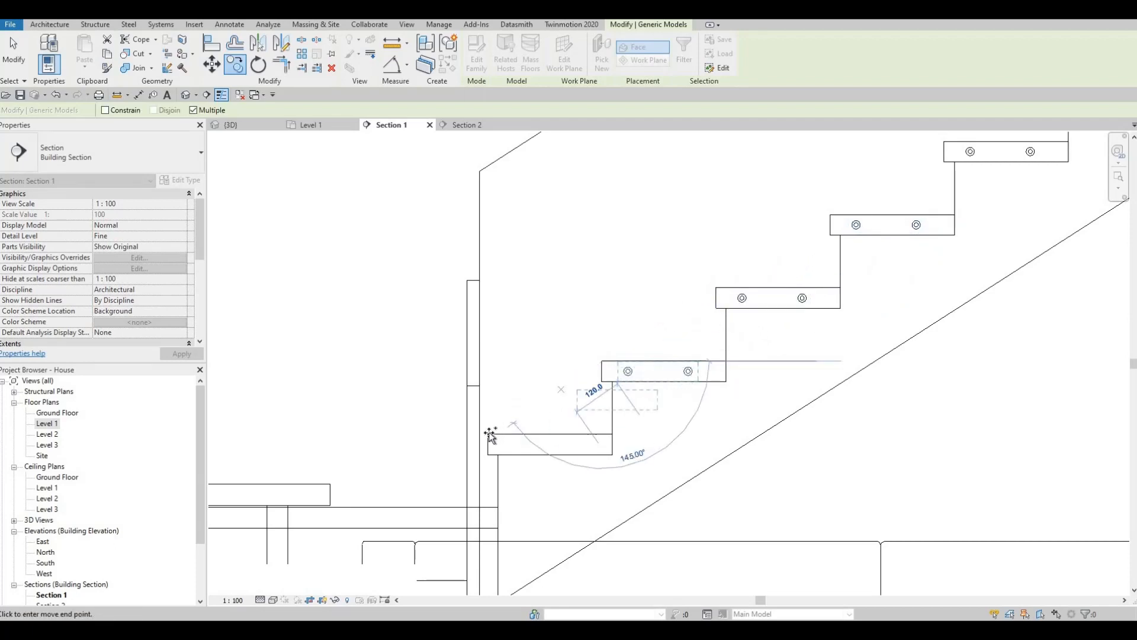
click(487, 433)
scroll(577, 362, down, 3)
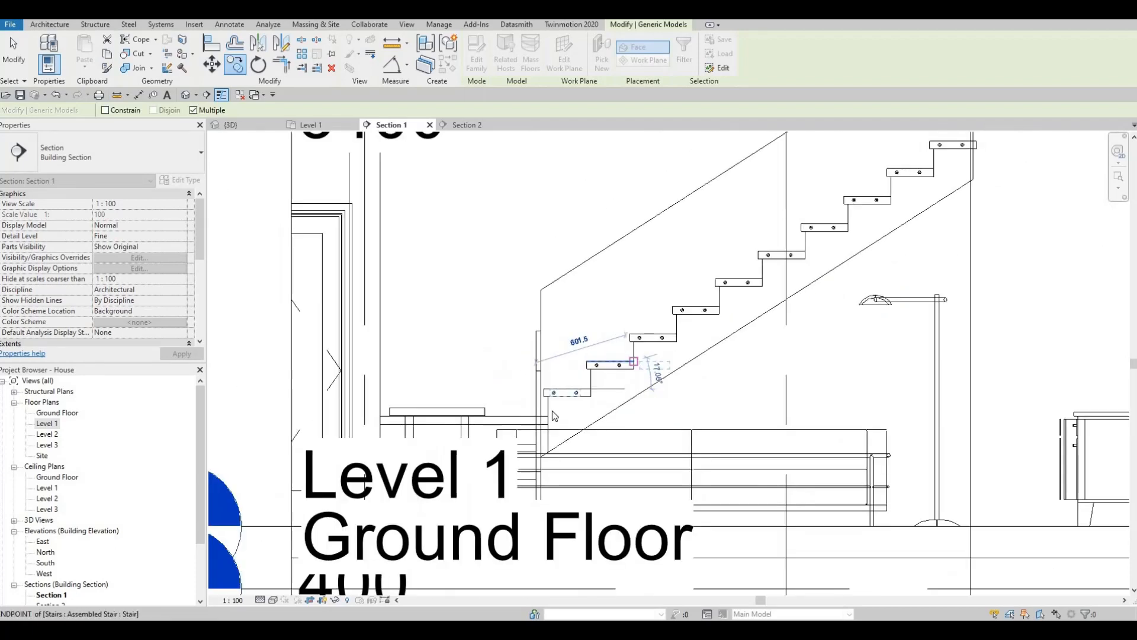
key(Escape)
key(Escape)
Open the Level 1 floor plan and examine the section markers and the glass supports along the stair's side
double_click(56, 426)
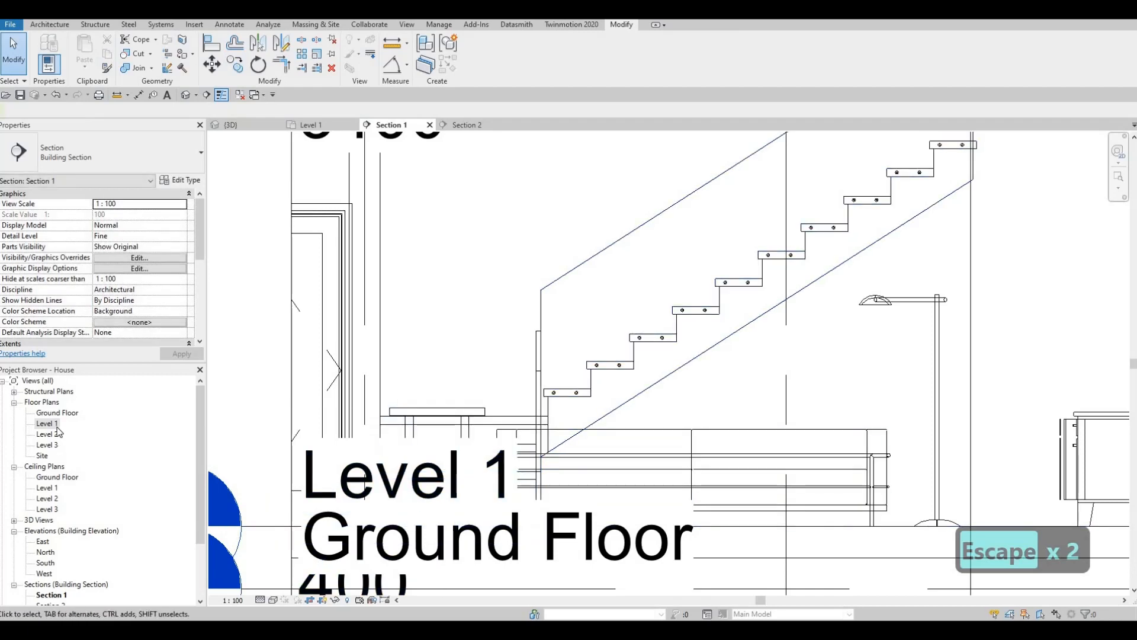
scroll(452, 265, down, 3)
scroll(445, 278, up, 2)
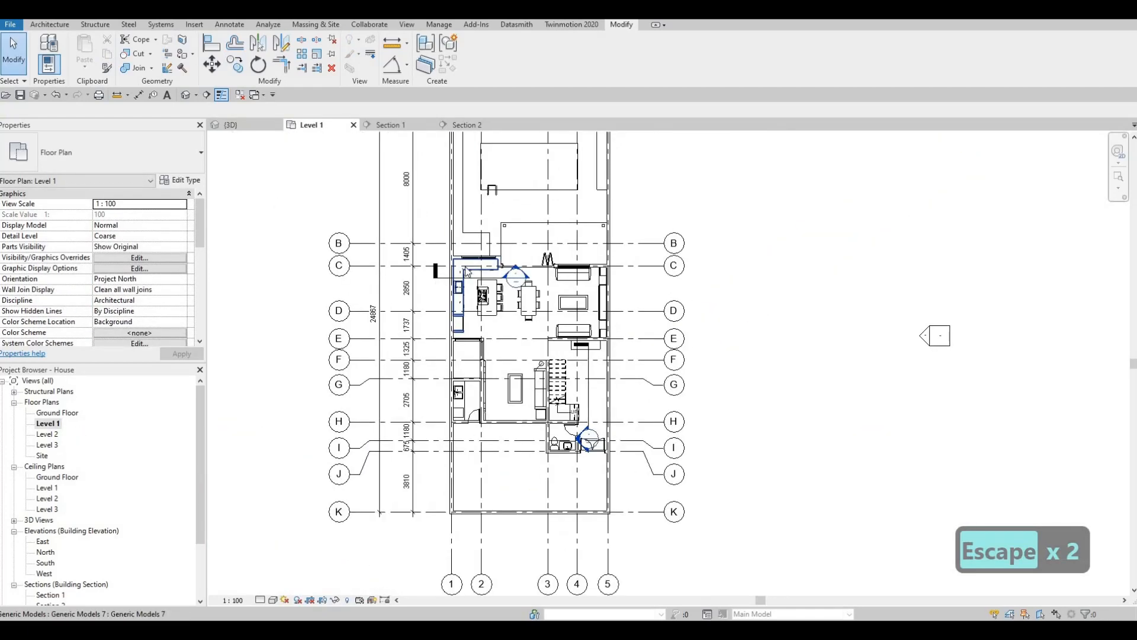
click(485, 253)
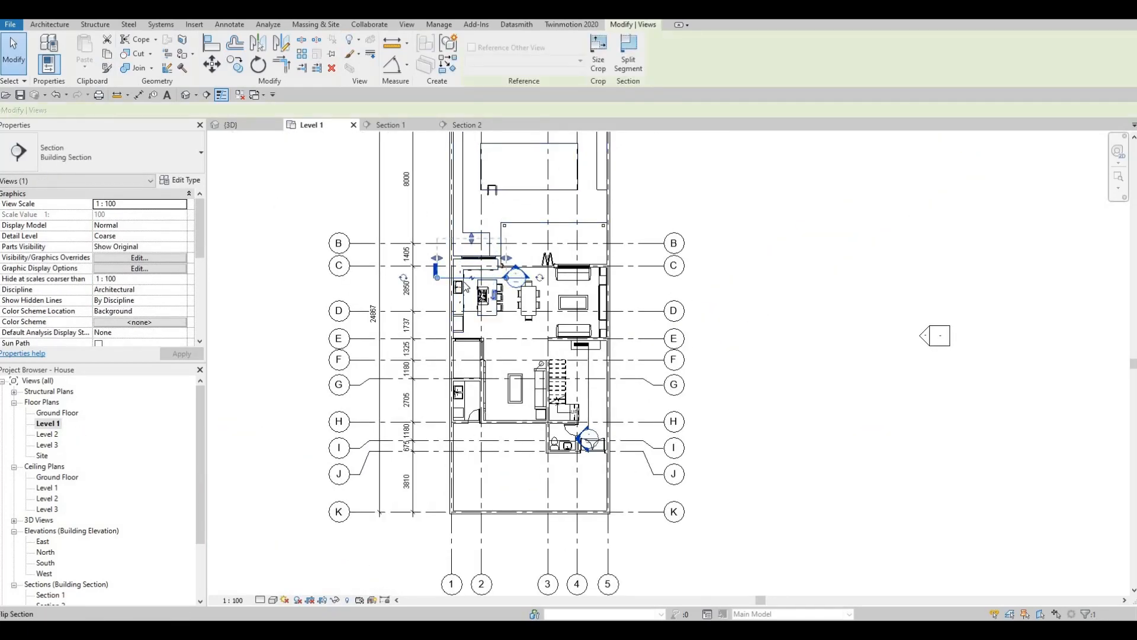
drag(557, 400, 593, 421)
key(Escape)
key(Escape)
scroll(584, 405, up, 5)
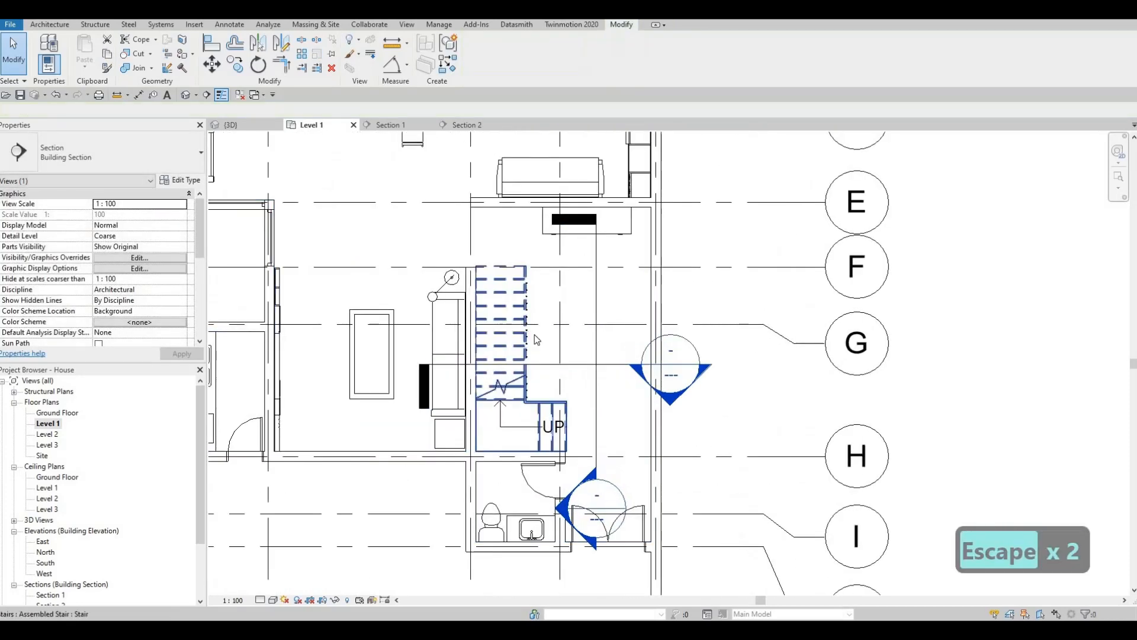
scroll(531, 331, up, 7)
click(511, 322)
key(Escape)
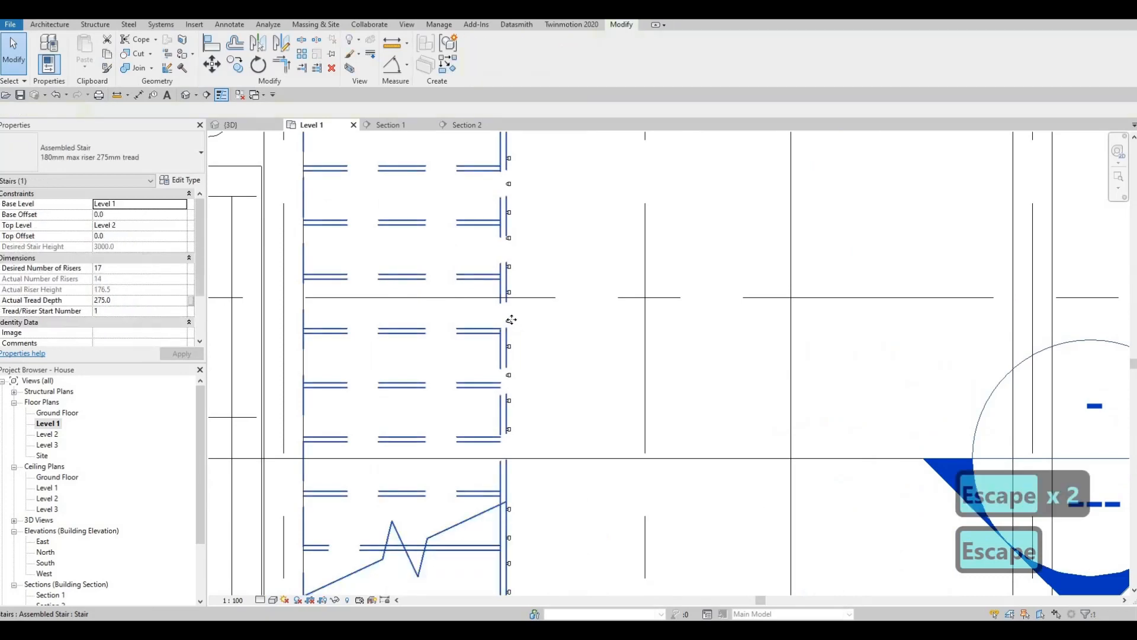
Start a matching glass support from the existing one and open the Section 2 view to find its host tread
click(509, 321)
key(c)
key(s)
scroll(505, 150, down, 3)
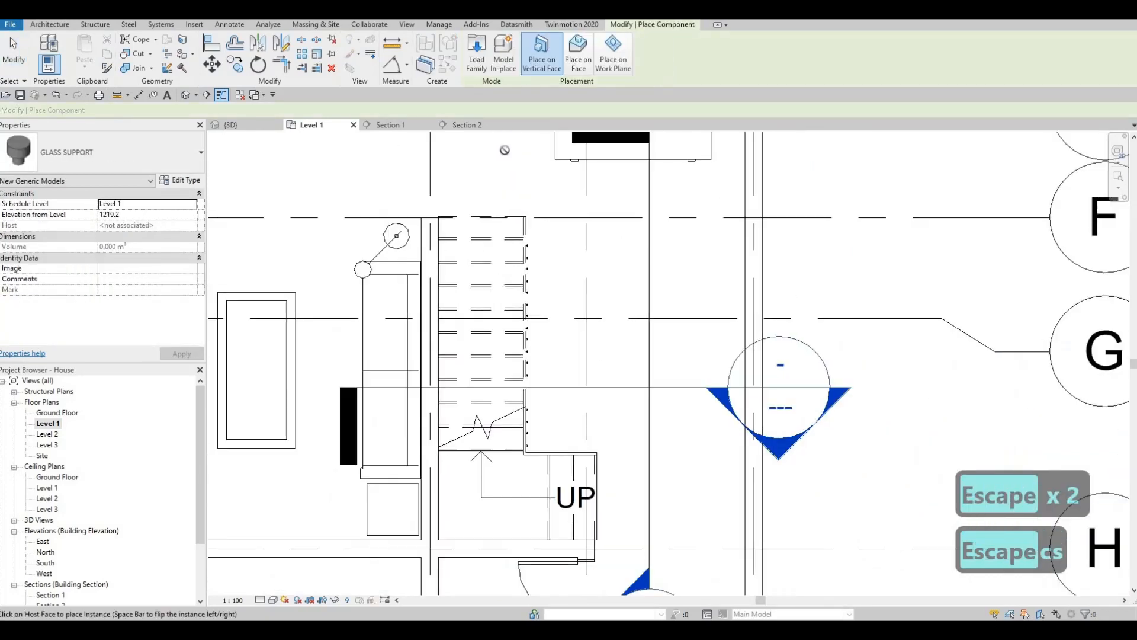
click(467, 125)
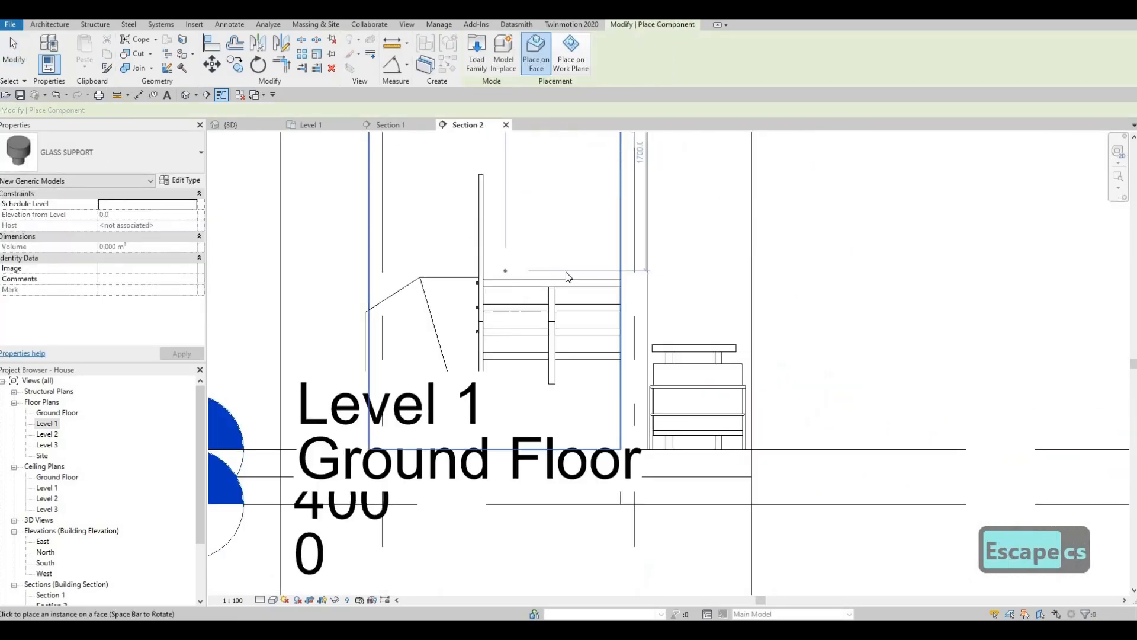
scroll(580, 345, down, 3)
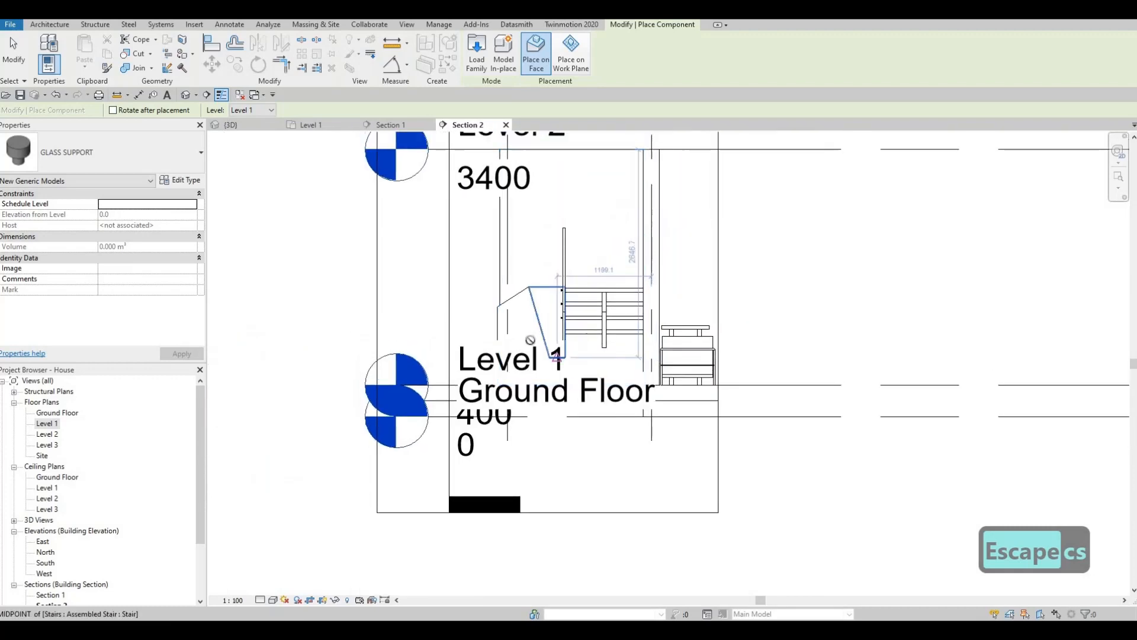
middle_drag(644, 315, 721, 290)
scroll(612, 321, down, 2)
key(Escape)
key(Escape)
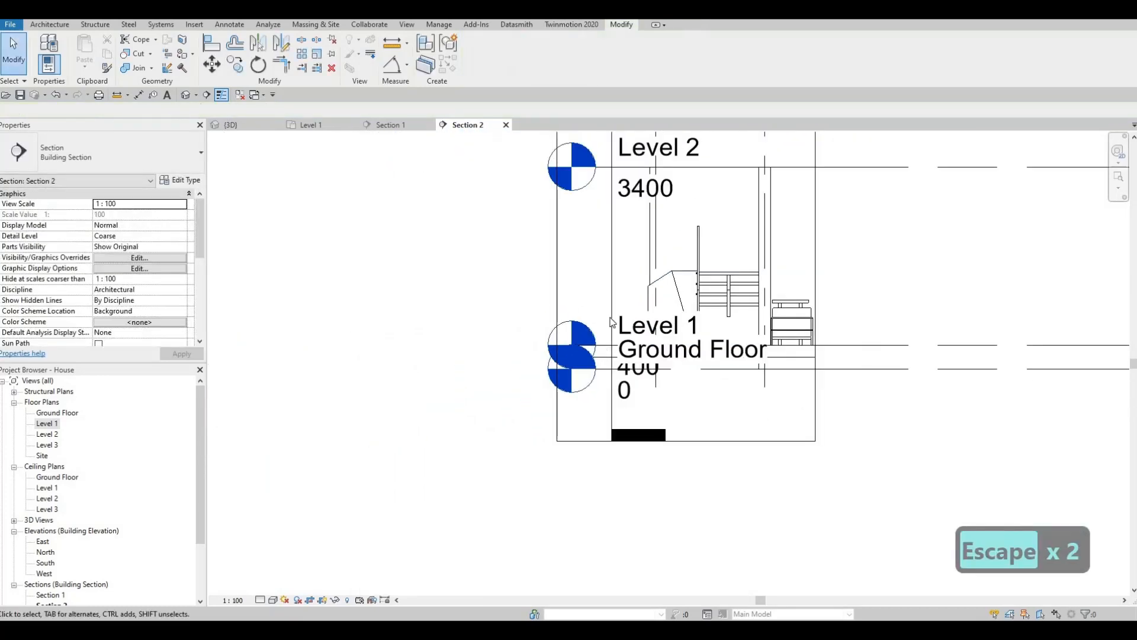
Extend the level lines in Section 2 outward so that their heads and labels sit clear of the stair
scroll(729, 368, down, 2)
key(Escape)
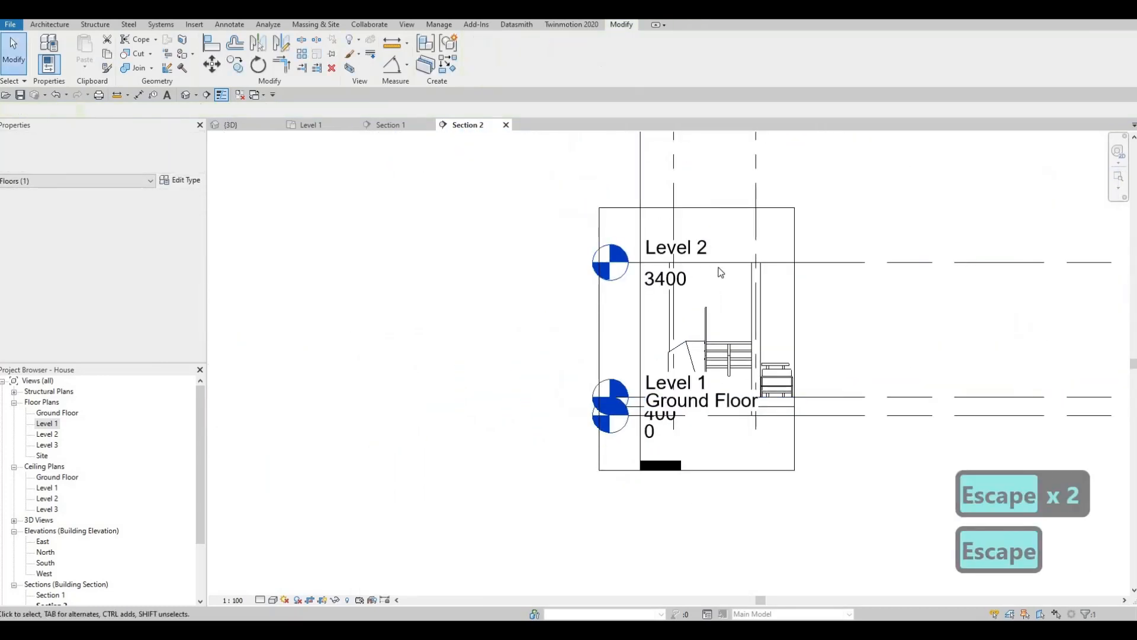
click(641, 261)
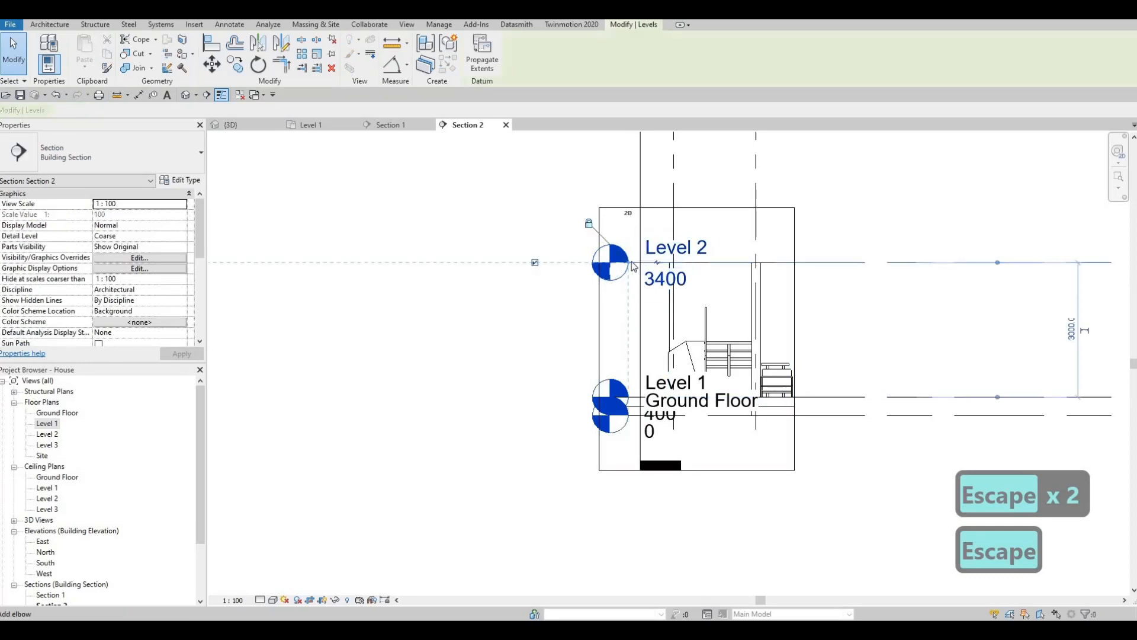
drag(483, 259, 429, 256)
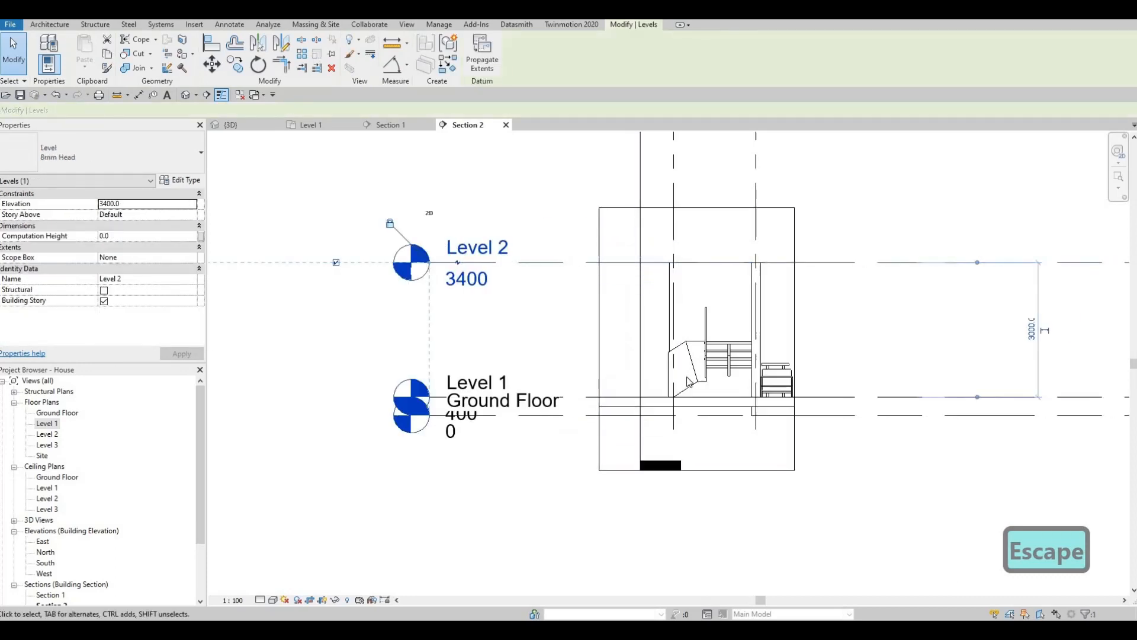
Set the Section 2 view's visual style to Wireframe
scroll(716, 384, up, 3)
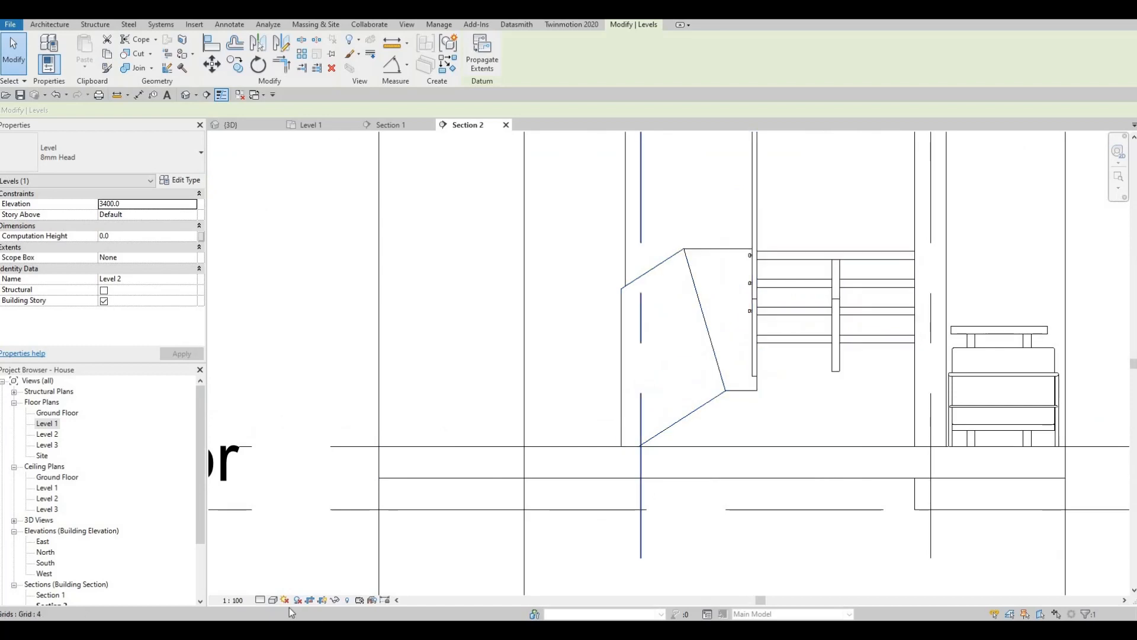
click(273, 600)
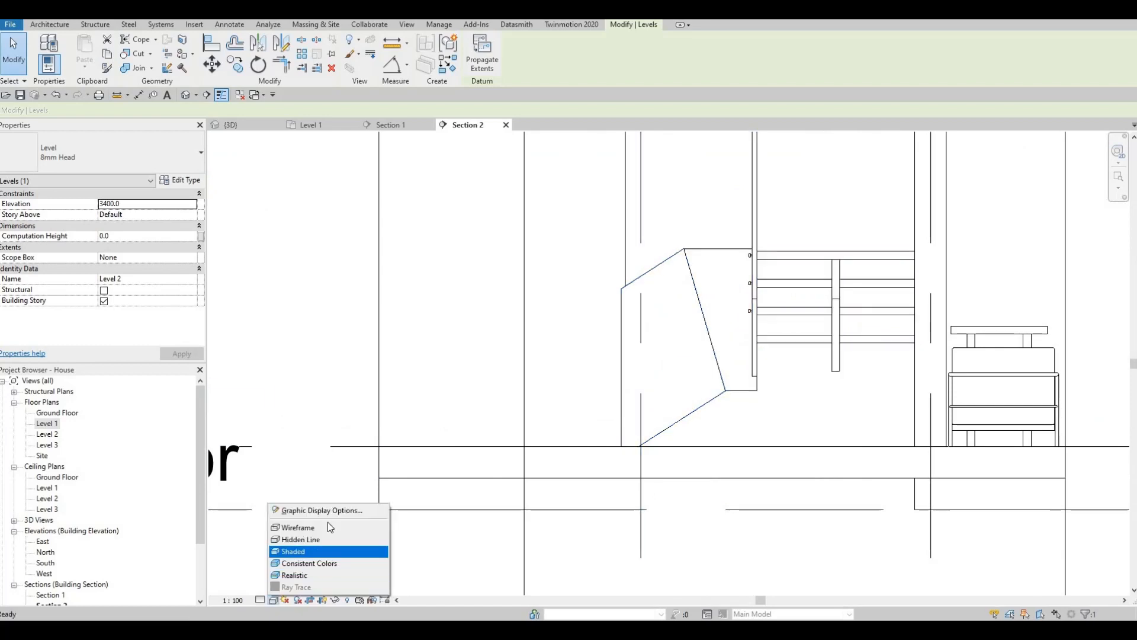
click(308, 525)
key(Escape)
key(Escape)
key(Escape)
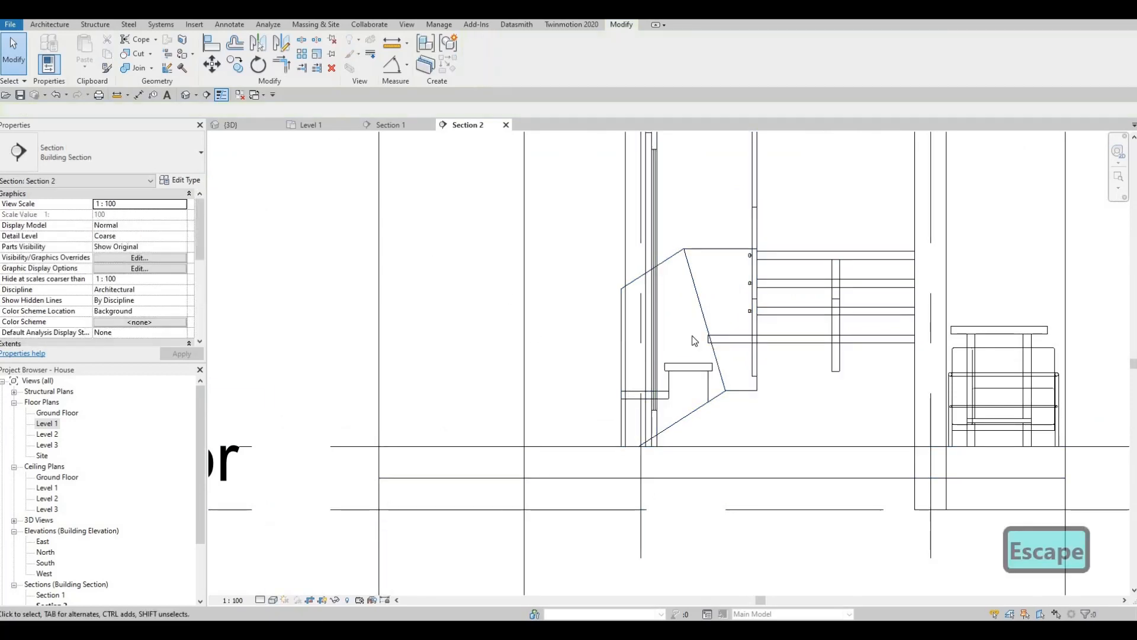
Place two glass supports matching the existing ones on the end face of the tread just below the landing in Section 2
middle_drag(749, 256, 716, 272)
click(717, 272)
key(Escape)
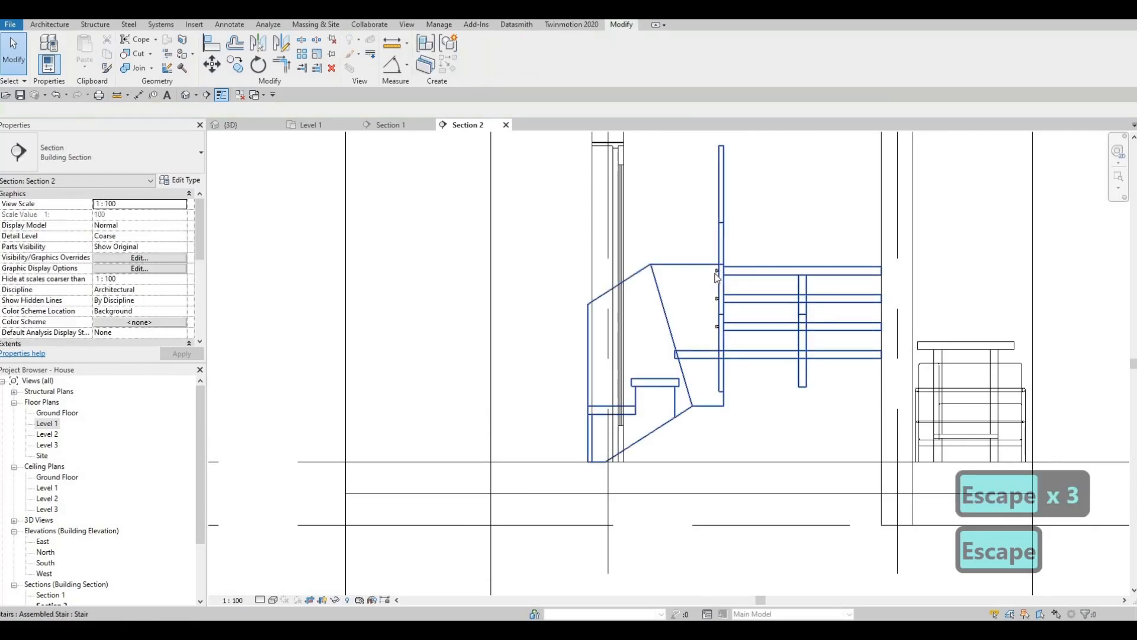
click(717, 272)
key(c)
scroll(628, 388, up, 3)
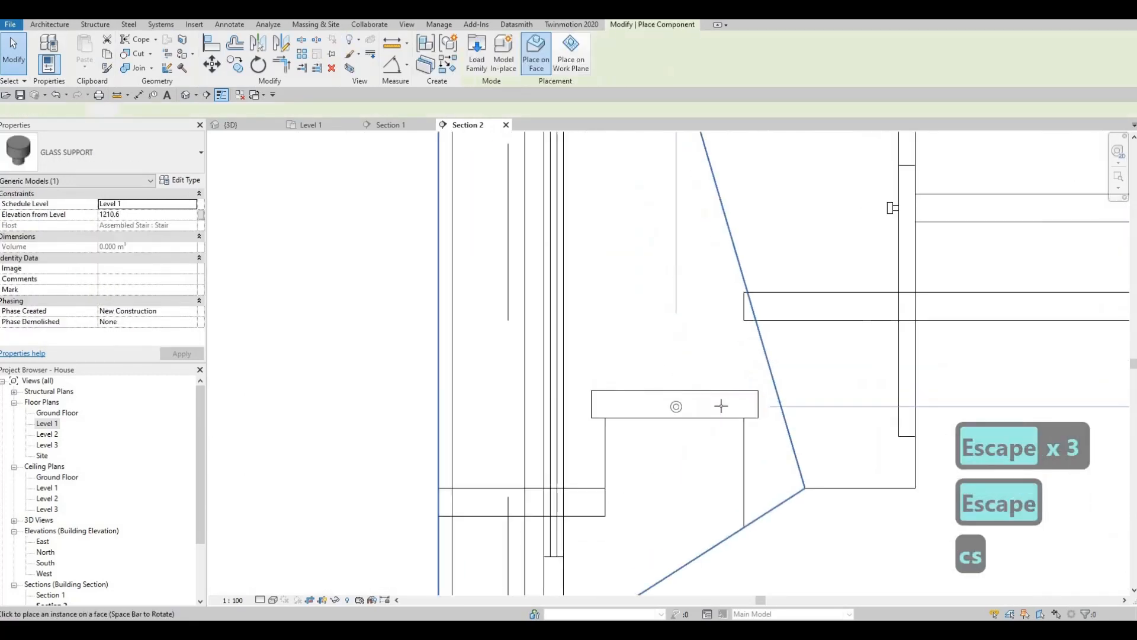
click(636, 408)
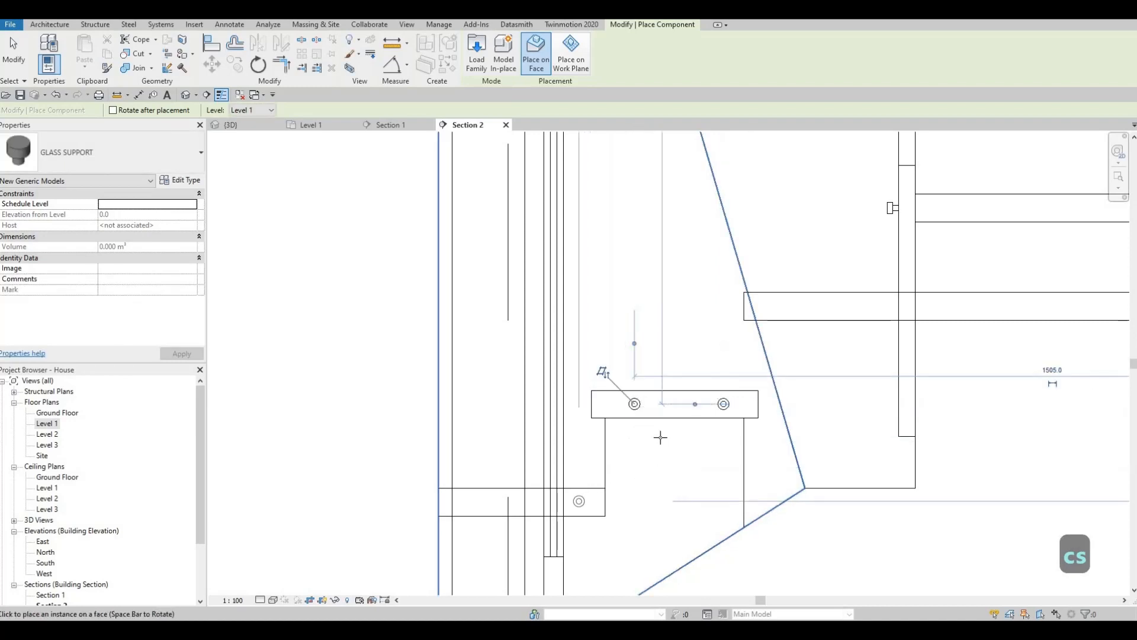
key(Escape)
key(Escape)
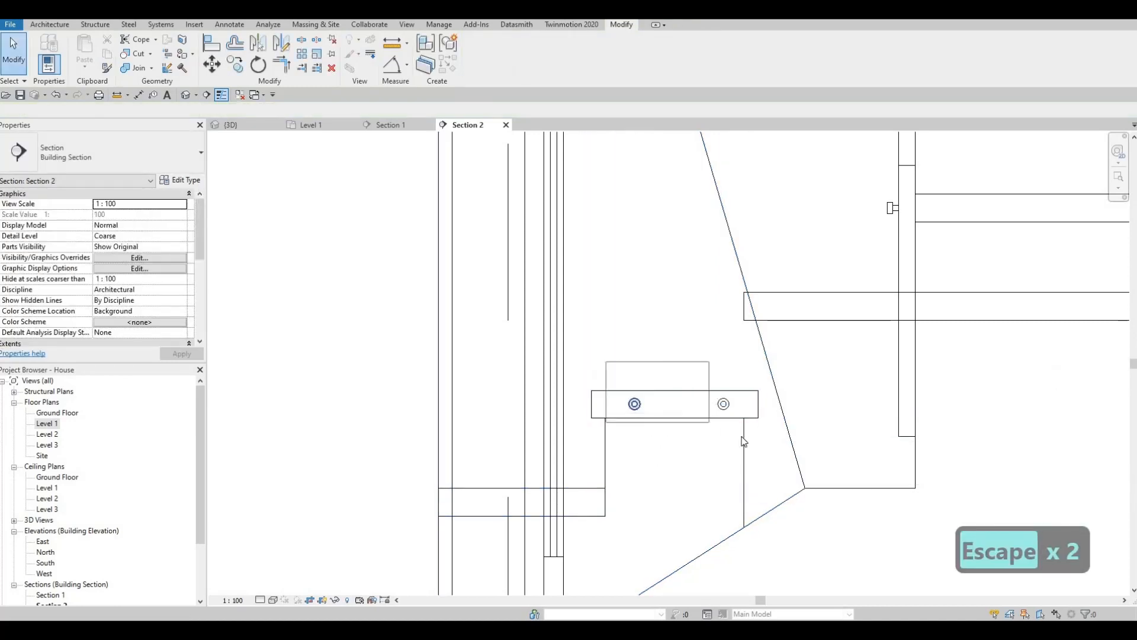
Nudge both glass supports on the tread below the landing three increments towards the tread's front edge
click(743, 442)
key(Left)
key(Left)
key(Left)
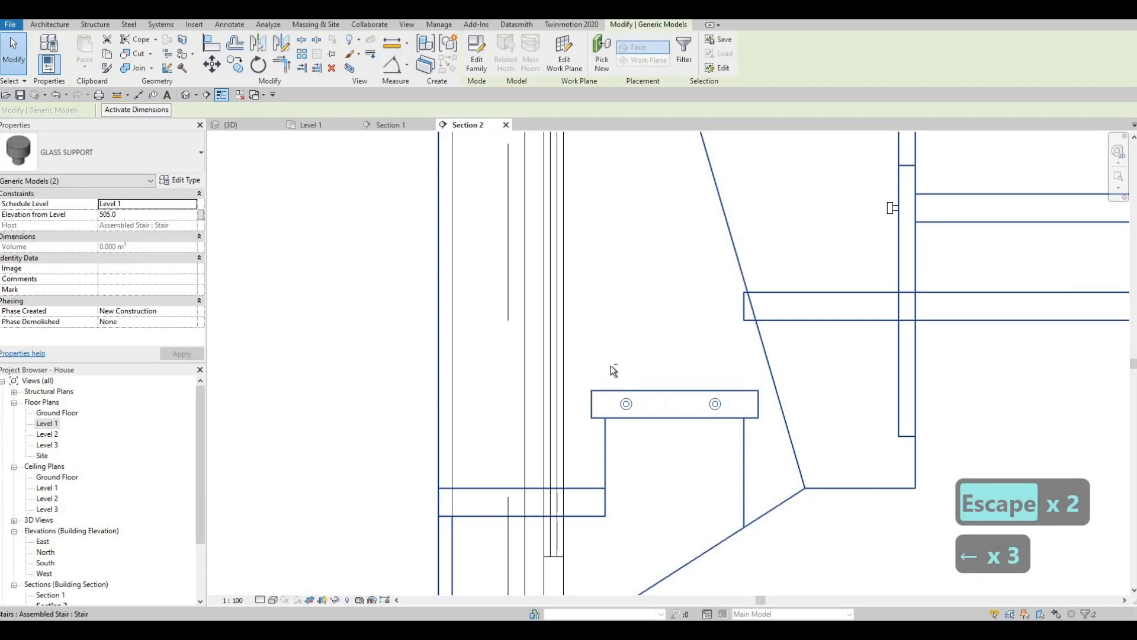
key(Escape)
Copy both glass supports from the tread below the landing to the matching position on the lowest tread in Section 2
drag(737, 453, 610, 365)
key(c)
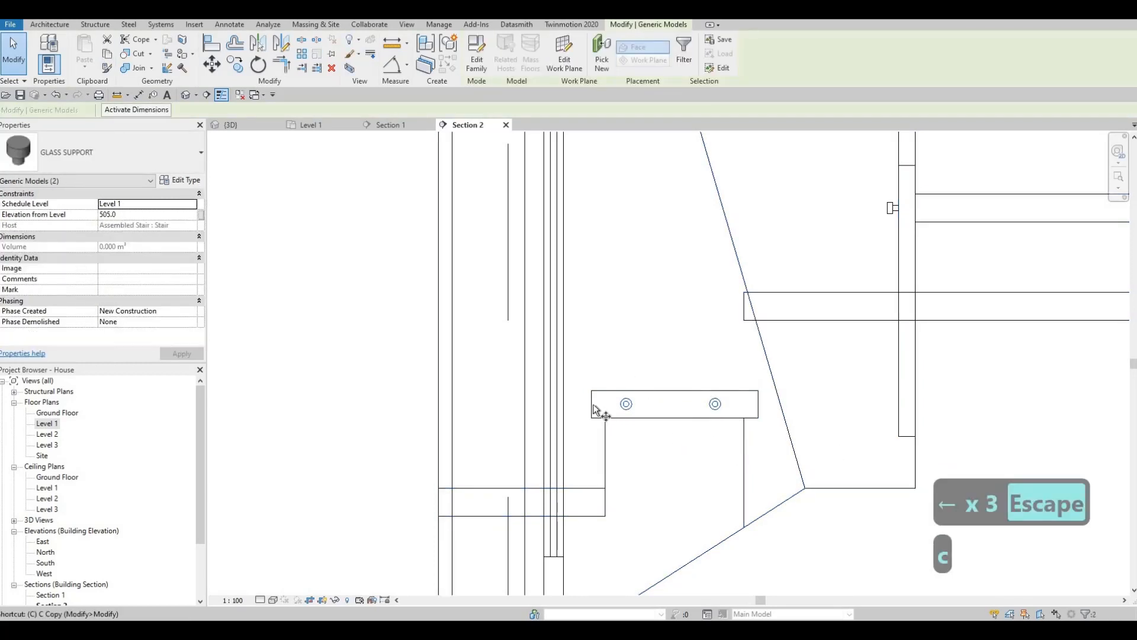
click(606, 407)
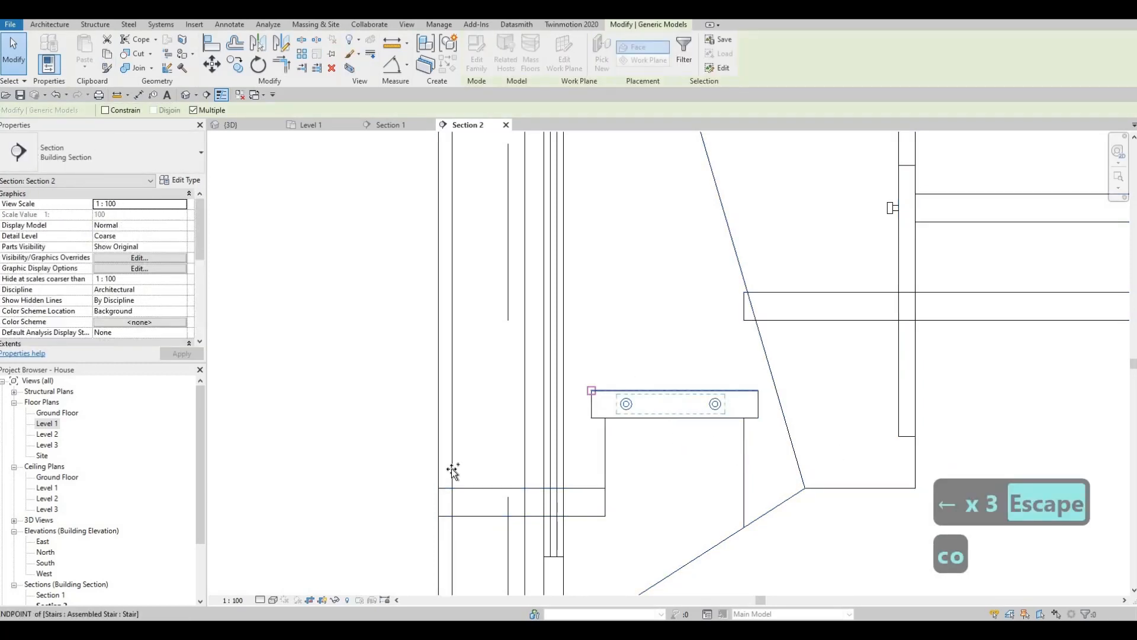
click(428, 504)
key(Escape)
key(Escape)
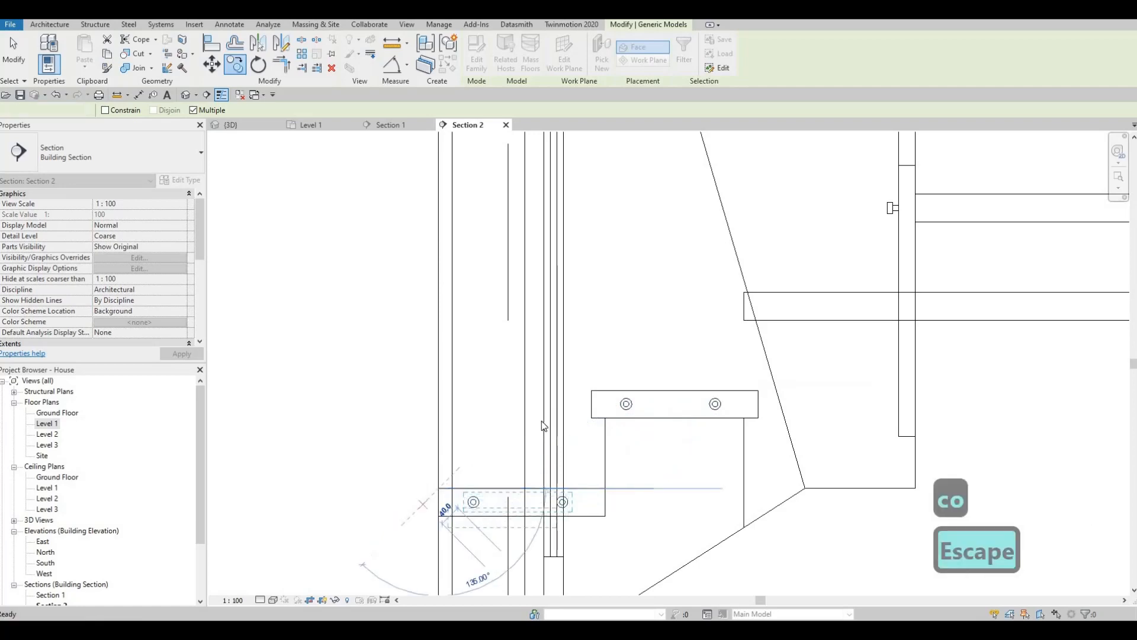
scroll(542, 421, down, 4)
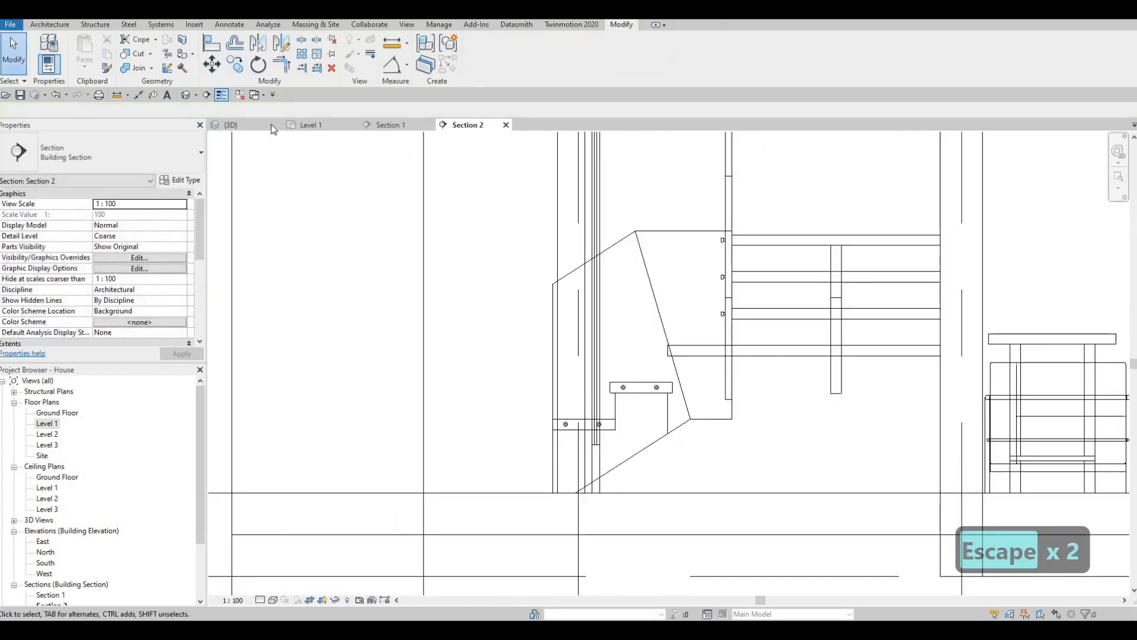
Open the GLASS SUPPORT family for editing from one of the supports beside the treads in the 3D view
click(232, 125)
key(Escape)
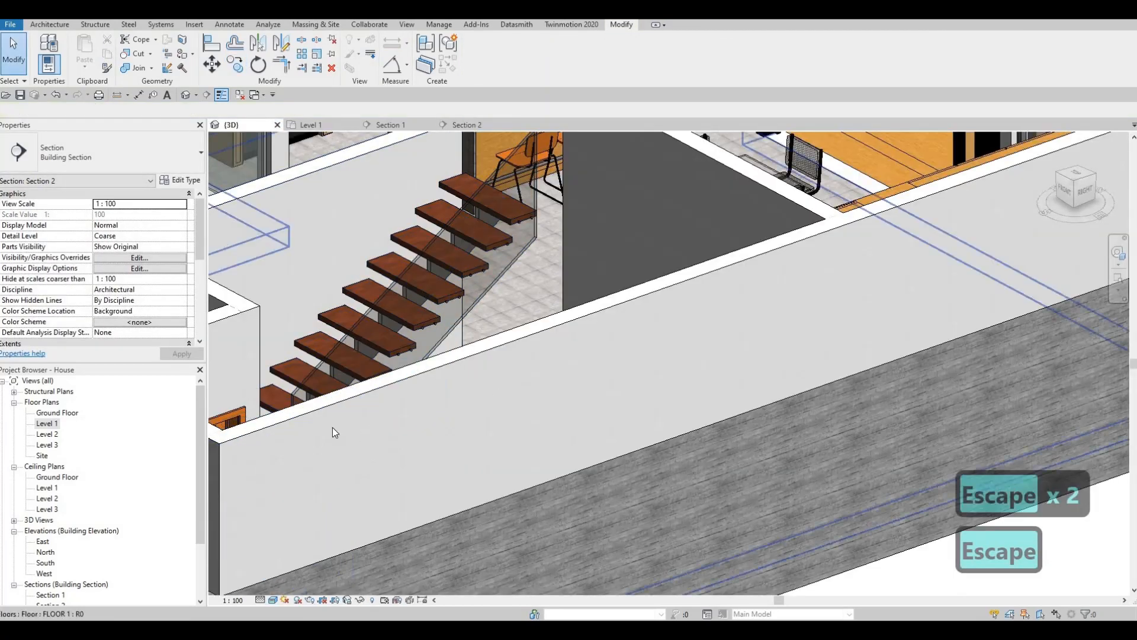
shift+middle_drag(332, 429, 277, 407)
scroll(309, 372, up, 8)
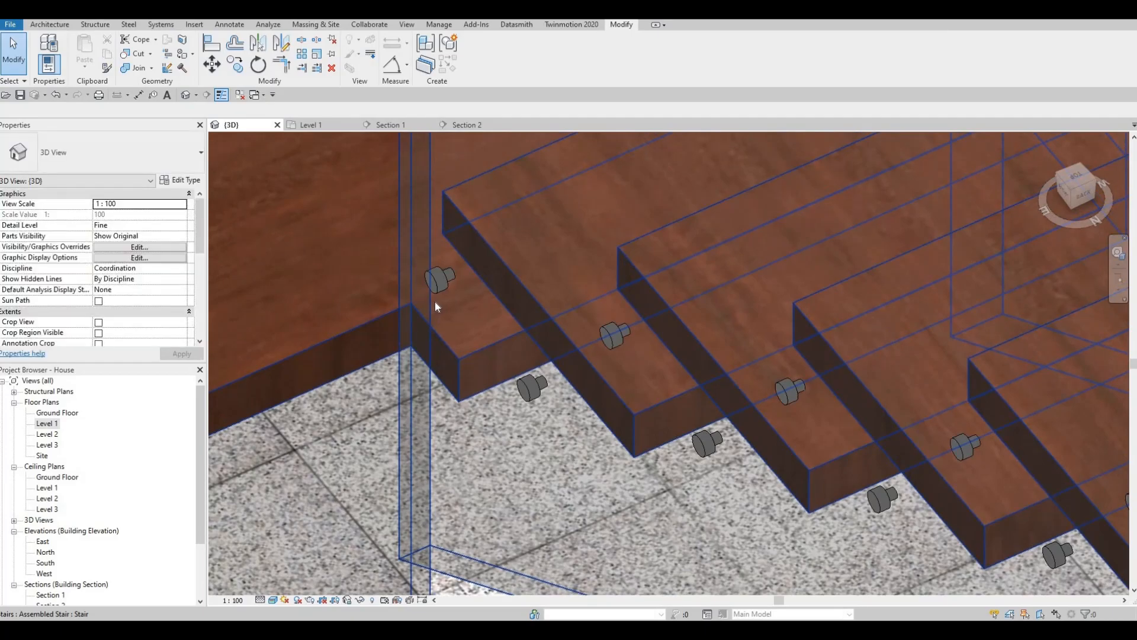
shift+middle_drag(435, 301, 375, 223)
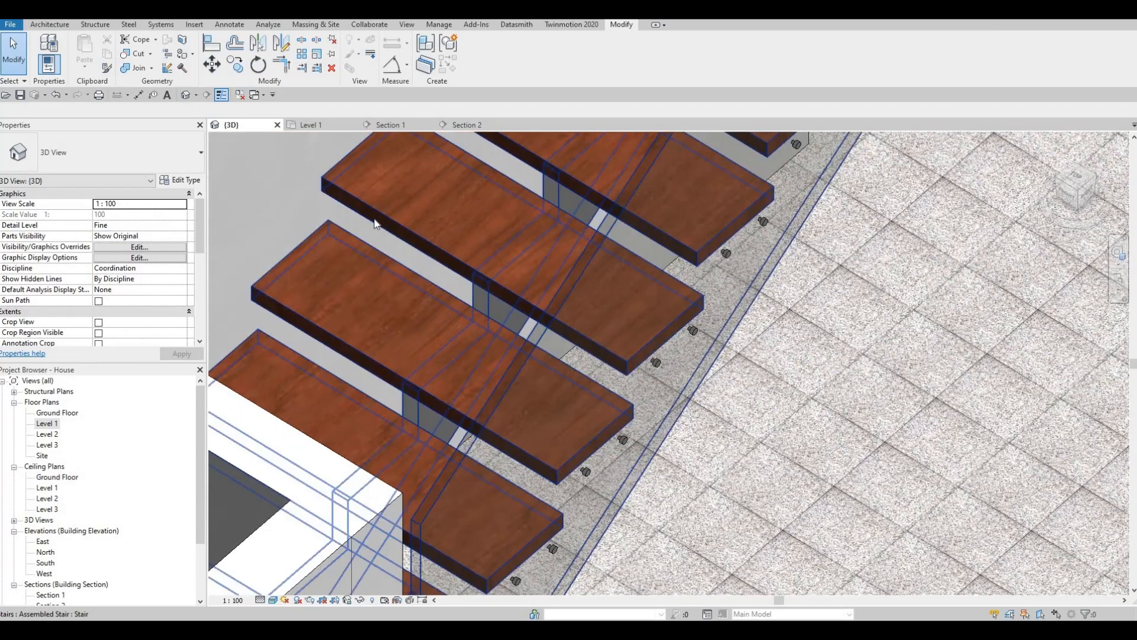
key(Escape)
click(657, 362)
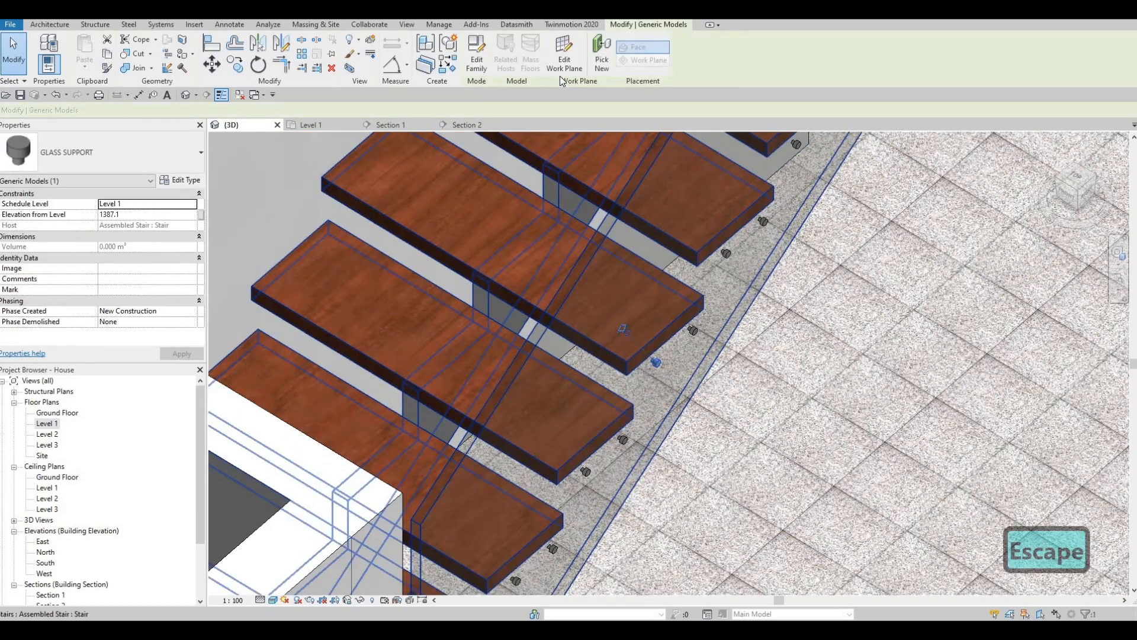
click(484, 67)
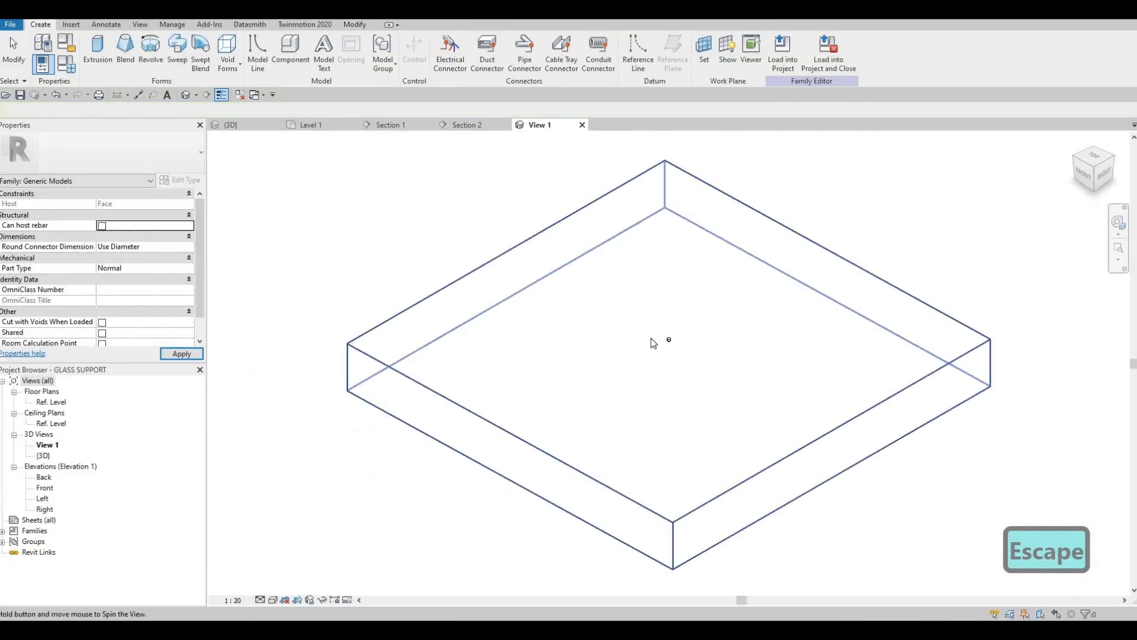
shift+middle_drag(651, 339, 689, 363)
scroll(669, 334, up, 8)
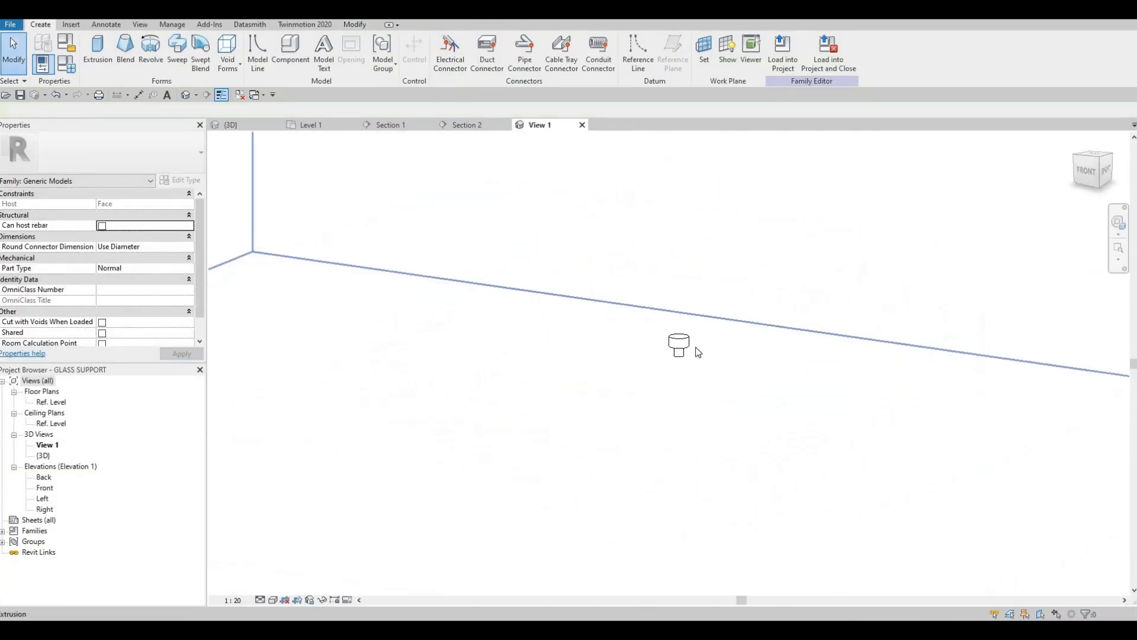
Set the support stem's extrusion start to -25 and load the family into the project, overwriting the existing version and its parameter values
click(687, 347)
drag(685, 383, 552, 253)
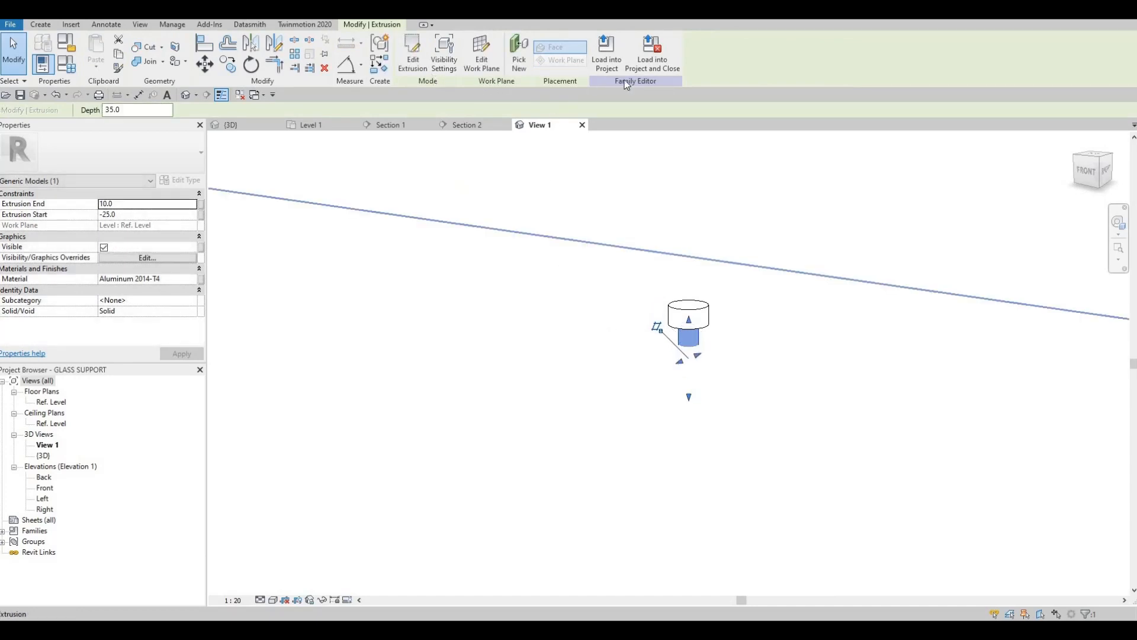
click(652, 53)
click(592, 323)
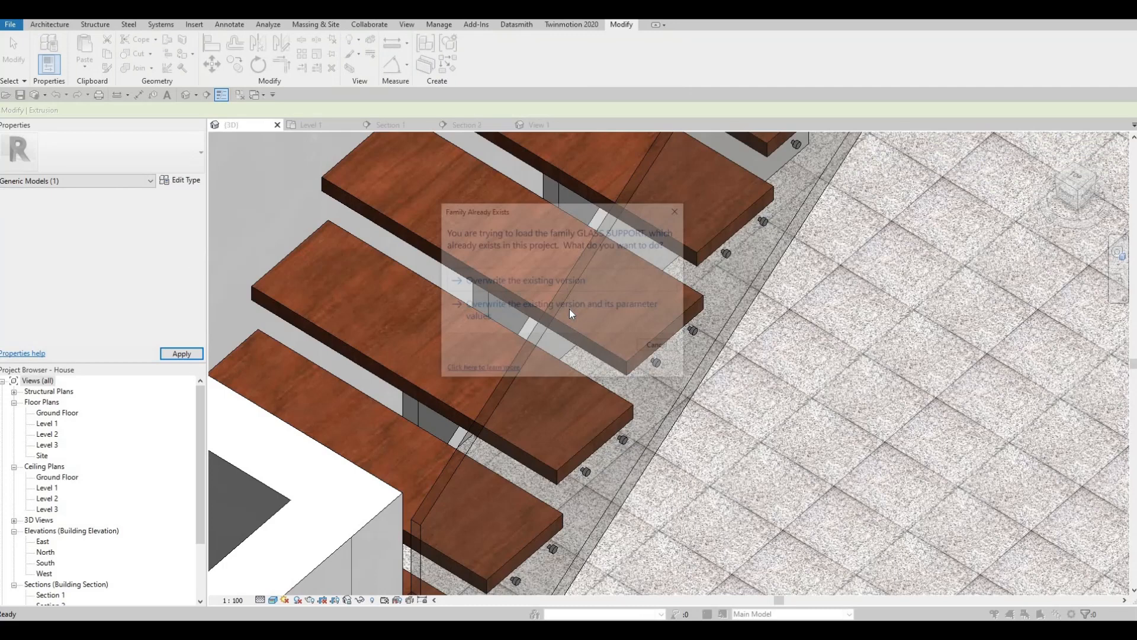
click(570, 309)
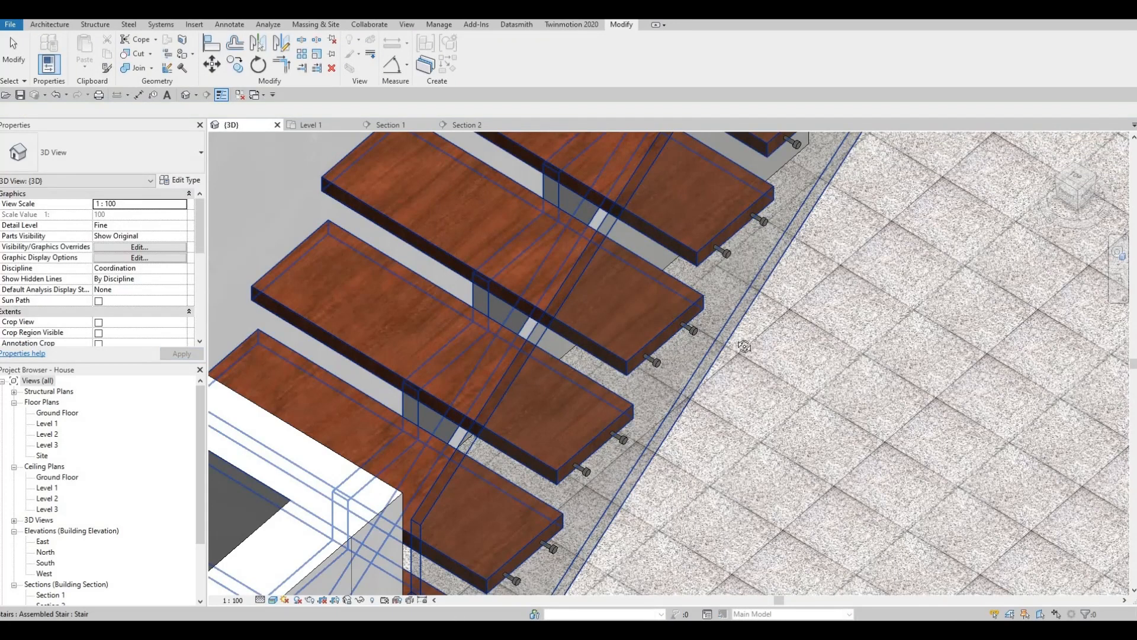
Examine how the glass supports meet the treads and glass along the whole stair in 3D, and return to Section 2
key(Escape)
shift+middle_drag(782, 332, 618, 227)
scroll(680, 198, up, 2)
scroll(641, 199, up, 3)
scroll(642, 265, down, 4)
scroll(520, 373, down, 2)
scroll(521, 377, down, 3)
click(594, 229)
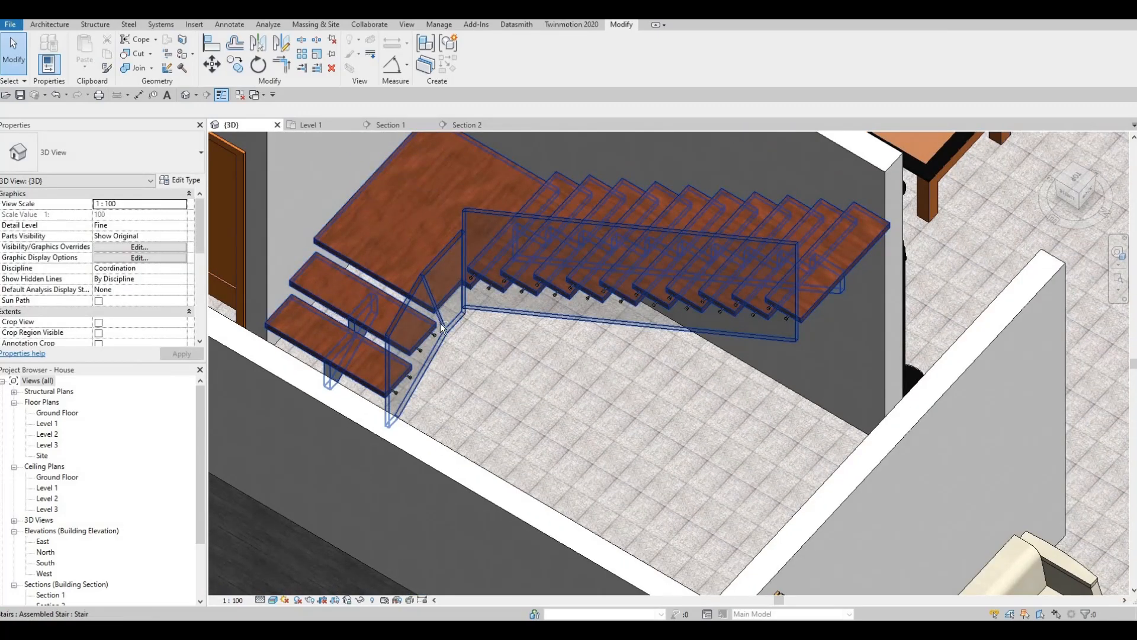
shift+middle_drag(464, 282, 464, 137)
click(471, 127)
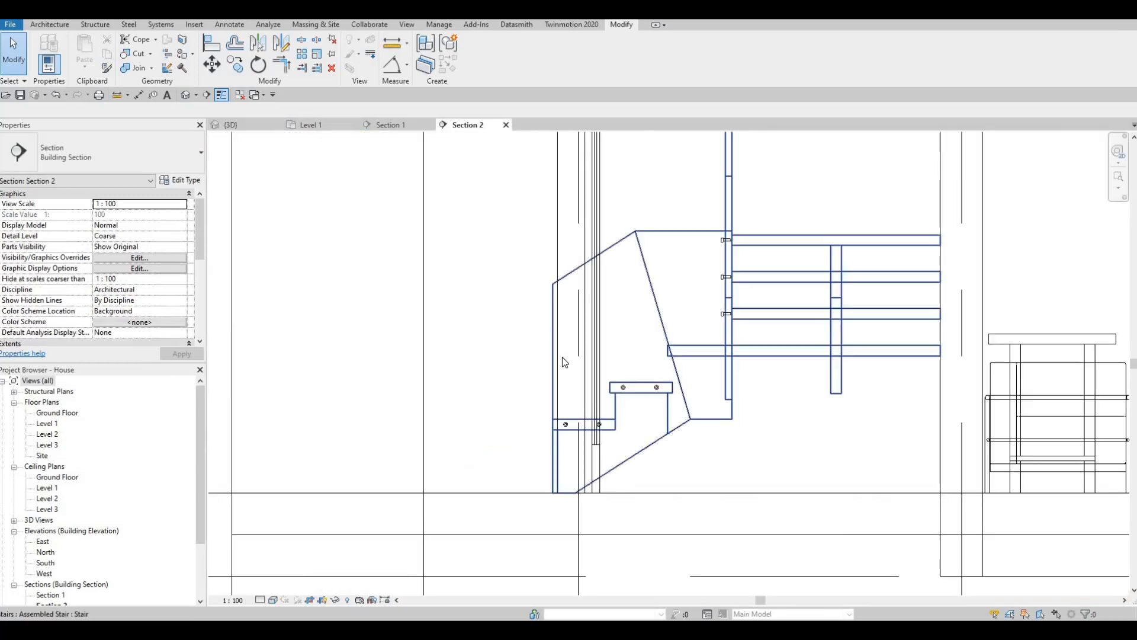
scroll(551, 367, up, 5)
key(Escape)
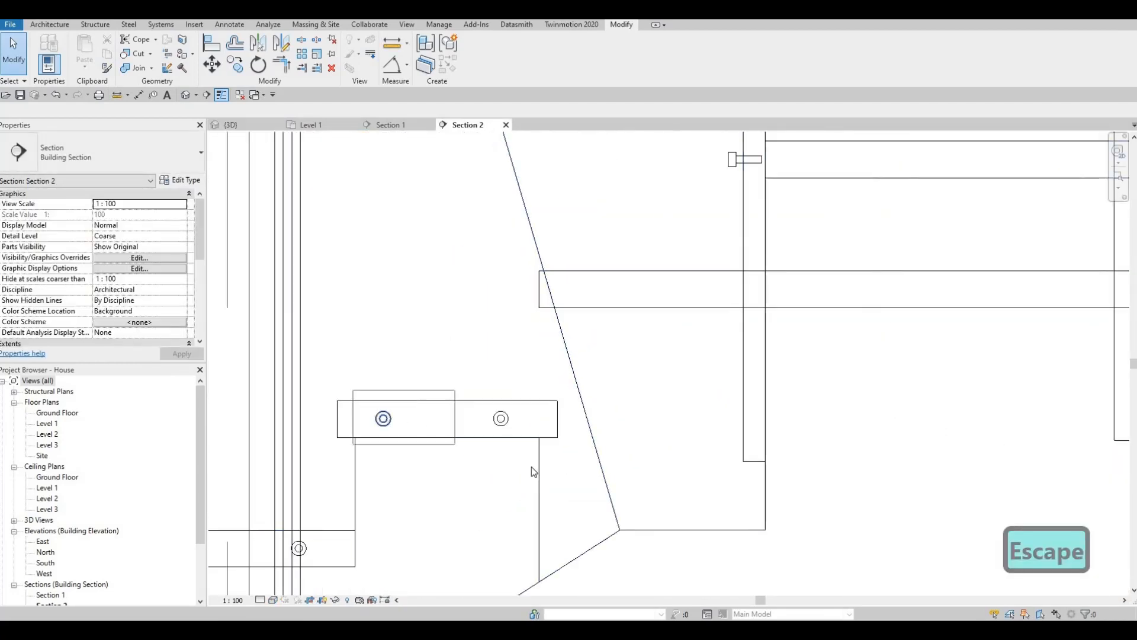
drag(532, 472, 531, 473)
key(c)
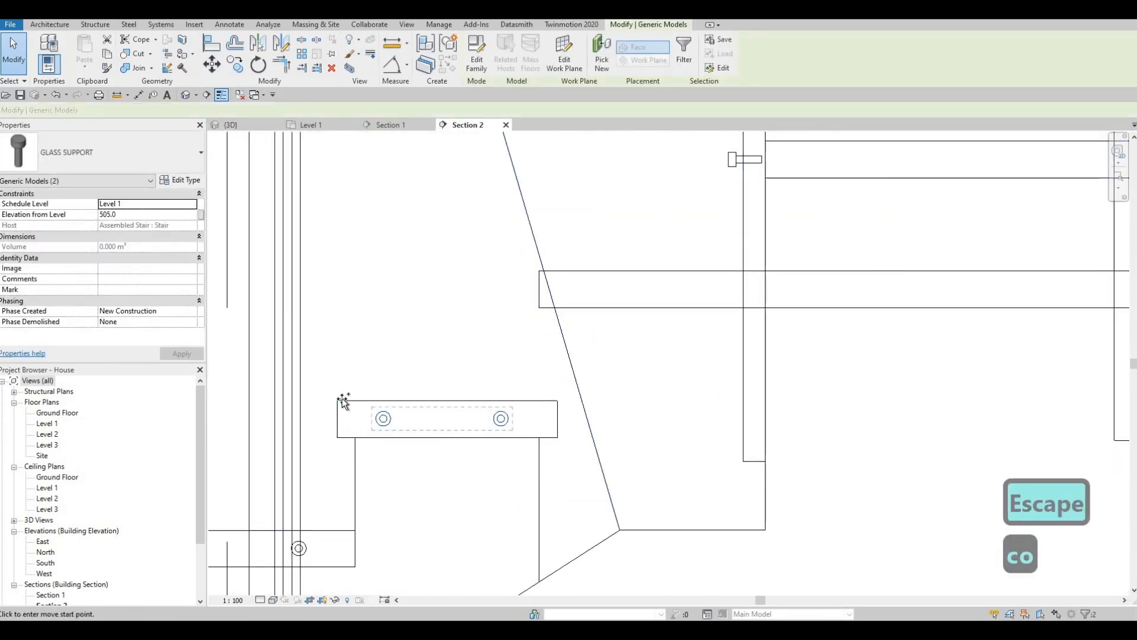
key(Escape)
key(Escape)
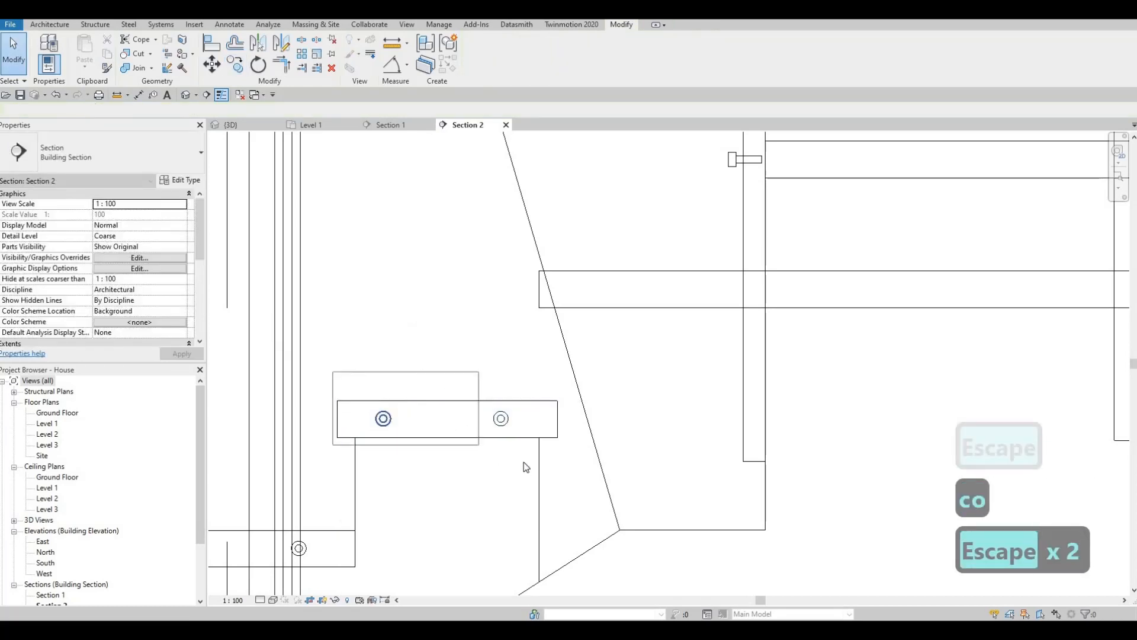
Try to copy the pair of glass supports from the tread below the landing onto the landing's end face in Section 2
key(c)
key(o)
click(338, 401)
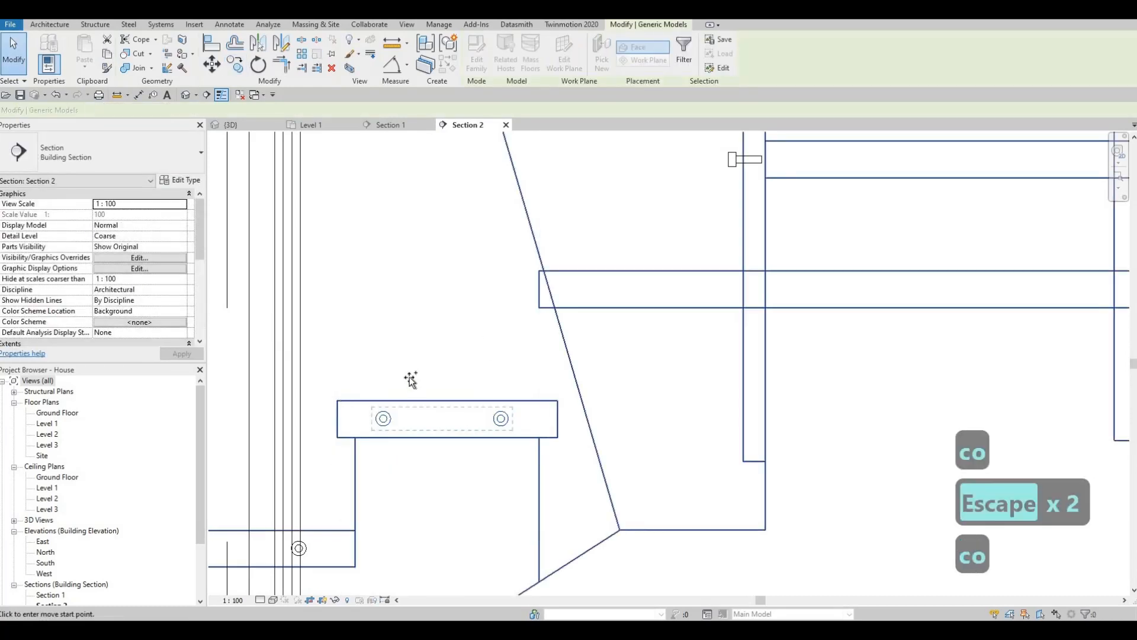
click(539, 273)
scroll(538, 403, down, 3)
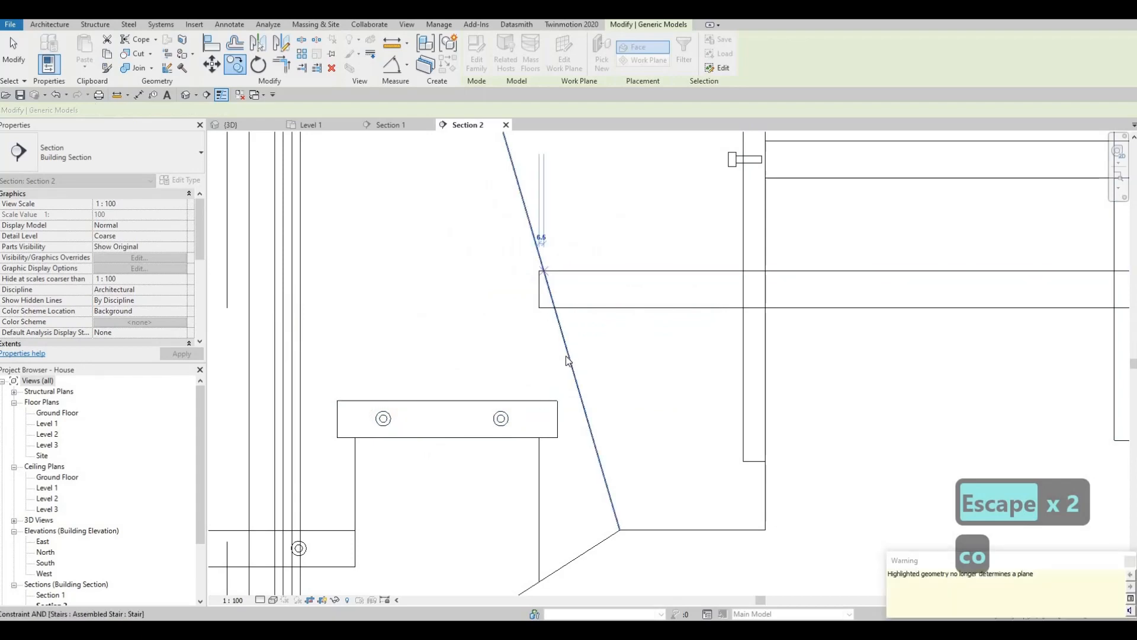
key(Escape)
key(Escape)
key(Escape)
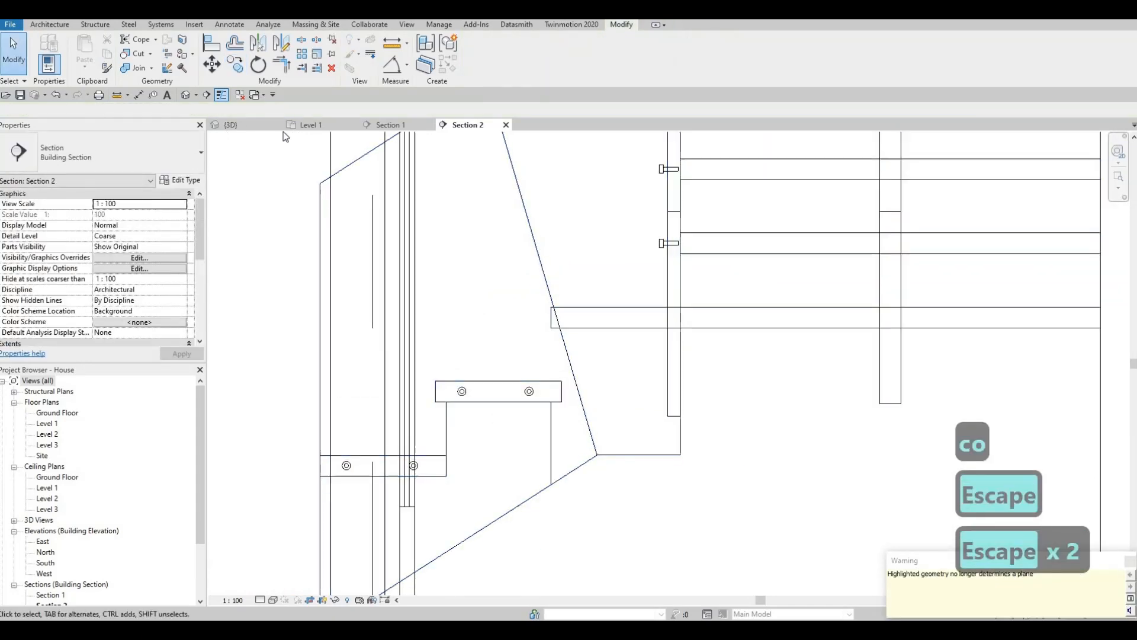
scroll(278, 131, up, 1)
Check the landing edge for glass supports in the 3D view and return to Section 2
click(231, 124)
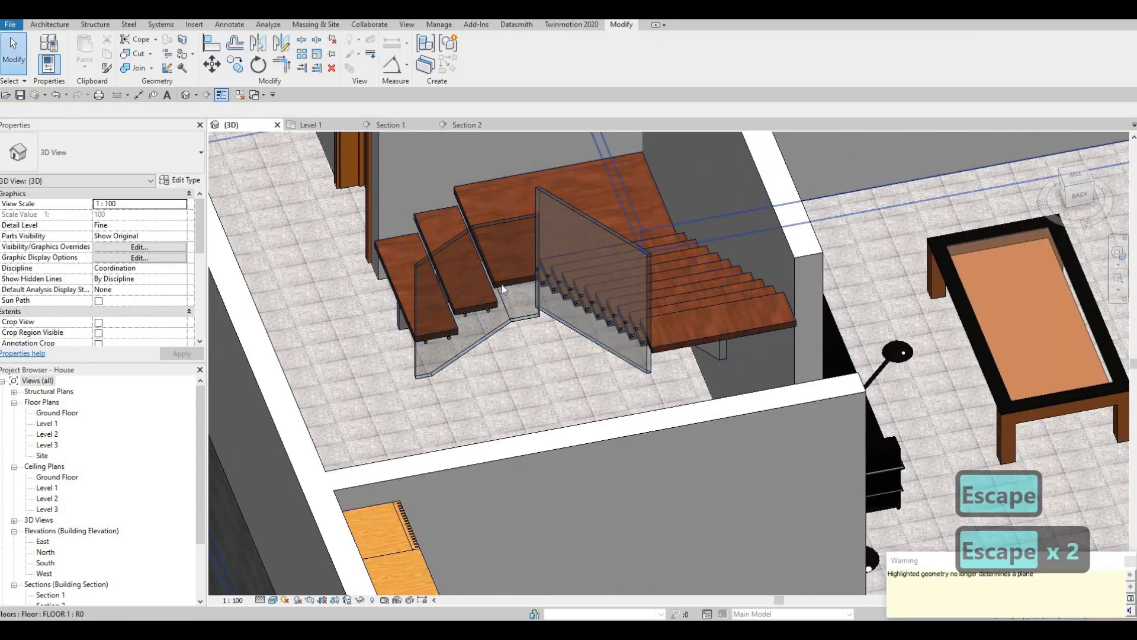
scroll(425, 240, up, 3)
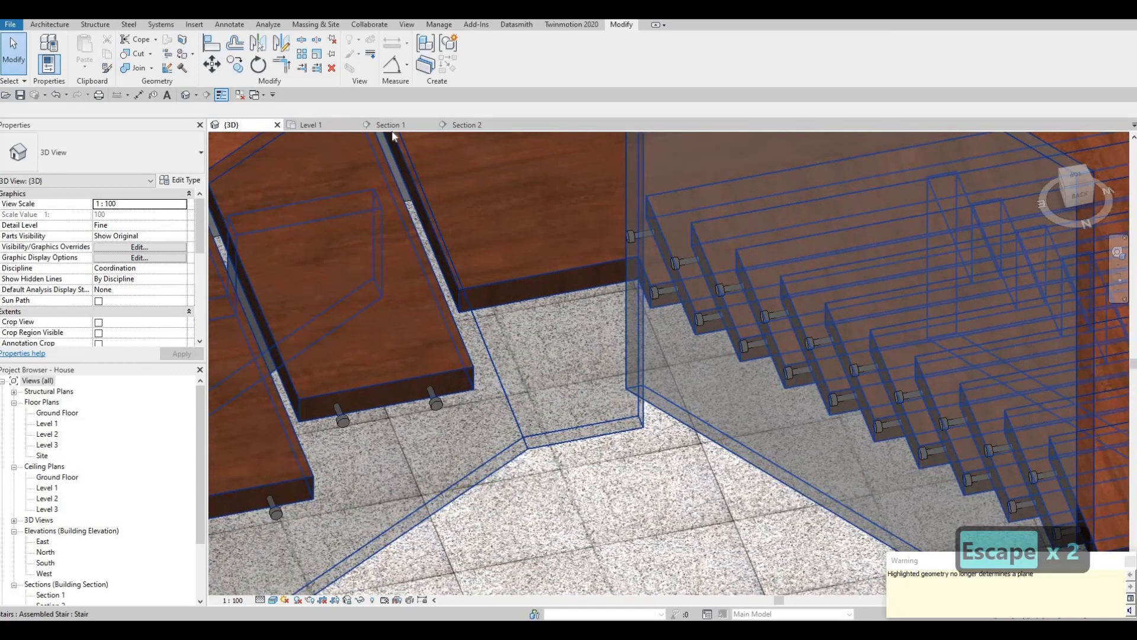
click(466, 125)
key(Escape)
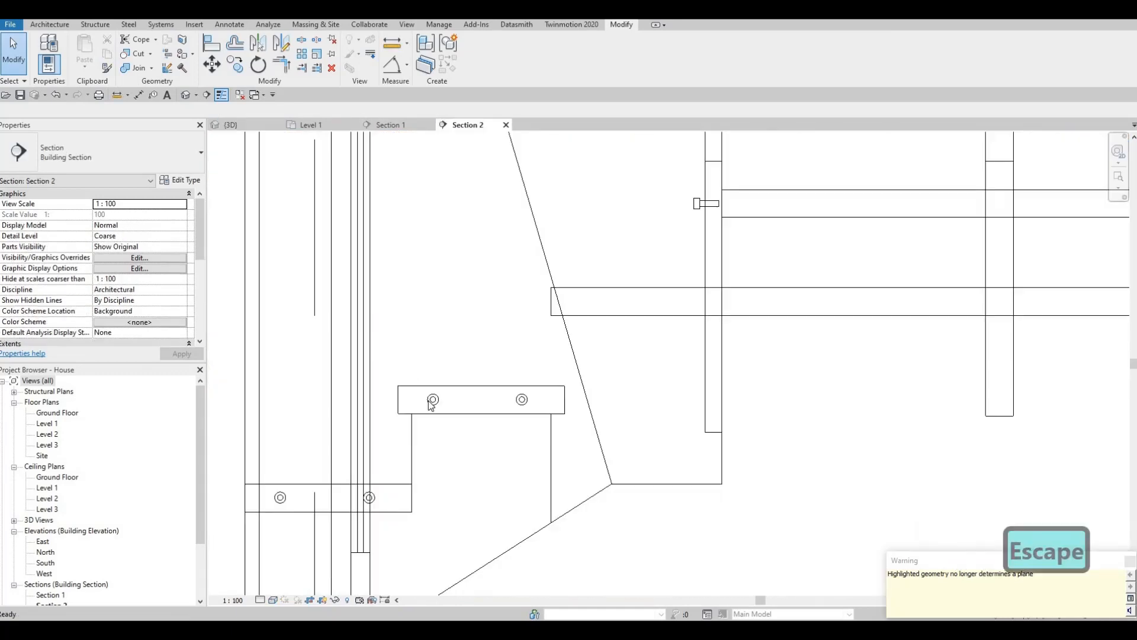
Try to copy a single glass support from the tread below the landing onto the landing's end face
click(432, 401)
key(c)
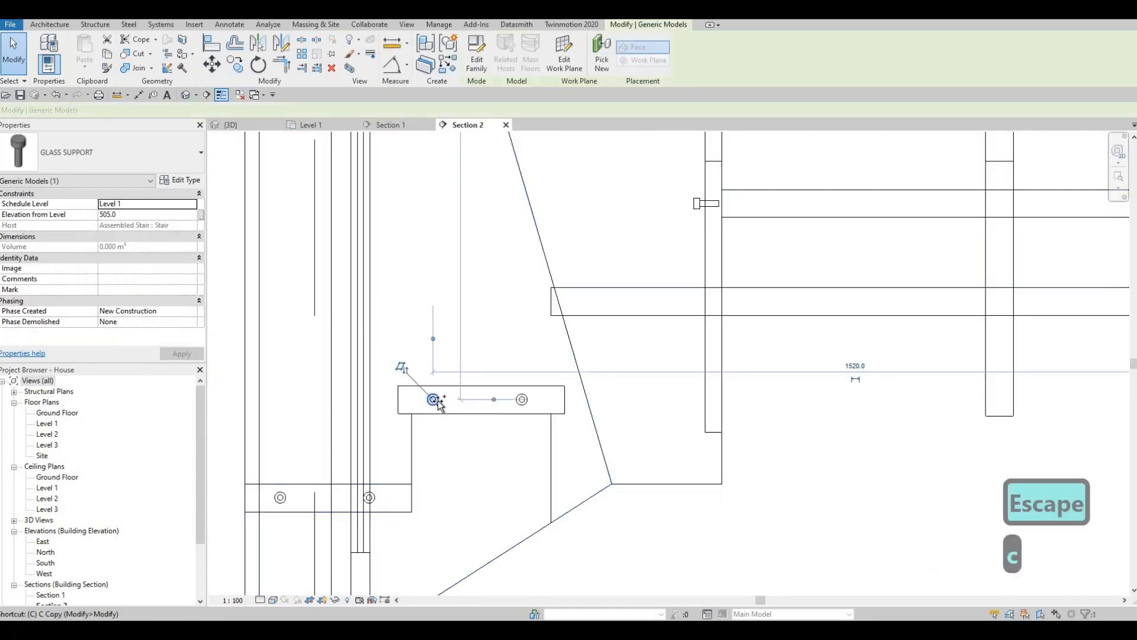
key(o)
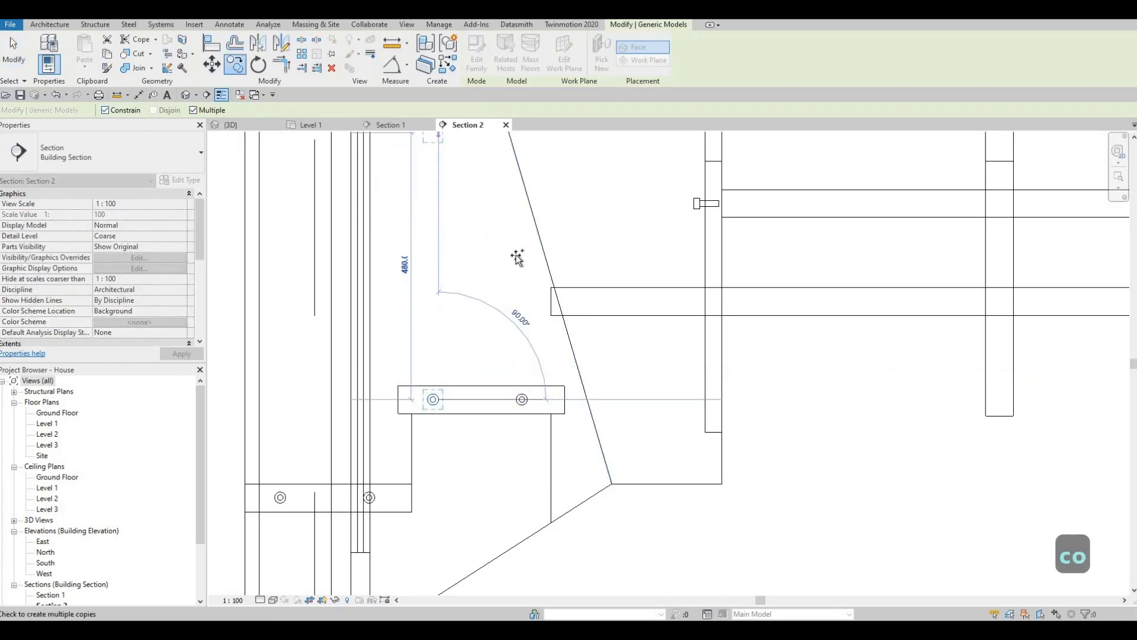
click(584, 301)
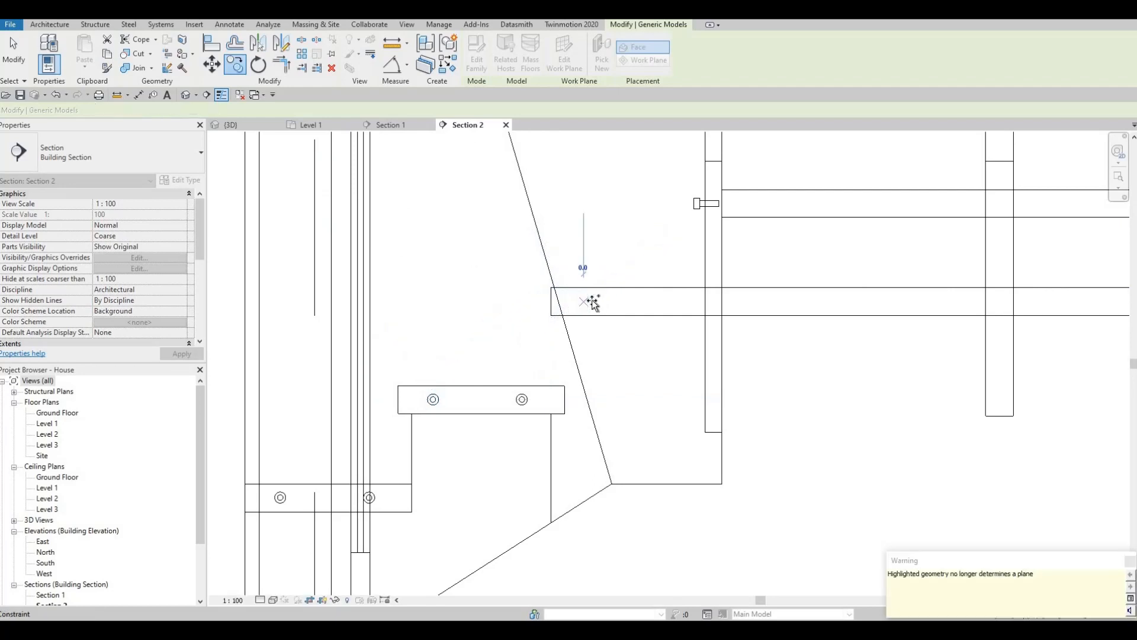
key(Escape)
key(Escape)
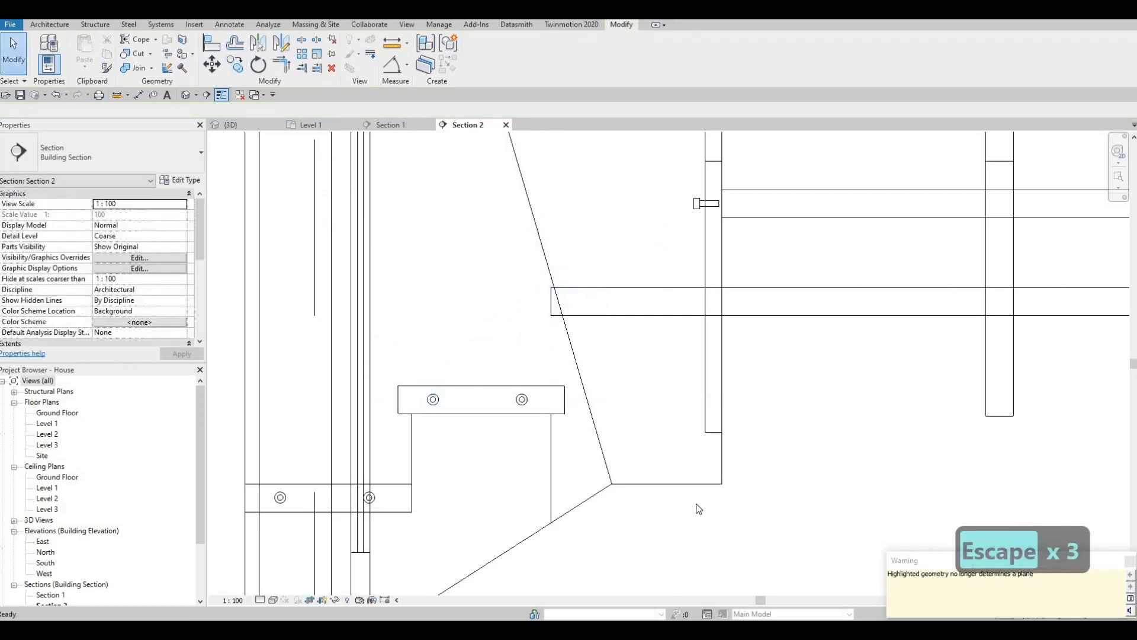
key(Escape)
key(Escape)
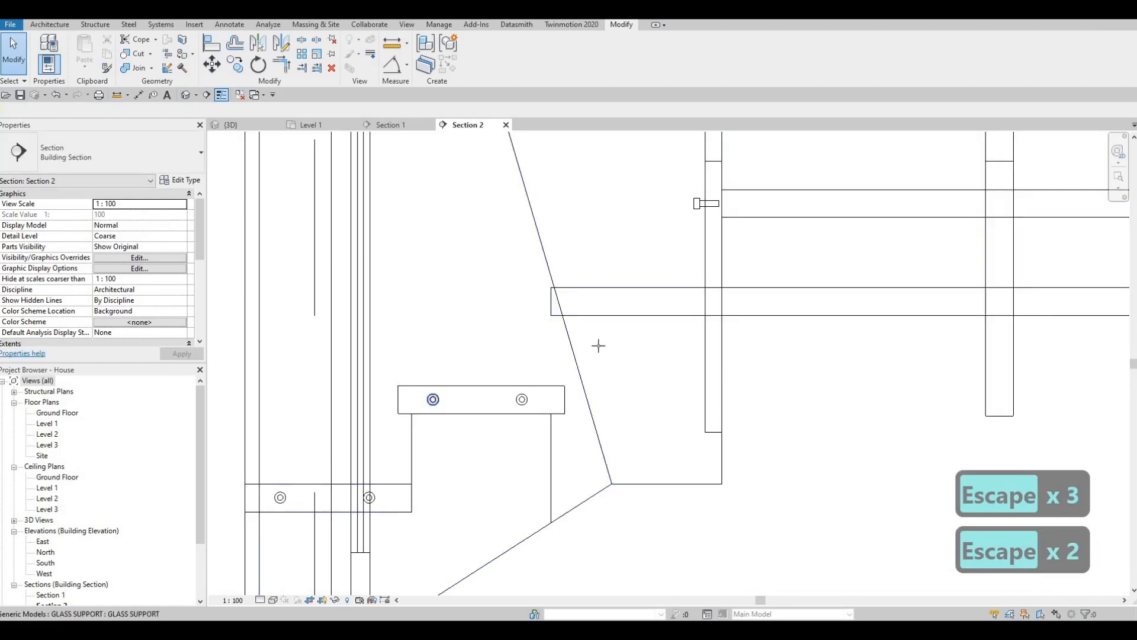
Place two new glass supports, created similar to the existing ones, on the landing's end face in Section 2
click(433, 400)
key(c)
key(s)
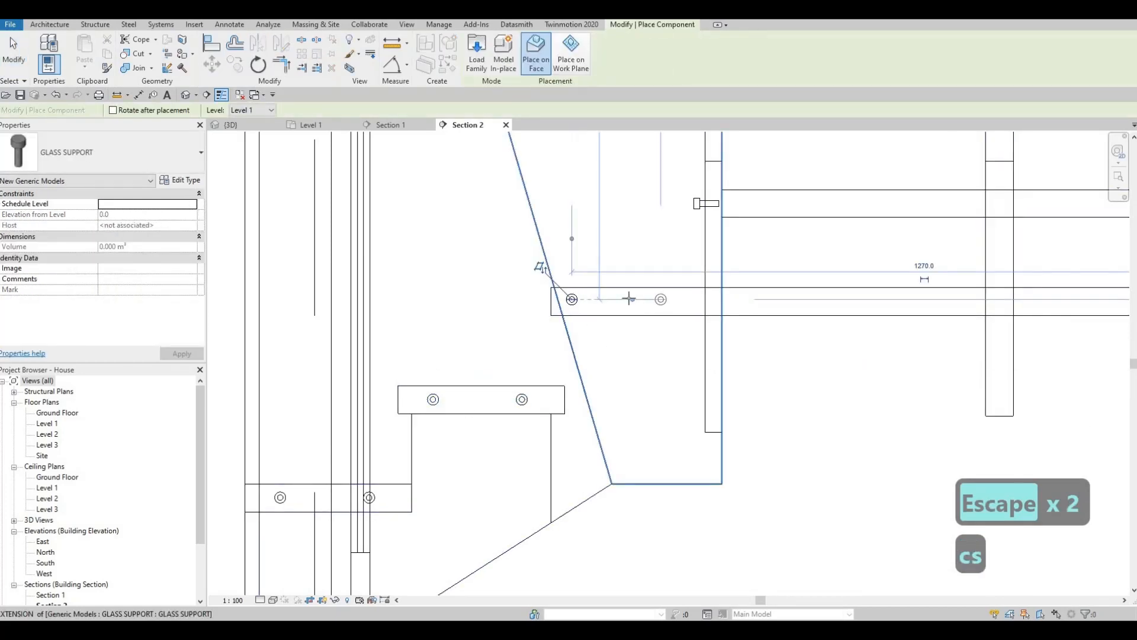
key(Escape)
key(Escape)
Nudge both glass supports on the landing three increments inward, away from the landing's front edge
drag(468, 260, 683, 329)
key(Right)
key(Right)
key(Right)
key(Escape)
key(Escape)
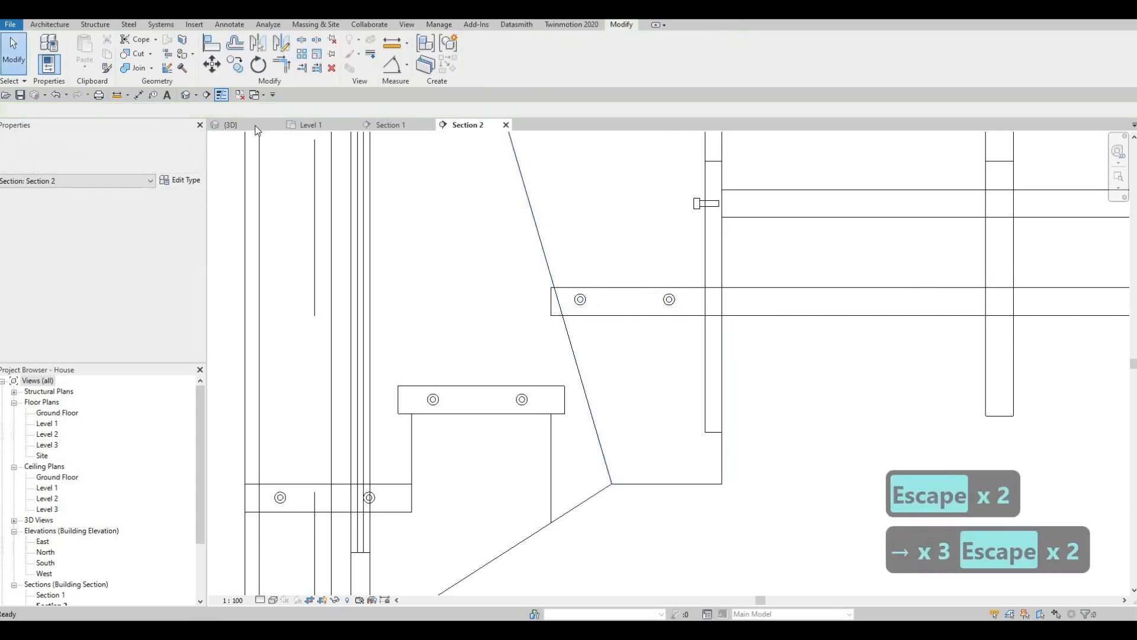
Check the landing's new glass supports from above in the 3D view and open the GLASS SUPPORT family for editing
click(256, 126)
key(Escape)
scroll(742, 358, down, 4)
shift+middle_drag(743, 358, 483, 448)
scroll(415, 474, up, 5)
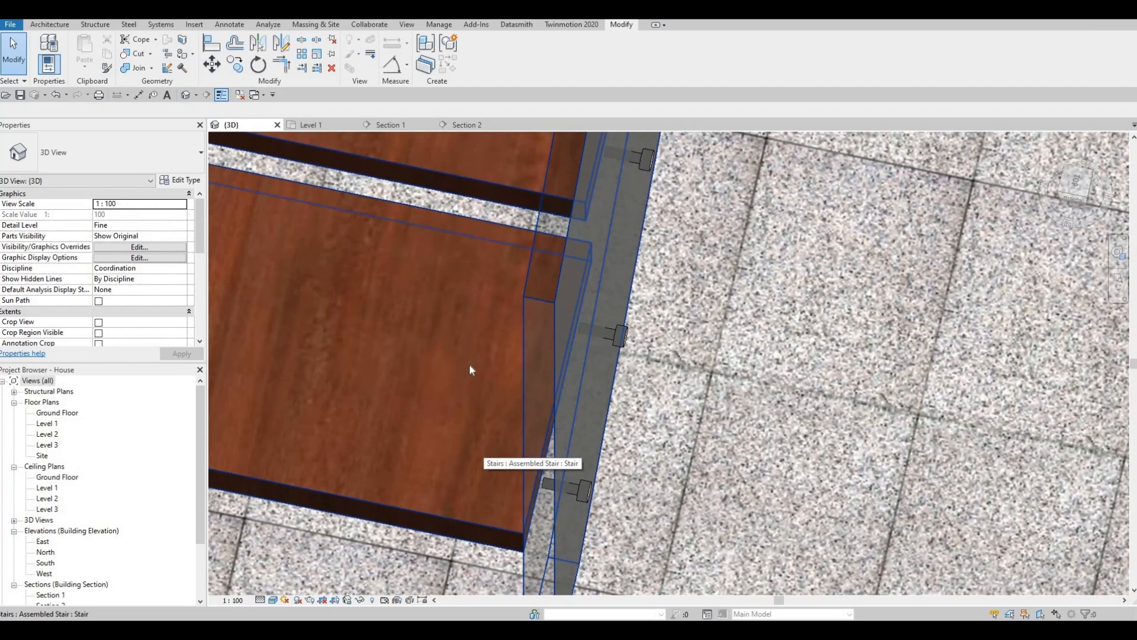
scroll(469, 364, down, 3)
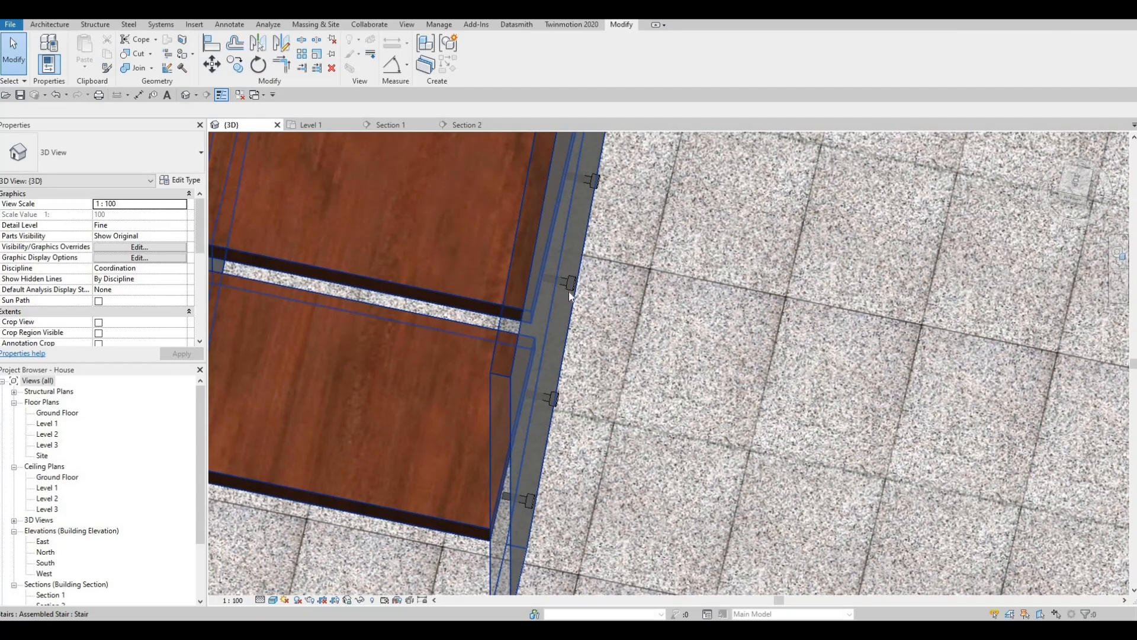
click(571, 284)
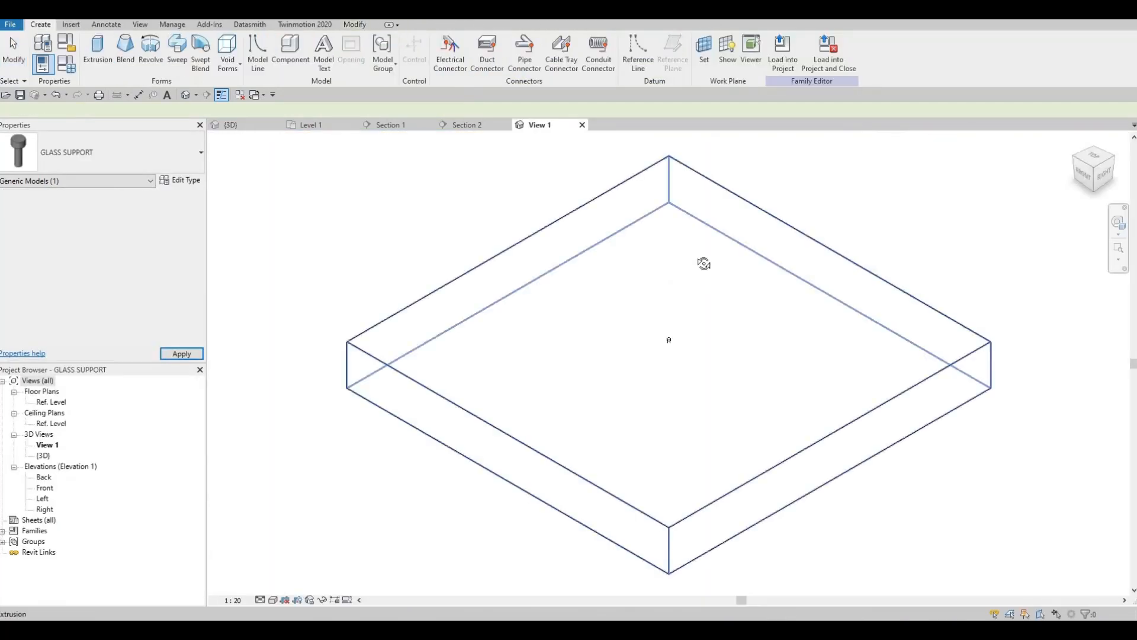
Set the support's narrow pin extrusion to start at -40 and end at 5
middle_drag(672, 342, 700, 281)
scroll(699, 280, up, 2)
scroll(699, 279, down, 6)
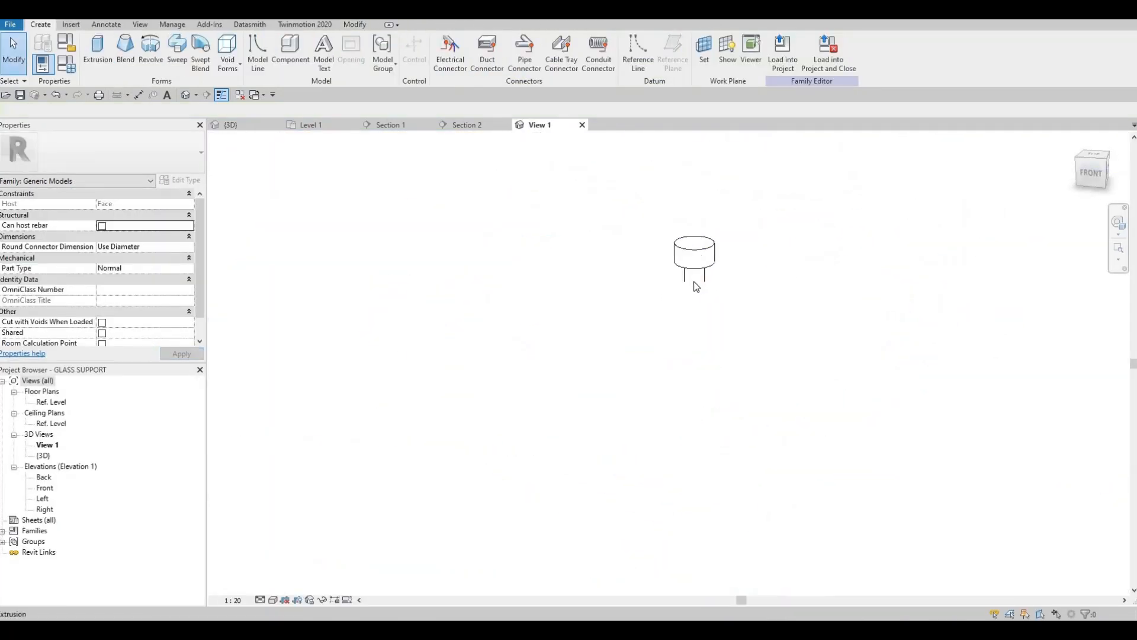
click(691, 351)
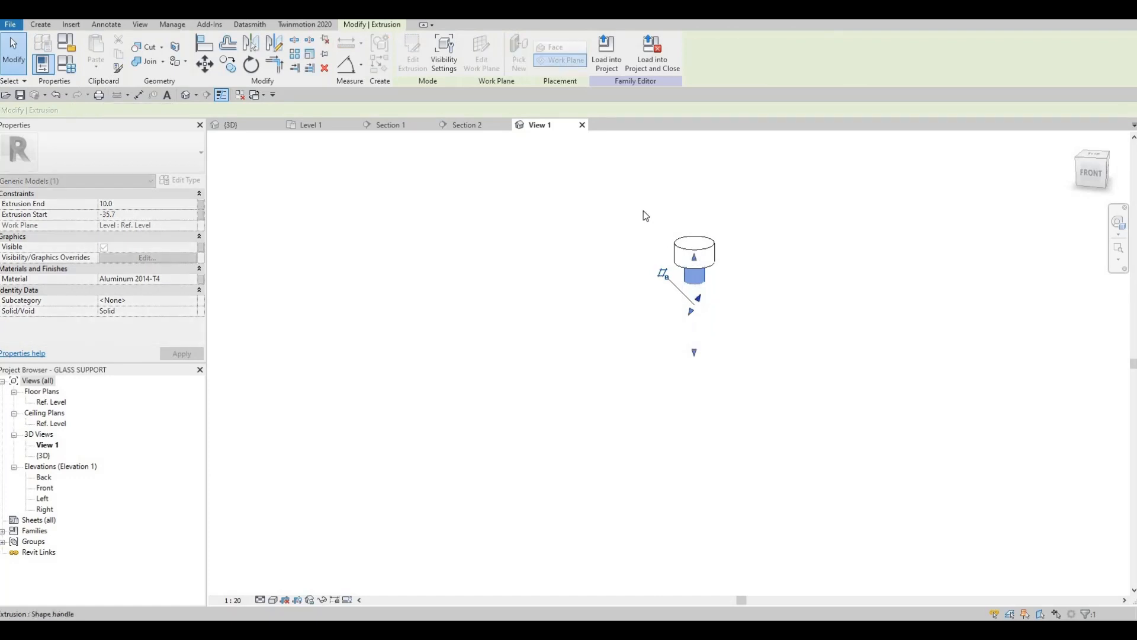
key(Escape)
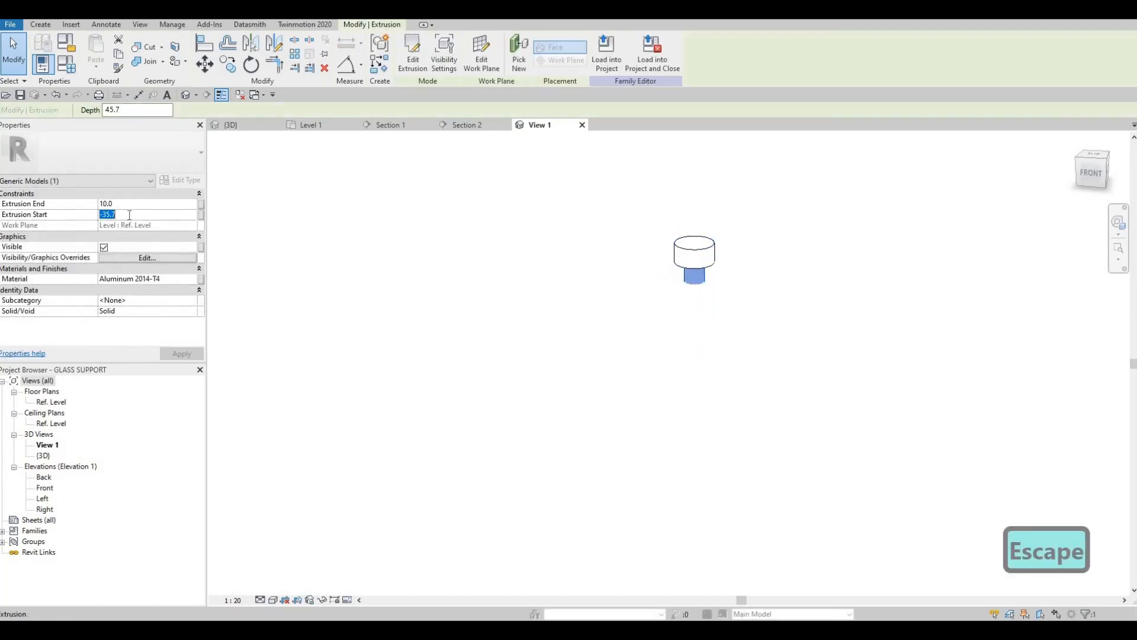
text(-40)
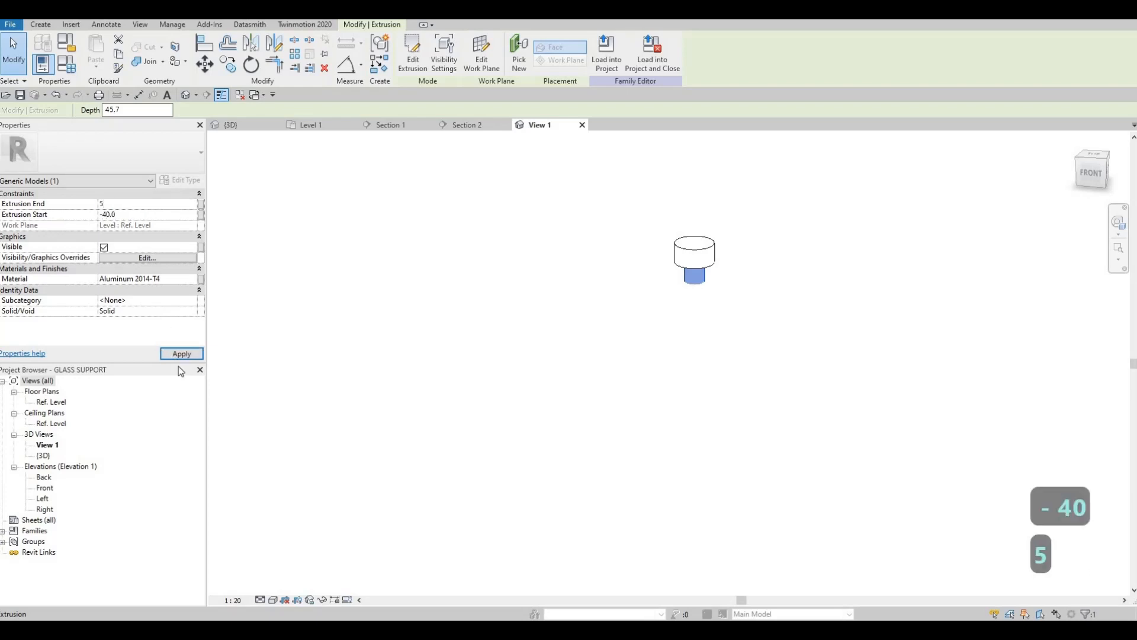
key(Escape)
key(Escape)
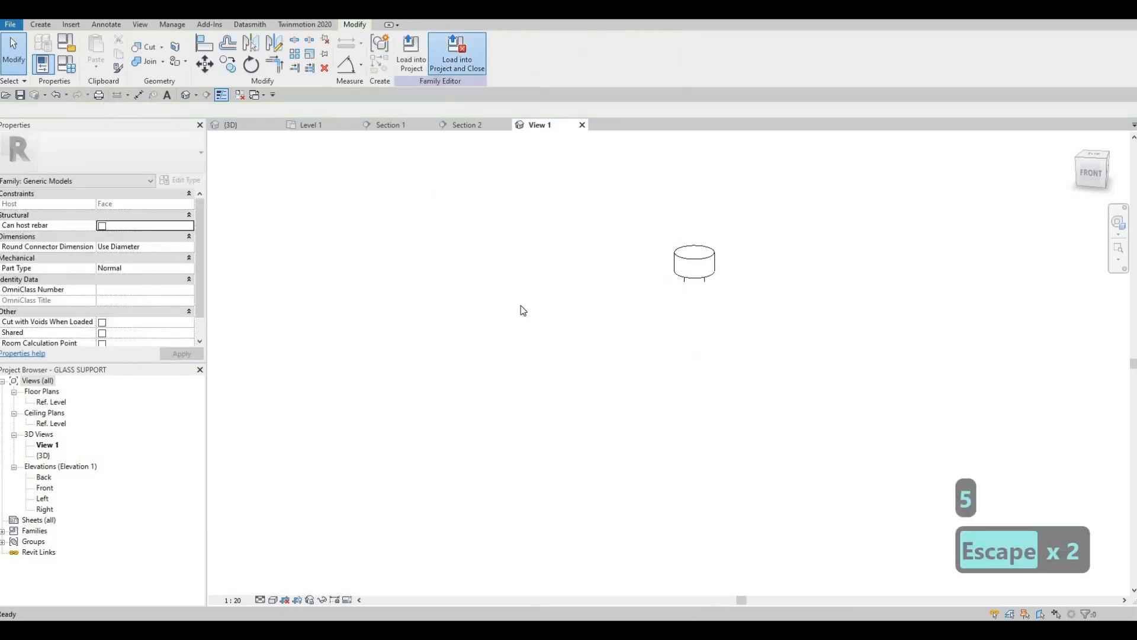
Load the edited GLASS SUPPORT family into the House project and close it, overwriting the existing version and its parameter values
click(585, 325)
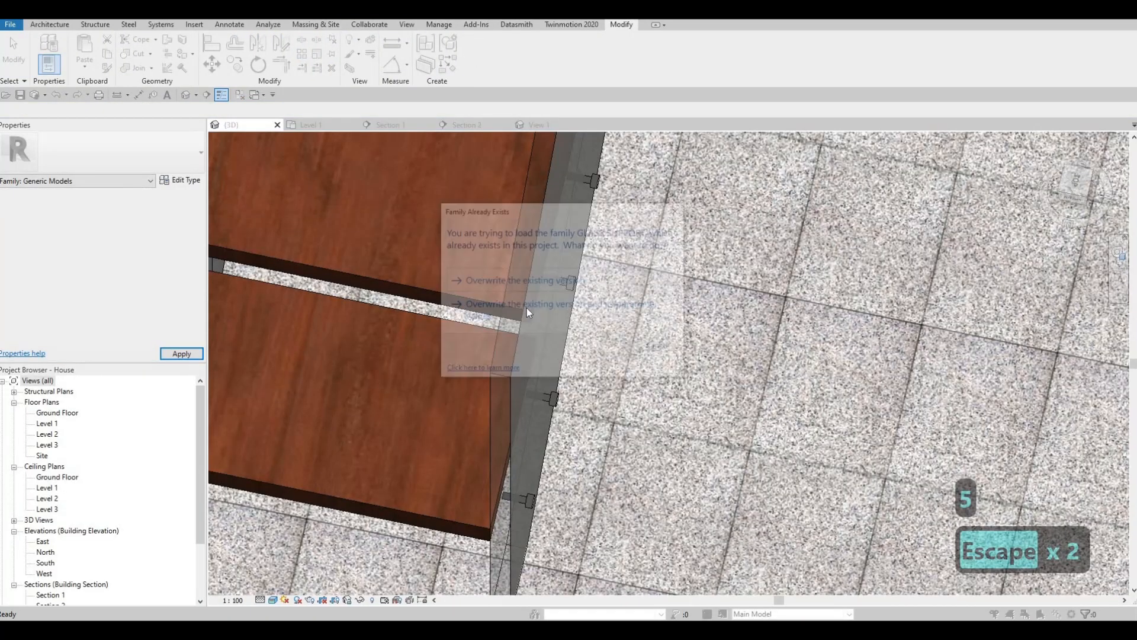
click(526, 307)
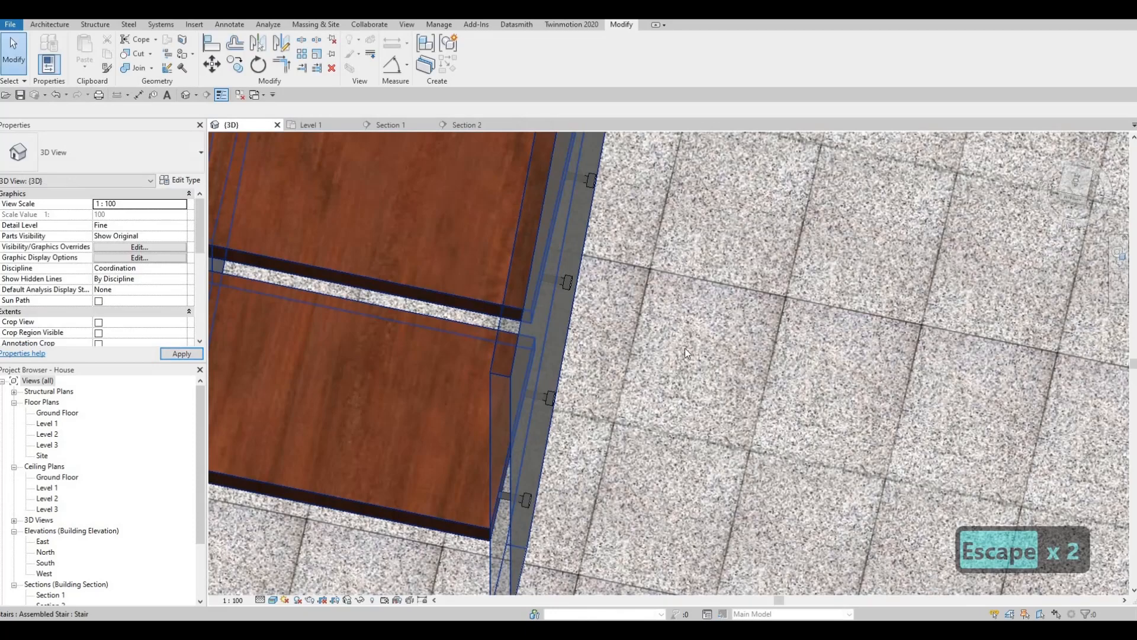
key(Escape)
key(Escape)
Inspect the stair and the house's front walls in 3D, and go to the front area of the Level 1 plan
shift+middle_drag(686, 353, 301, 217)
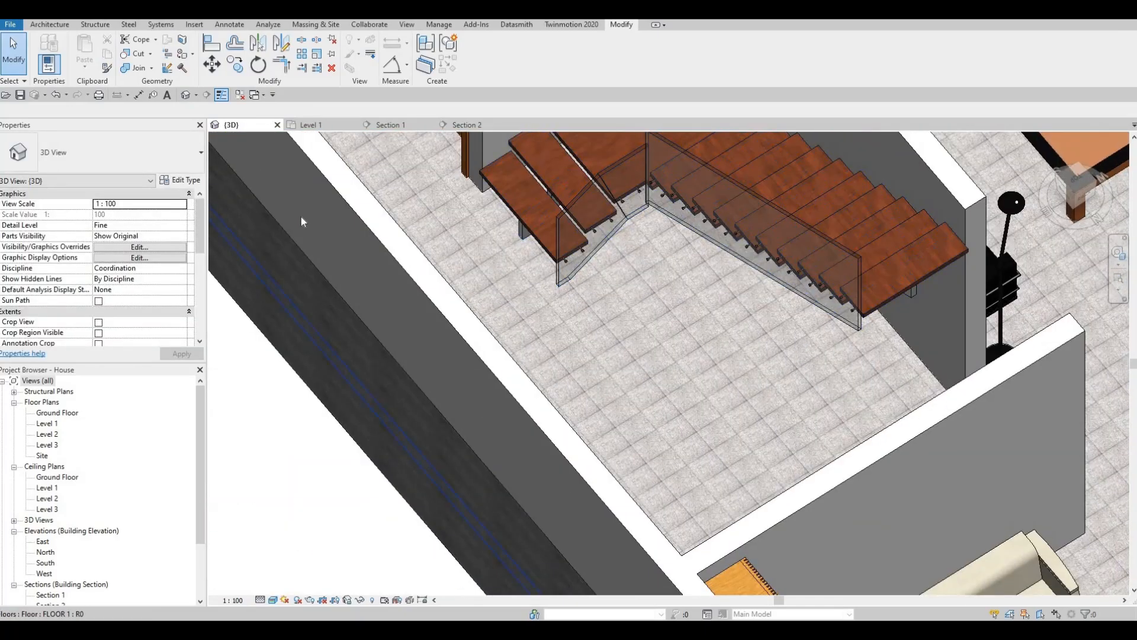
scroll(370, 279, down, 5)
shift+middle_drag(414, 266, 378, 373)
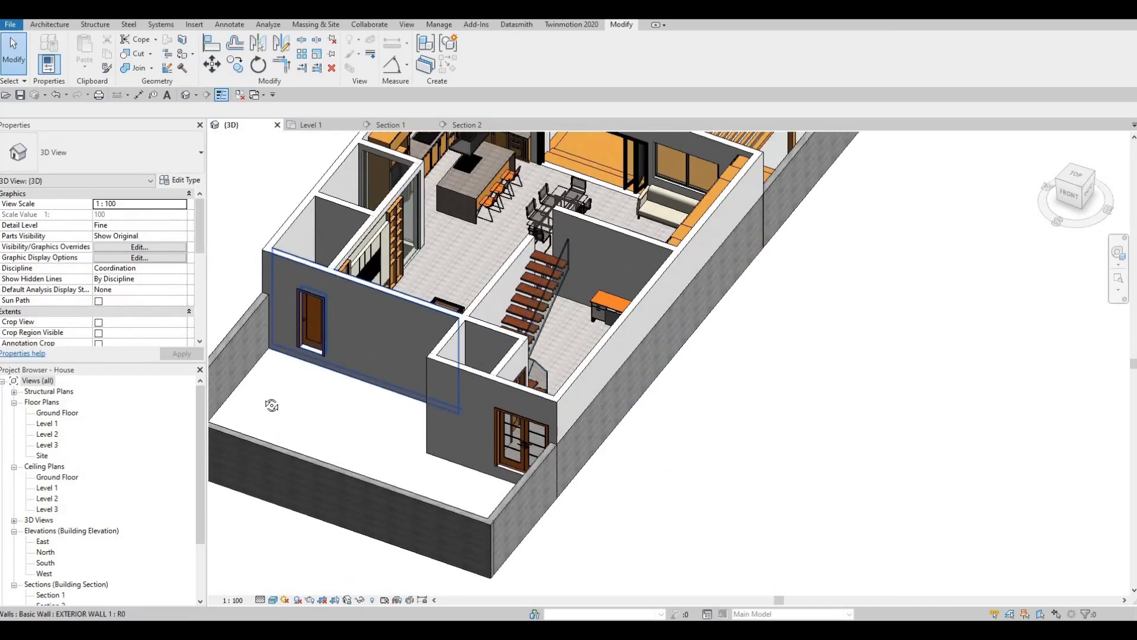
shift+middle_drag(272, 405, 76, 418)
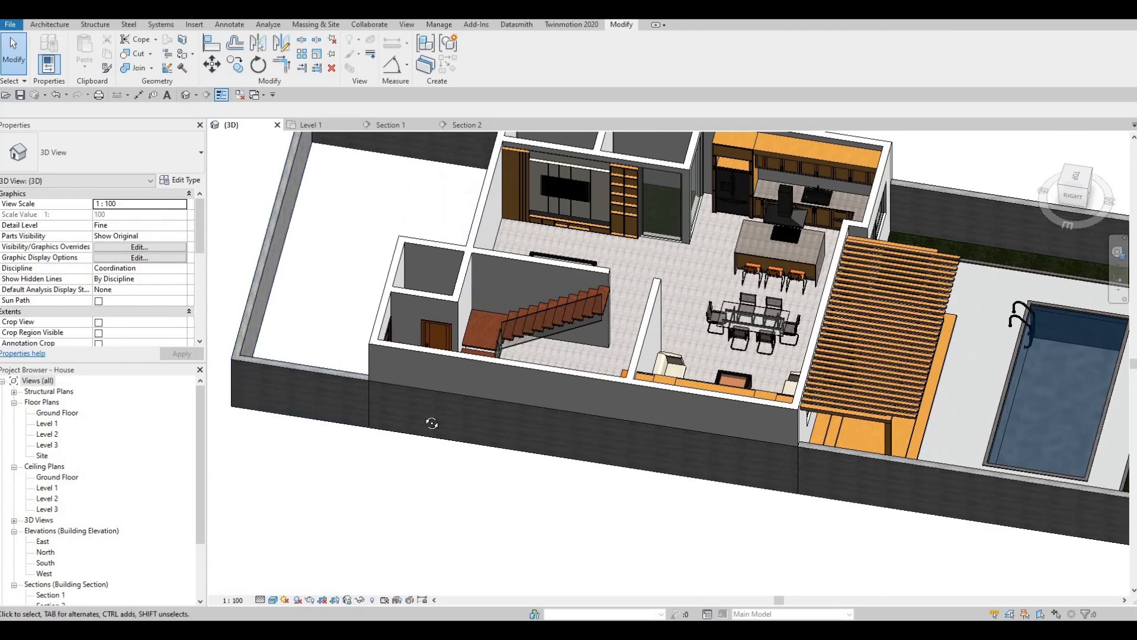
shift+middle_drag(577, 341, 104, 449)
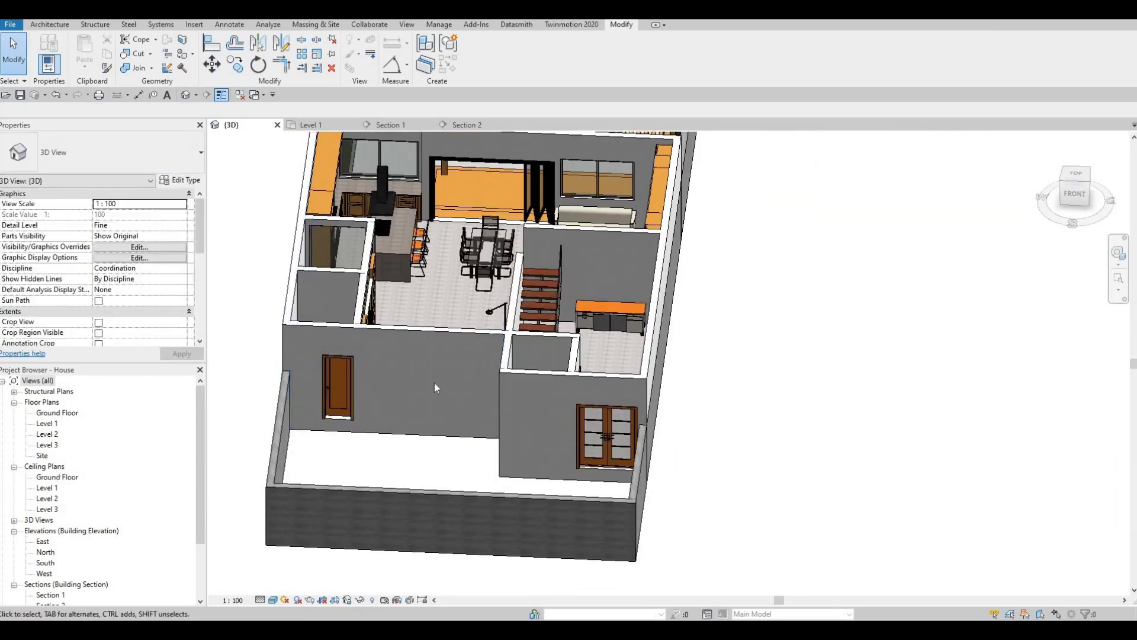
click(311, 125)
middle_drag(332, 425, 649, 303)
scroll(565, 307, down, 3)
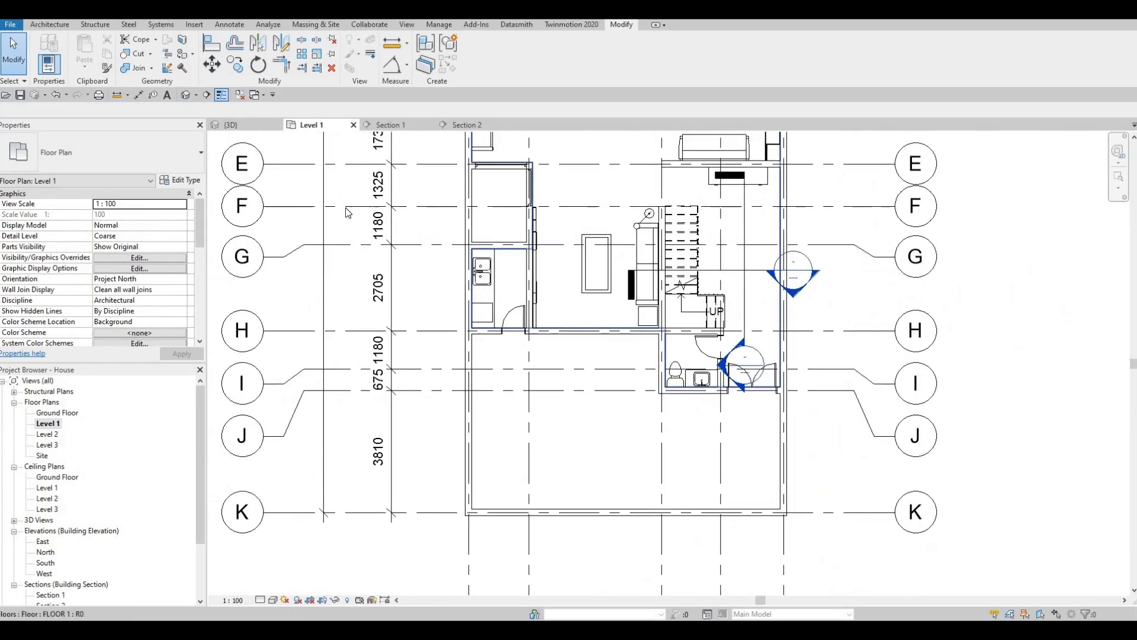
Draw a Curtain Wall about 2600 mm long inside the living room's front exterior wall, from Level 1 to Level 2 with a -200 top offset
click(51, 25)
key(w)
key(a)
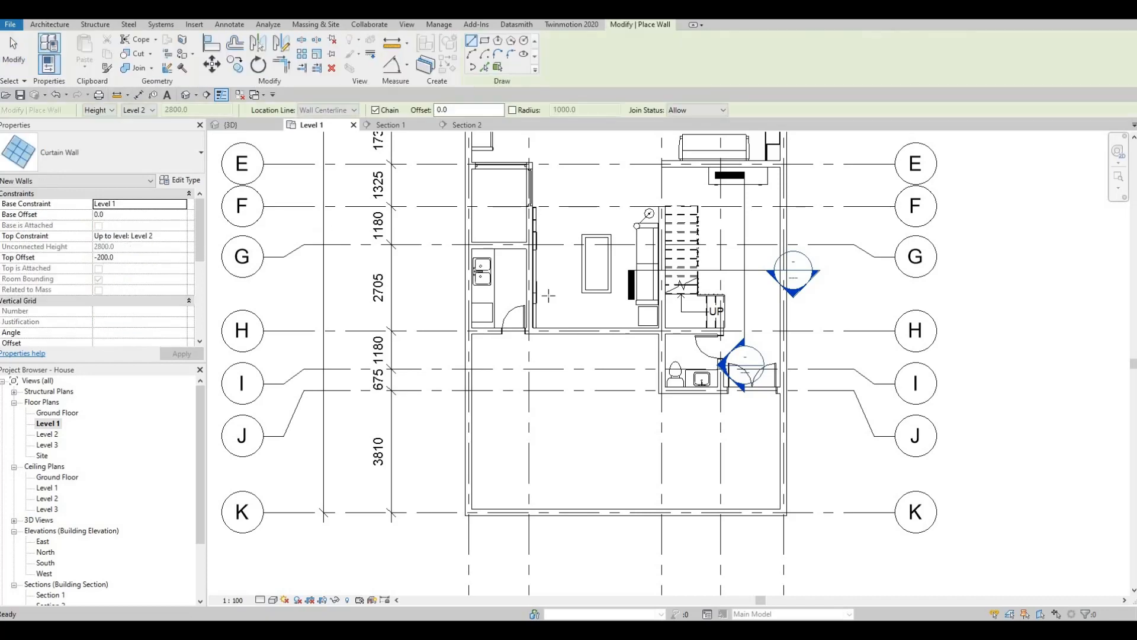
scroll(572, 347, up, 3)
scroll(452, 289, up, 4)
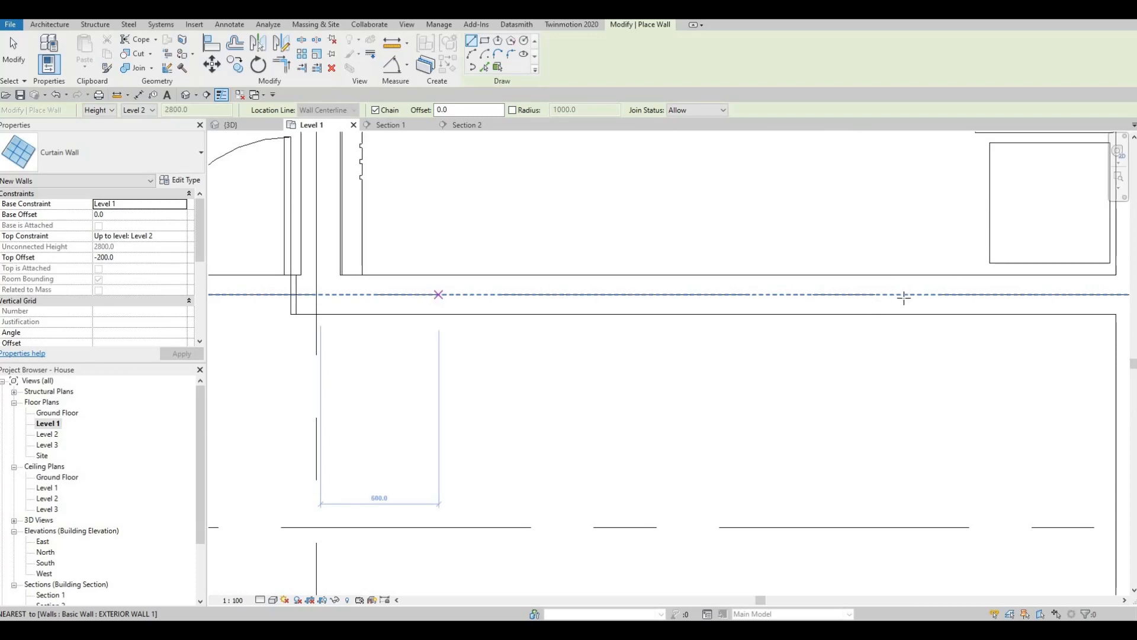
key(Escape)
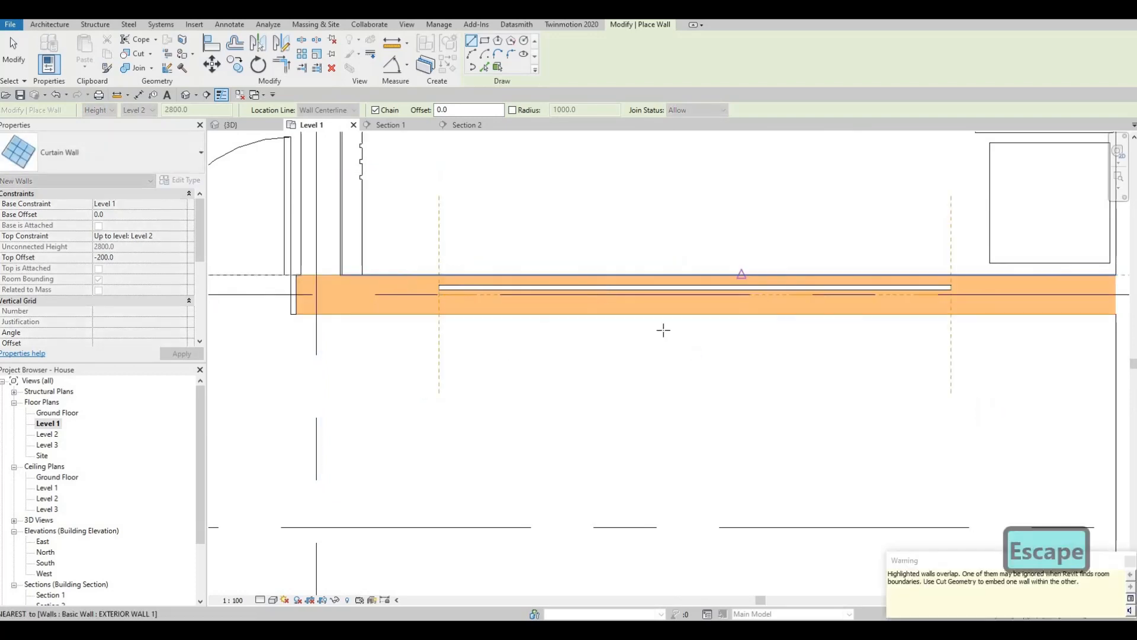
Try to draw a curtain wall along the bathroom's front exterior wall, and delete the skewed segment
scroll(665, 327, down, 3)
middle_drag(666, 327, 583, 441)
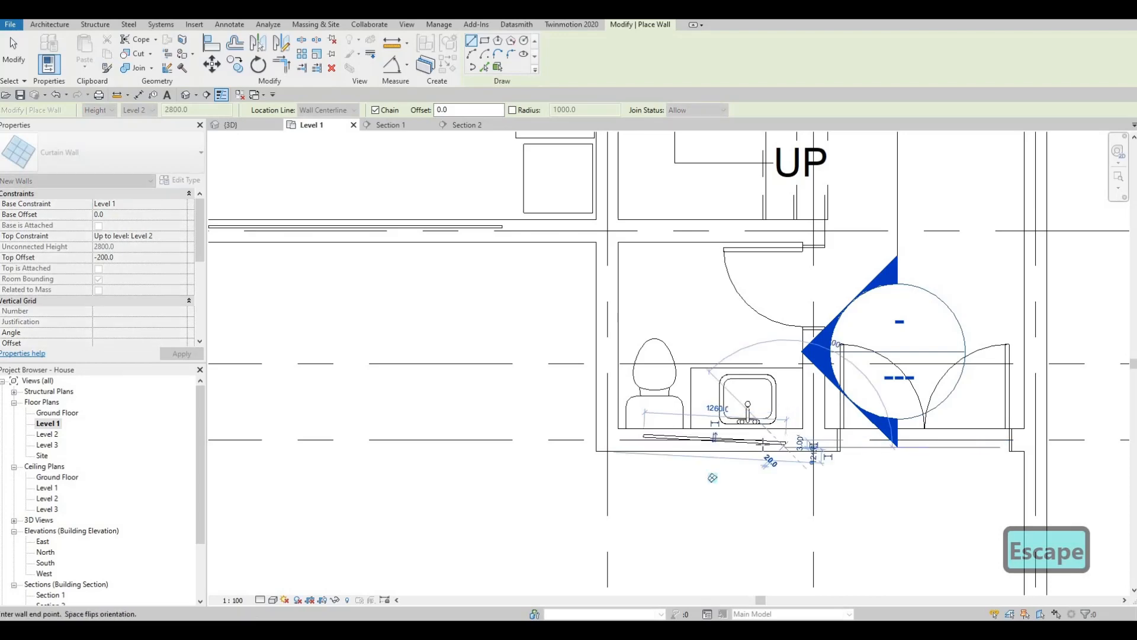
key(Escape)
click(761, 442)
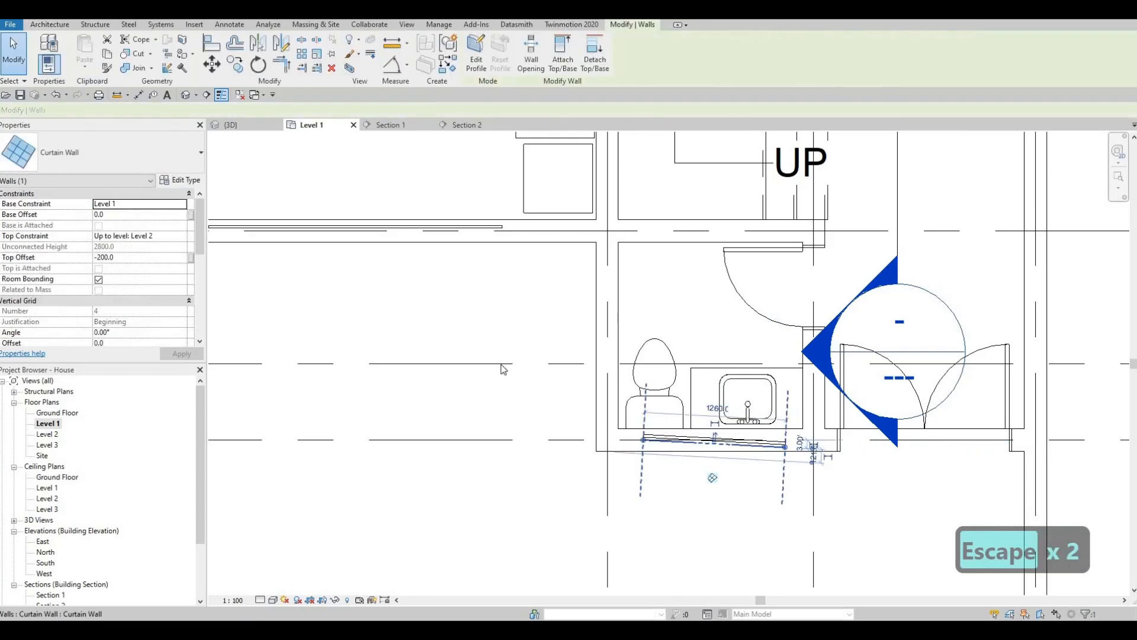
key(Delete)
Create a similar curtain wall about 1360 mm long inside the bathroom's front exterior wall, behind the toilet and sink
click(414, 228)
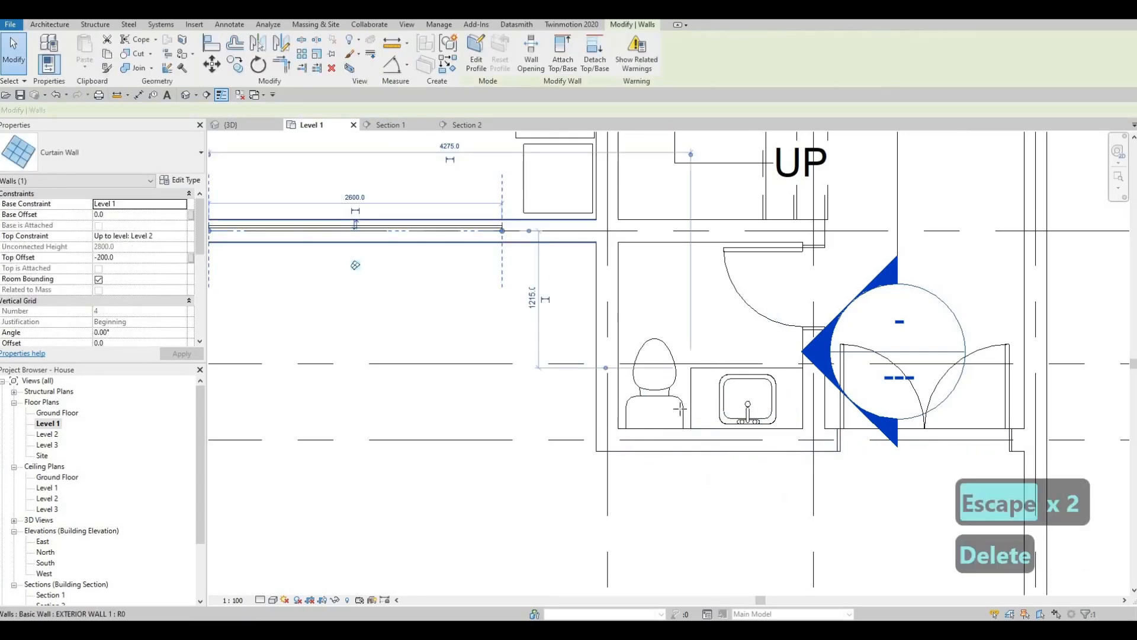
key(c)
key(s)
scroll(618, 452, up, 1)
click(619, 452)
click(820, 452)
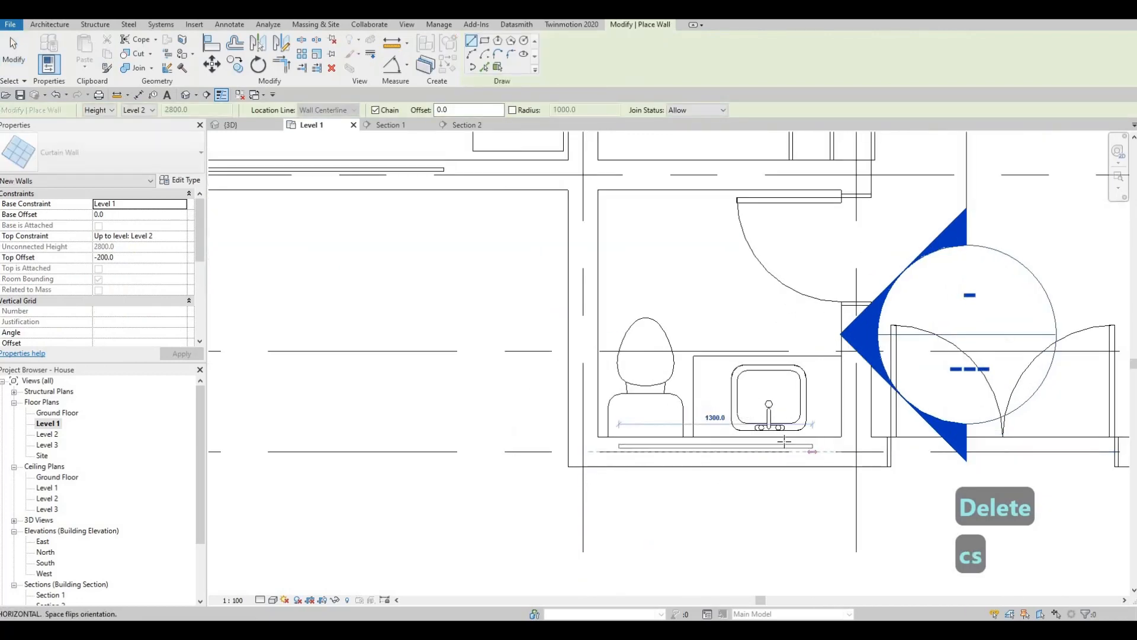
key(Escape)
key(Escape)
scroll(592, 368, down, 3)
scroll(526, 353, up, 1)
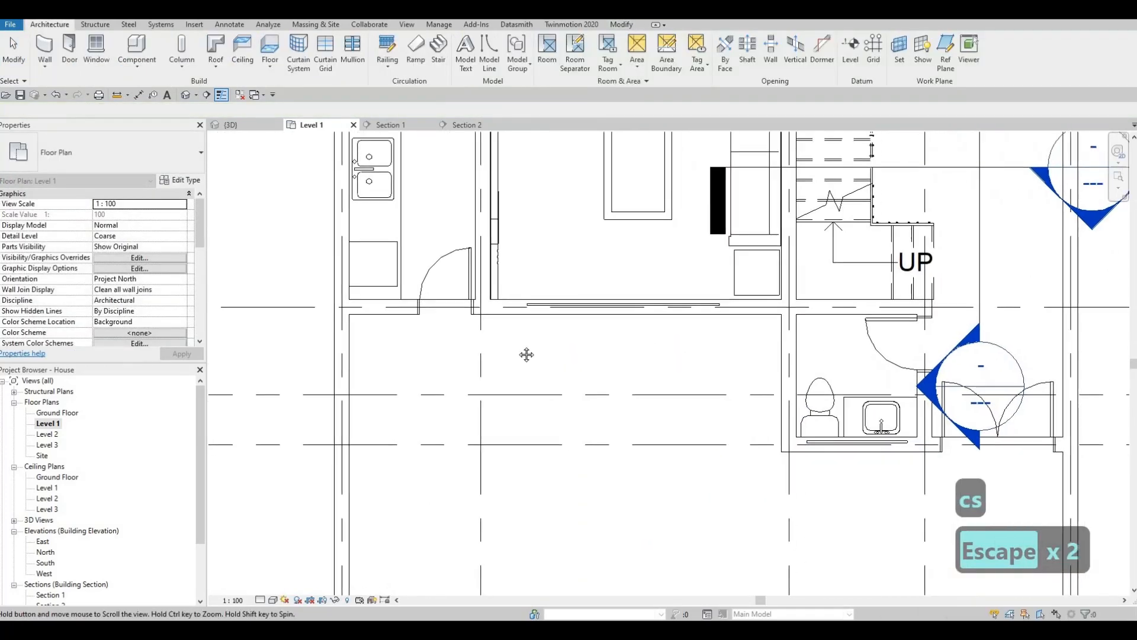
Create a similar curtain wall 360 mm long in the laundry room's front exterior wall, beside the door
middle_drag(526, 336, 563, 384)
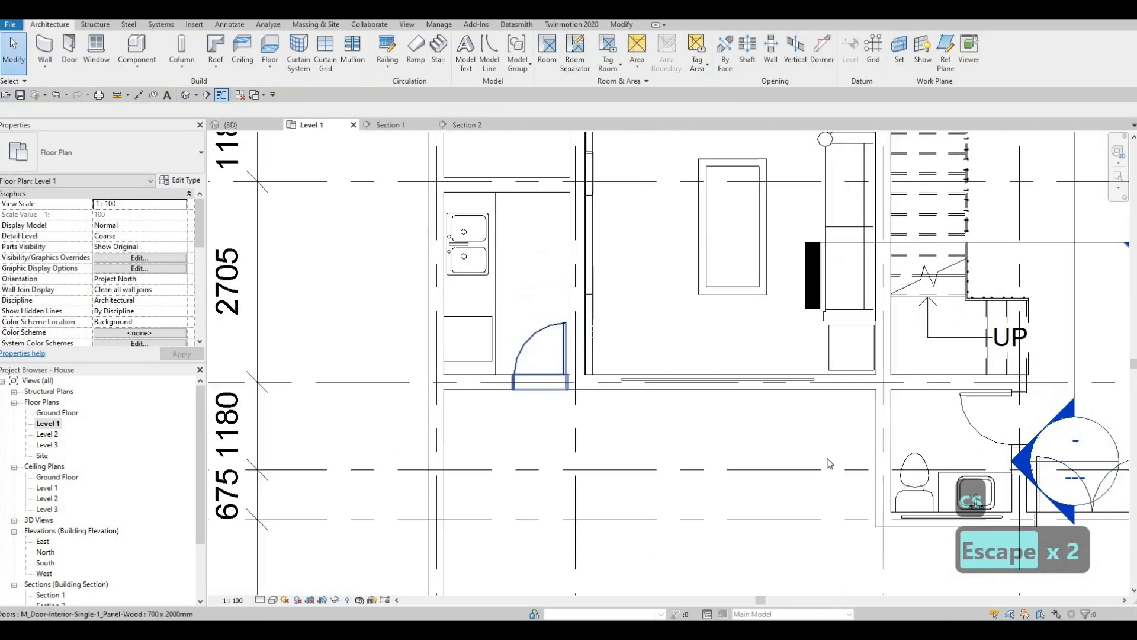
click(912, 520)
key(Escape)
click(913, 517)
key(c)
key(s)
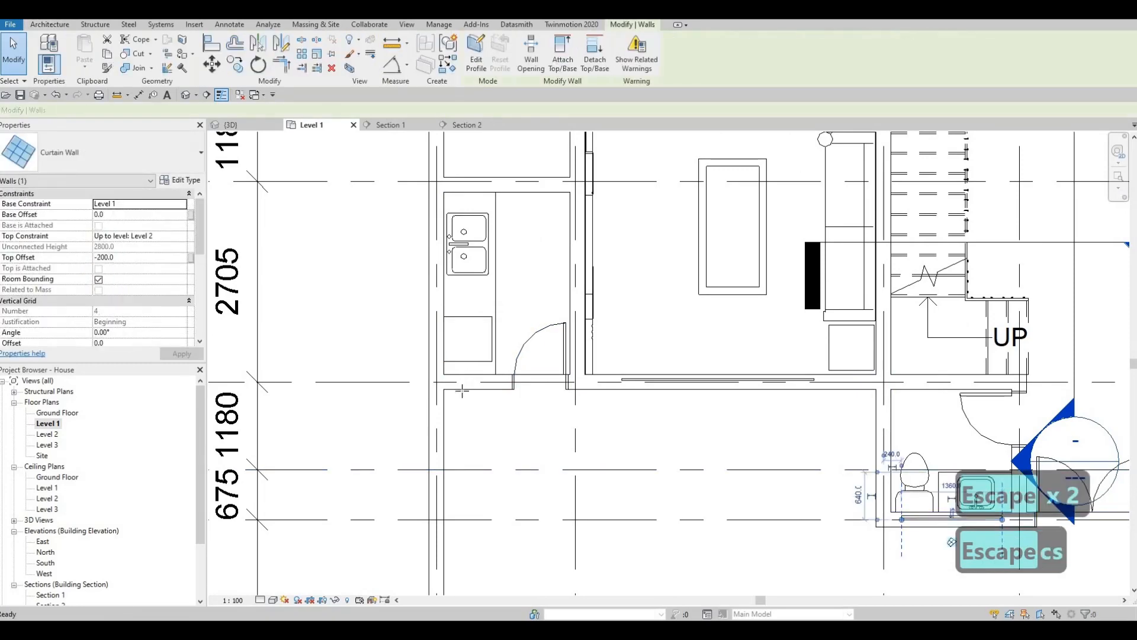
scroll(472, 375, up, 3)
scroll(473, 390, up, 1)
click(442, 393)
click(512, 393)
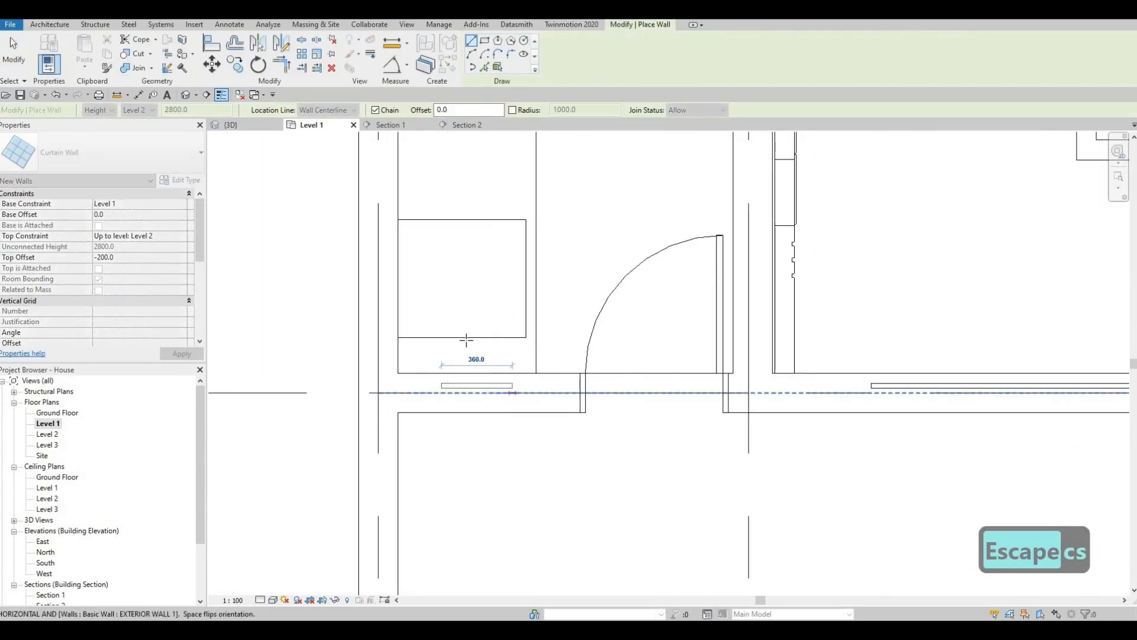
key(Escape)
scroll(421, 259, down, 5)
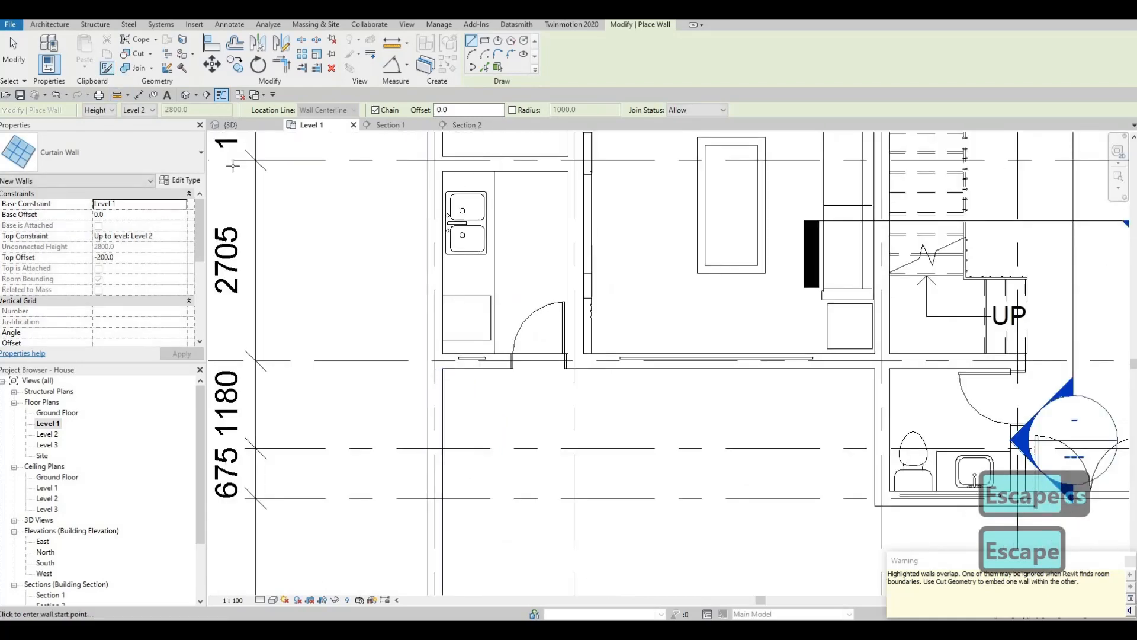
Cut the front exterior walls with the three embedded curtain walls and check the openings in the 3D view
click(473, 368)
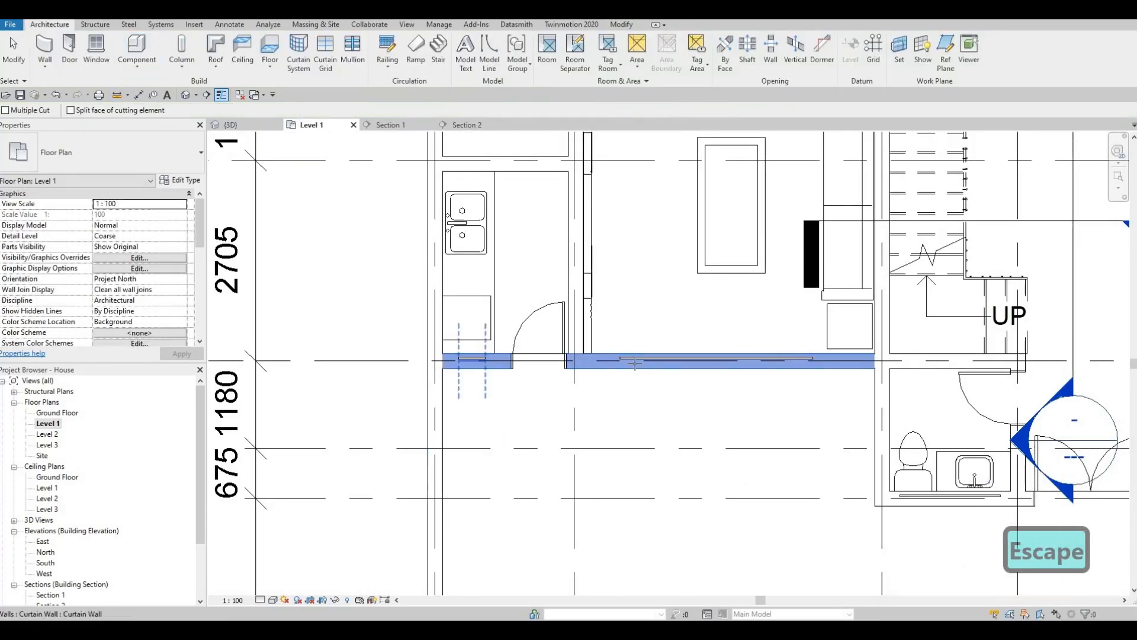
click(473, 358)
click(637, 359)
click(638, 358)
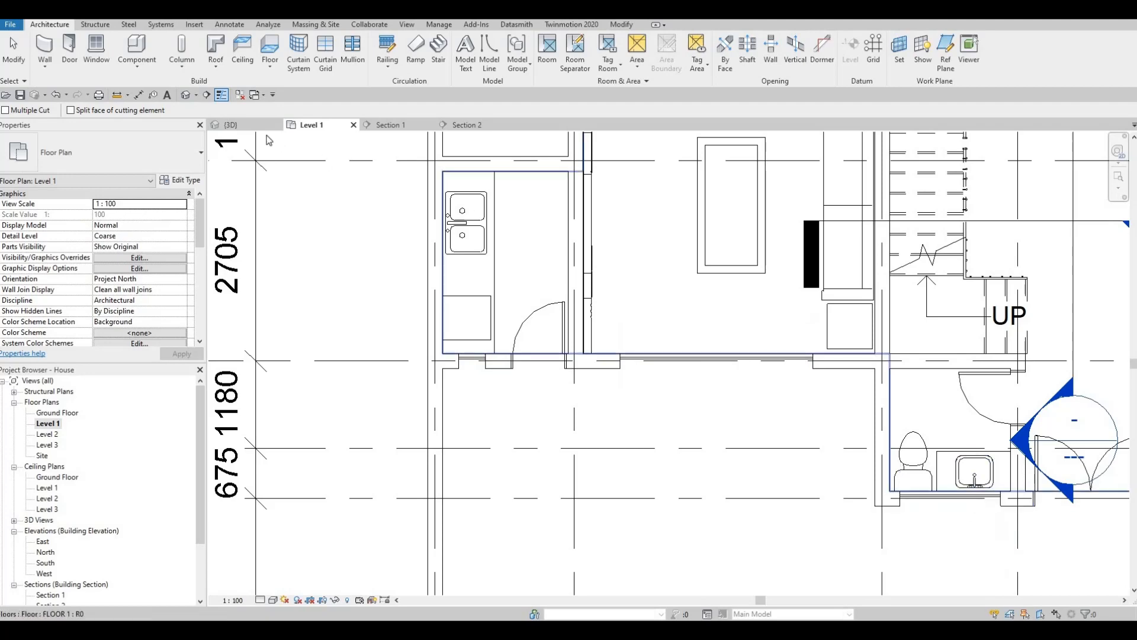
key(Escape)
key(Escape)
click(230, 124)
shift+middle_drag(613, 436, 619, 453)
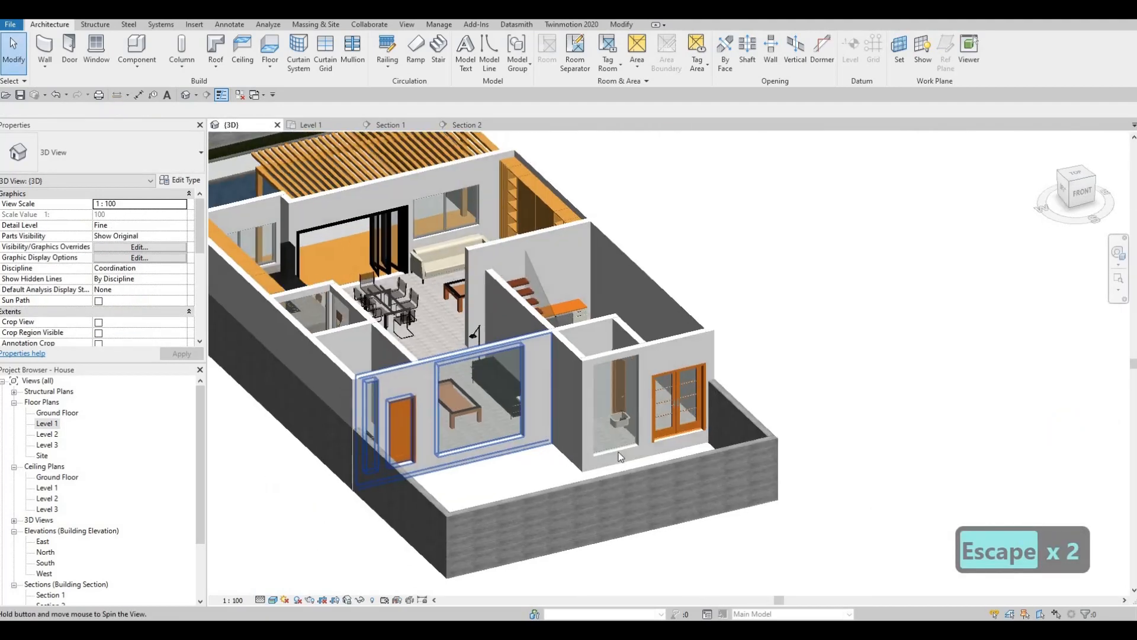
scroll(615, 458, up, 4)
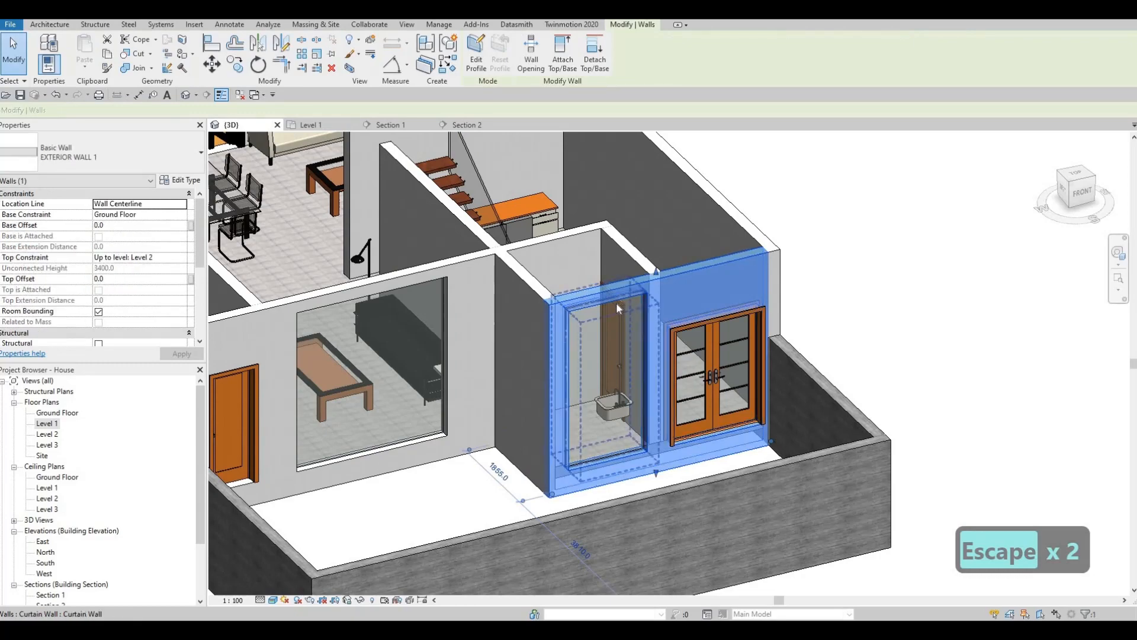
key(Escape)
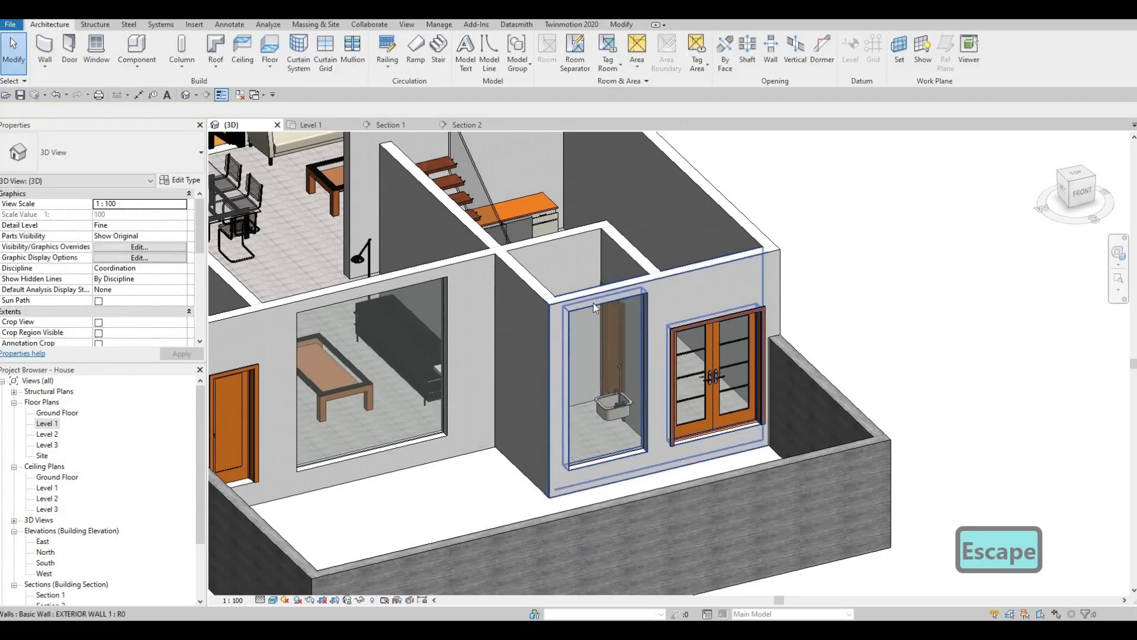
Align the tops of the bathroom and large front curtain walls with the head of the window behind the sofa
middle_drag(344, 215, 545, 376)
key(Escape)
key(Escape)
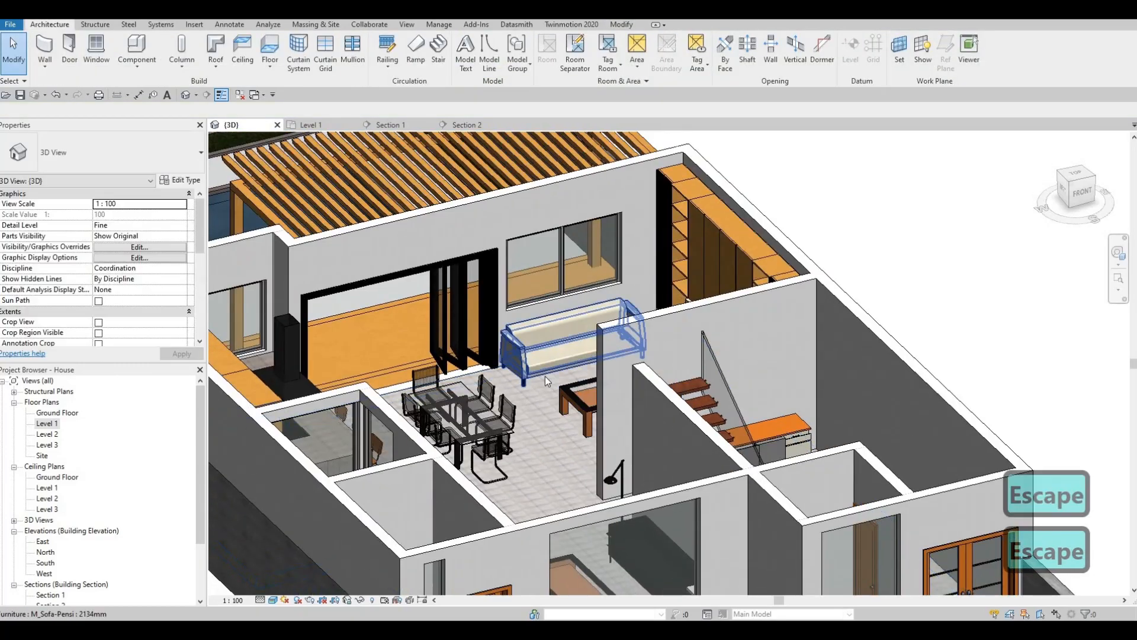
key(a)
key(l)
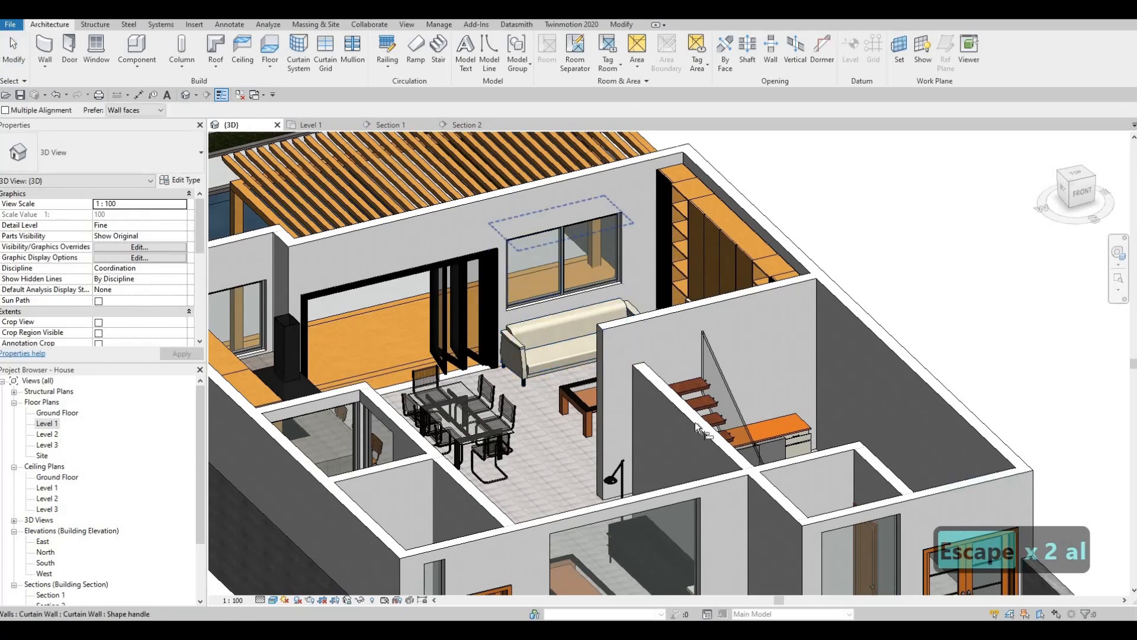
click(528, 243)
scroll(528, 243, down, 3)
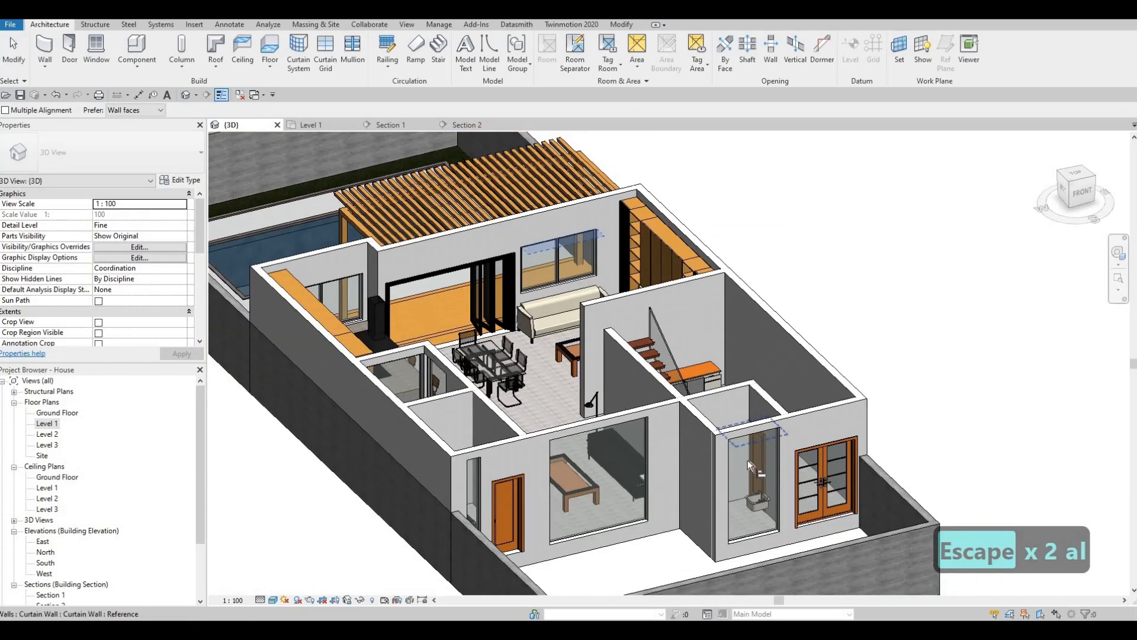
click(748, 460)
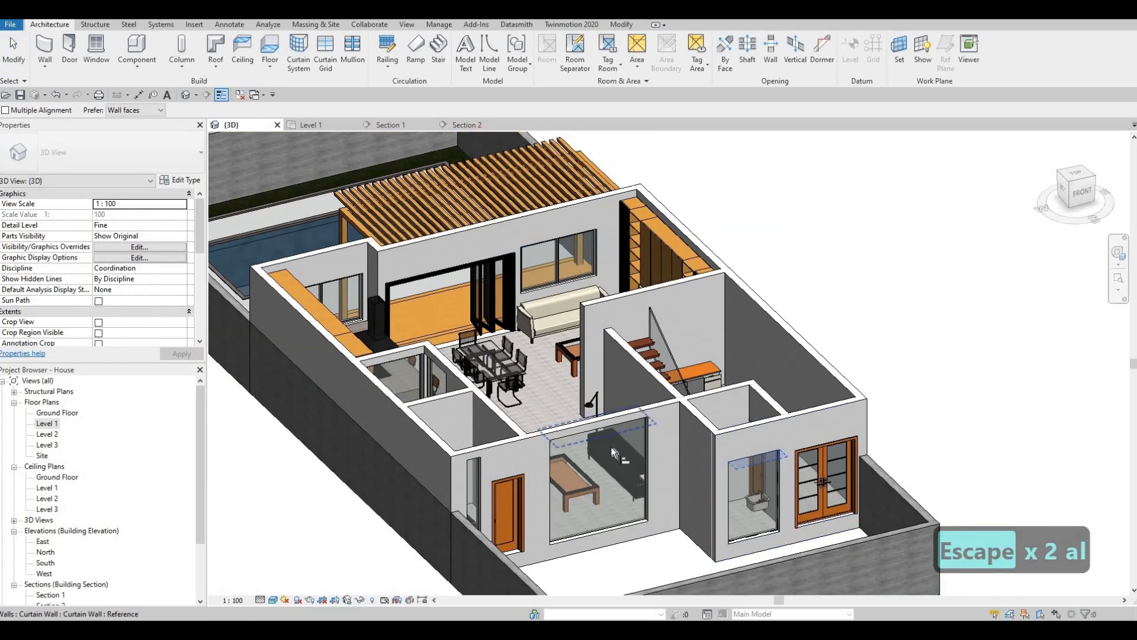
click(584, 460)
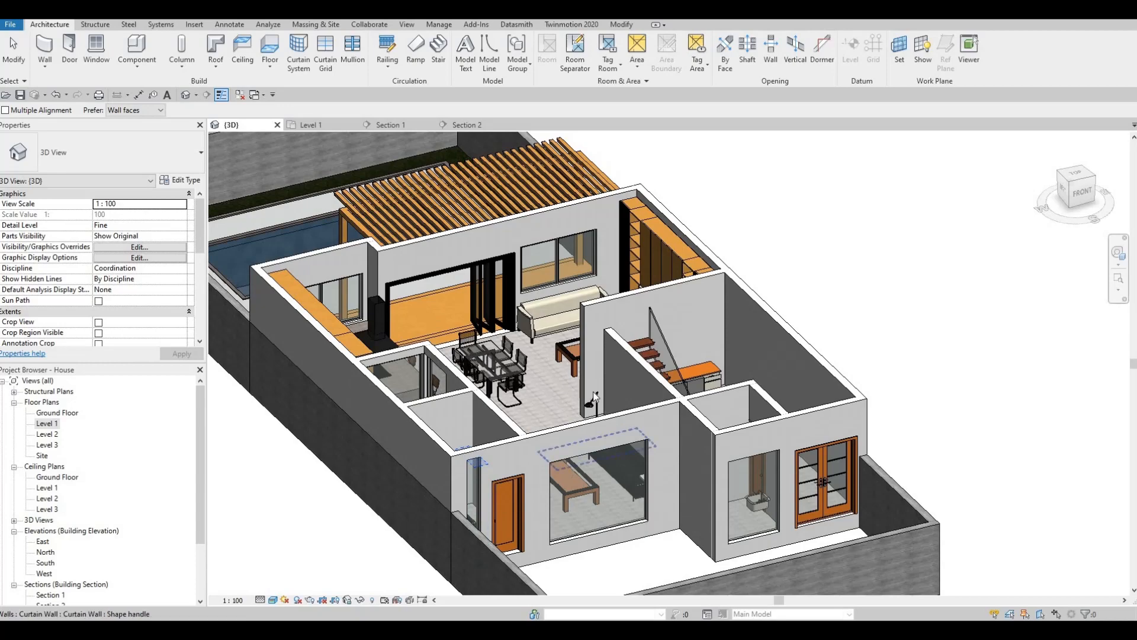
Align the top of the narrow laundry curtain wall with the top of the large front curtain wall
middle_drag(563, 477, 592, 392)
key(Escape)
key(Escape)
key(a)
key(l)
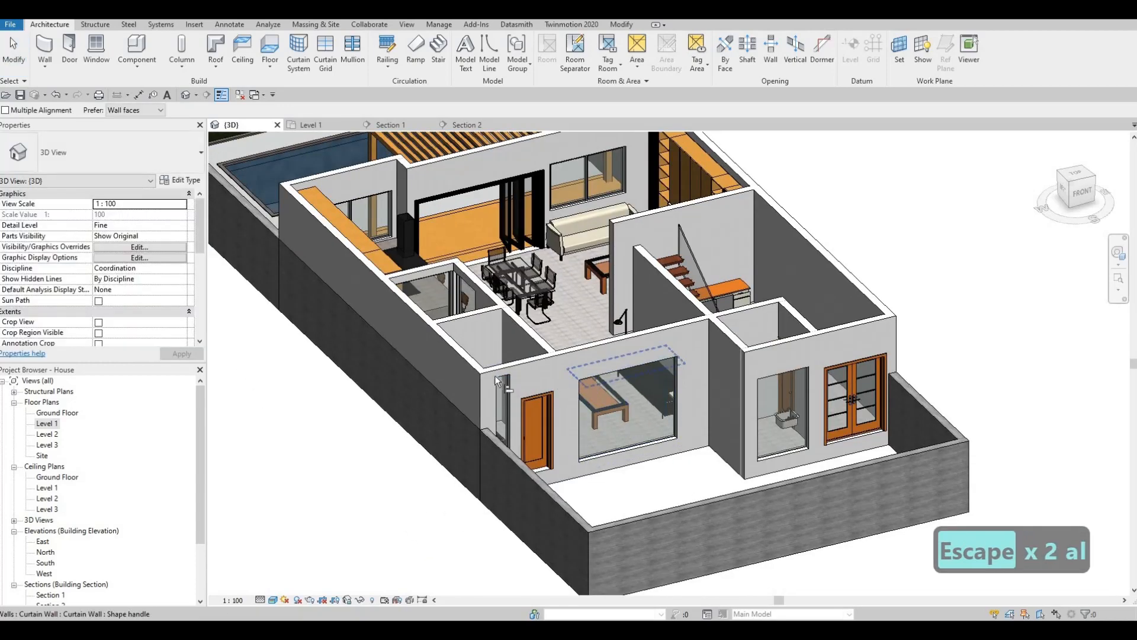
click(502, 378)
key(Escape)
key(Escape)
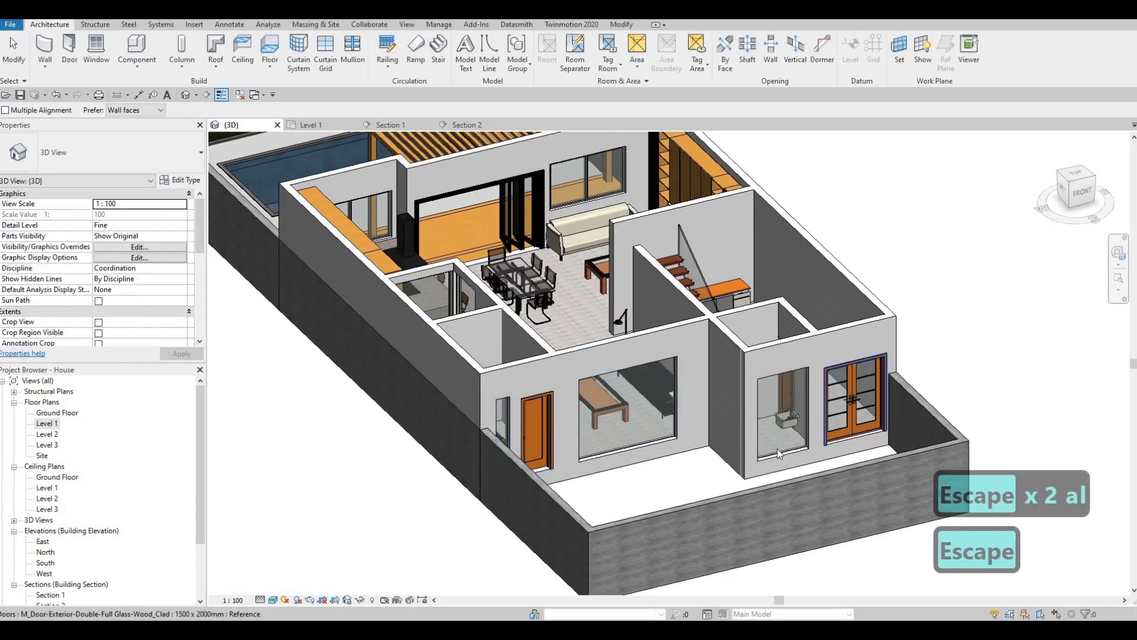
Raise the bottom edge of the bathroom's front curtain wall to make it a short, high window
scroll(782, 452, up, 2)
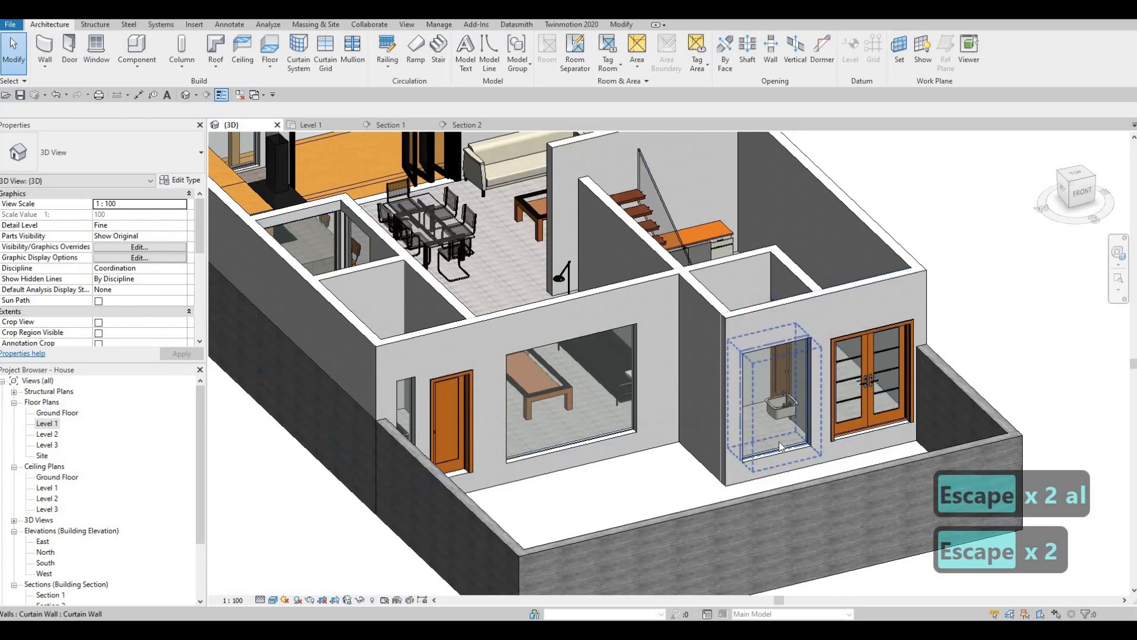
click(779, 401)
drag(774, 456, 705, 380)
key(Escape)
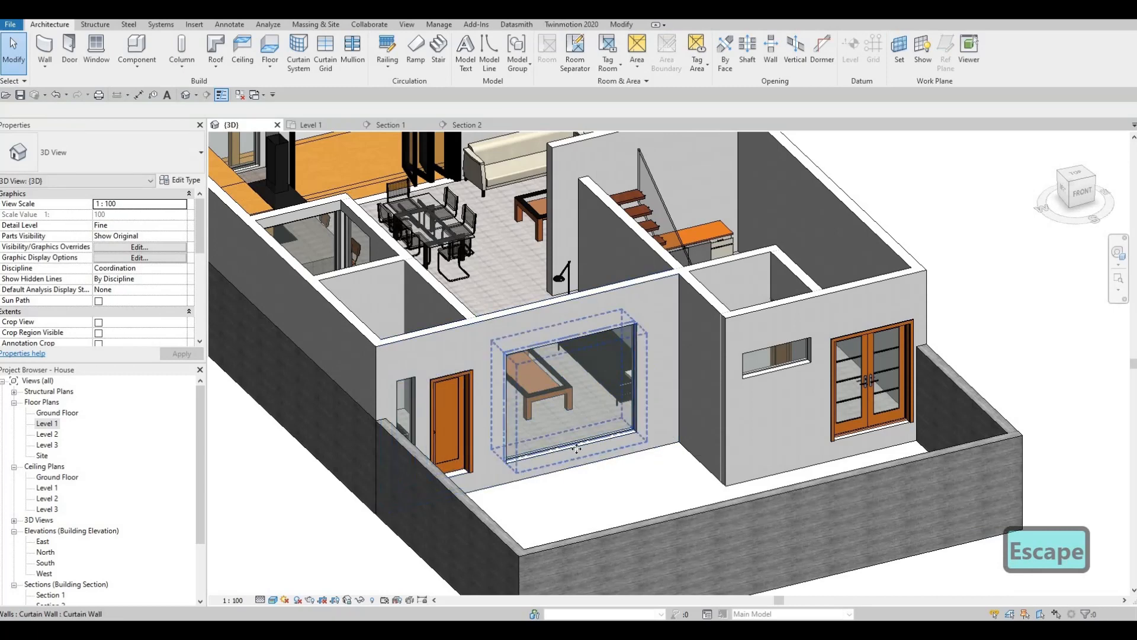
Raise the bottom edge of the large front curtain wall to a base offset of about 875 mm
click(564, 401)
drag(564, 402, 565, 403)
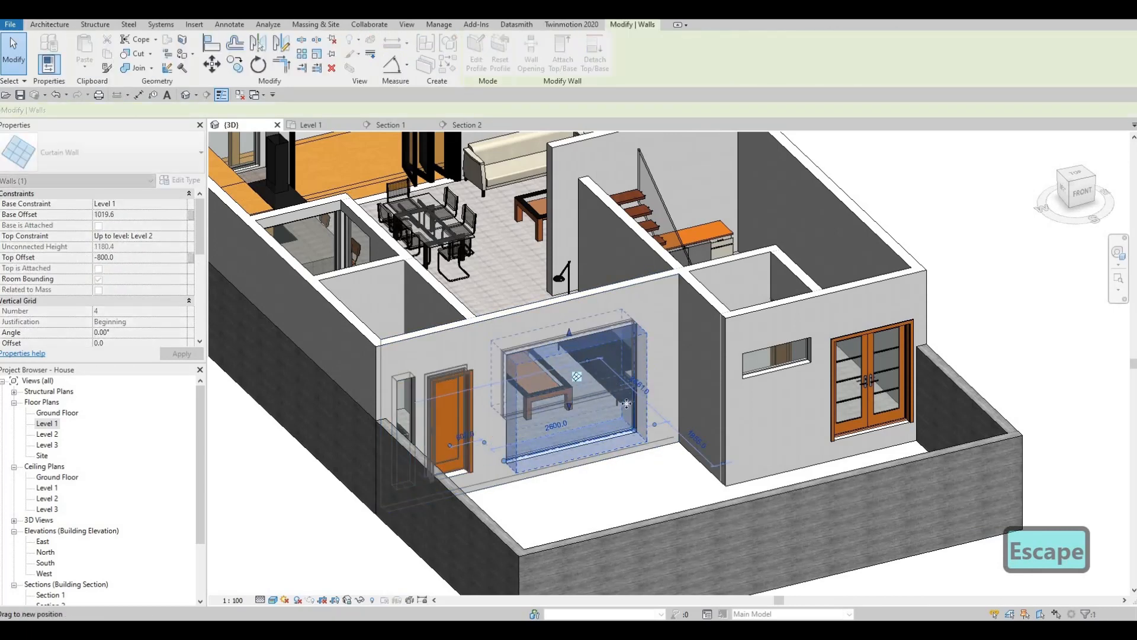
shift+middle_drag(564, 403, 391, 423)
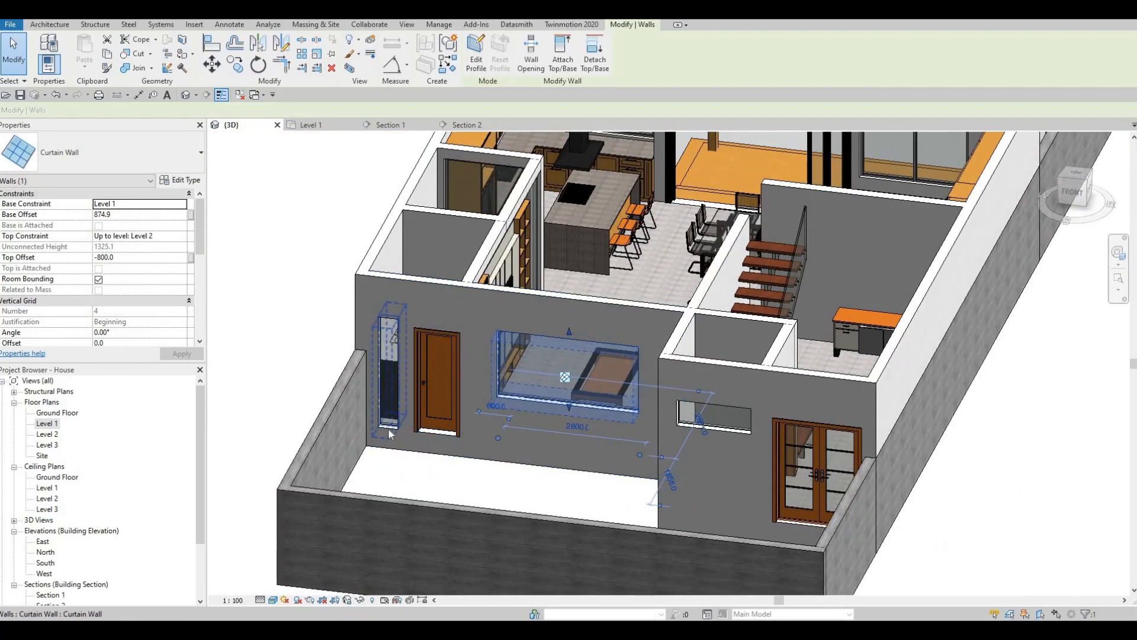
Raise the bottom edge of the narrow laundry curtain wall and align it with the bottom of the large front window
click(389, 428)
drag(450, 390, 450, 391)
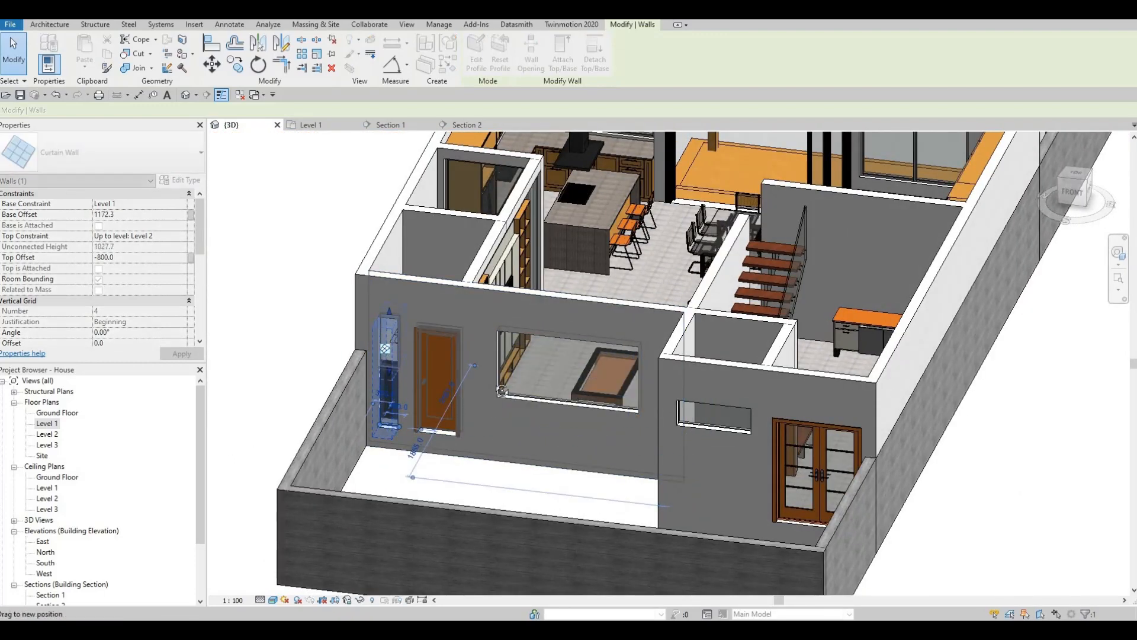
shift+middle_drag(450, 391, 523, 375)
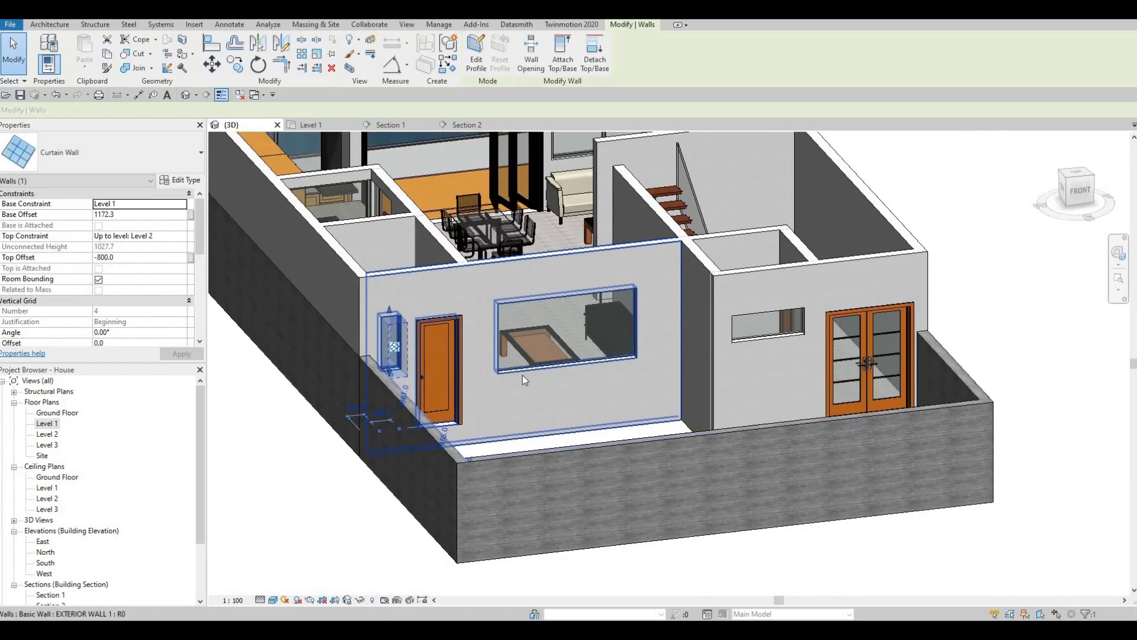
key(a)
key(l)
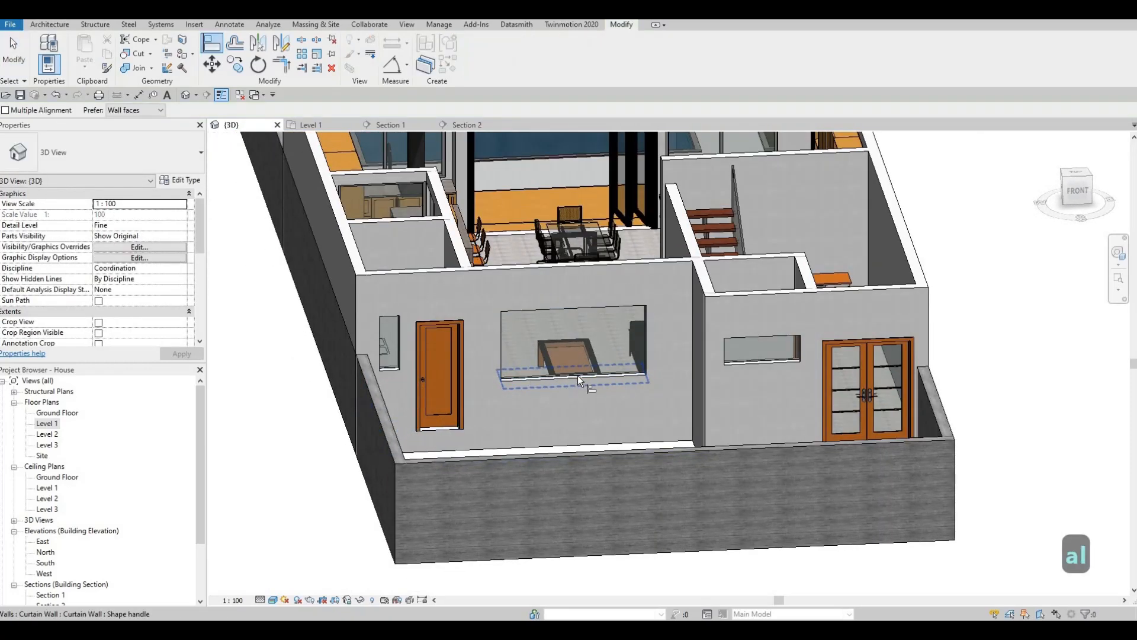
click(577, 375)
click(395, 370)
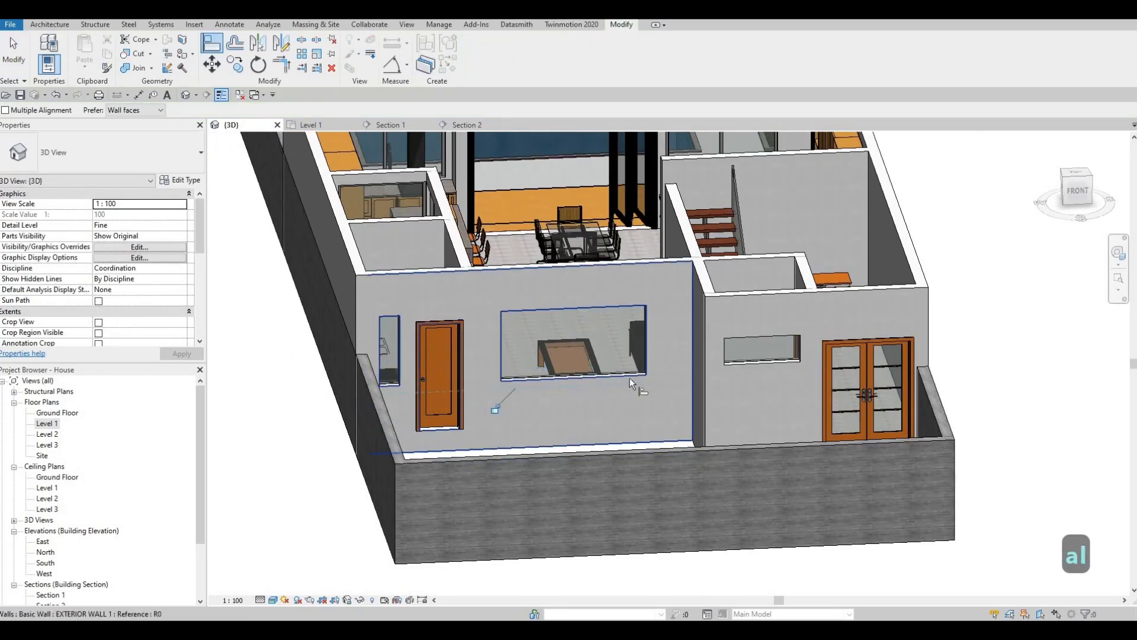
key(Escape)
key(Escape)
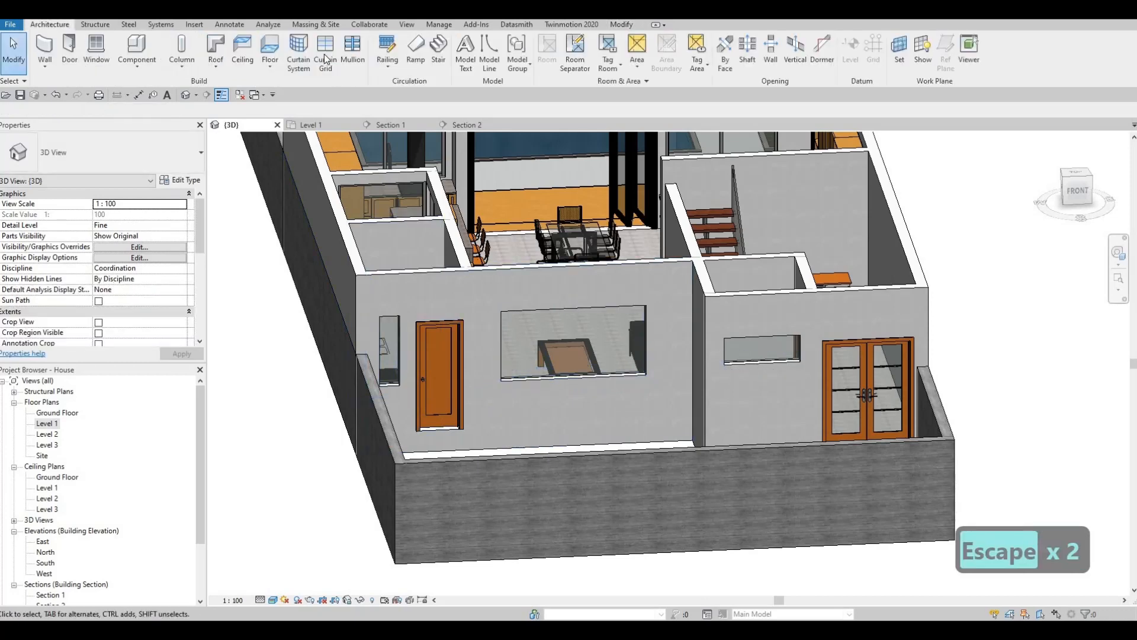
Add curtain grids: vertical halves of 680 mm in the bathroom window, vertical thirds in the large window, horizontal halves in the narrow one
click(325, 54)
click(764, 362)
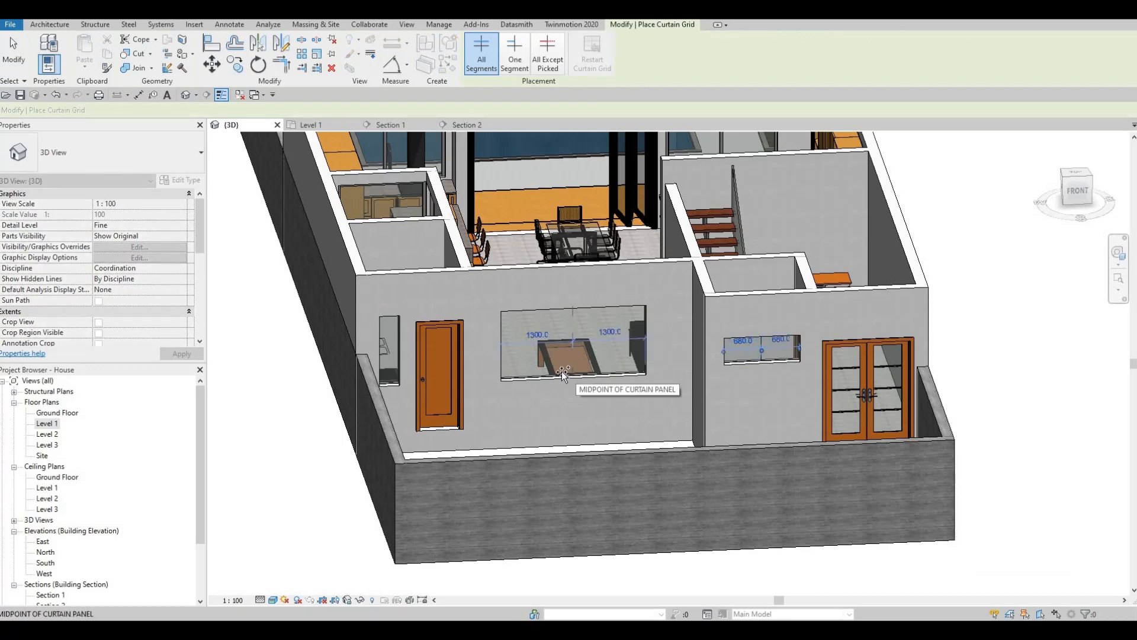
click(602, 381)
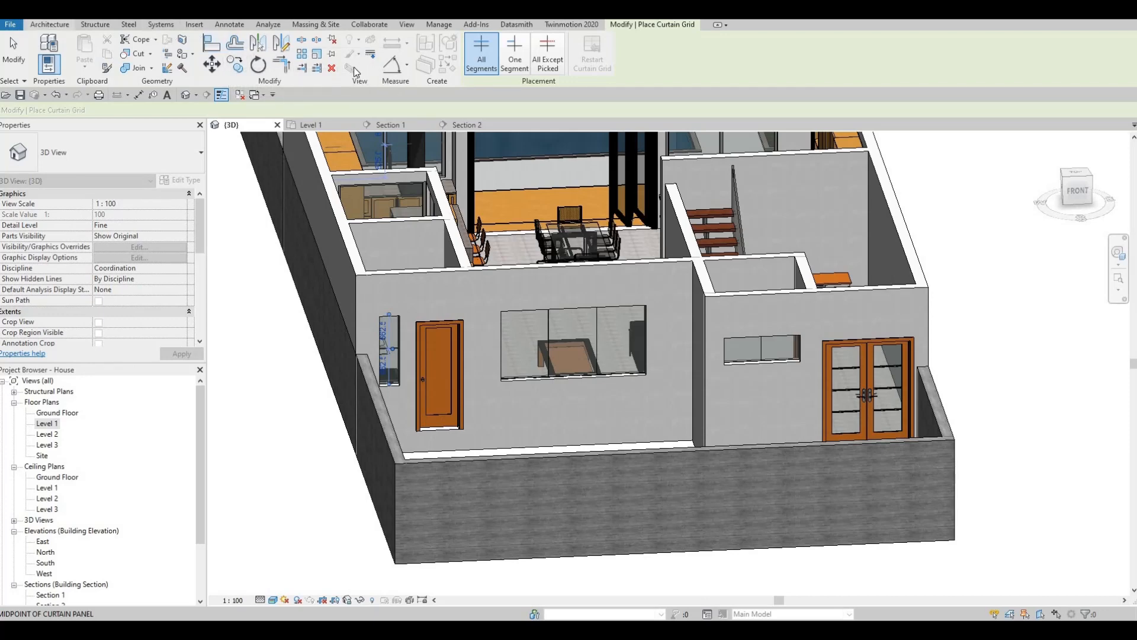
key(Escape)
Place 50mm x 65mm rectangular mullions on all grid lines of the three front curtain-wall windows
click(386, 53)
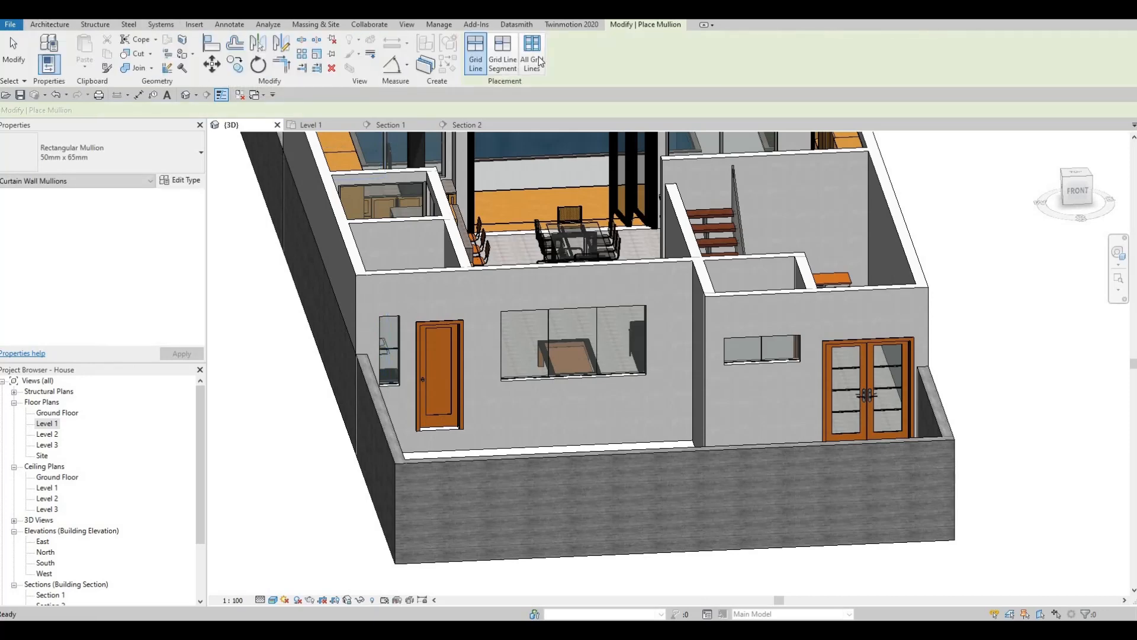
click(539, 62)
click(489, 329)
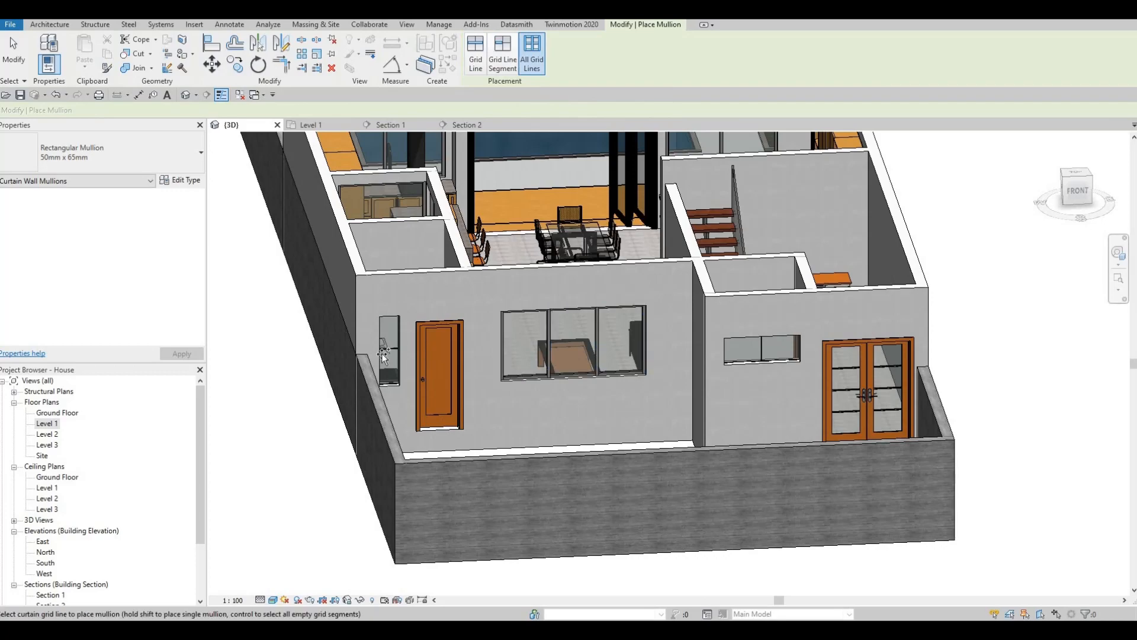
click(770, 360)
key(Escape)
shift+middle_drag(634, 420, 664, 565)
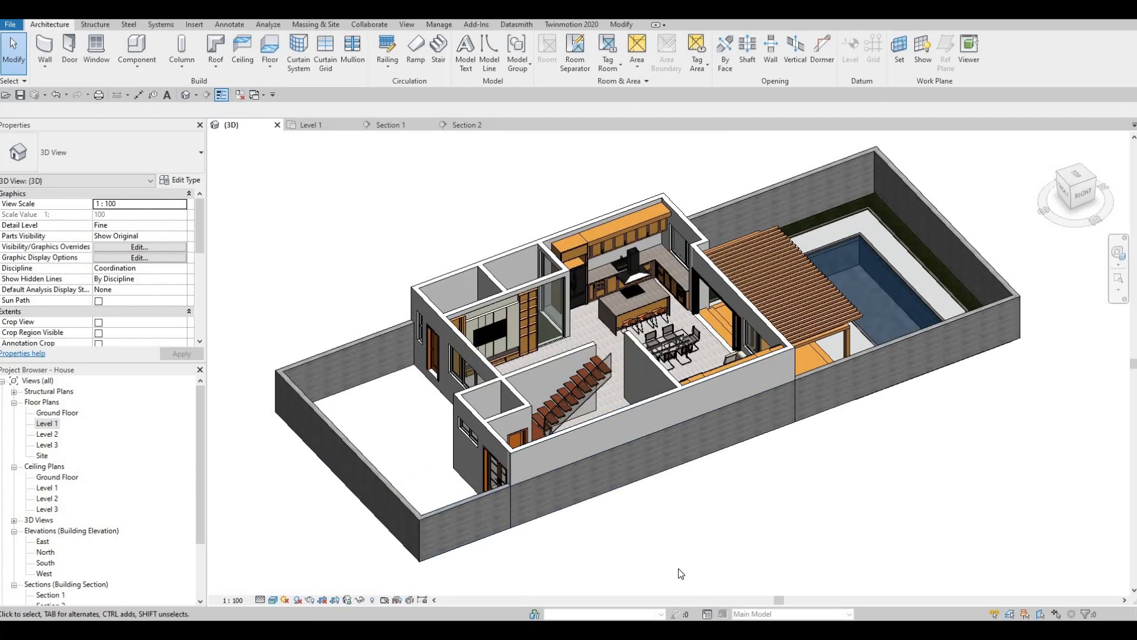